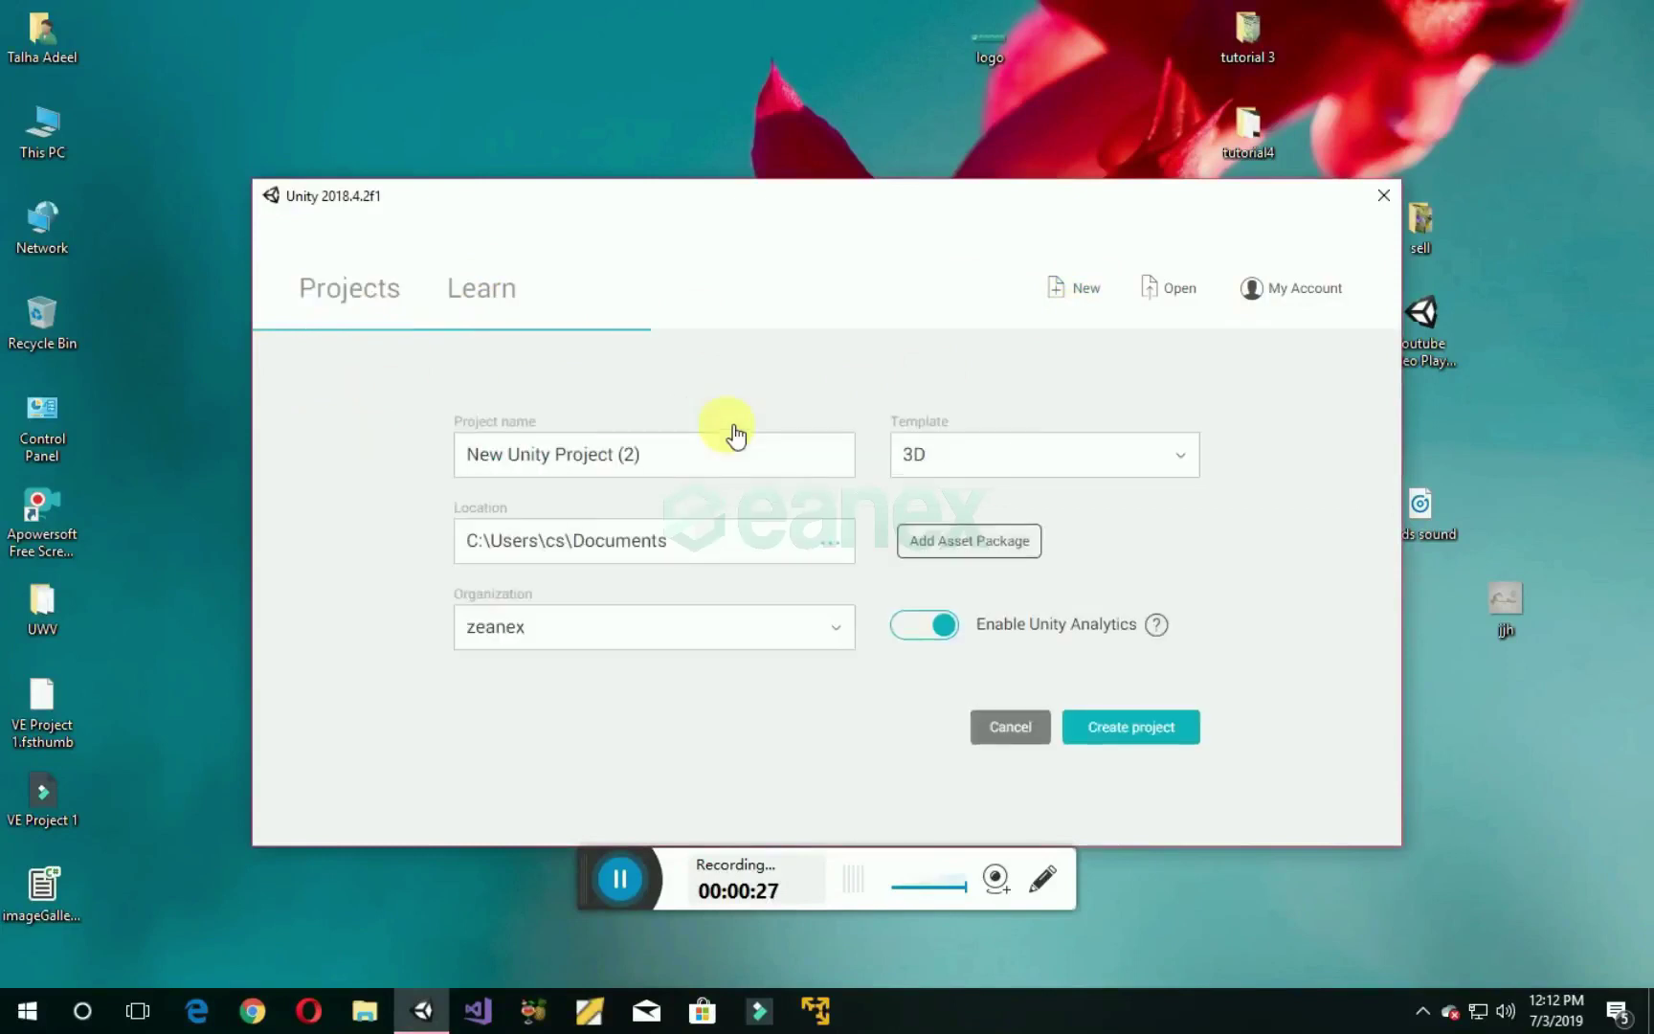
pyautogui.write('multiImage')
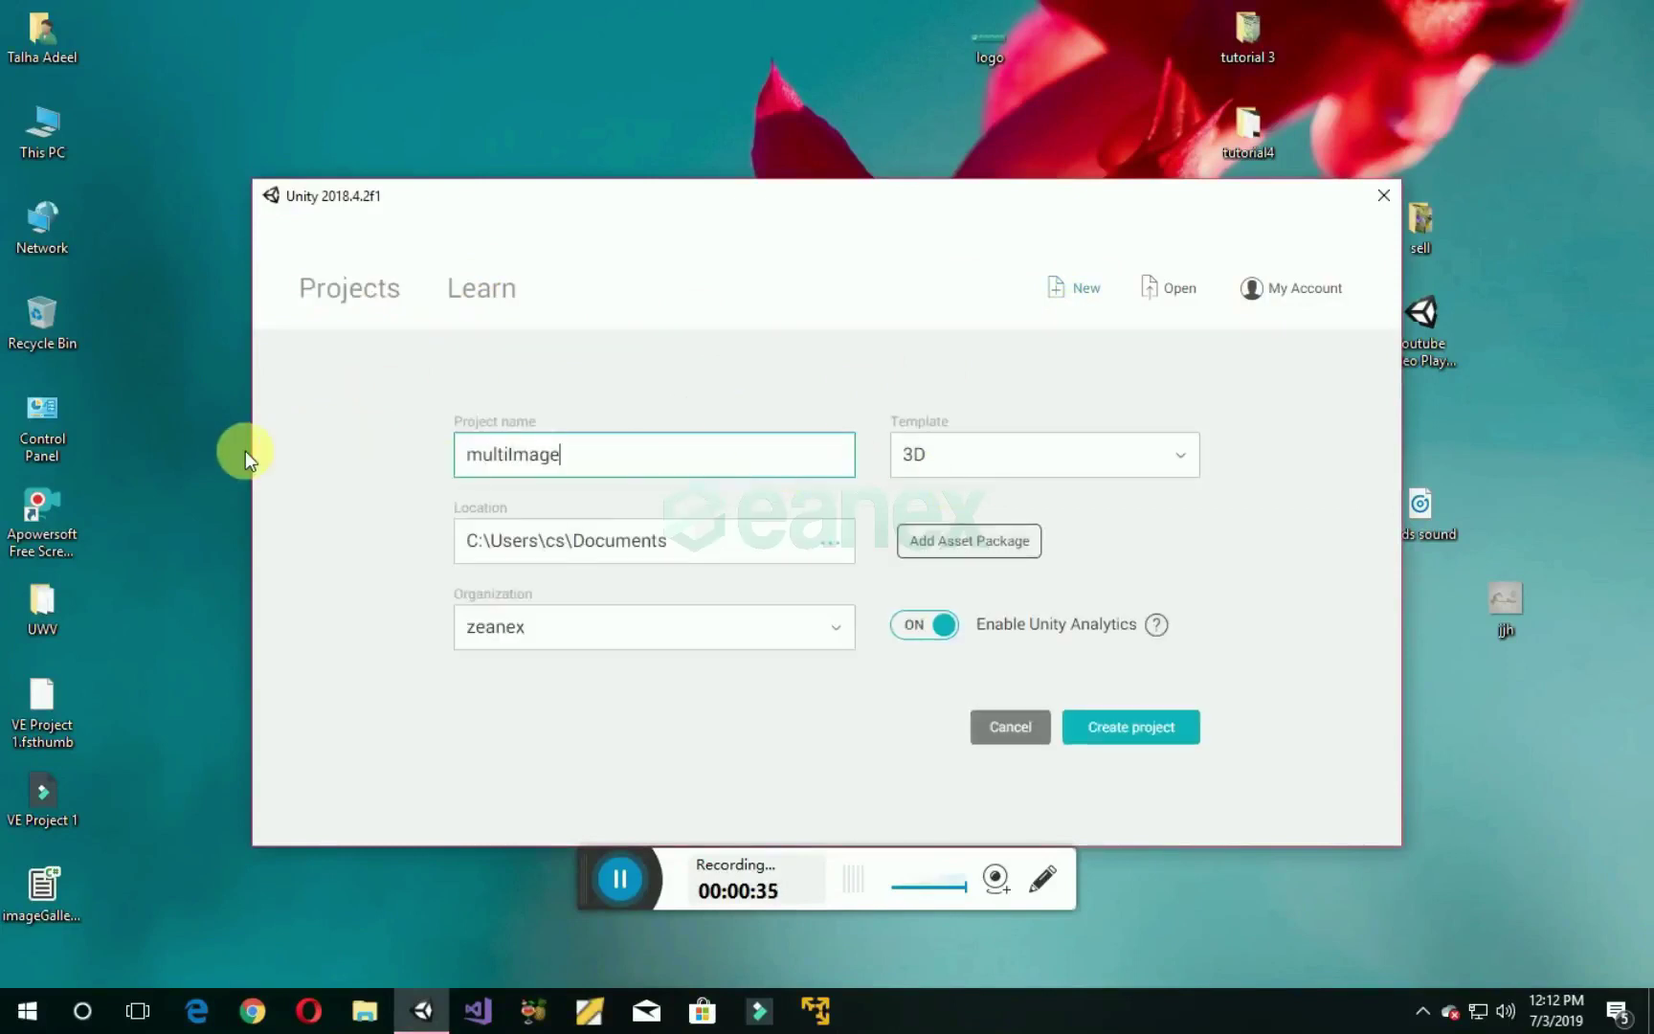
# Step: Create the new 3D project named multiImage from Unity Hub
pyautogui.click(1133, 730)
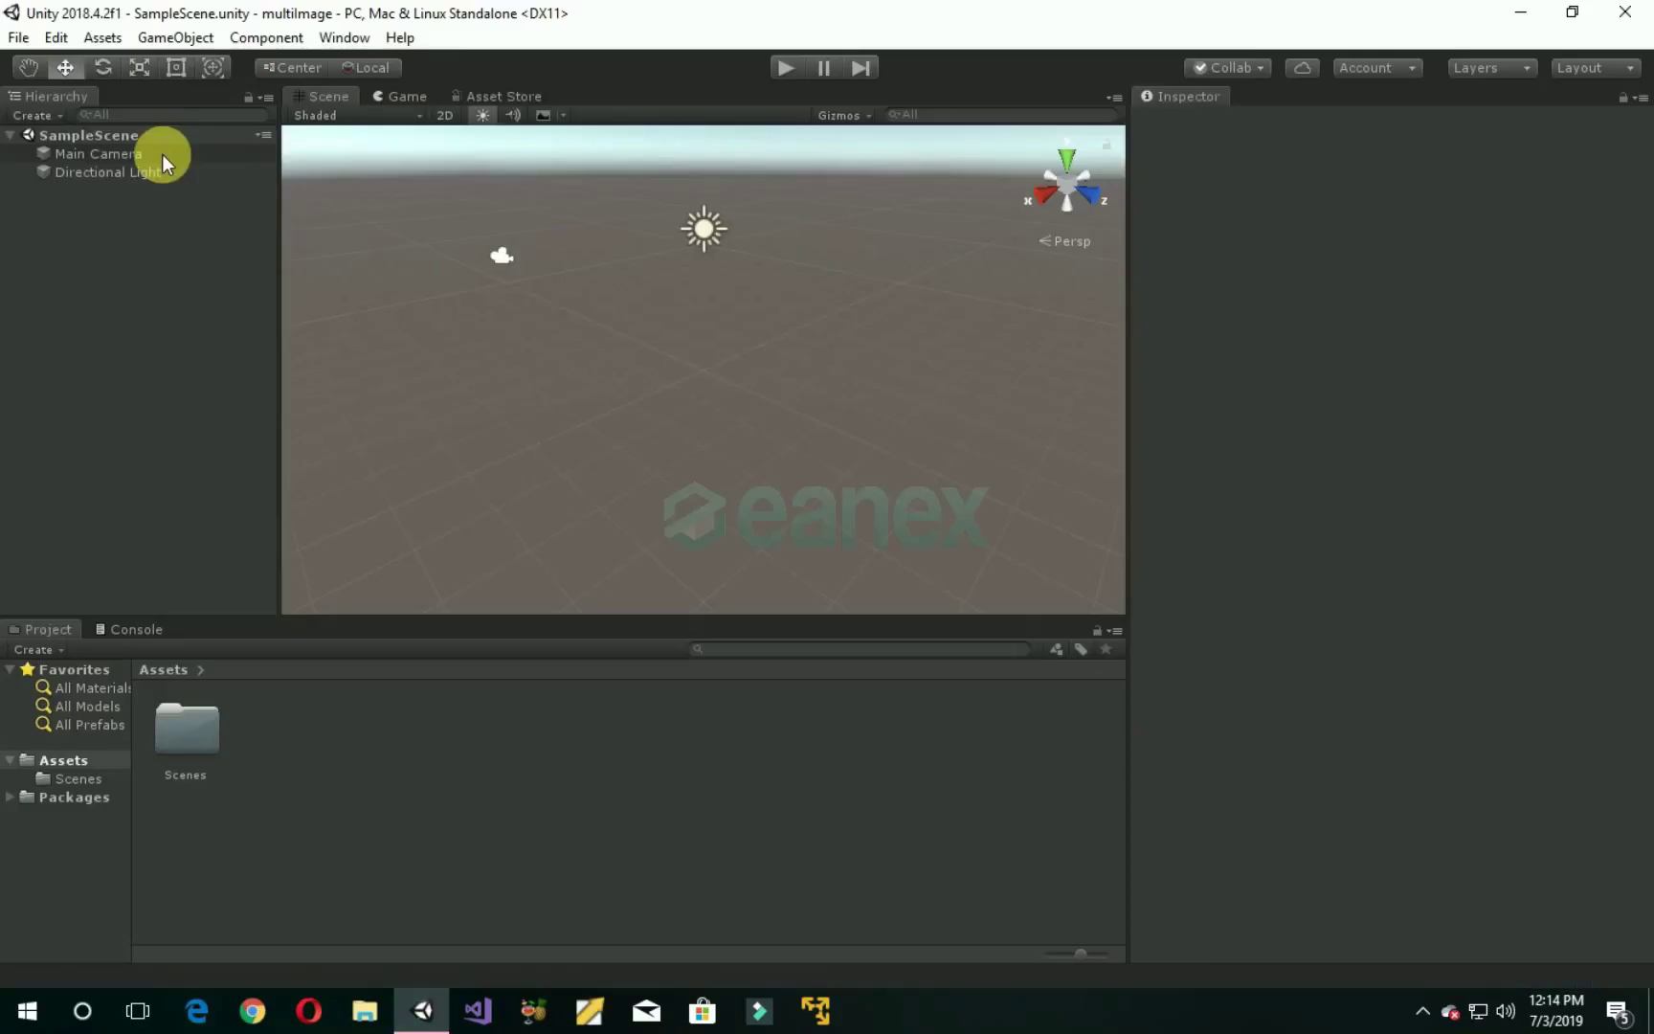
# Step: Replace the Main Camera with a Vuforia AR Camera and import the Vuforia Engine assets
pyautogui.rightClick(161, 153)
pyautogui.click(194, 255)
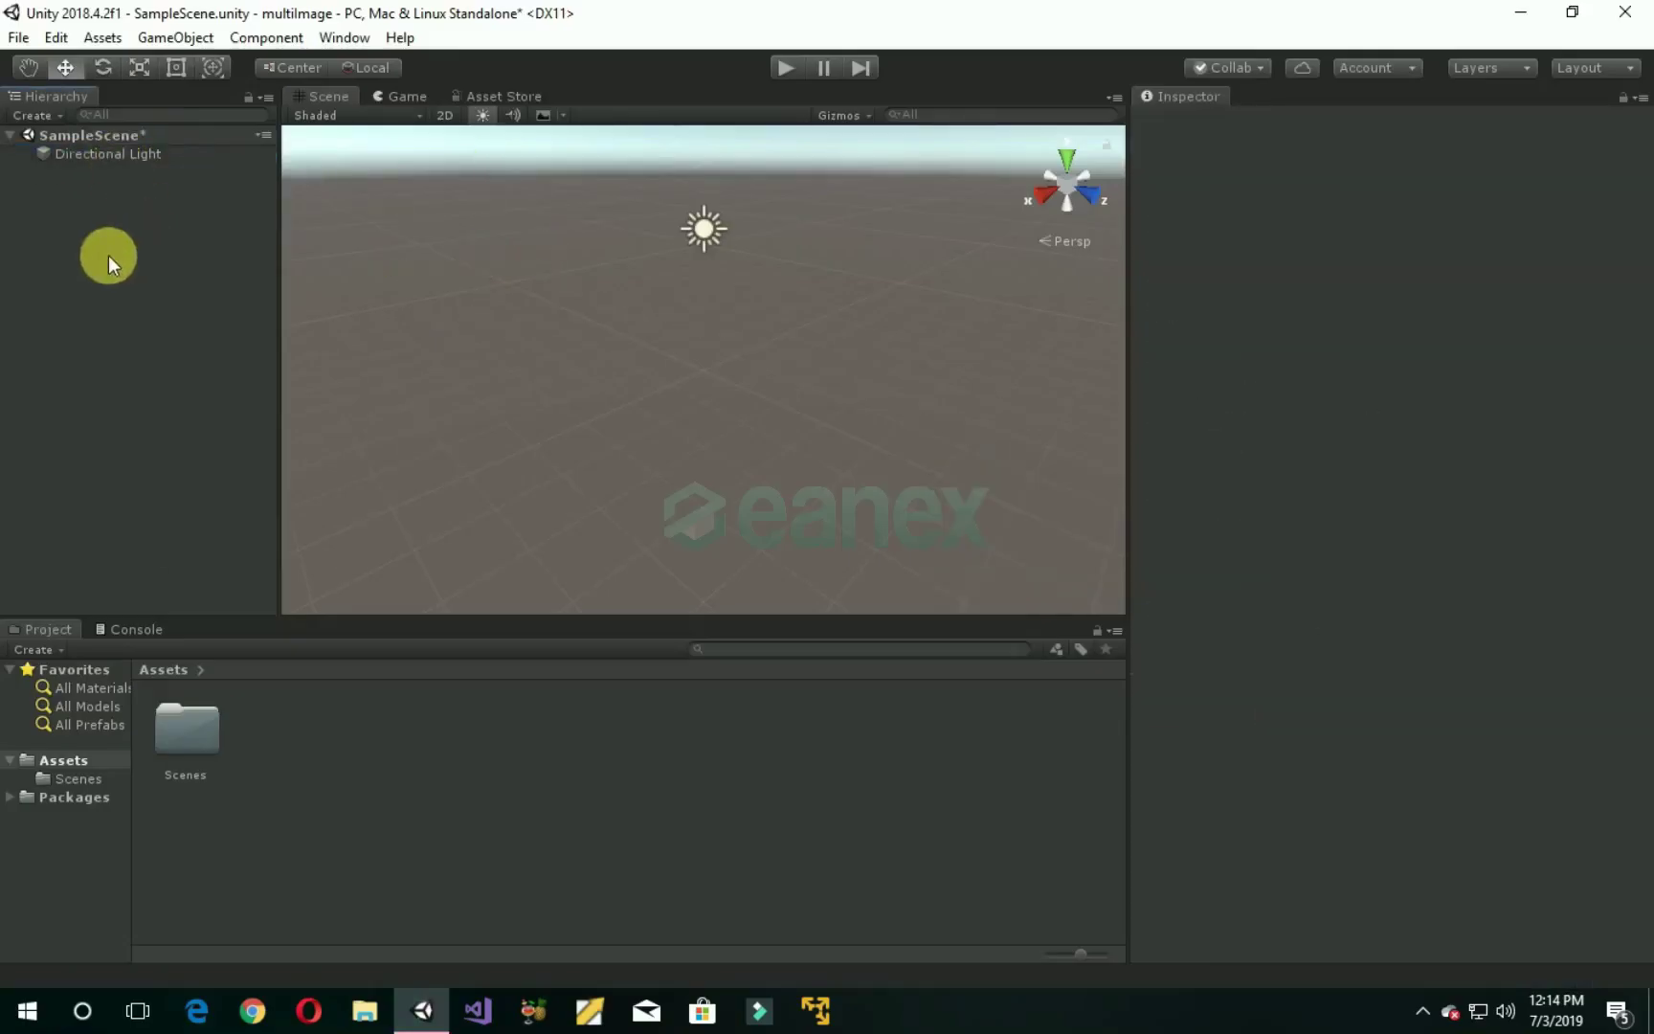
pyautogui.rightClick(87, 233)
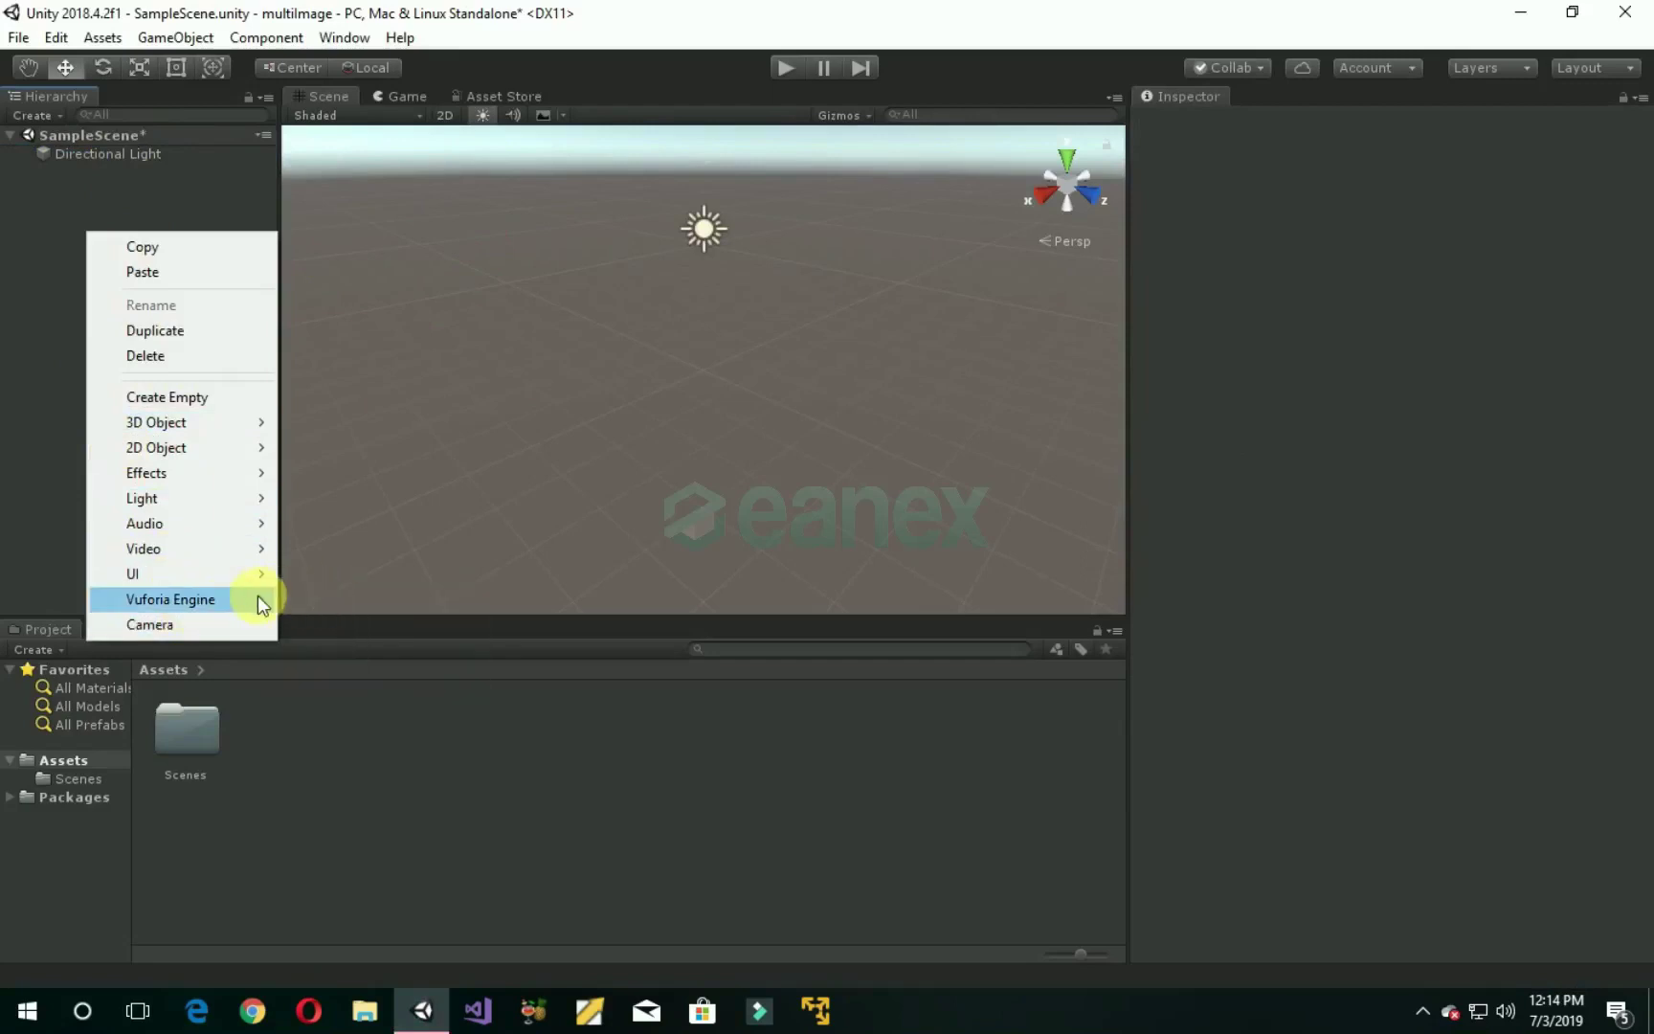
pyautogui.click(348, 600)
pyautogui.click(894, 550)
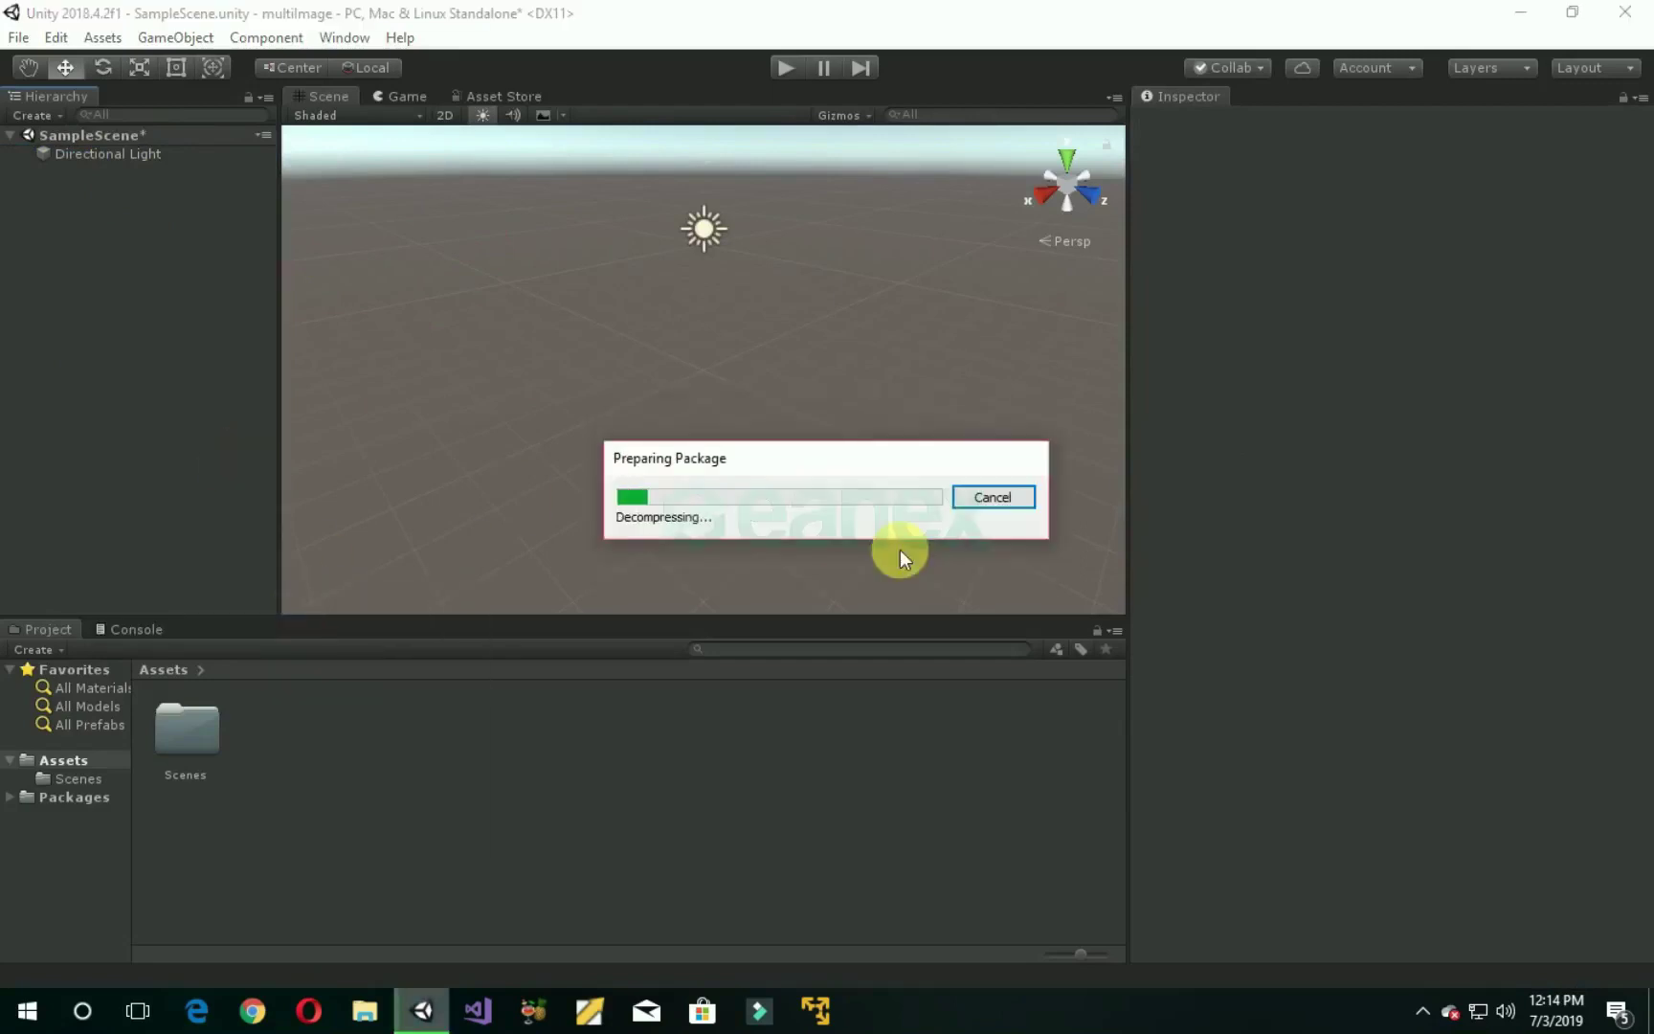
# Step: Add a Vuforia Image Target and import the default image database
pyautogui.rightClick(105, 235)
pyautogui.moveTo(187, 600)
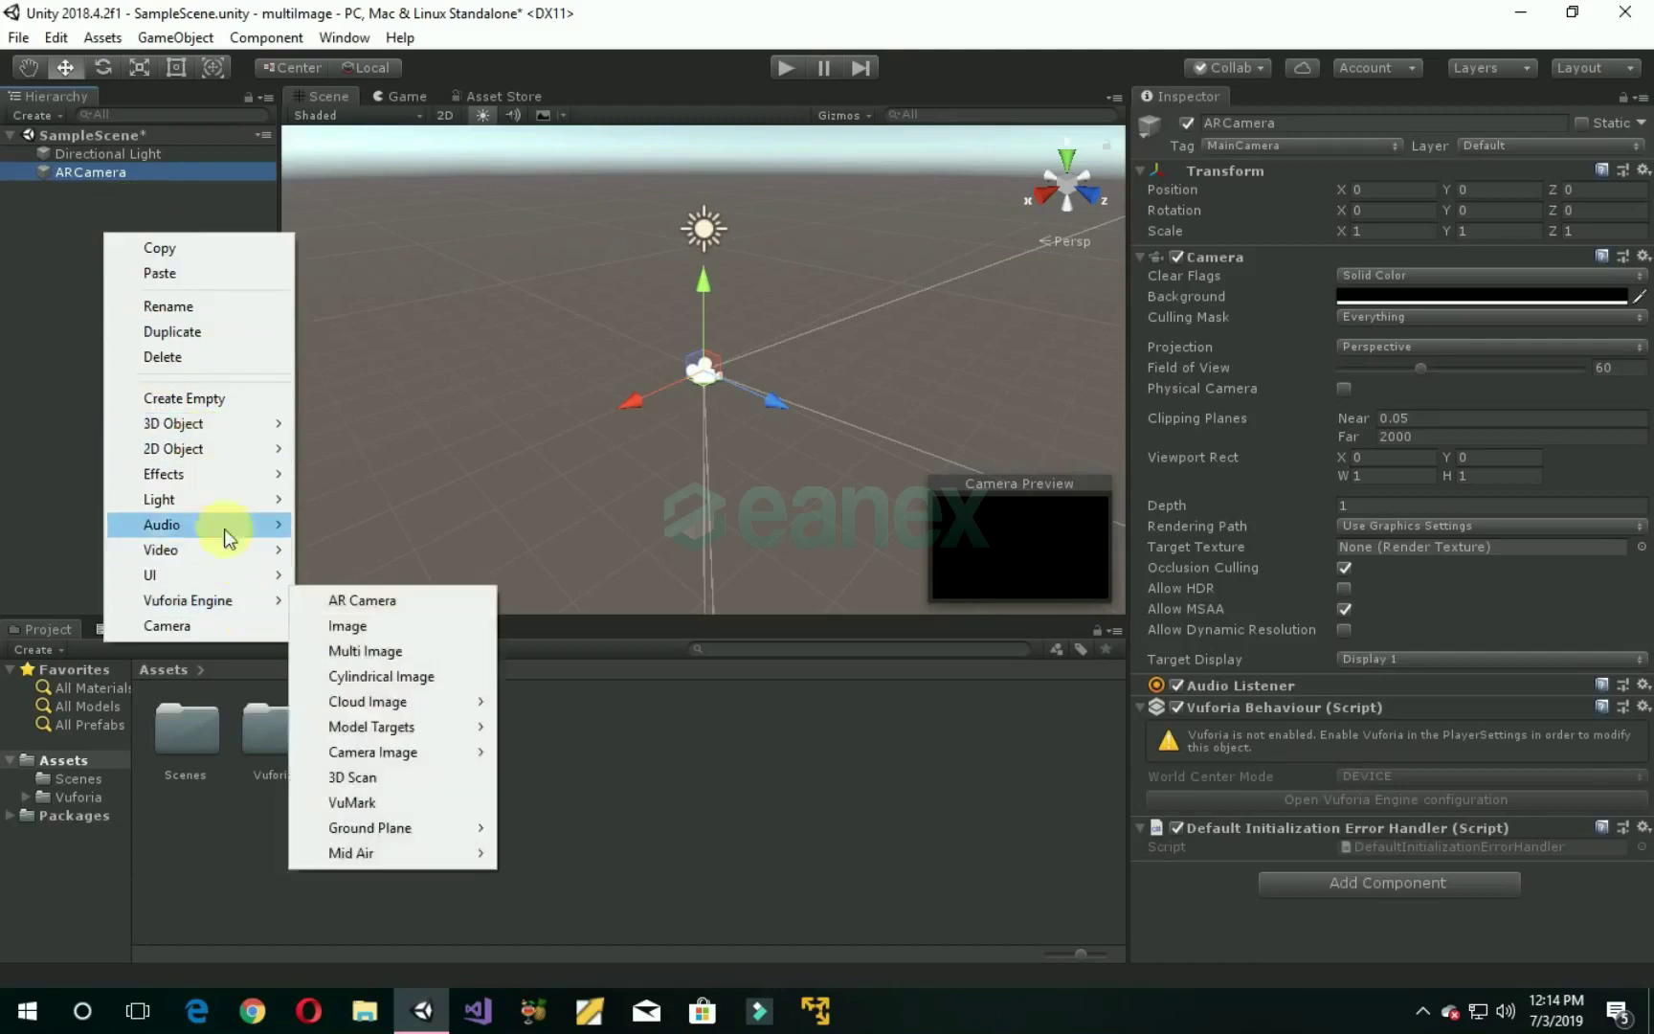
pyautogui.click(346, 625)
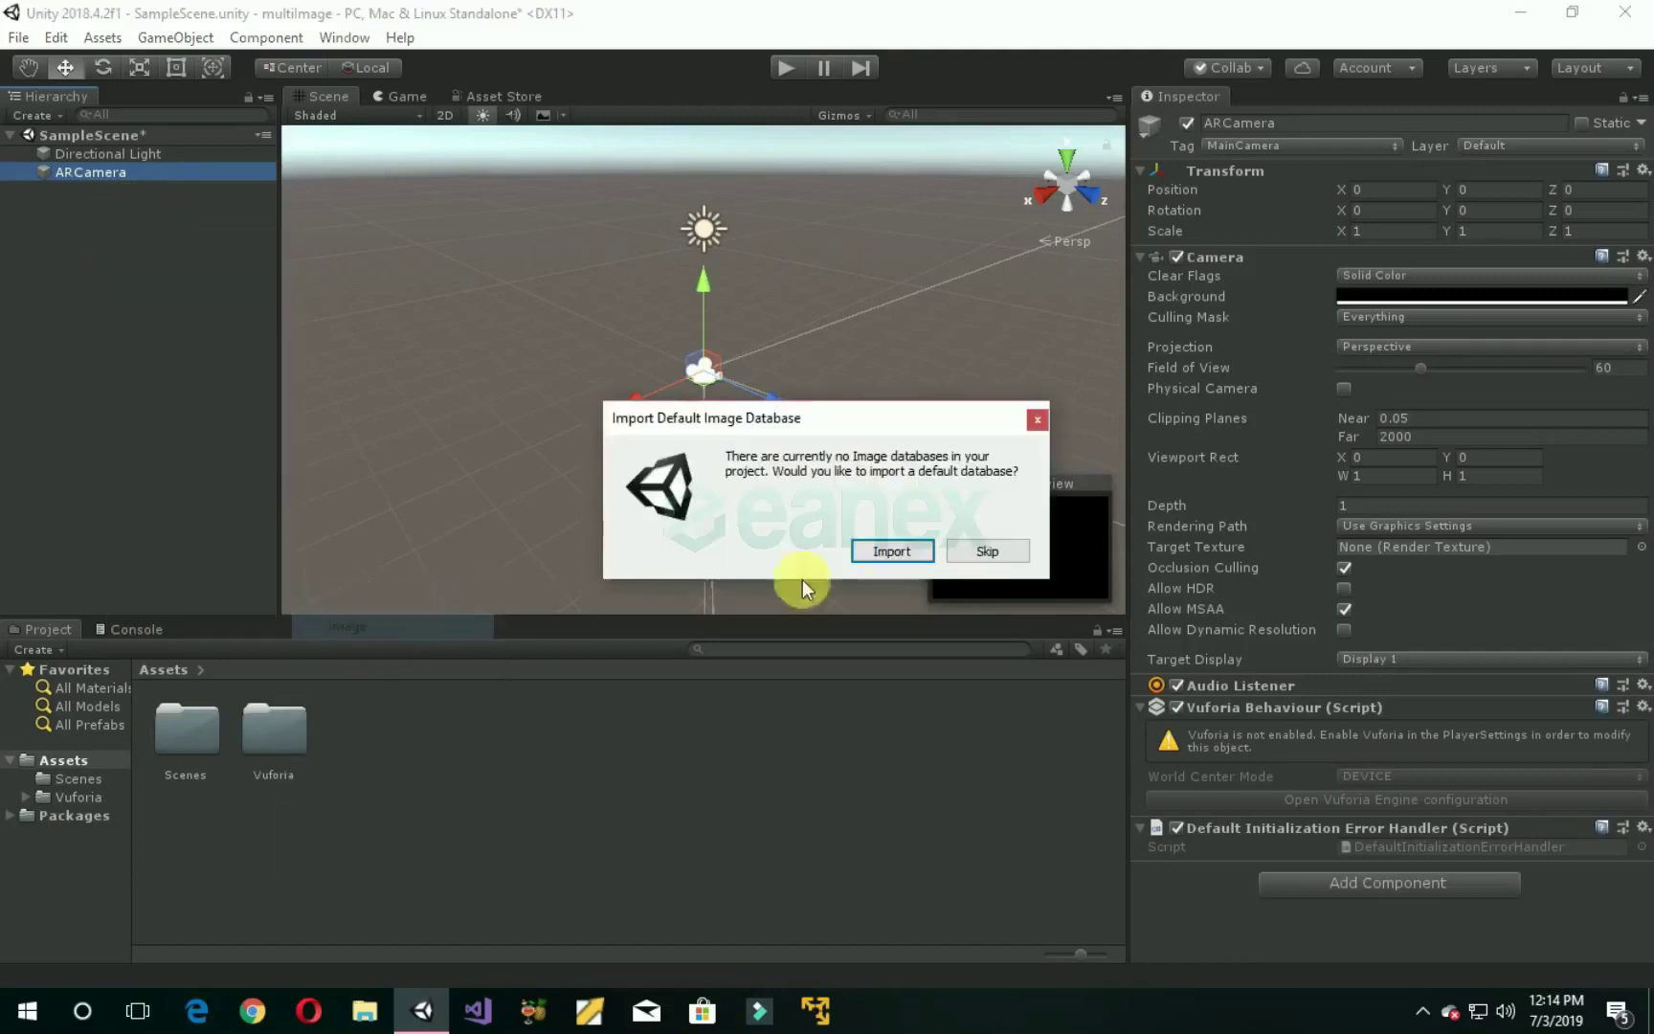
pyautogui.click(911, 549)
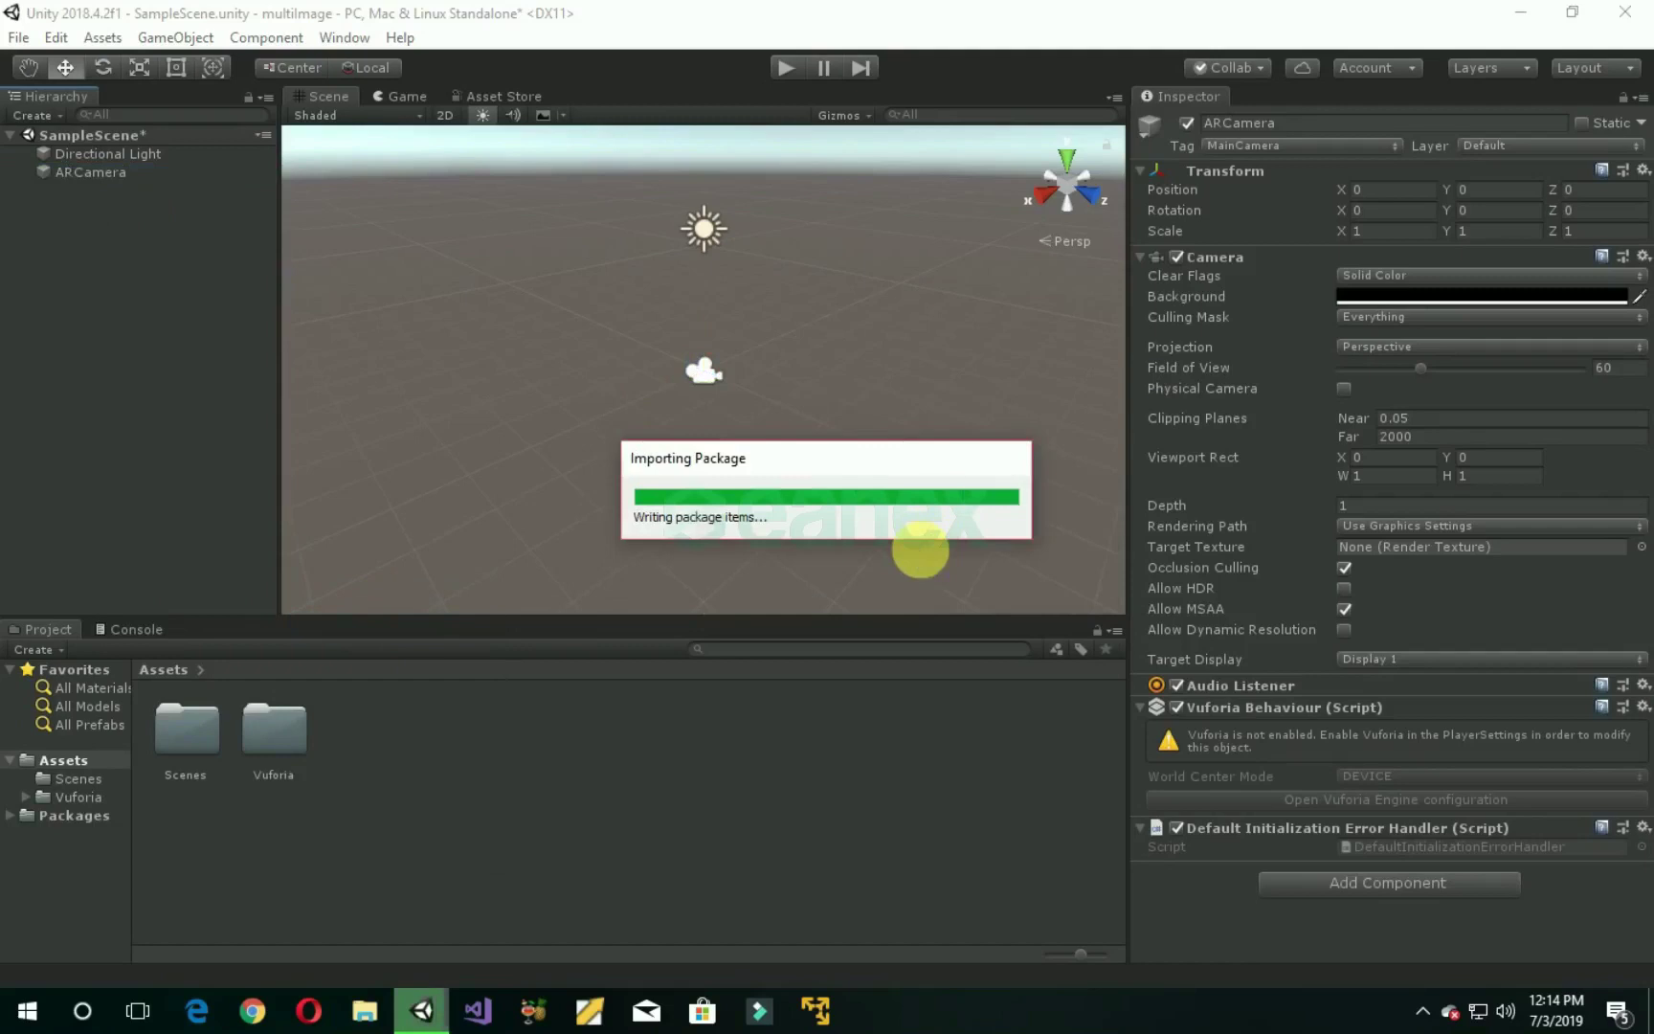
pyautogui.click(17, 41)
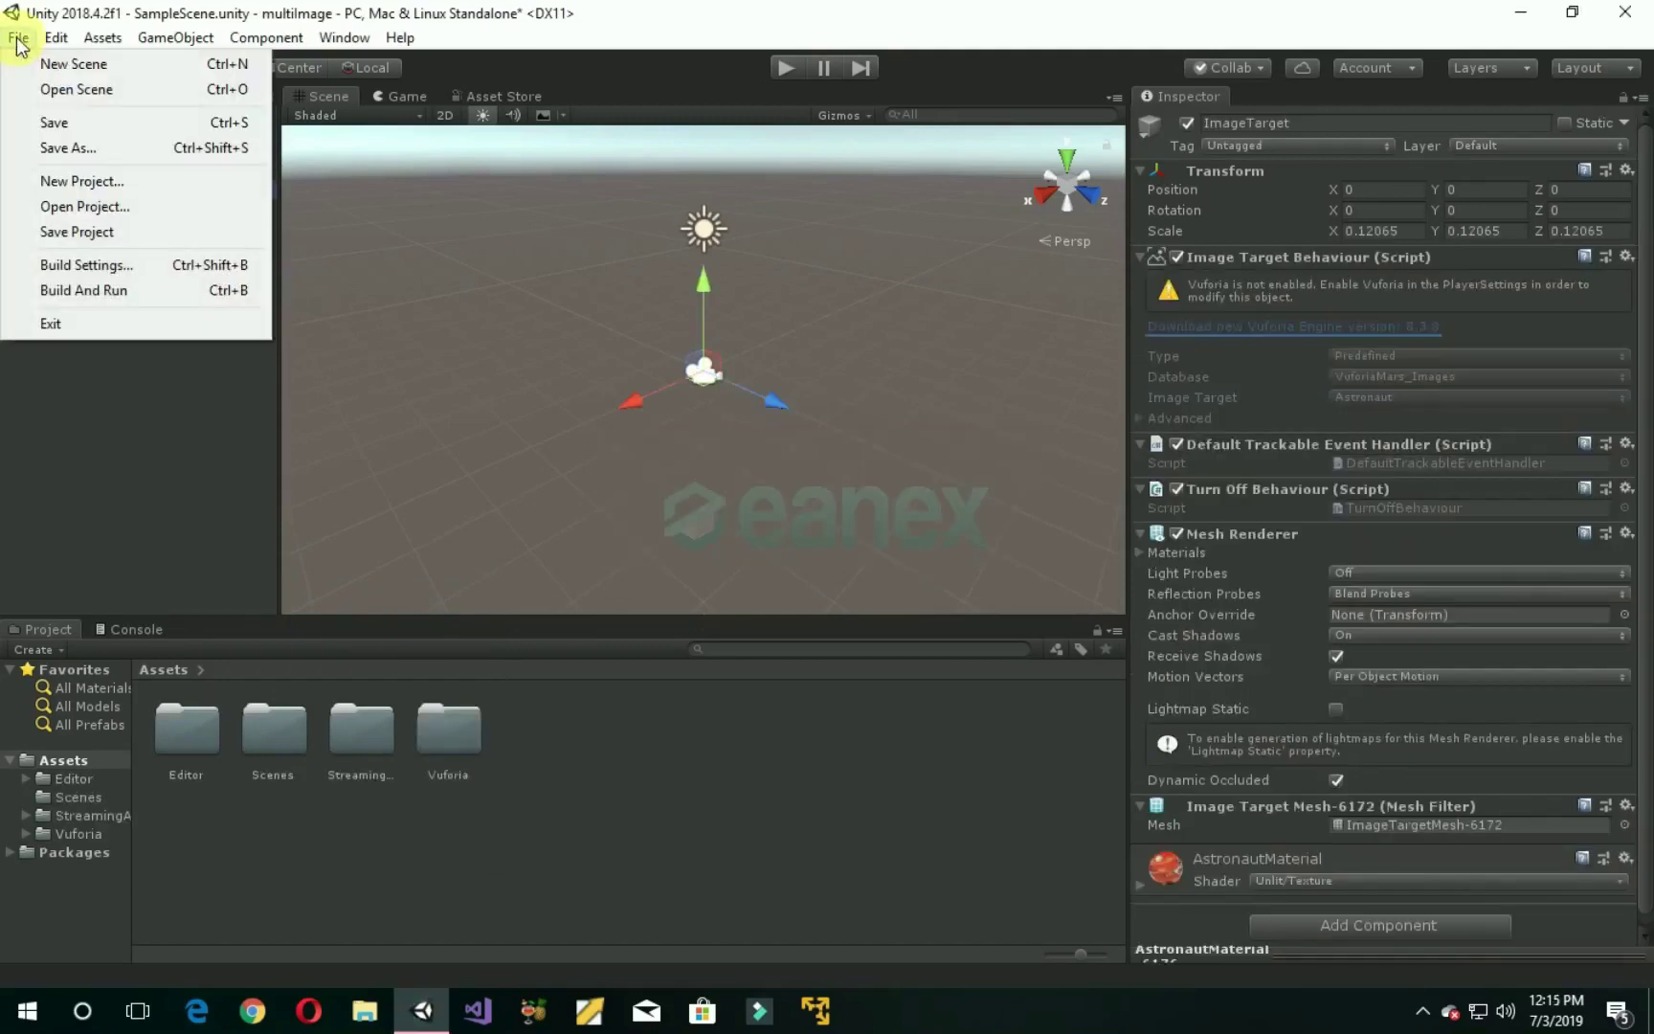
# Step: Switch the build platform to Android in Build Settings
pyautogui.click(107, 271)
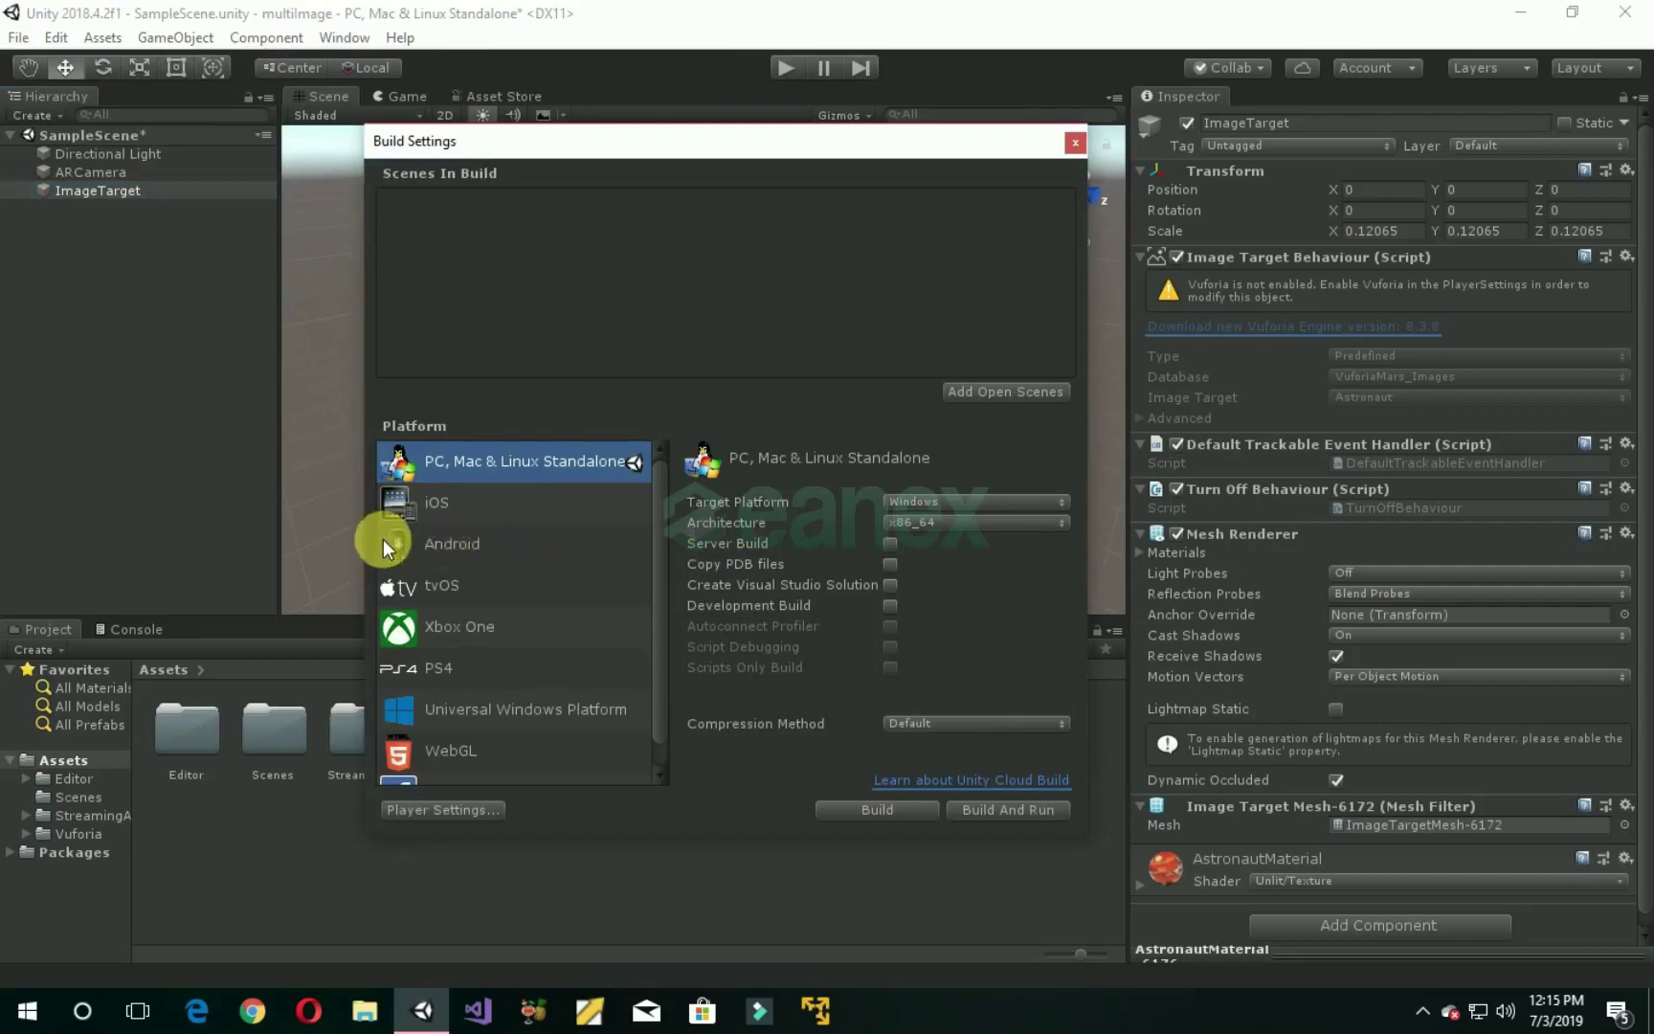
pyautogui.click(453, 539)
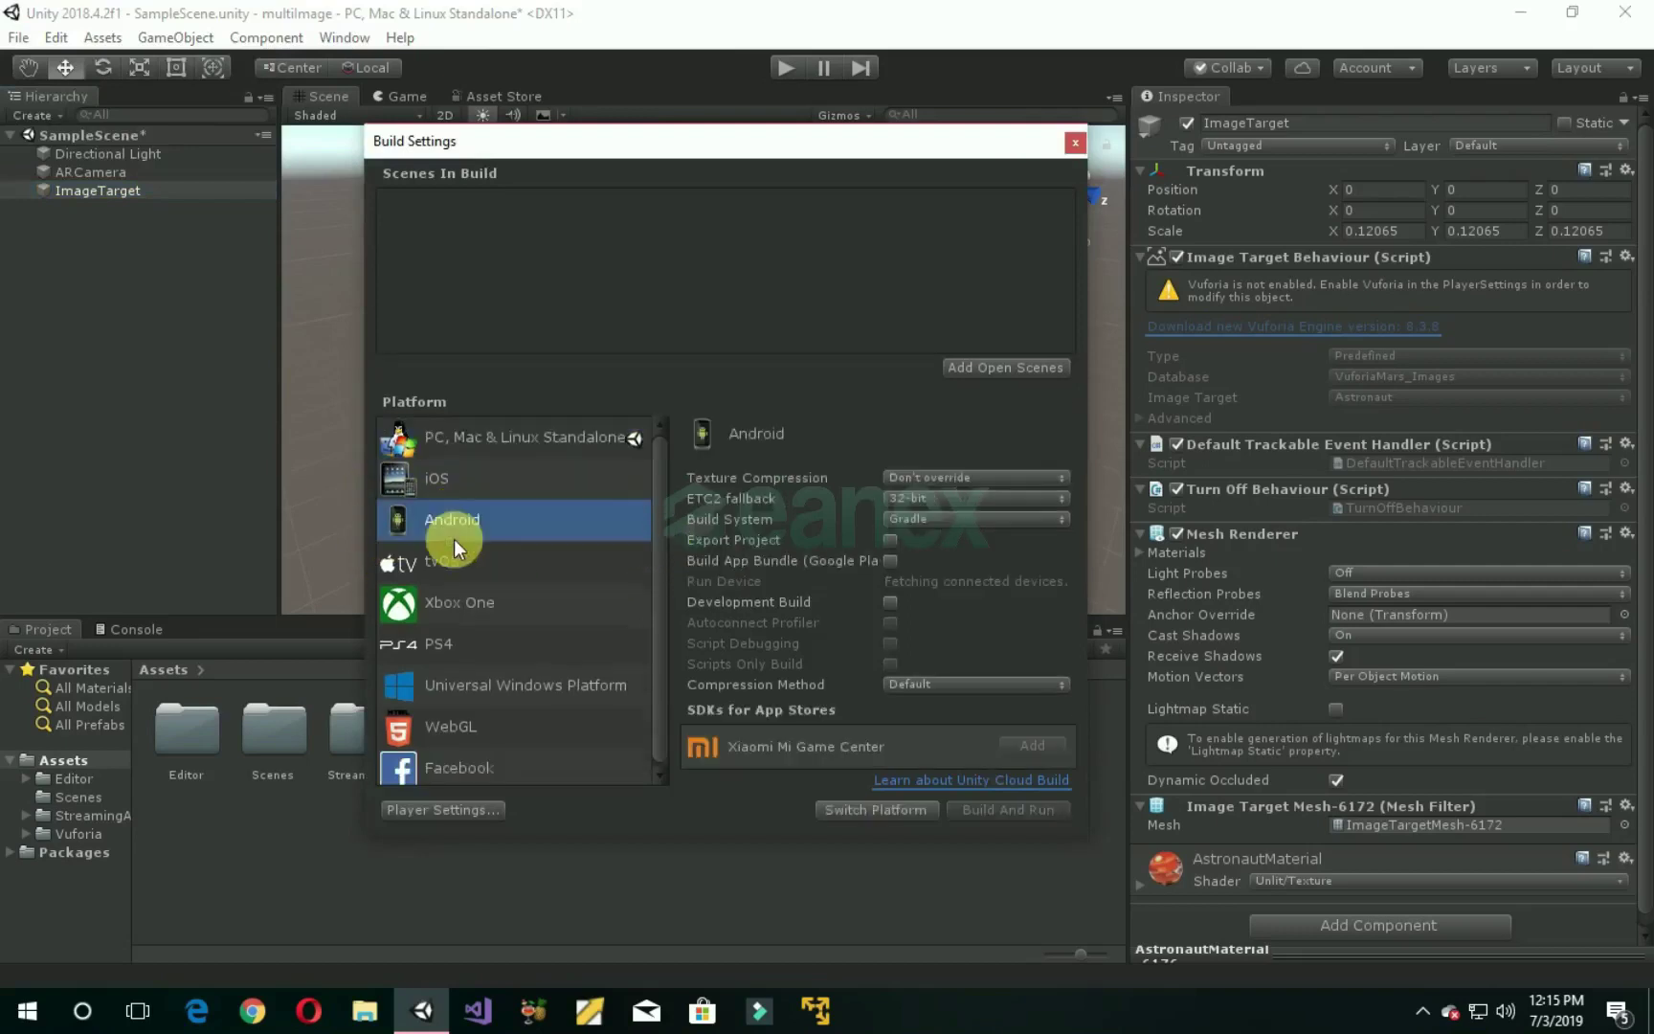
pyautogui.click(904, 811)
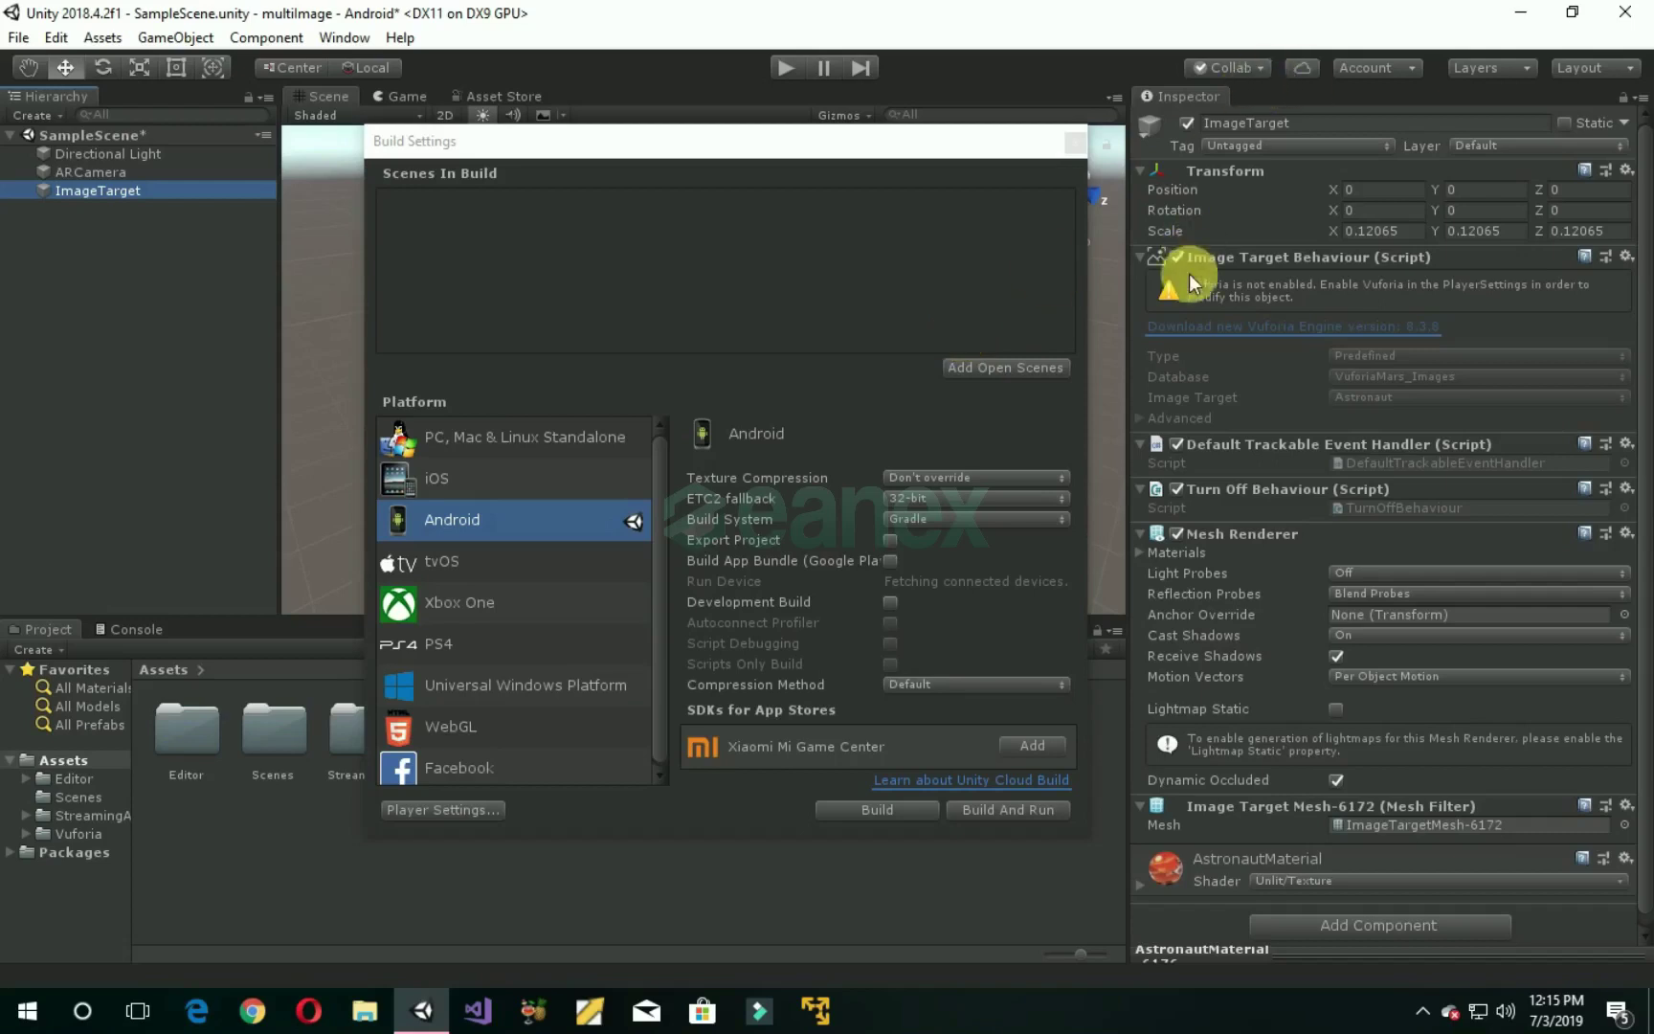
pyautogui.click(1168, 293)
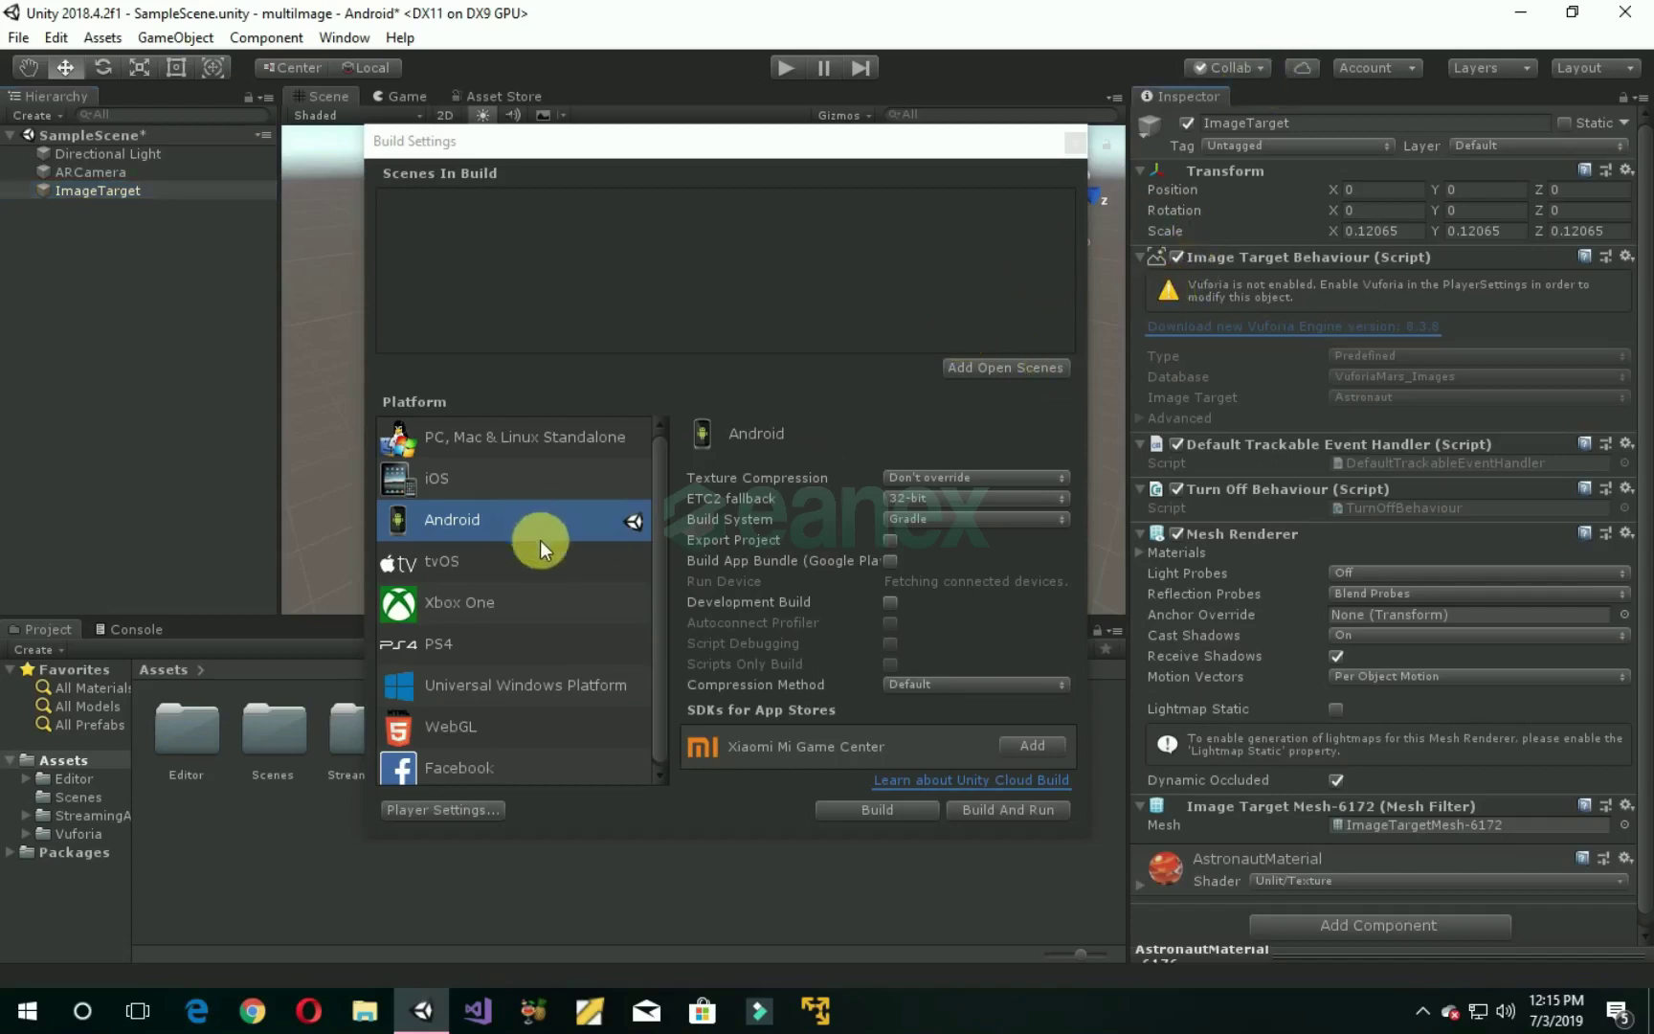
# Step: Enable Vuforia Augmented Reality in the Android player XR settings
pyautogui.click(443, 810)
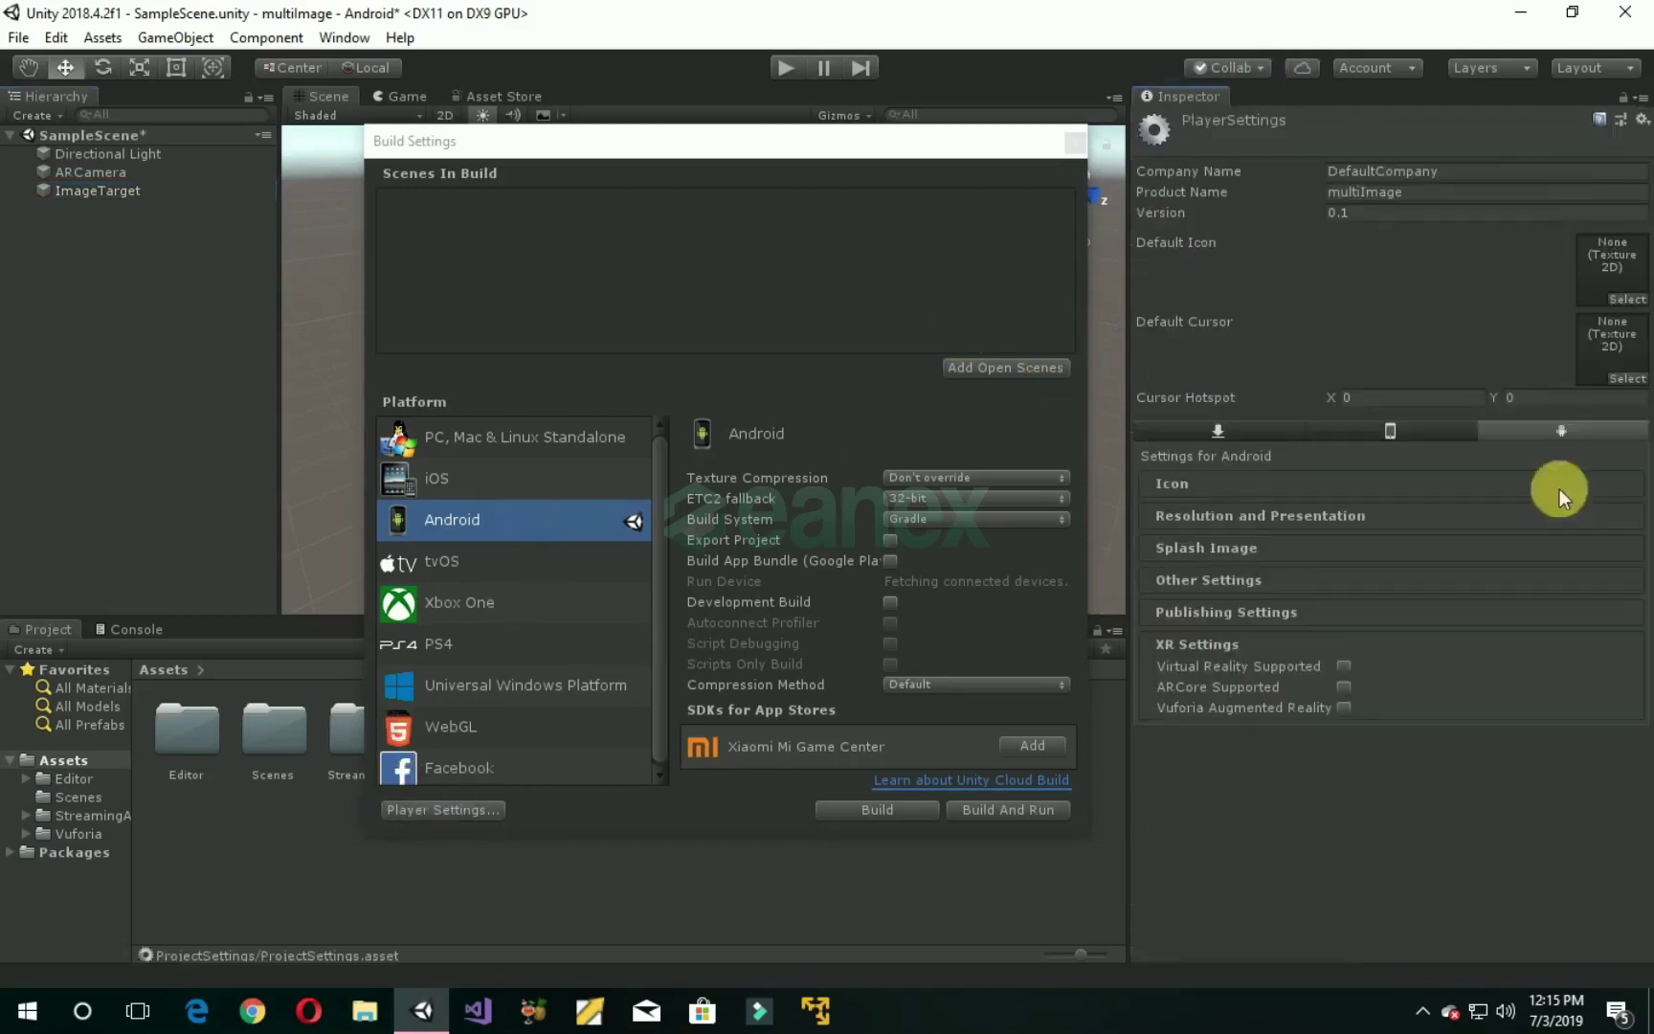
pyautogui.click(1346, 709)
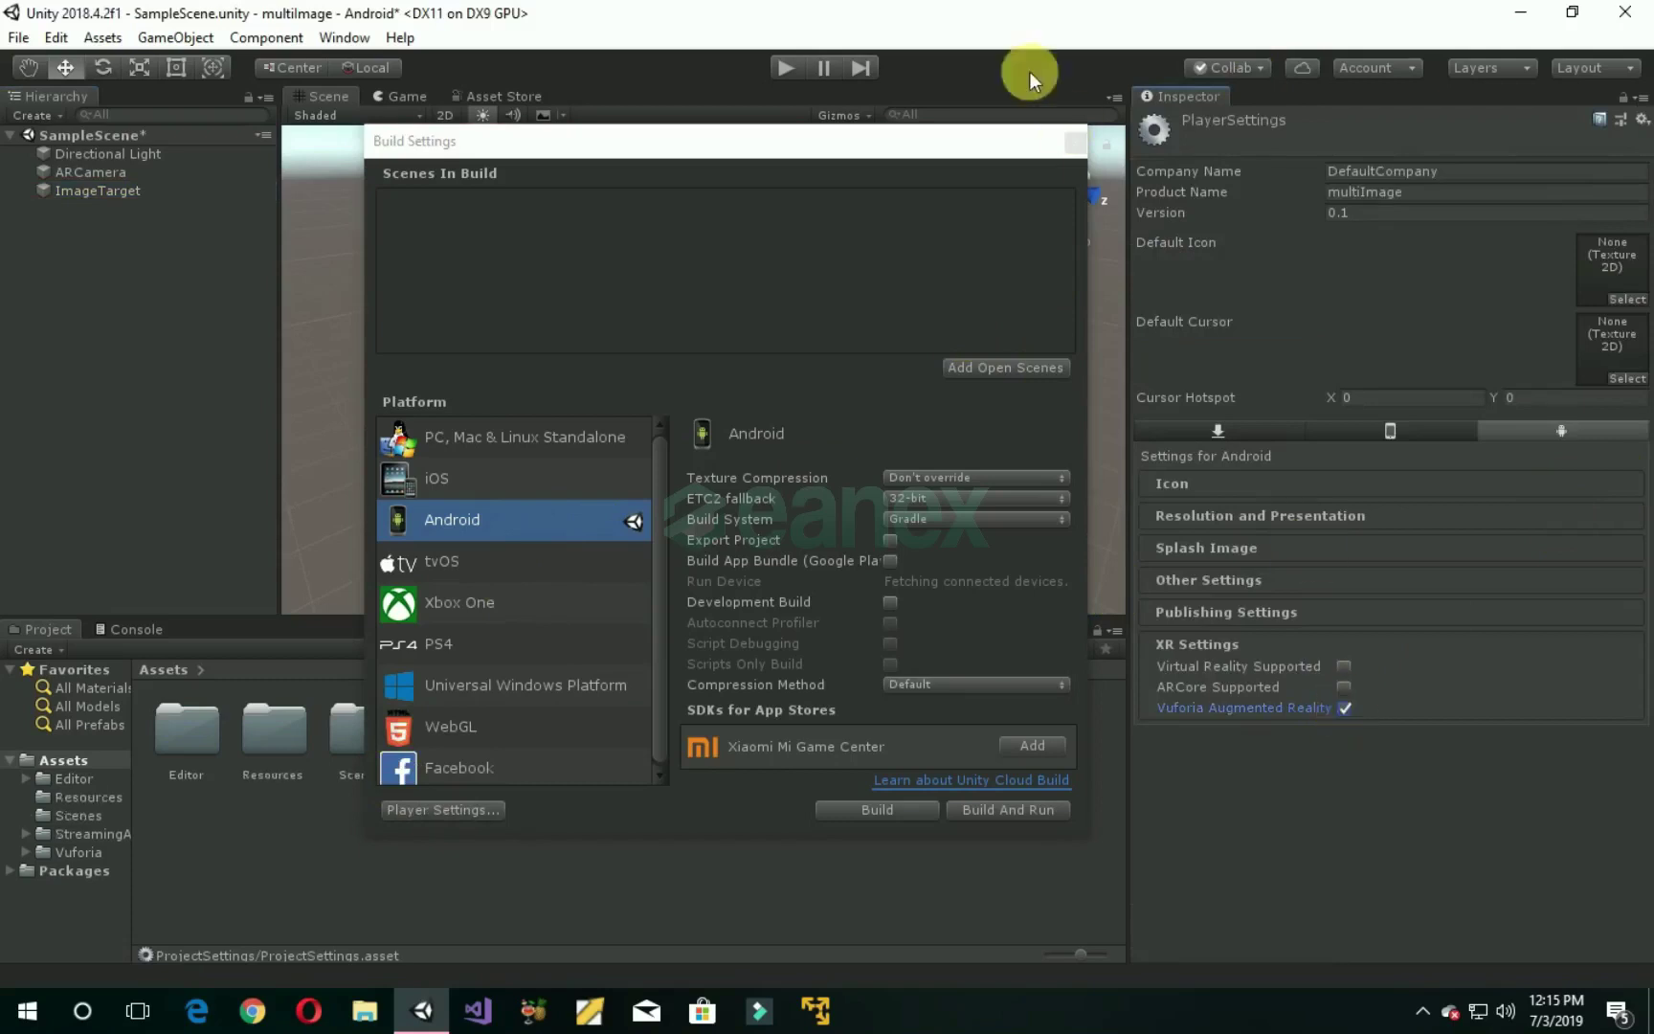
pyautogui.click(1077, 148)
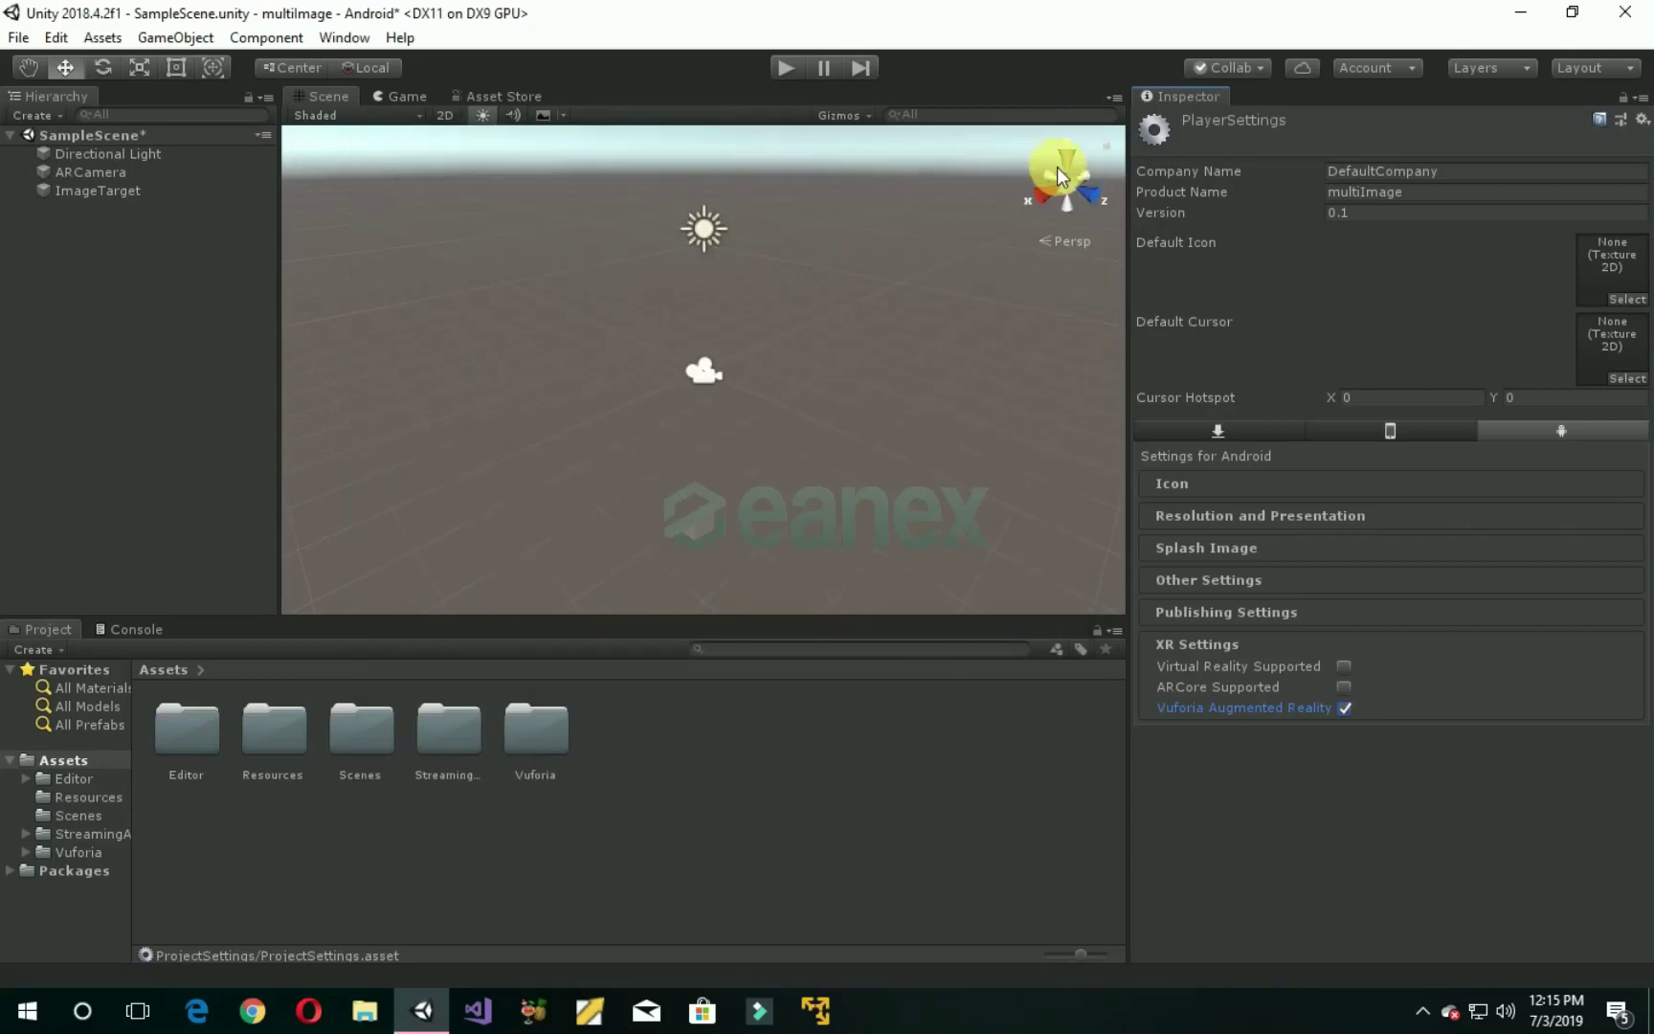
pyautogui.click(98, 190)
pyautogui.click(111, 174)
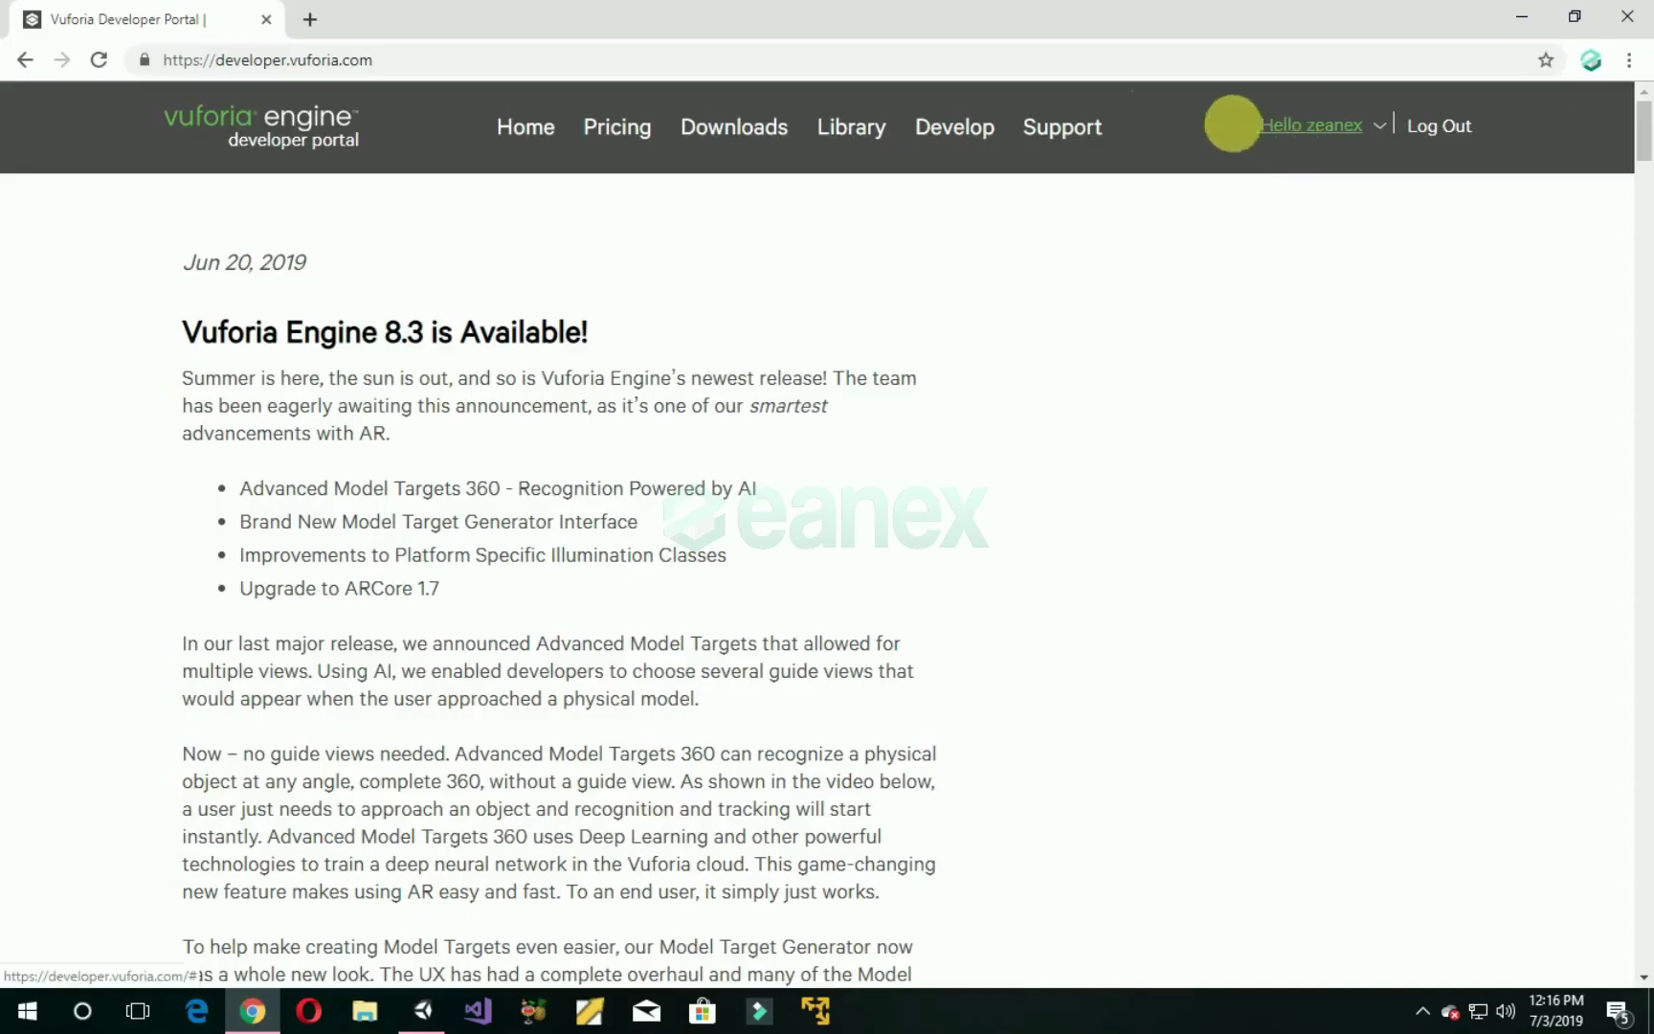
# Step: Create a free development license key named Multiley
pyautogui.click(978, 151)
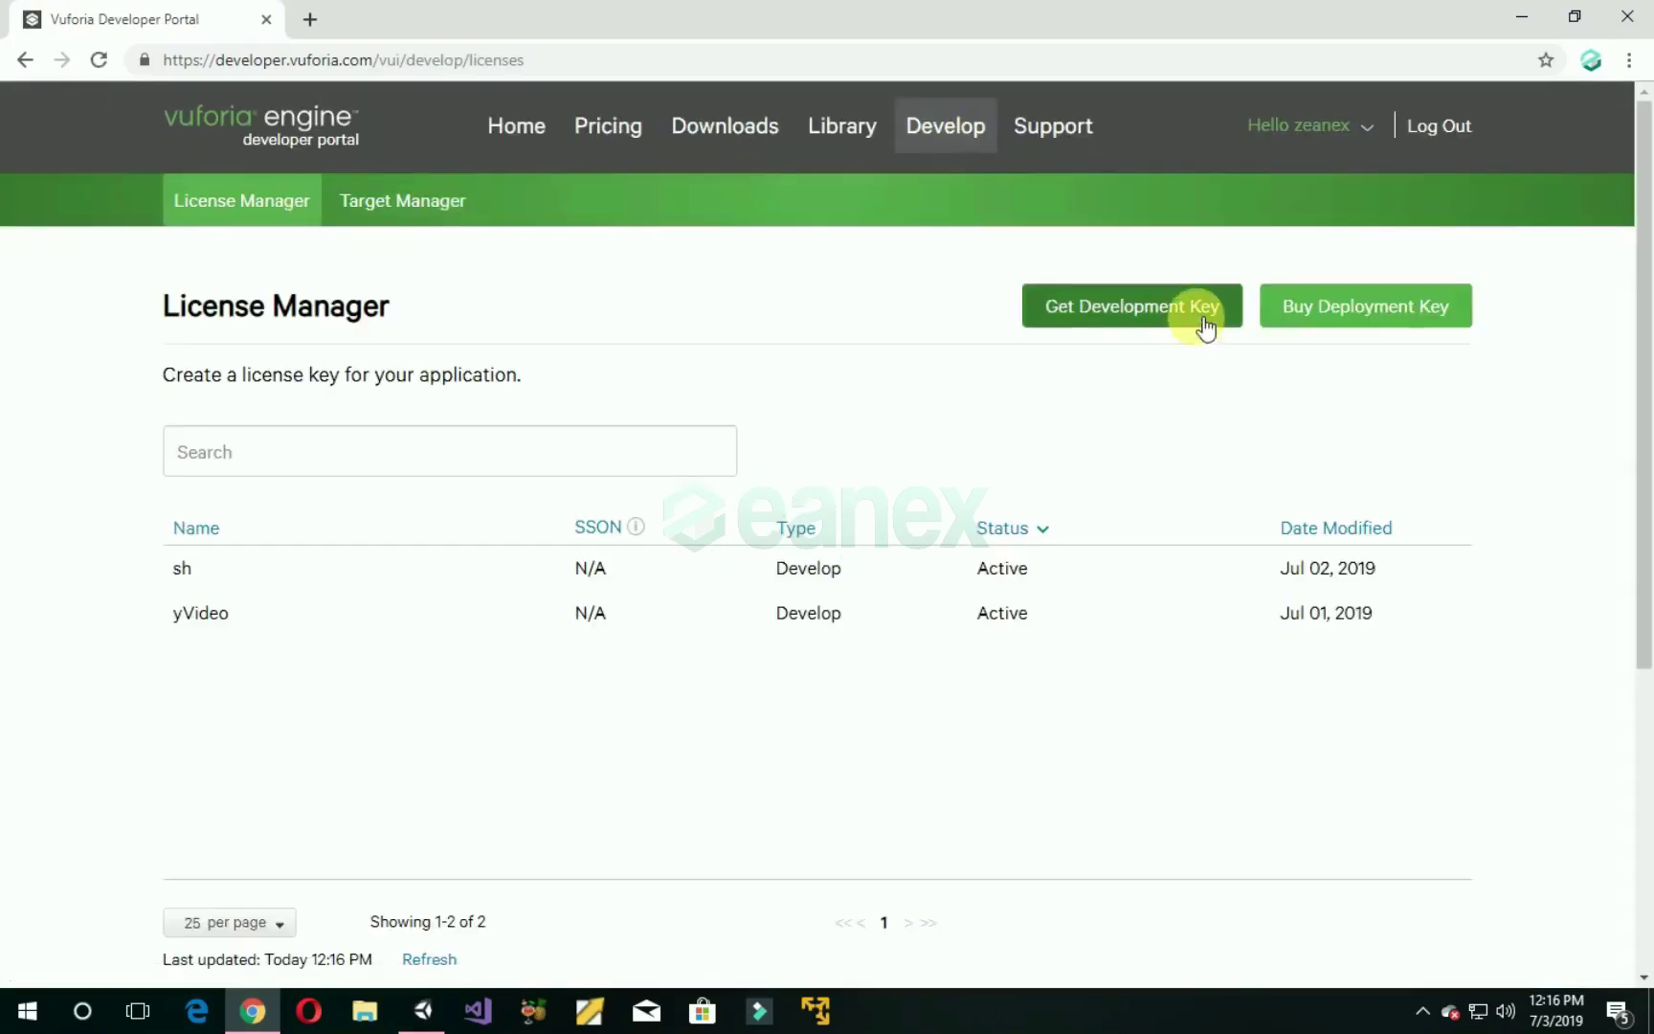
pyautogui.click(1203, 326)
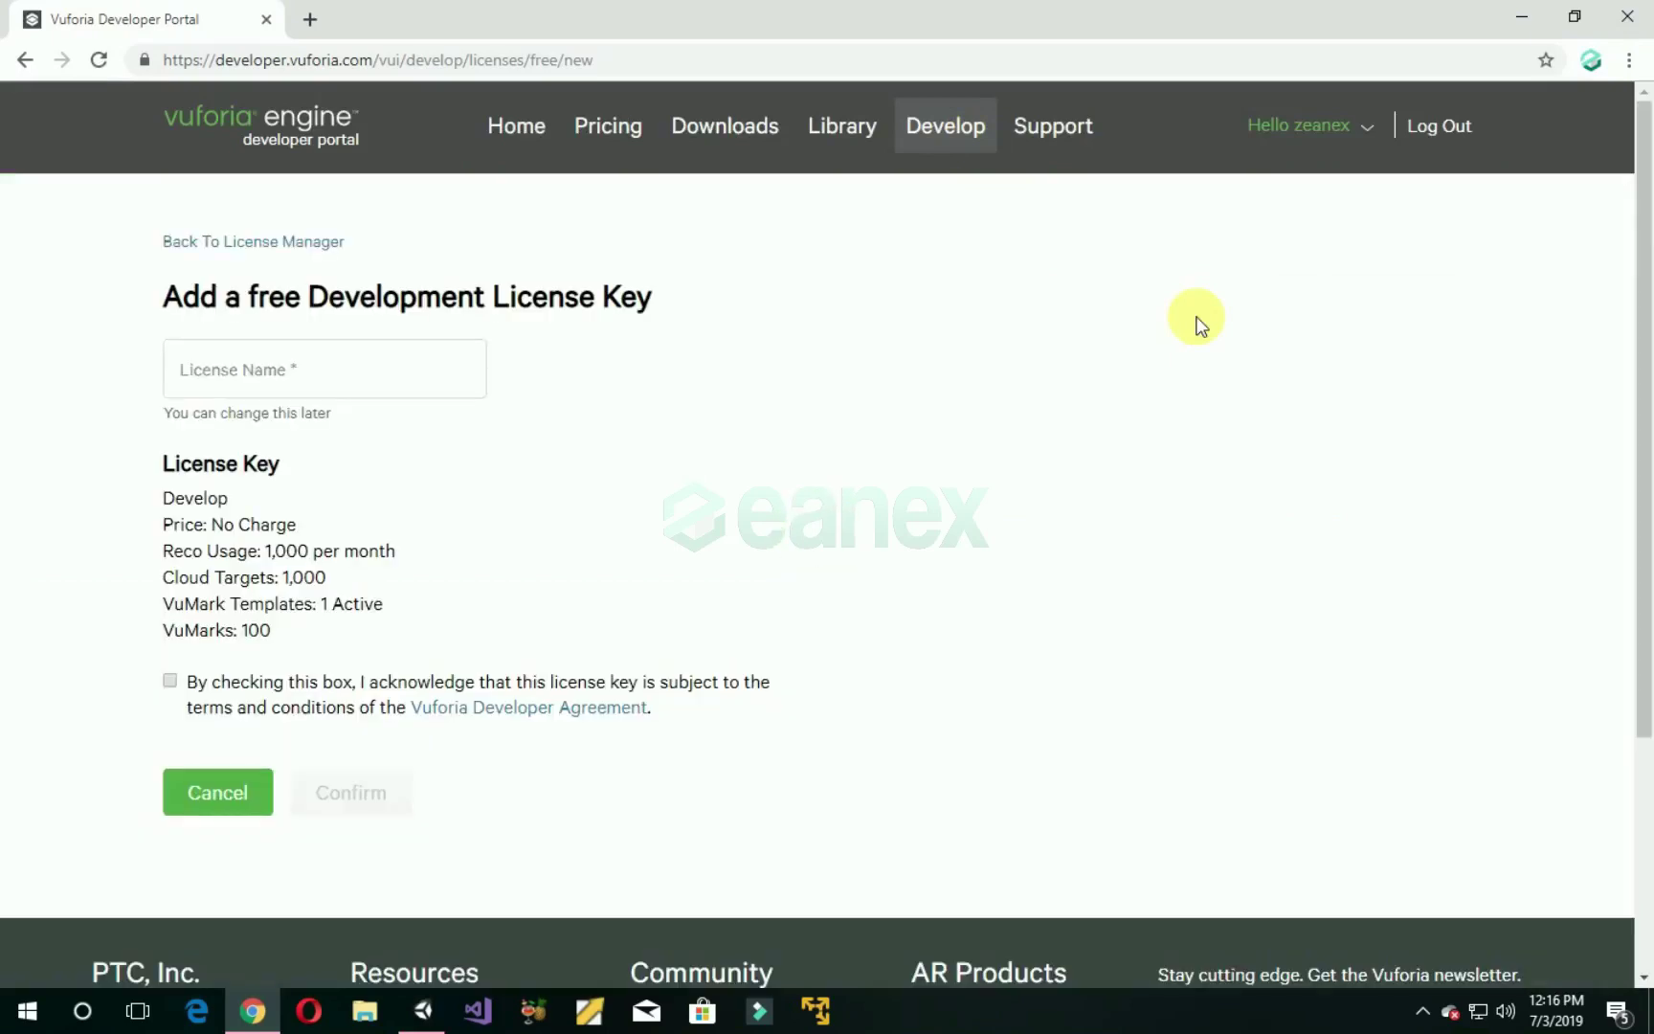
pyautogui.click(380, 378)
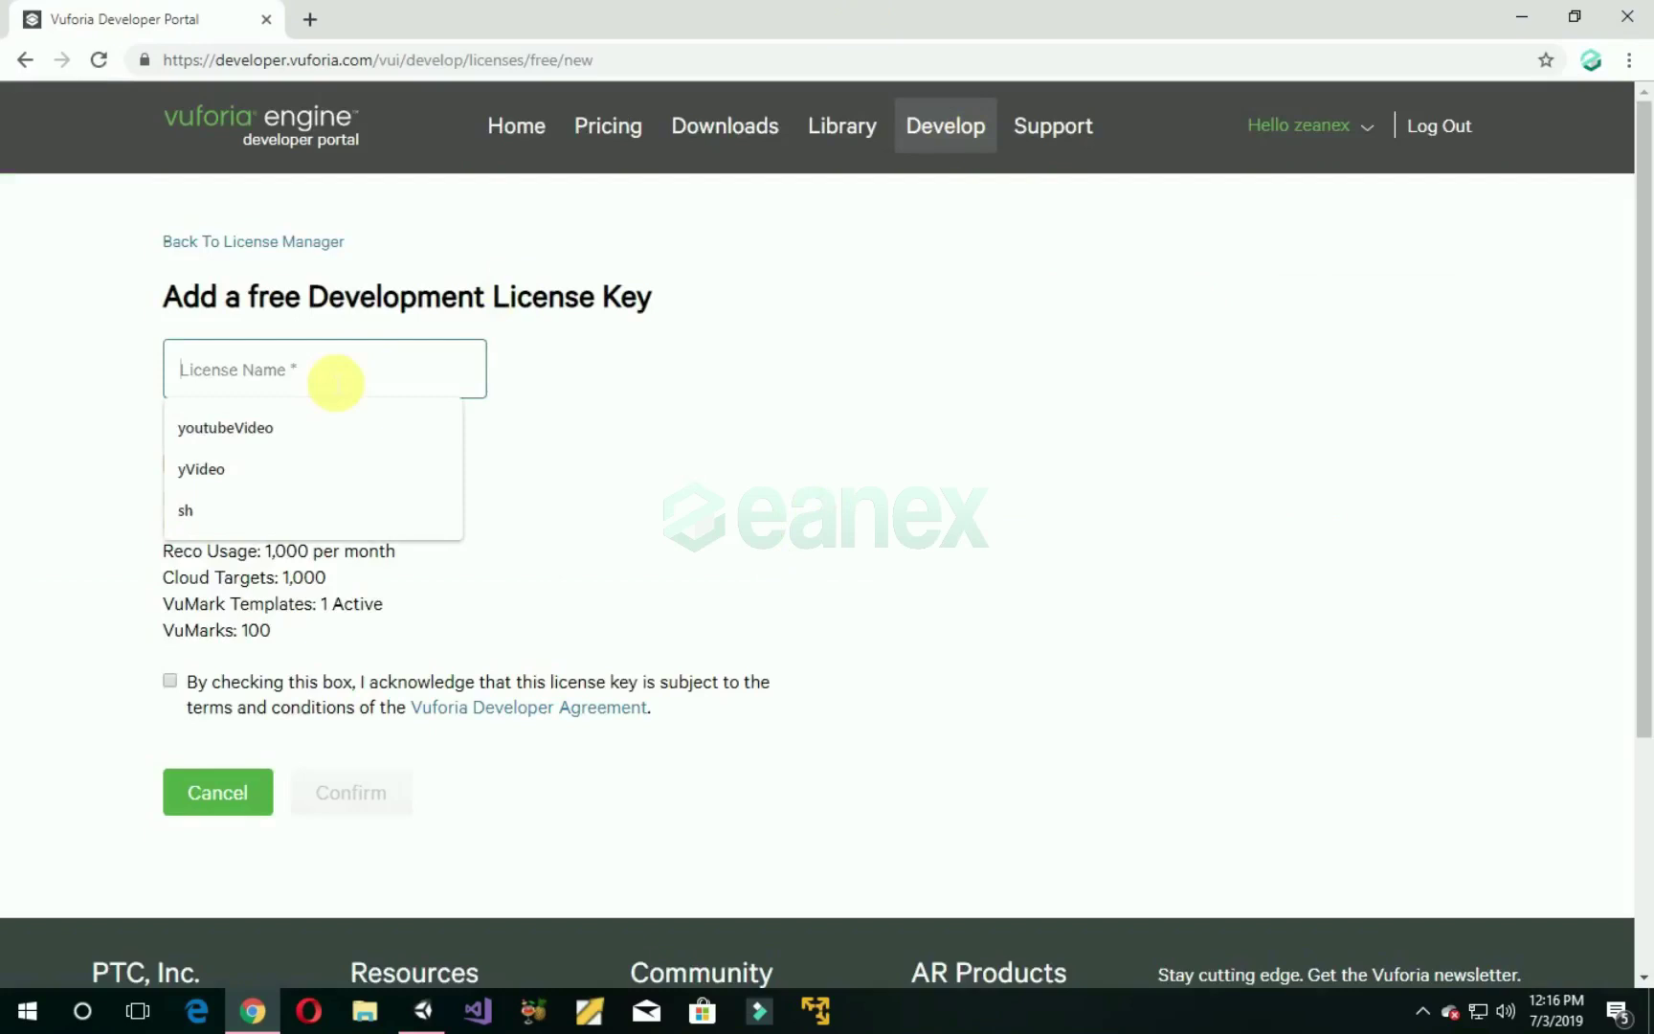
pyautogui.write('Multiley')
pyautogui.click(170, 679)
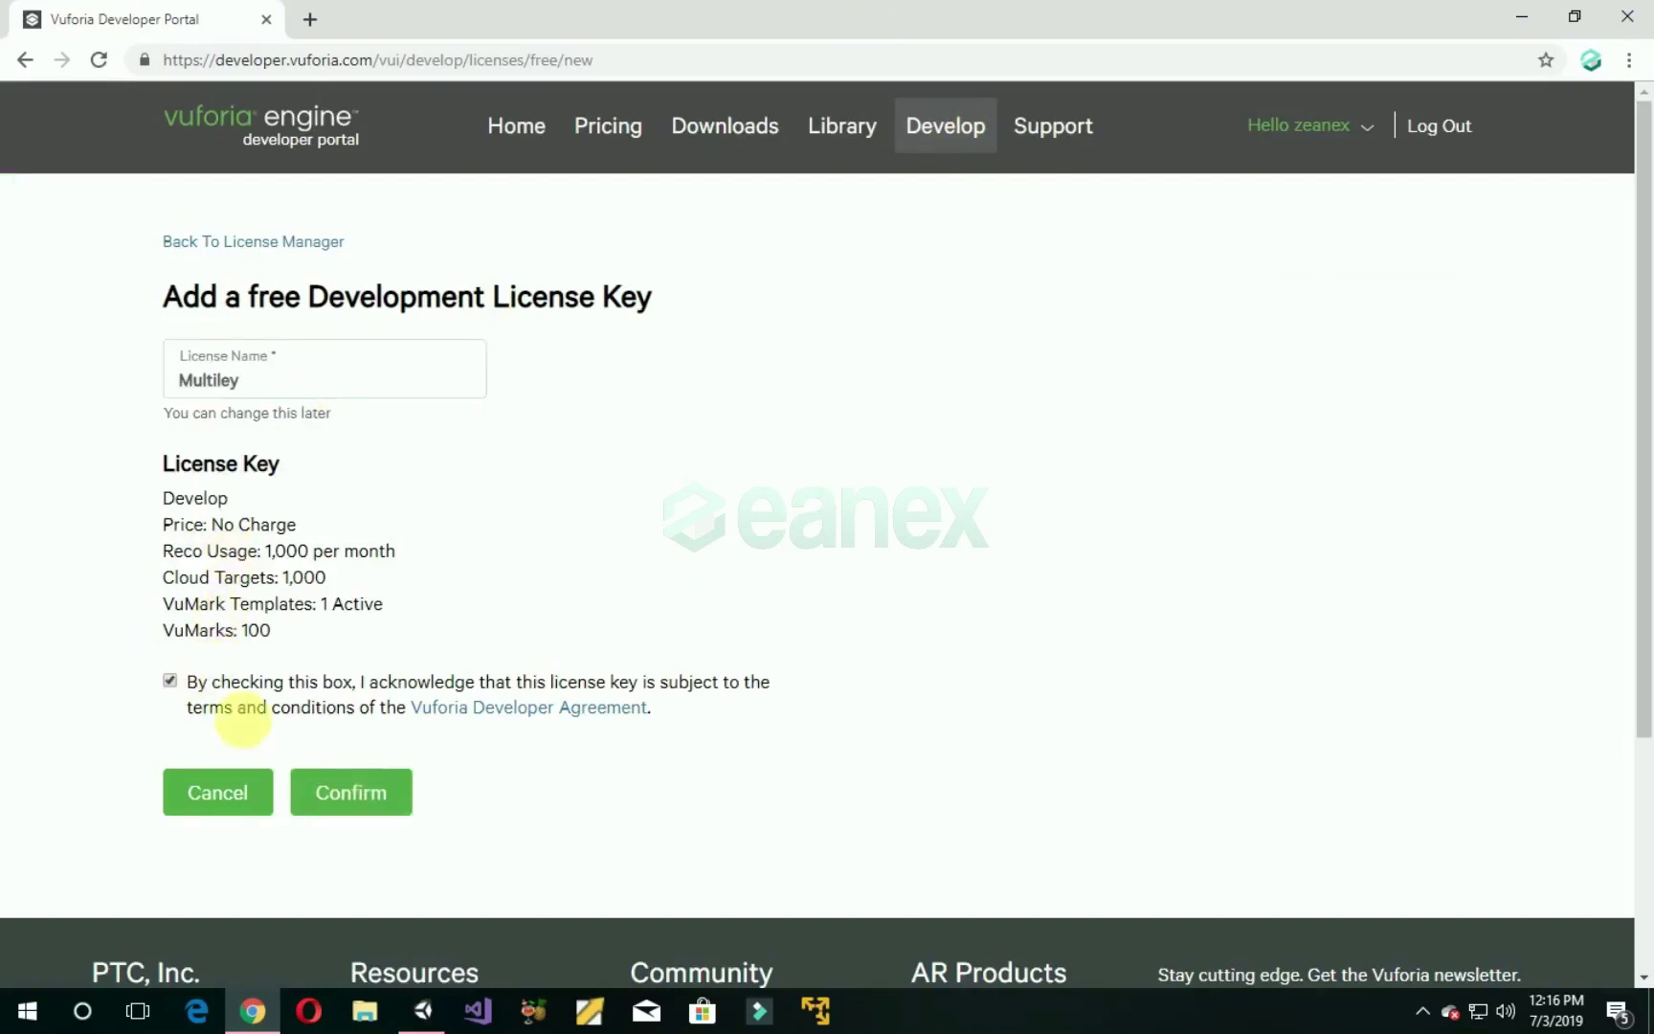
pyautogui.click(369, 806)
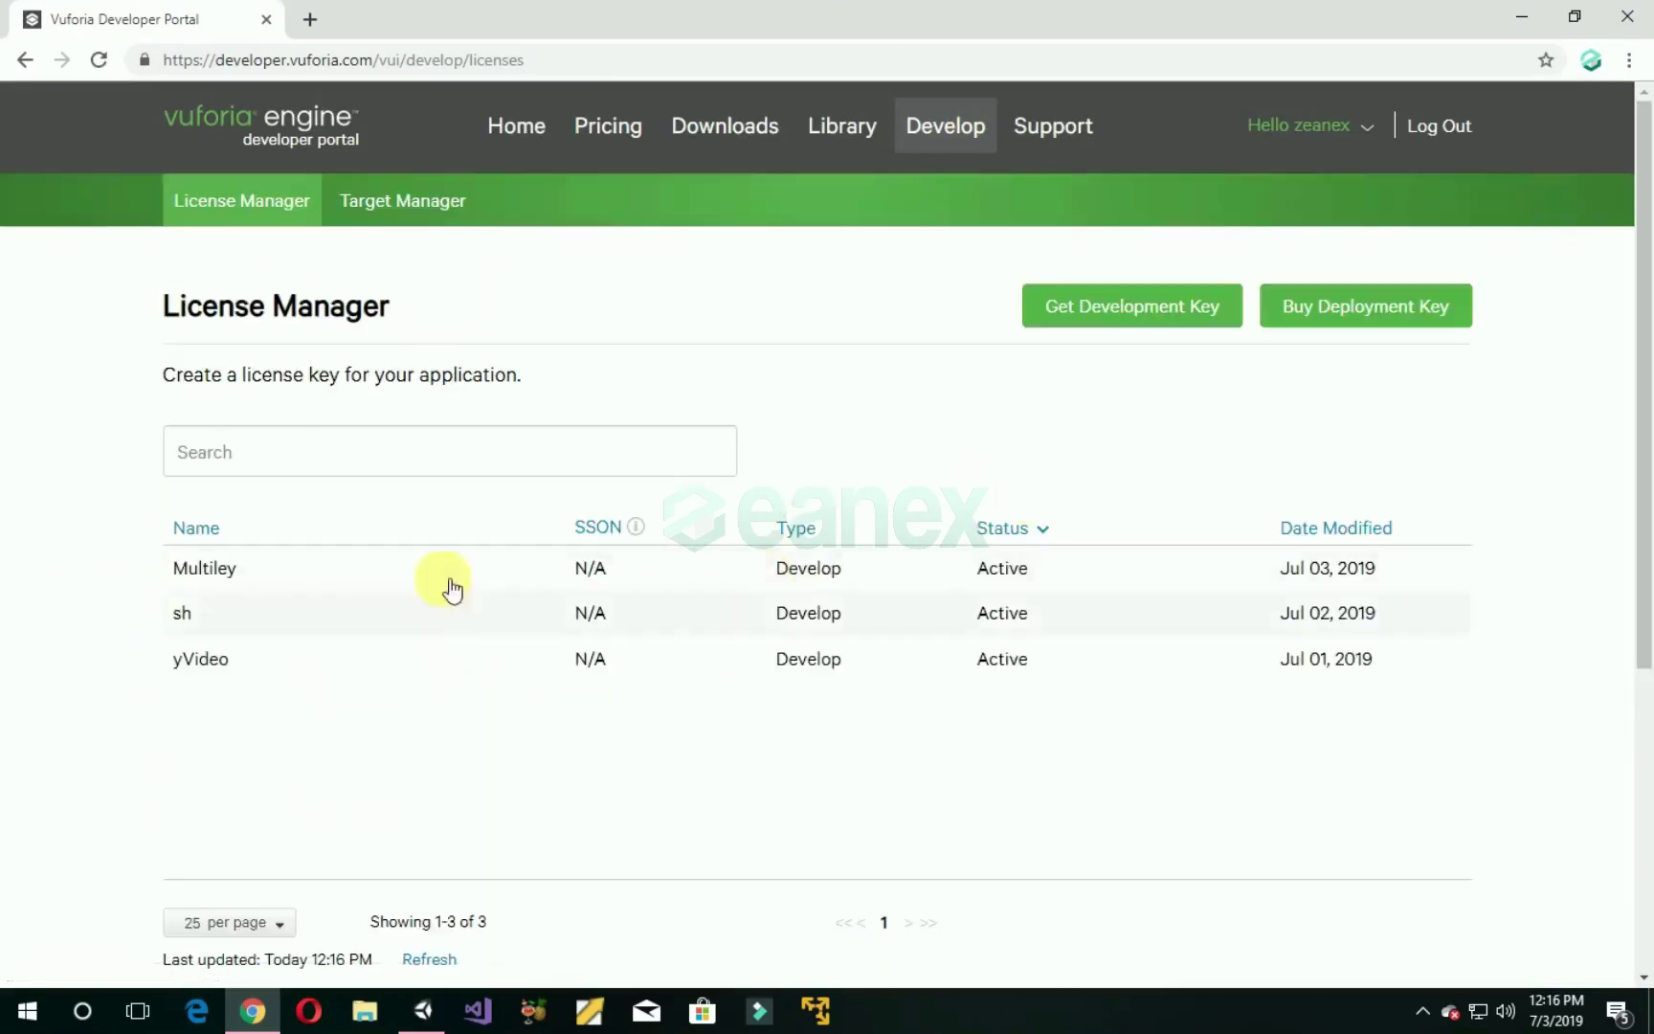
# Step: Copy the Multiley license key and return to Unity
pyautogui.click(406, 583)
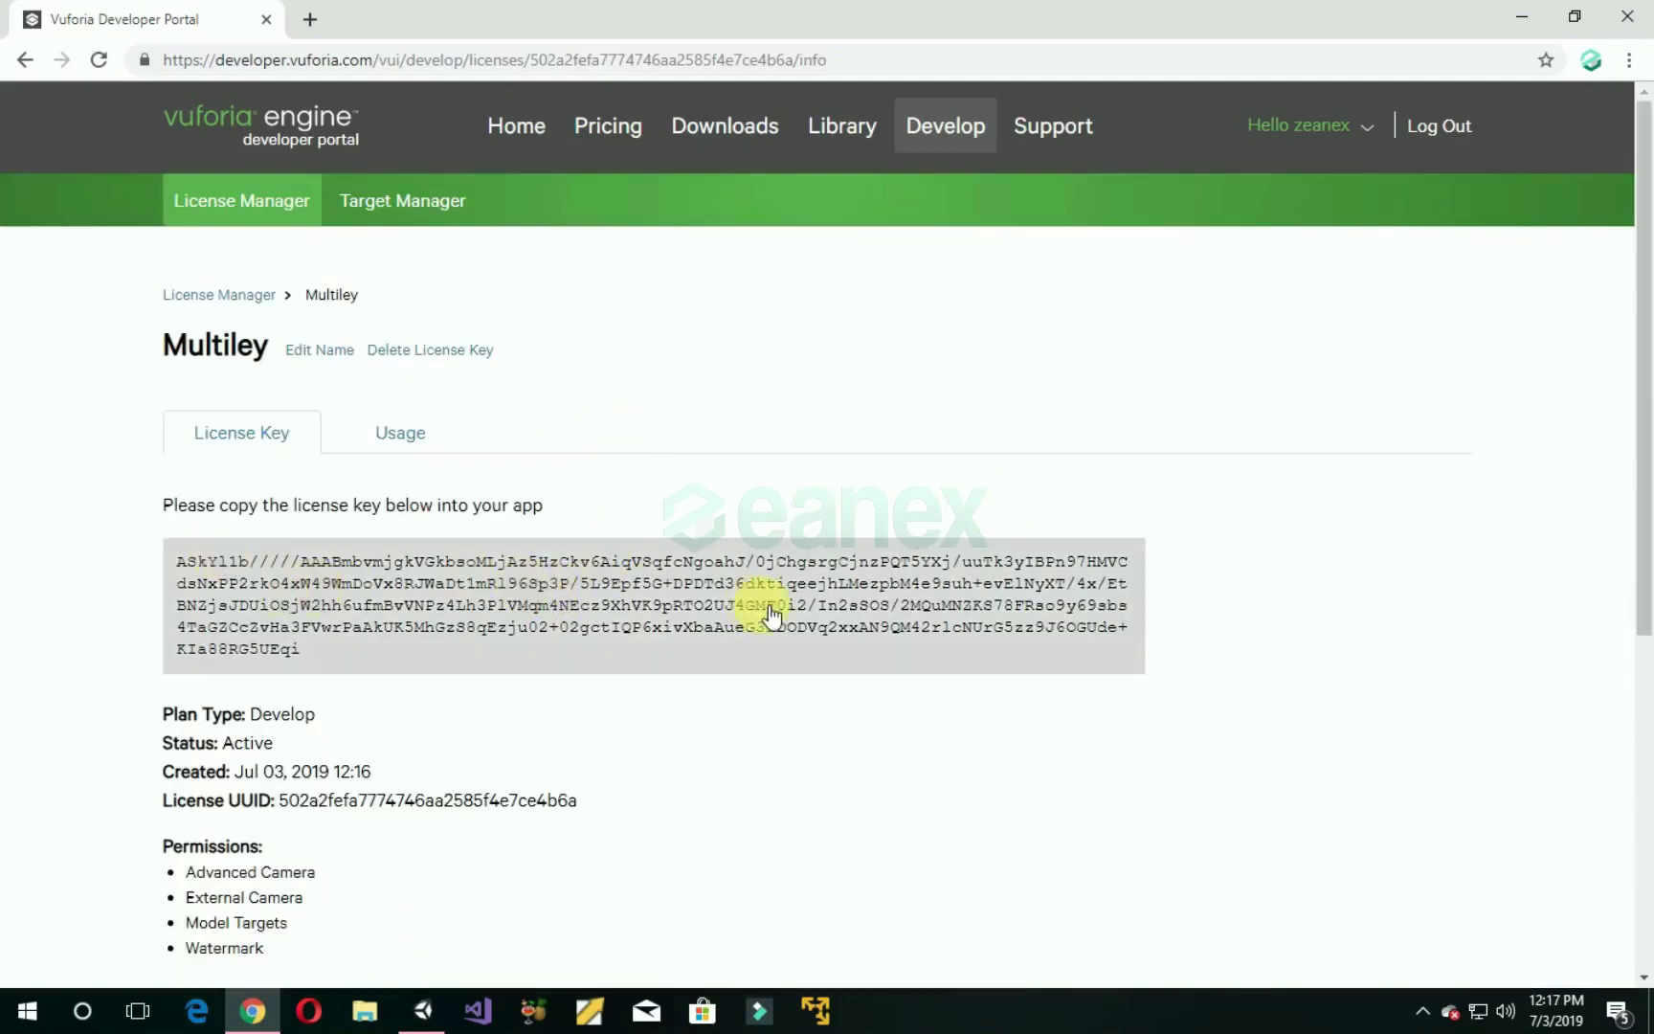
pyautogui.click(758, 601)
pyautogui.click(423, 1010)
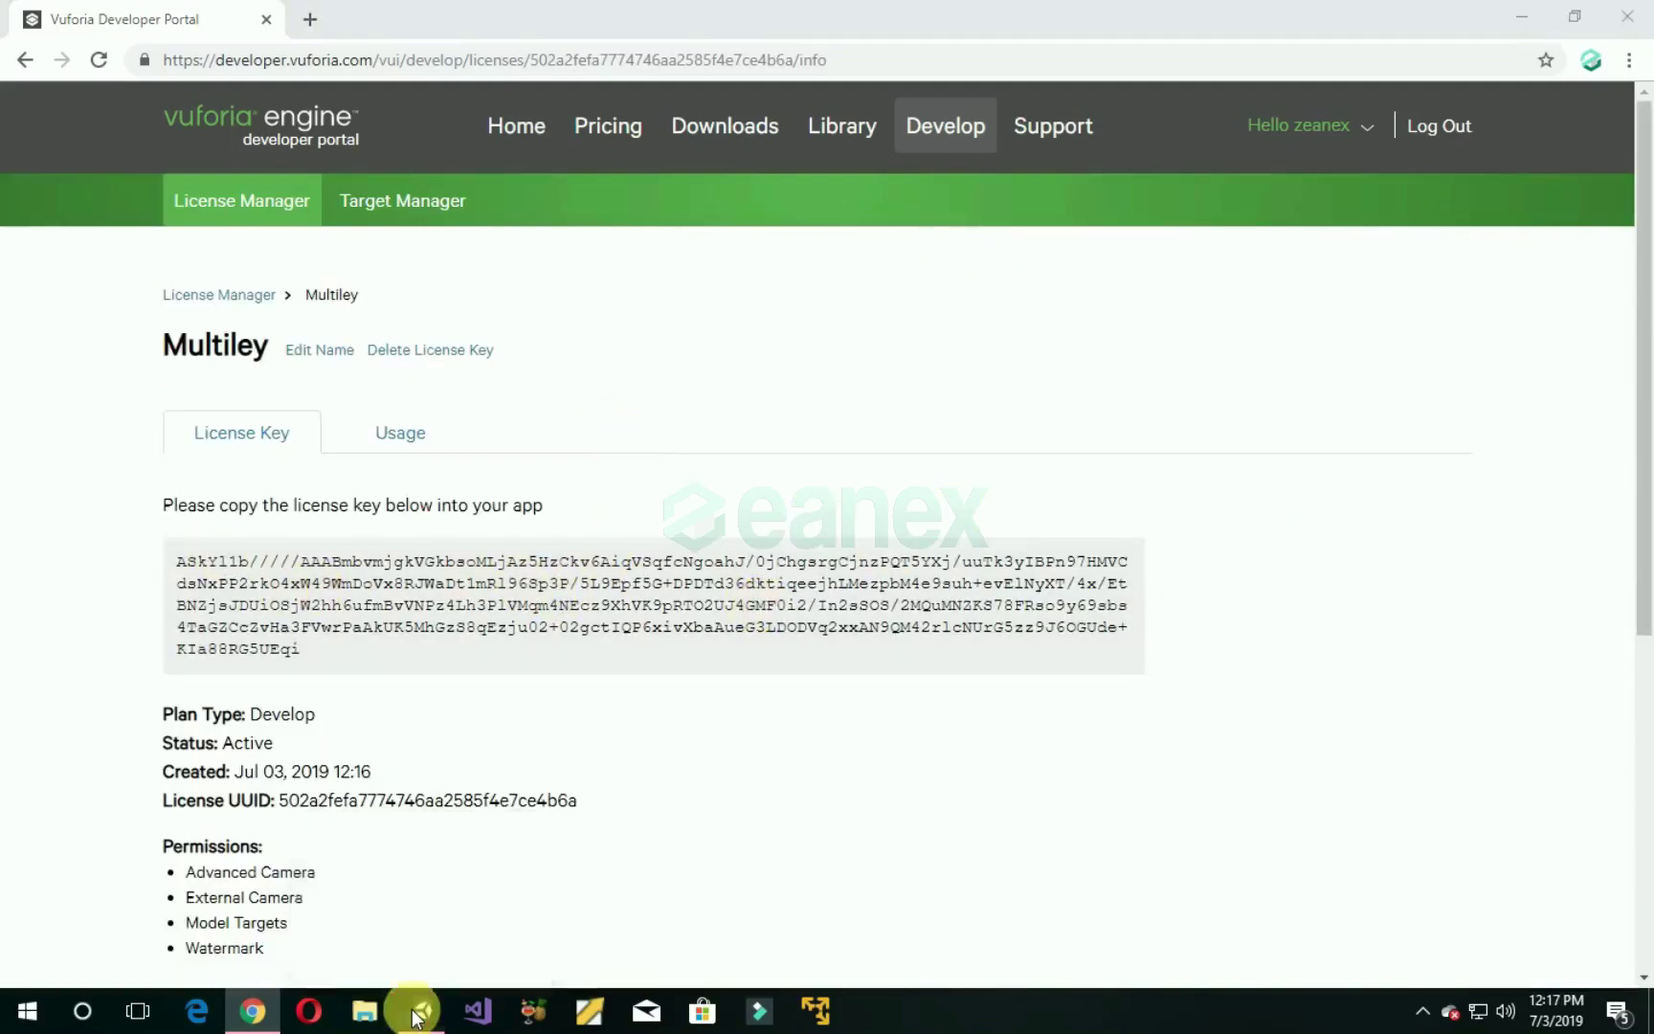
# Step: Paste the Multiley key into App License Key in the ARCamera's Vuforia Engine configuration
pyautogui.click(160, 174)
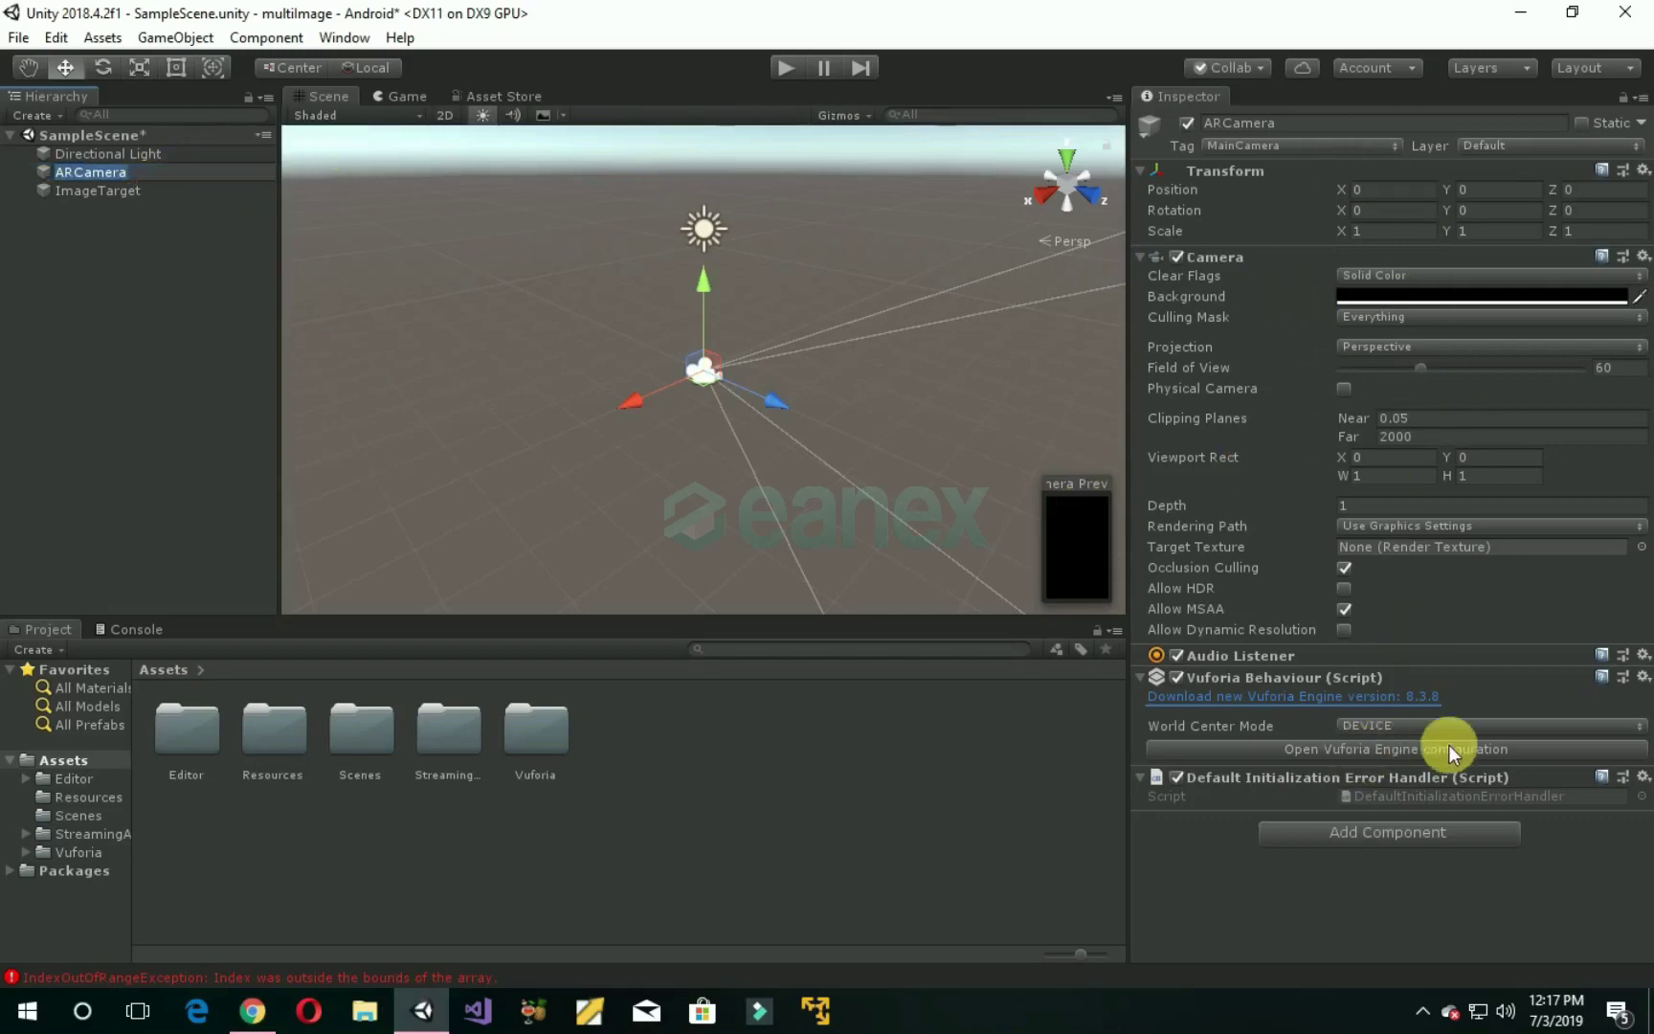
pyautogui.click(1490, 749)
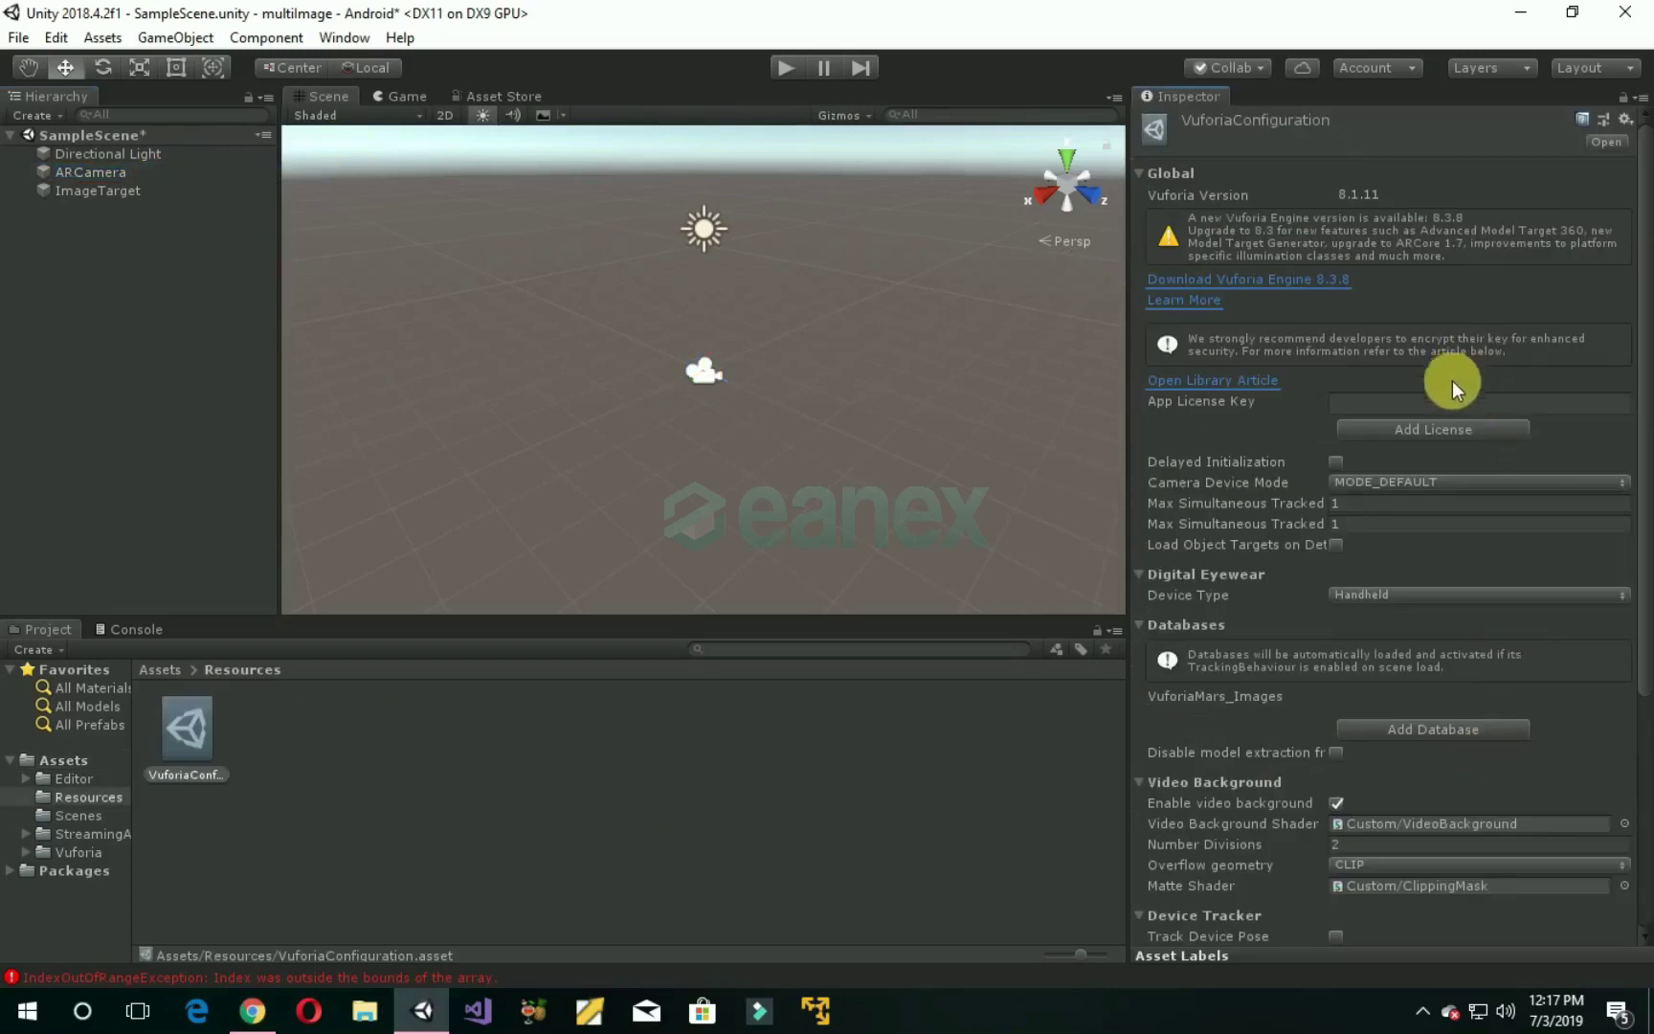
pyautogui.click(1458, 403)
pyautogui.hotkey('ctrl', 'v')
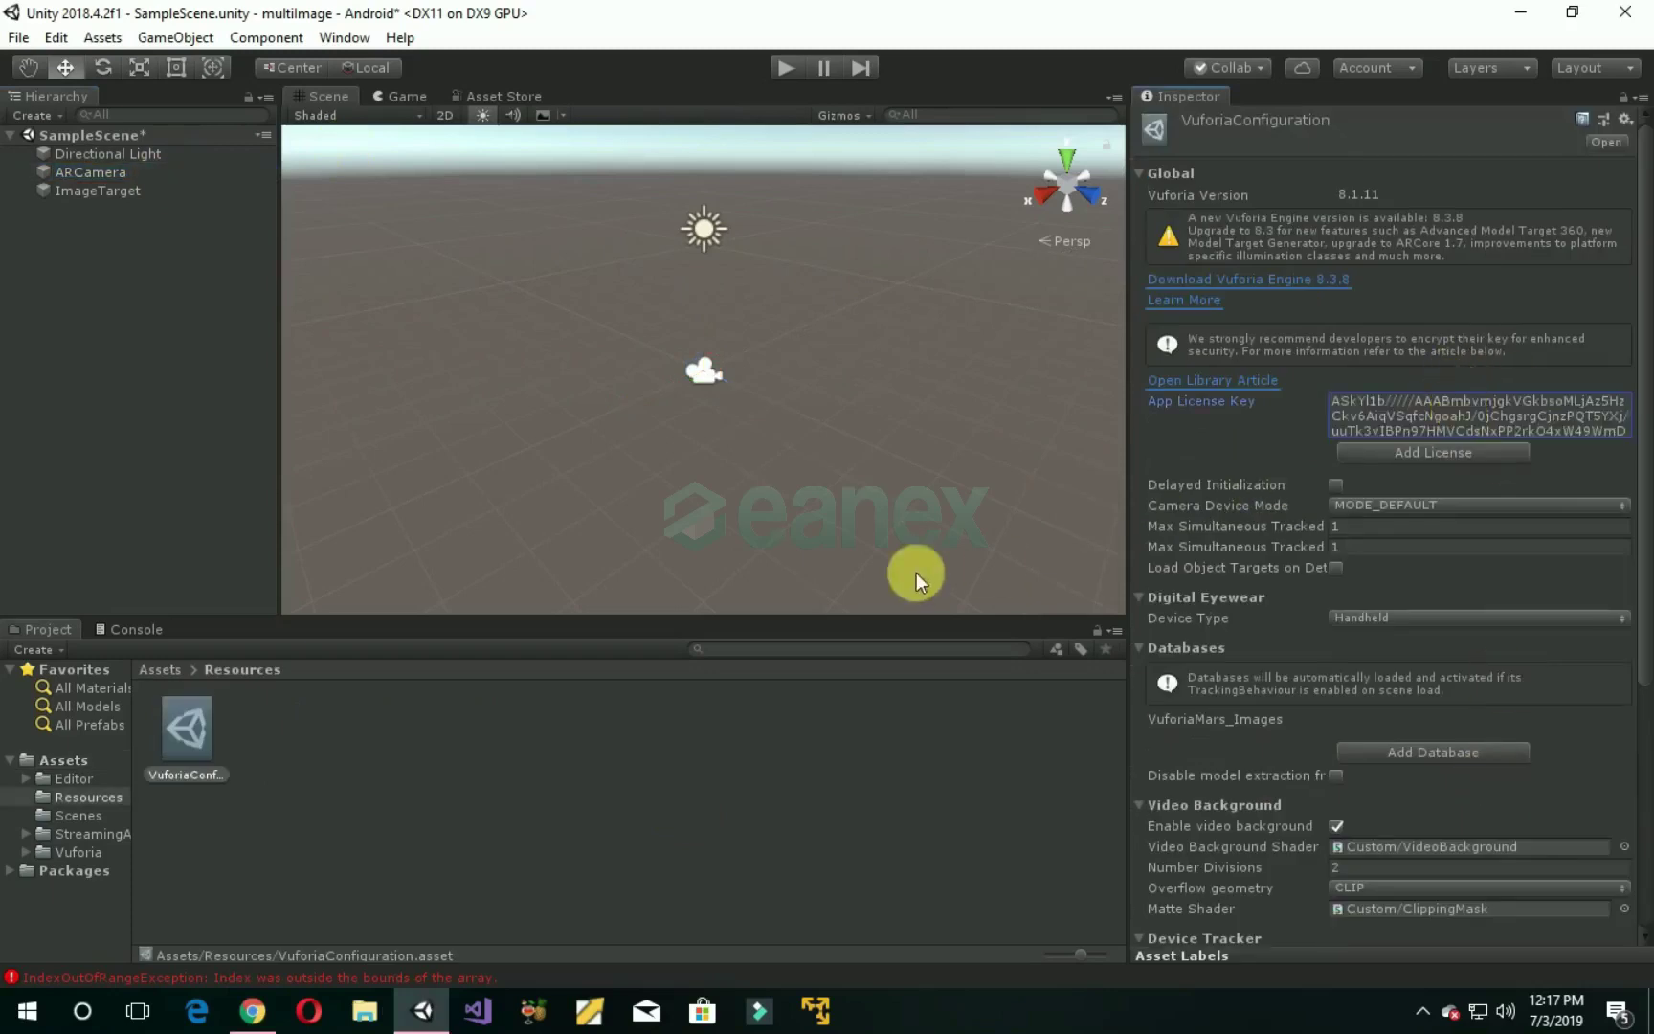
pyautogui.click(943, 702)
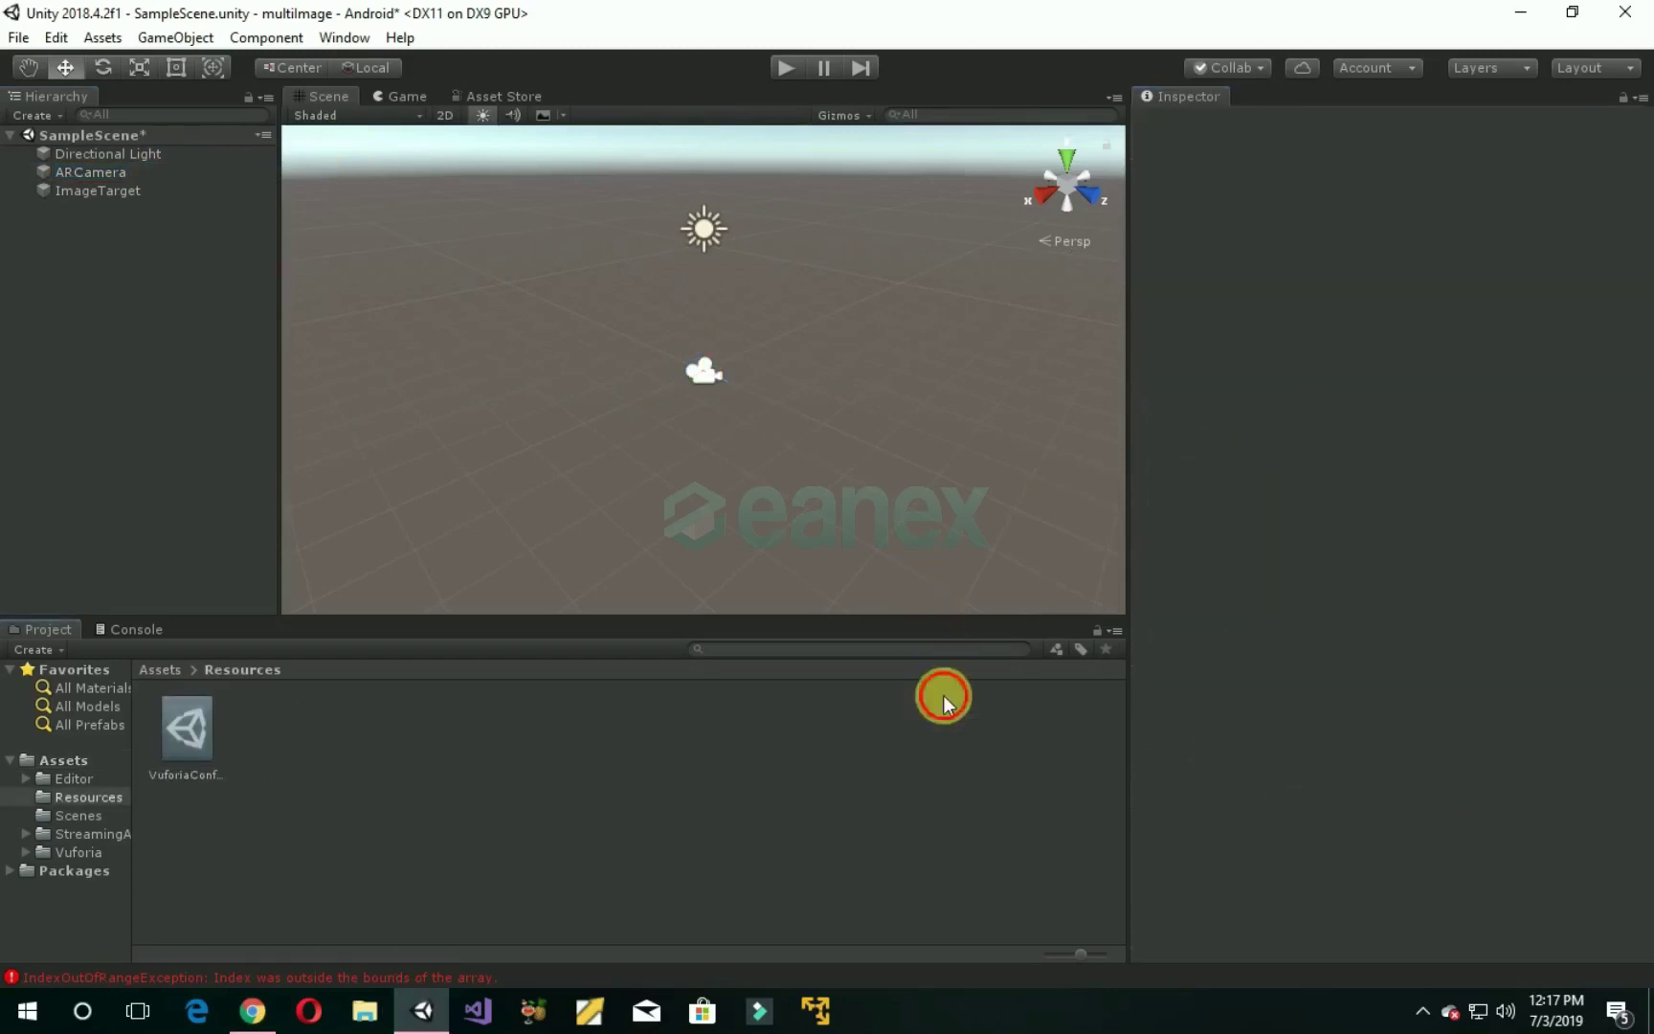
pyautogui.click(251, 1009)
# Step: Create a target database named Multiimage and open it
pyautogui.click(394, 207)
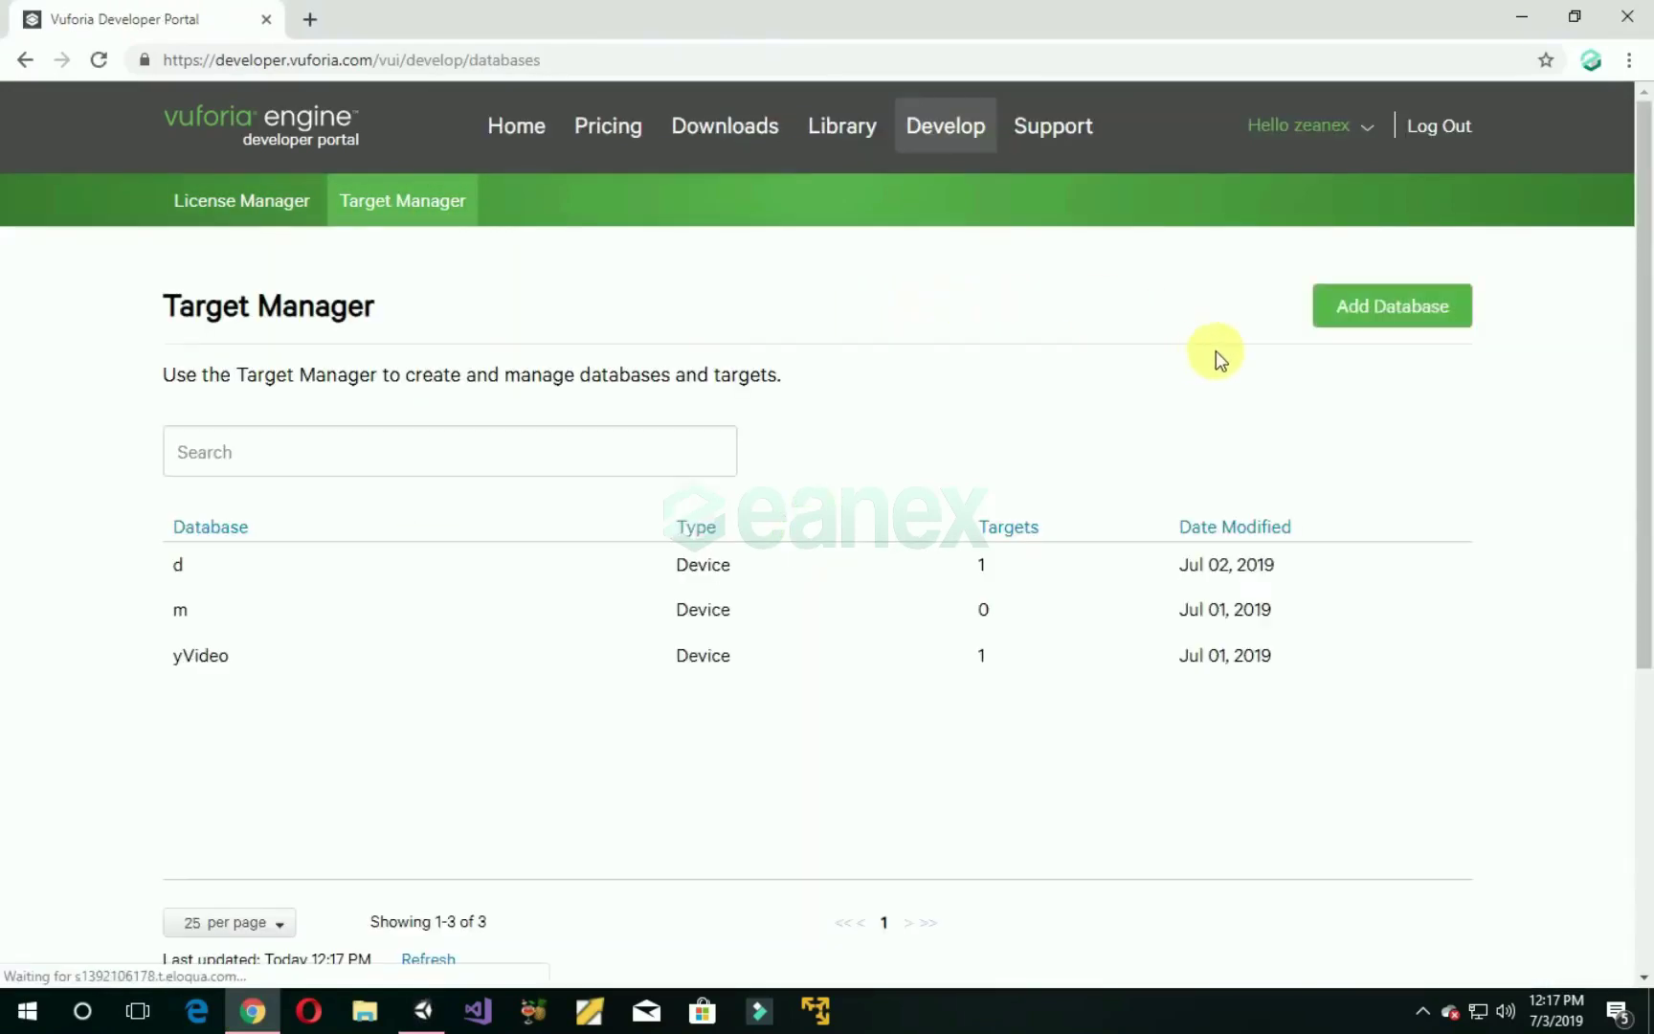
pyautogui.click(1430, 304)
pyautogui.click(589, 470)
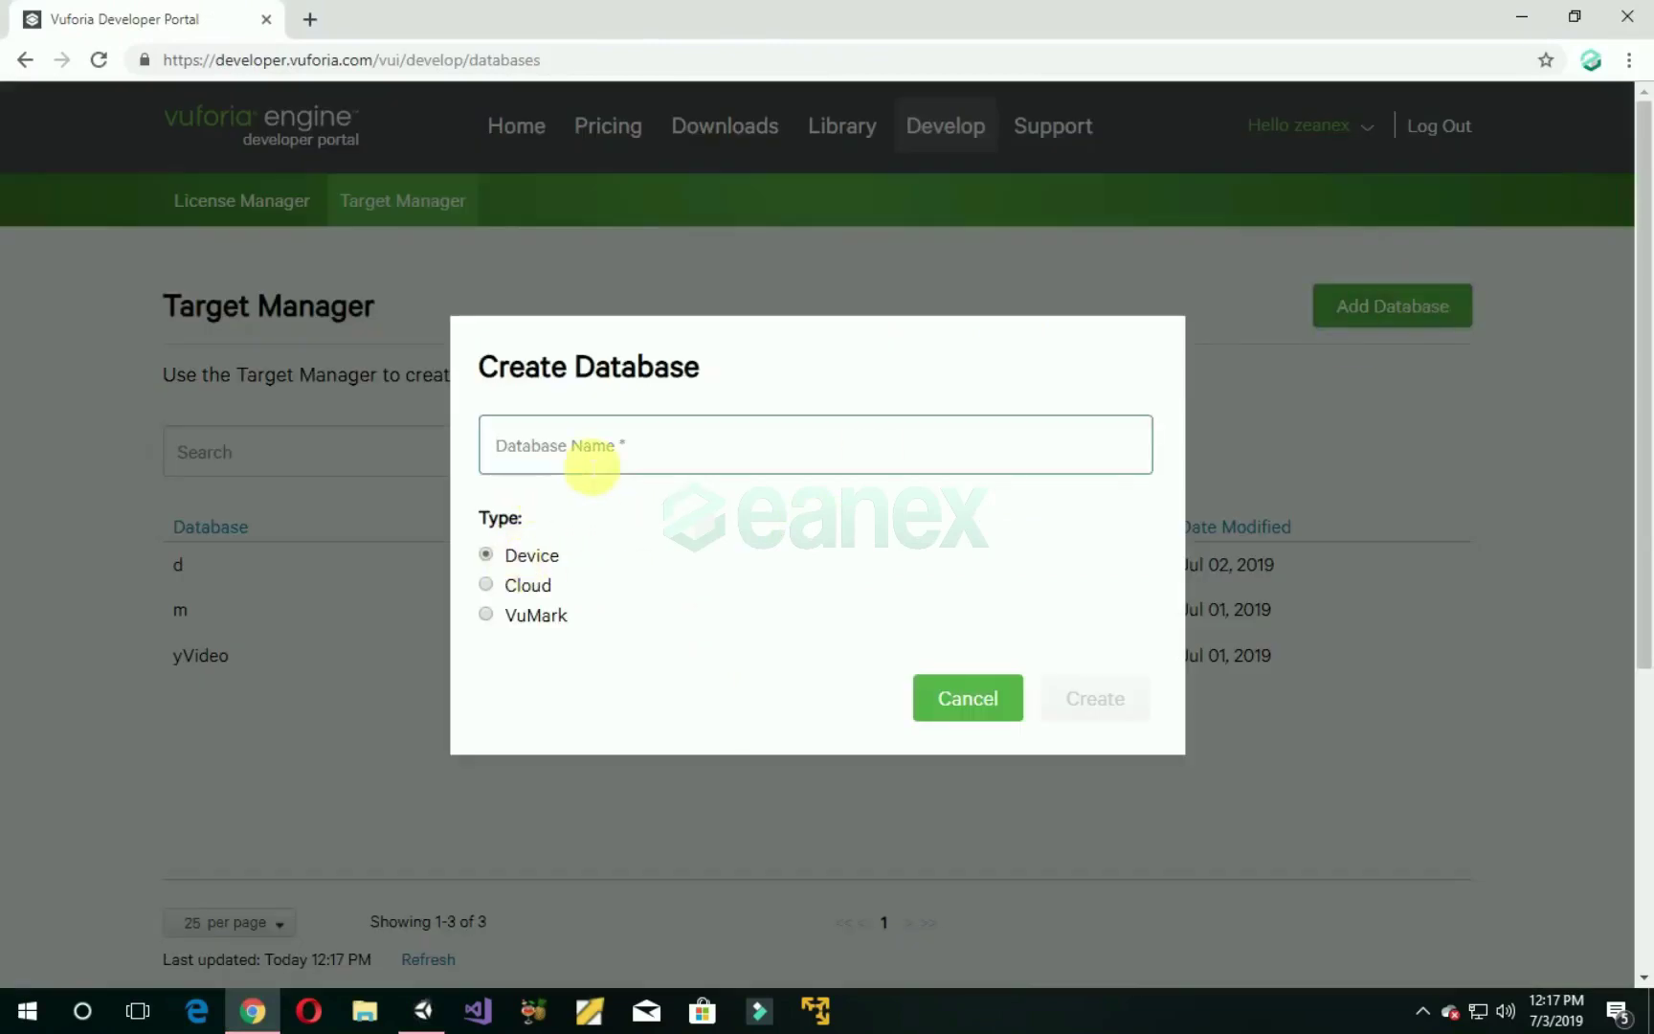
pyautogui.write('Multiimage')
pyautogui.click(1076, 706)
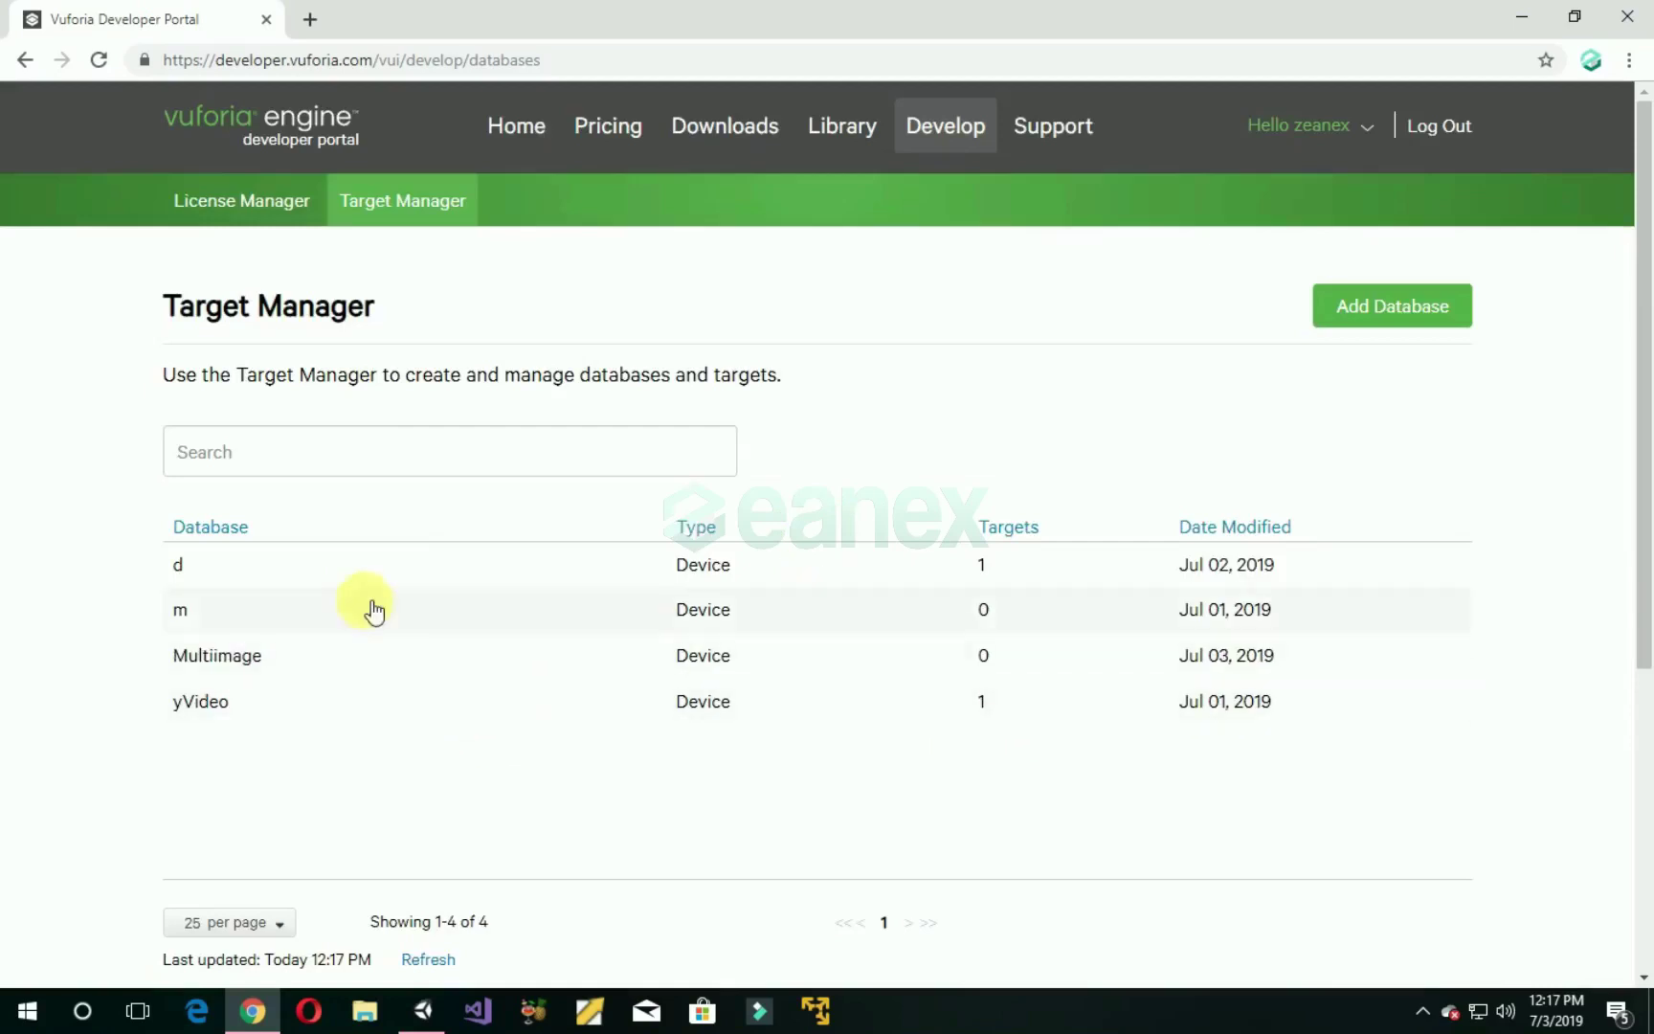
pyautogui.click(488, 657)
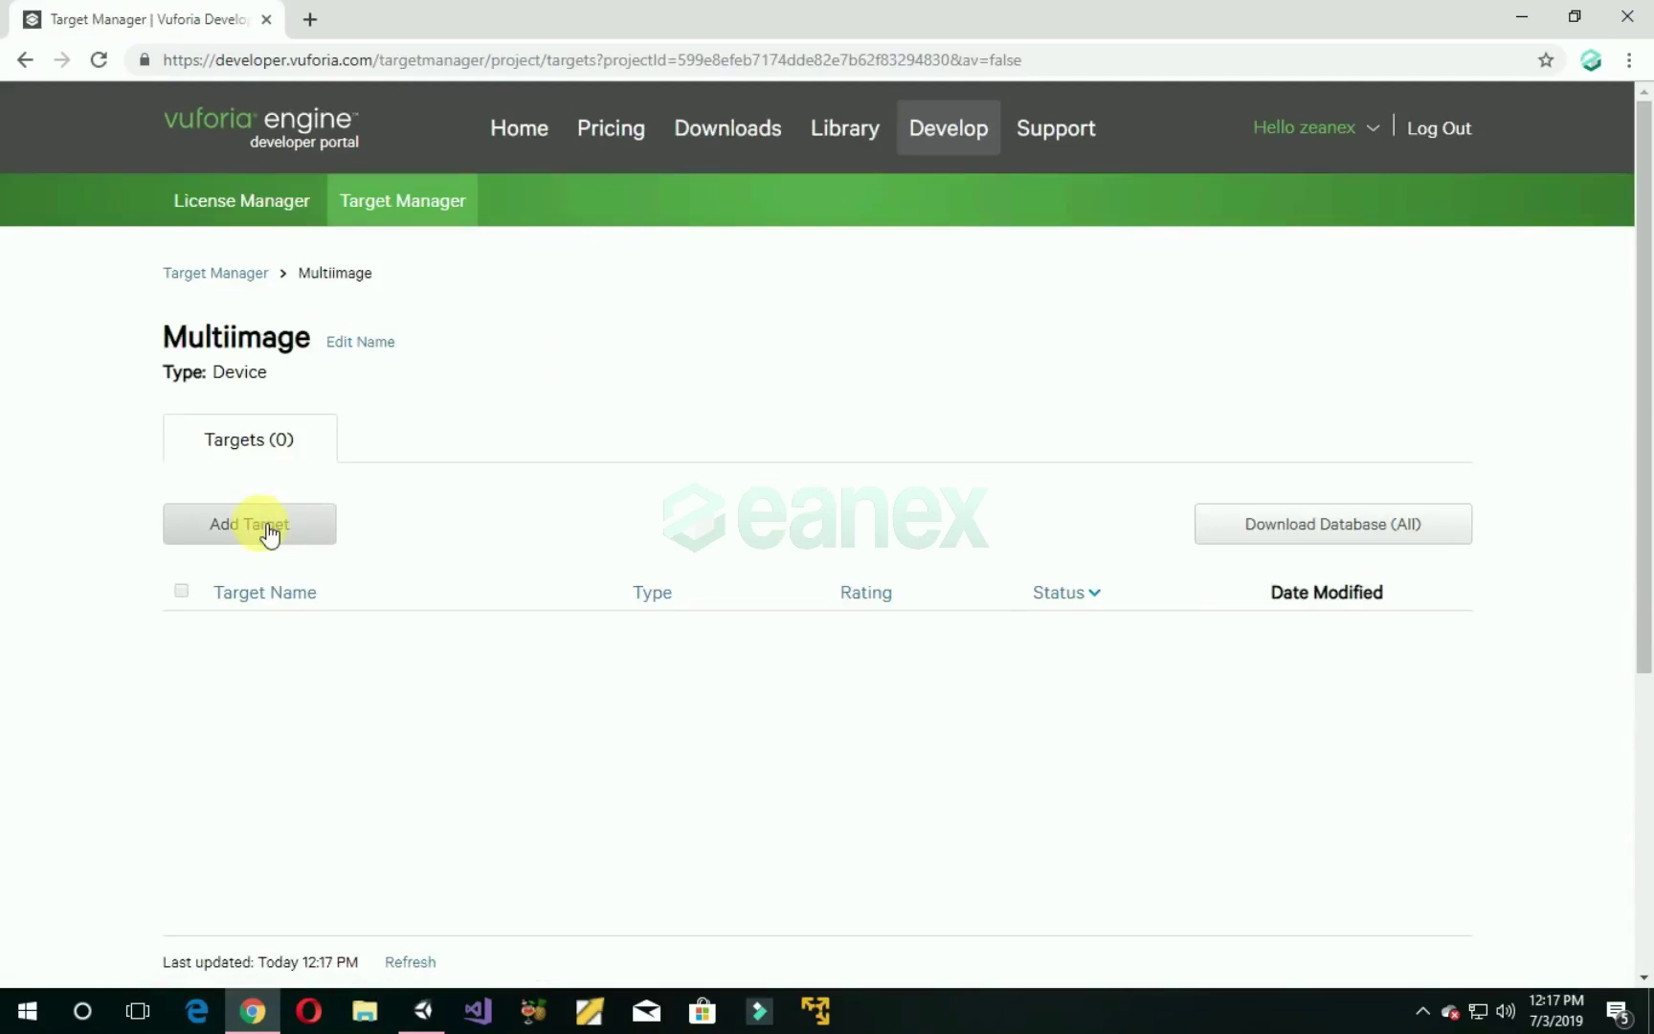
# Step: Add a single-image target named multitarget from jjh.jpeg with width 50
pyautogui.click(269, 534)
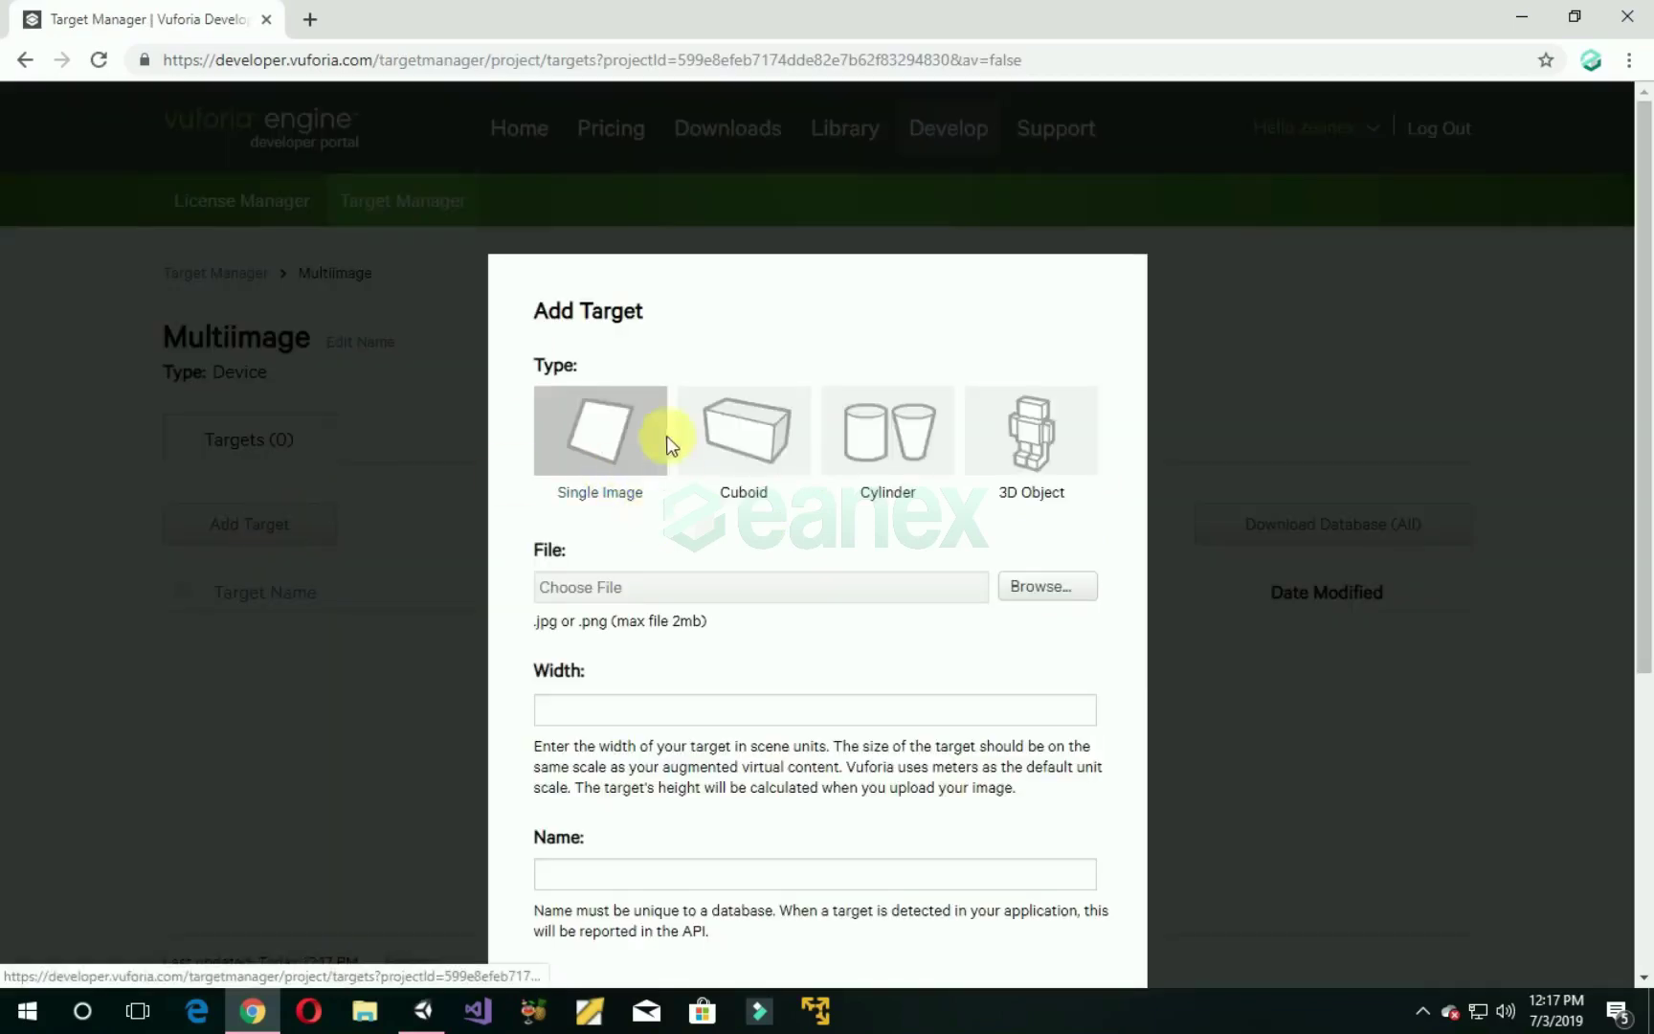
pyautogui.click(1060, 585)
pyautogui.doubleClick(277, 277)
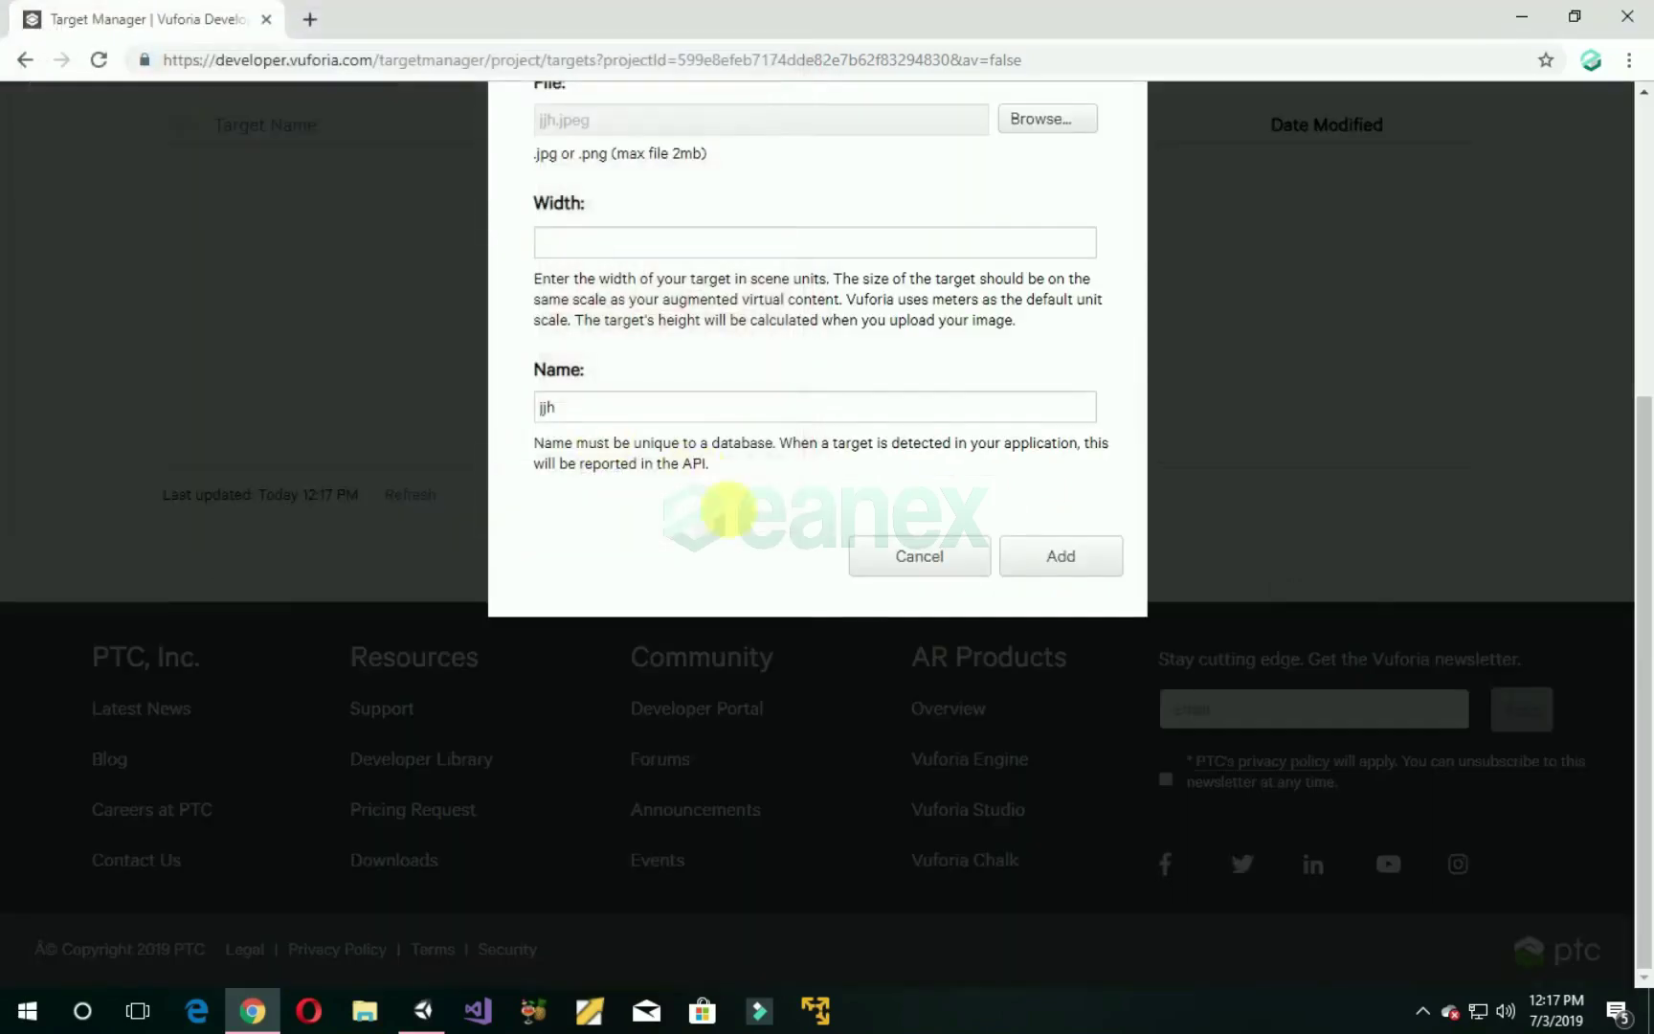
pyautogui.scroll(2, 846, 488)
pyautogui.click(620, 586)
pyautogui.write('50')
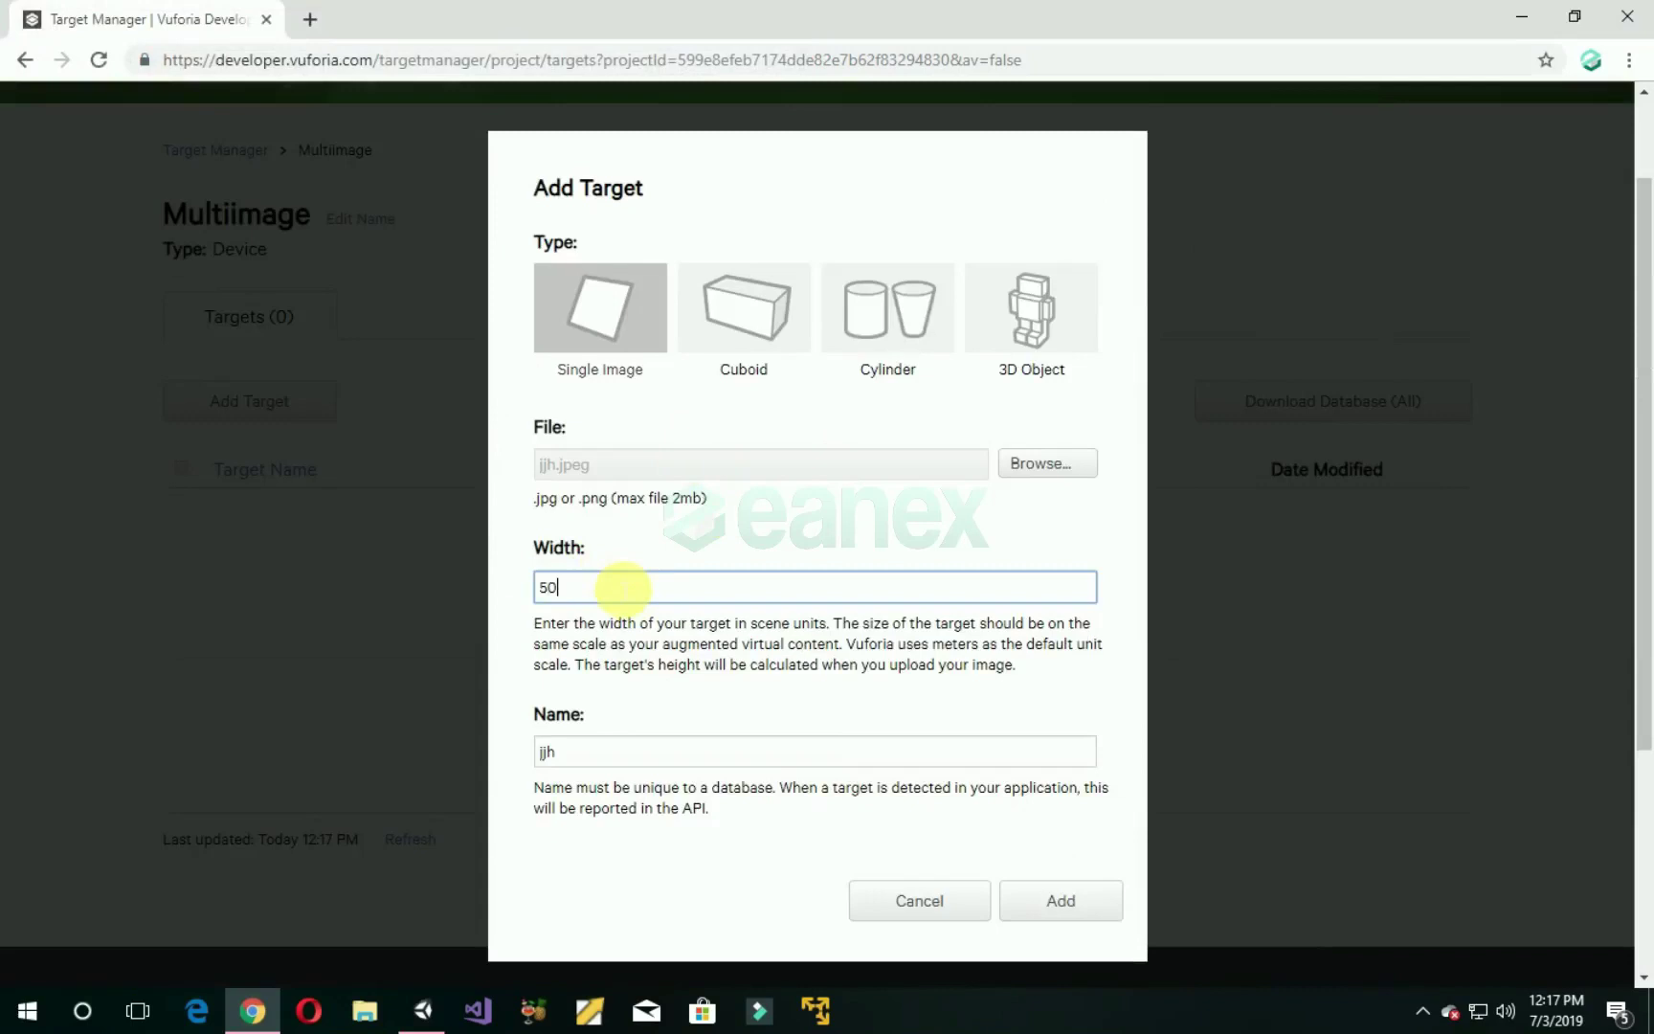
pyautogui.moveTo(650, 758); pyautogui.dragTo(451, 734)
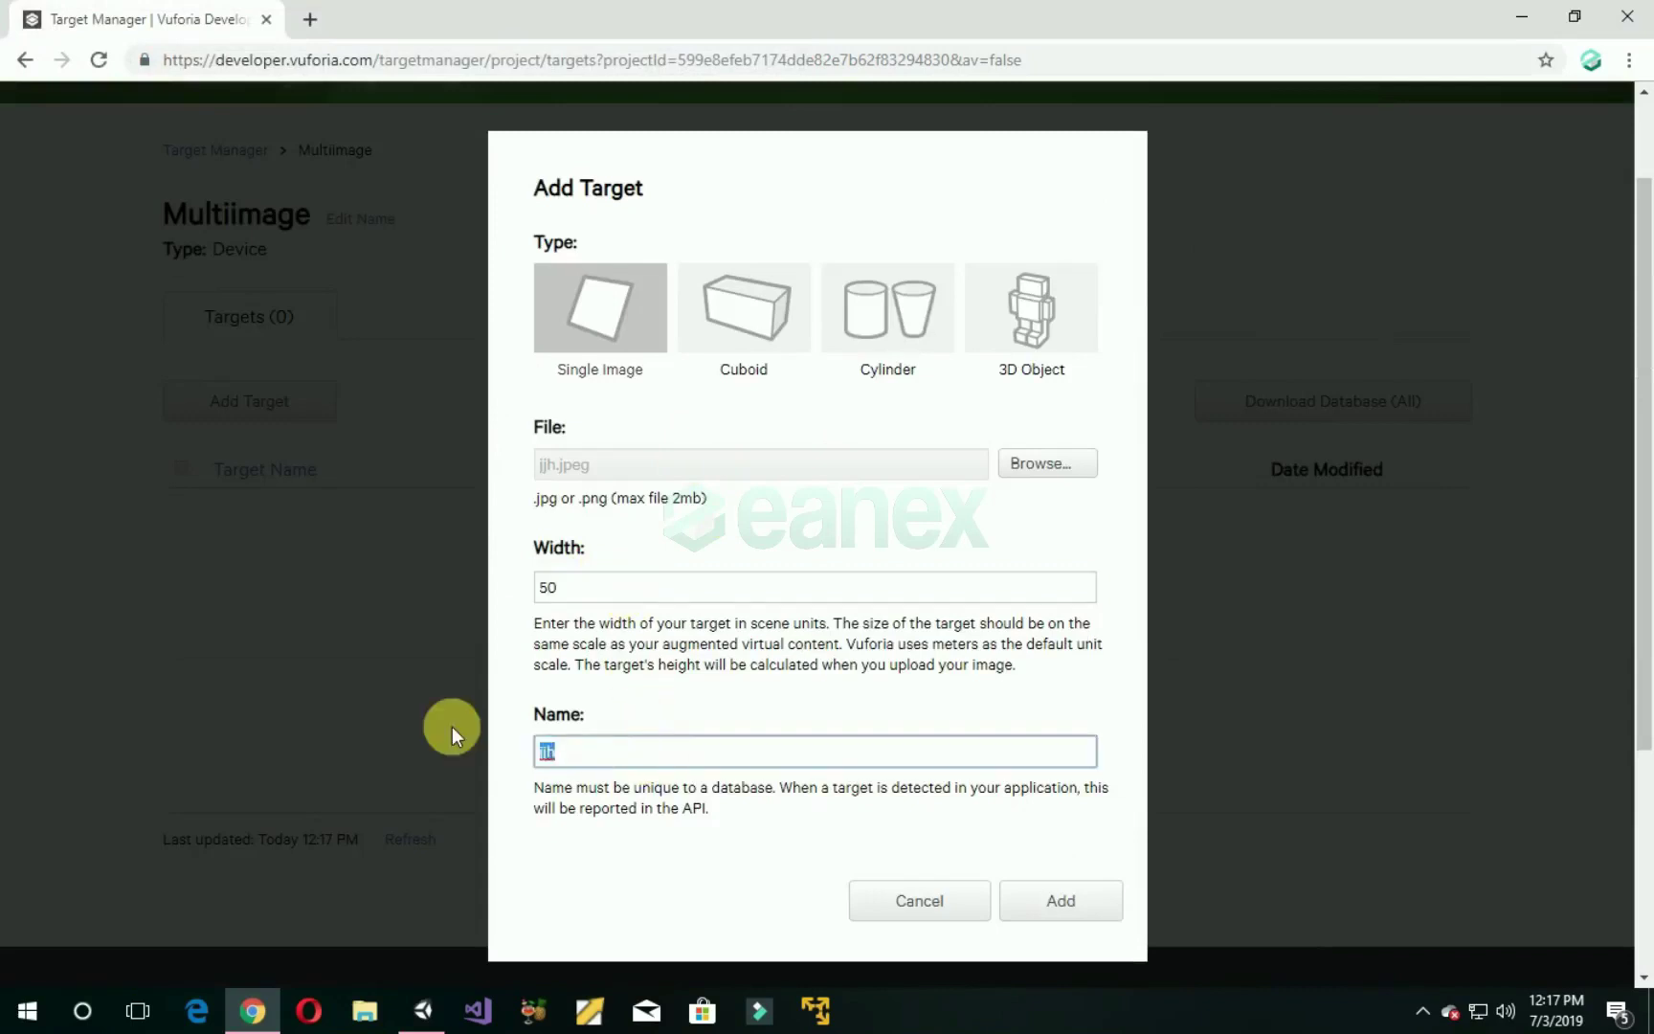
pyautogui.write('multi target')
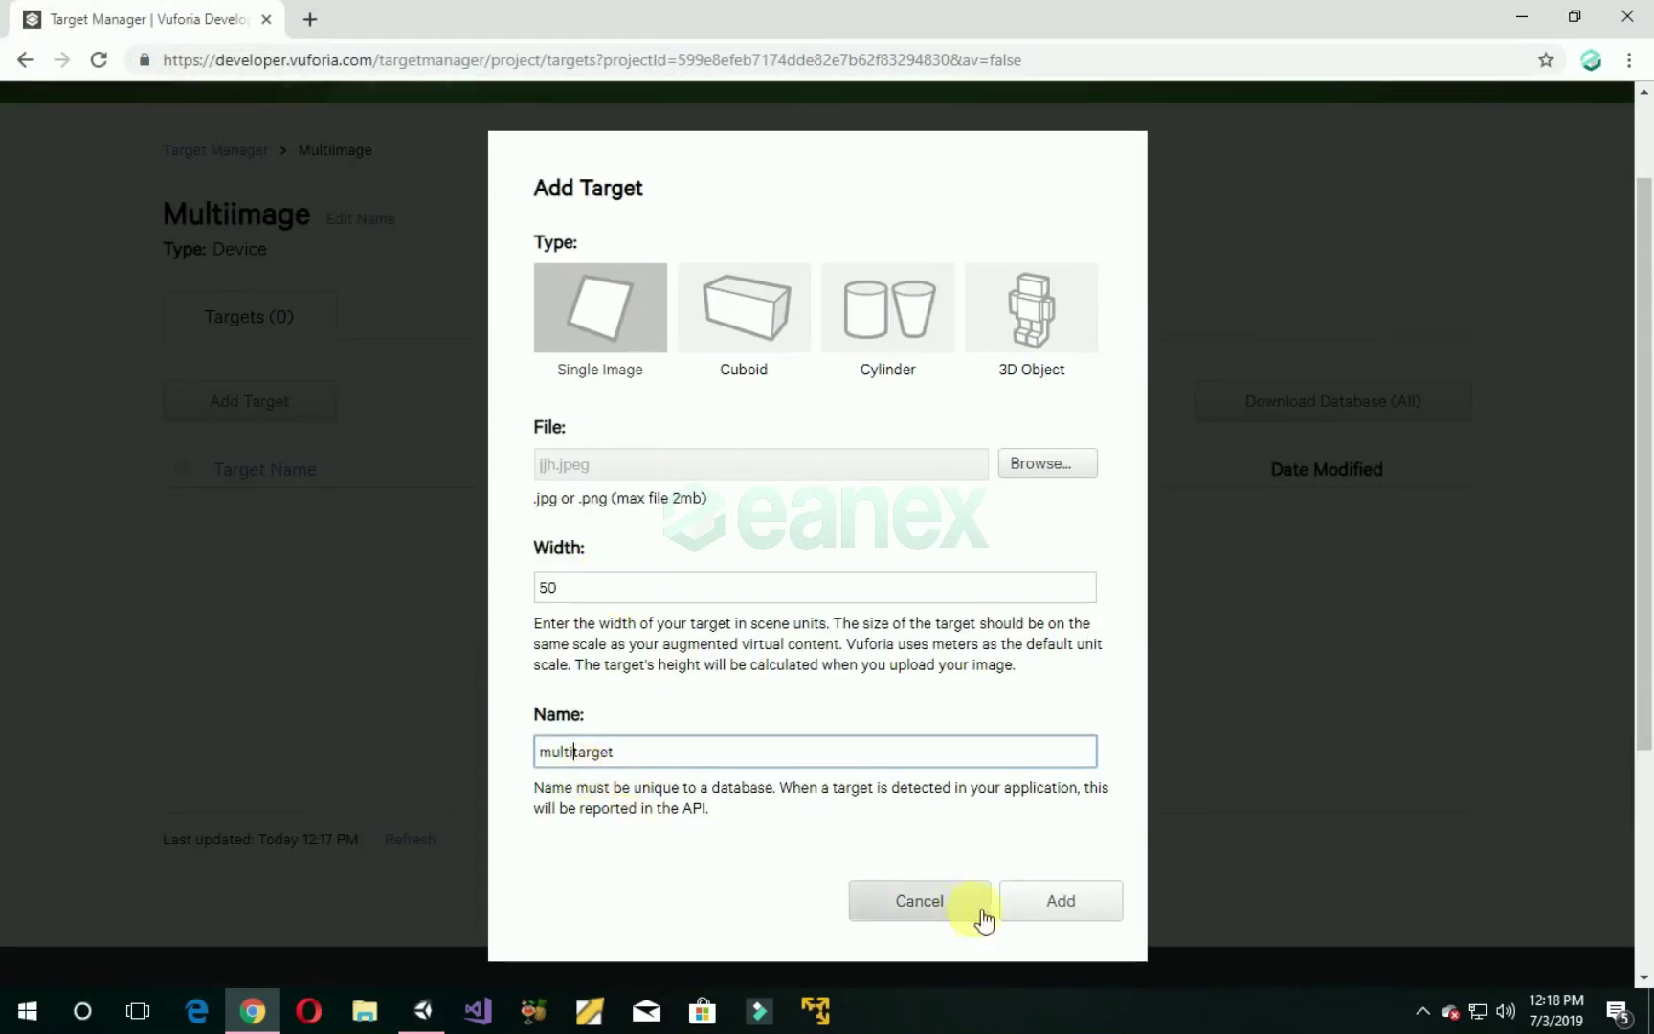
pyautogui.press('BackSpace')
pyautogui.click(1042, 915)
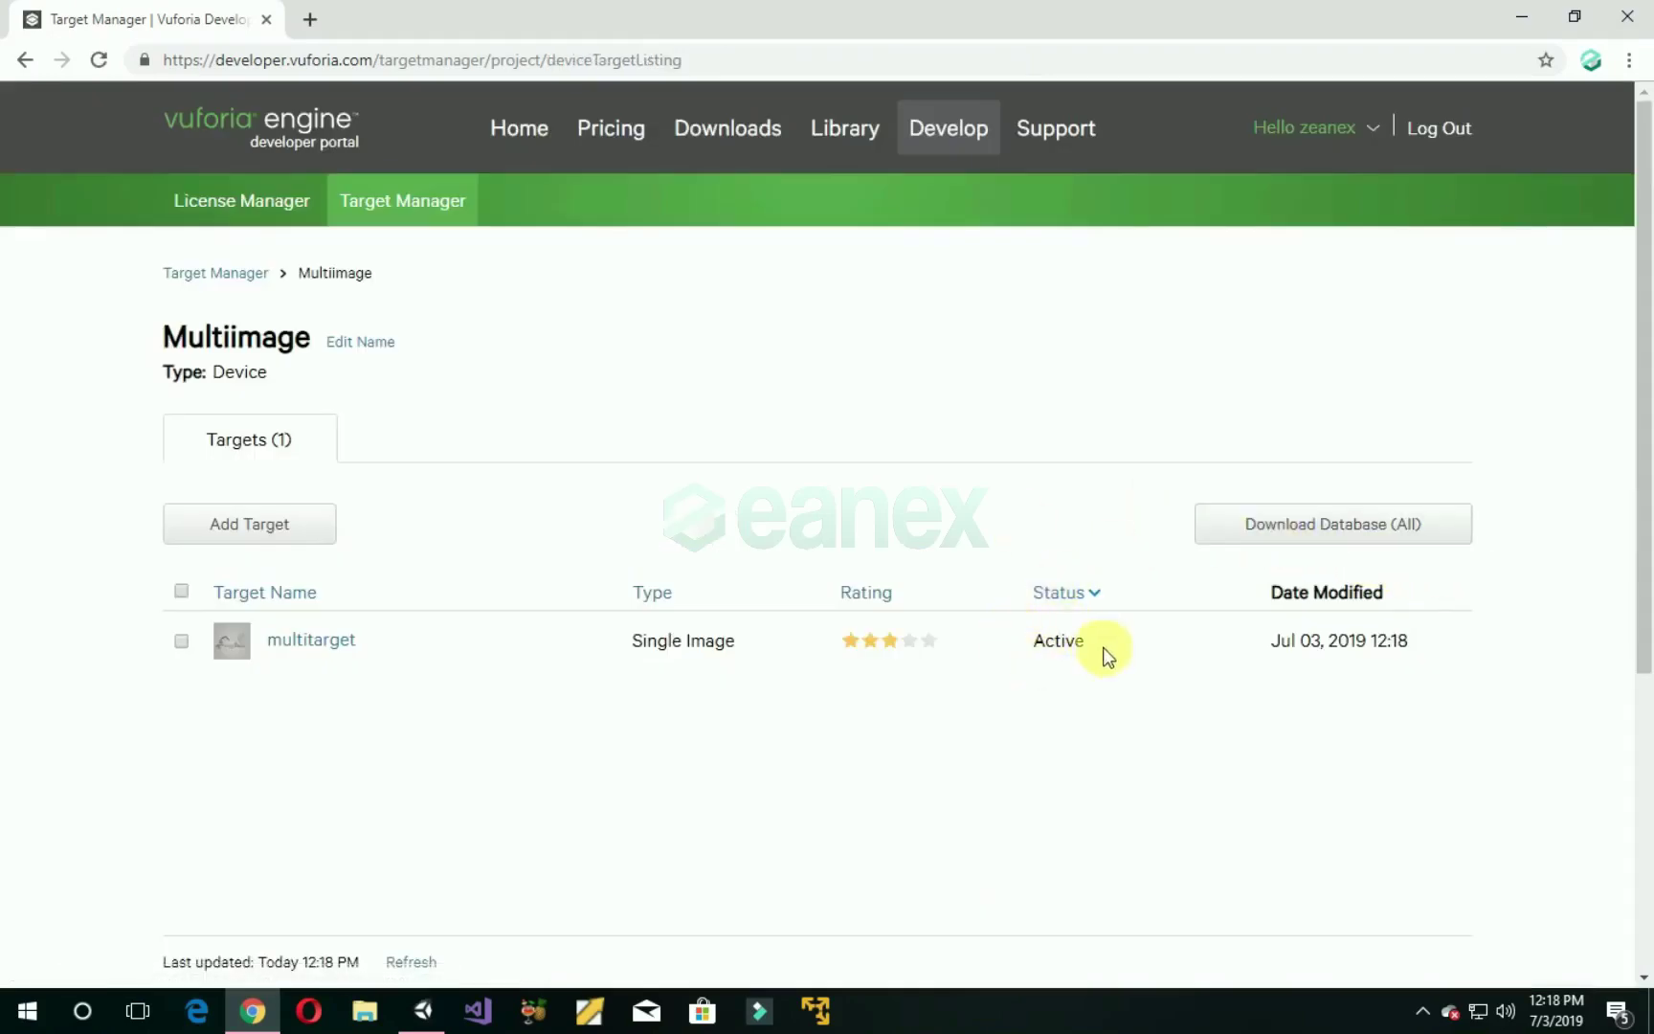
# Step: Download the whole Multiimage database for the Unity Editor
pyautogui.click(1396, 522)
pyautogui.click(556, 609)
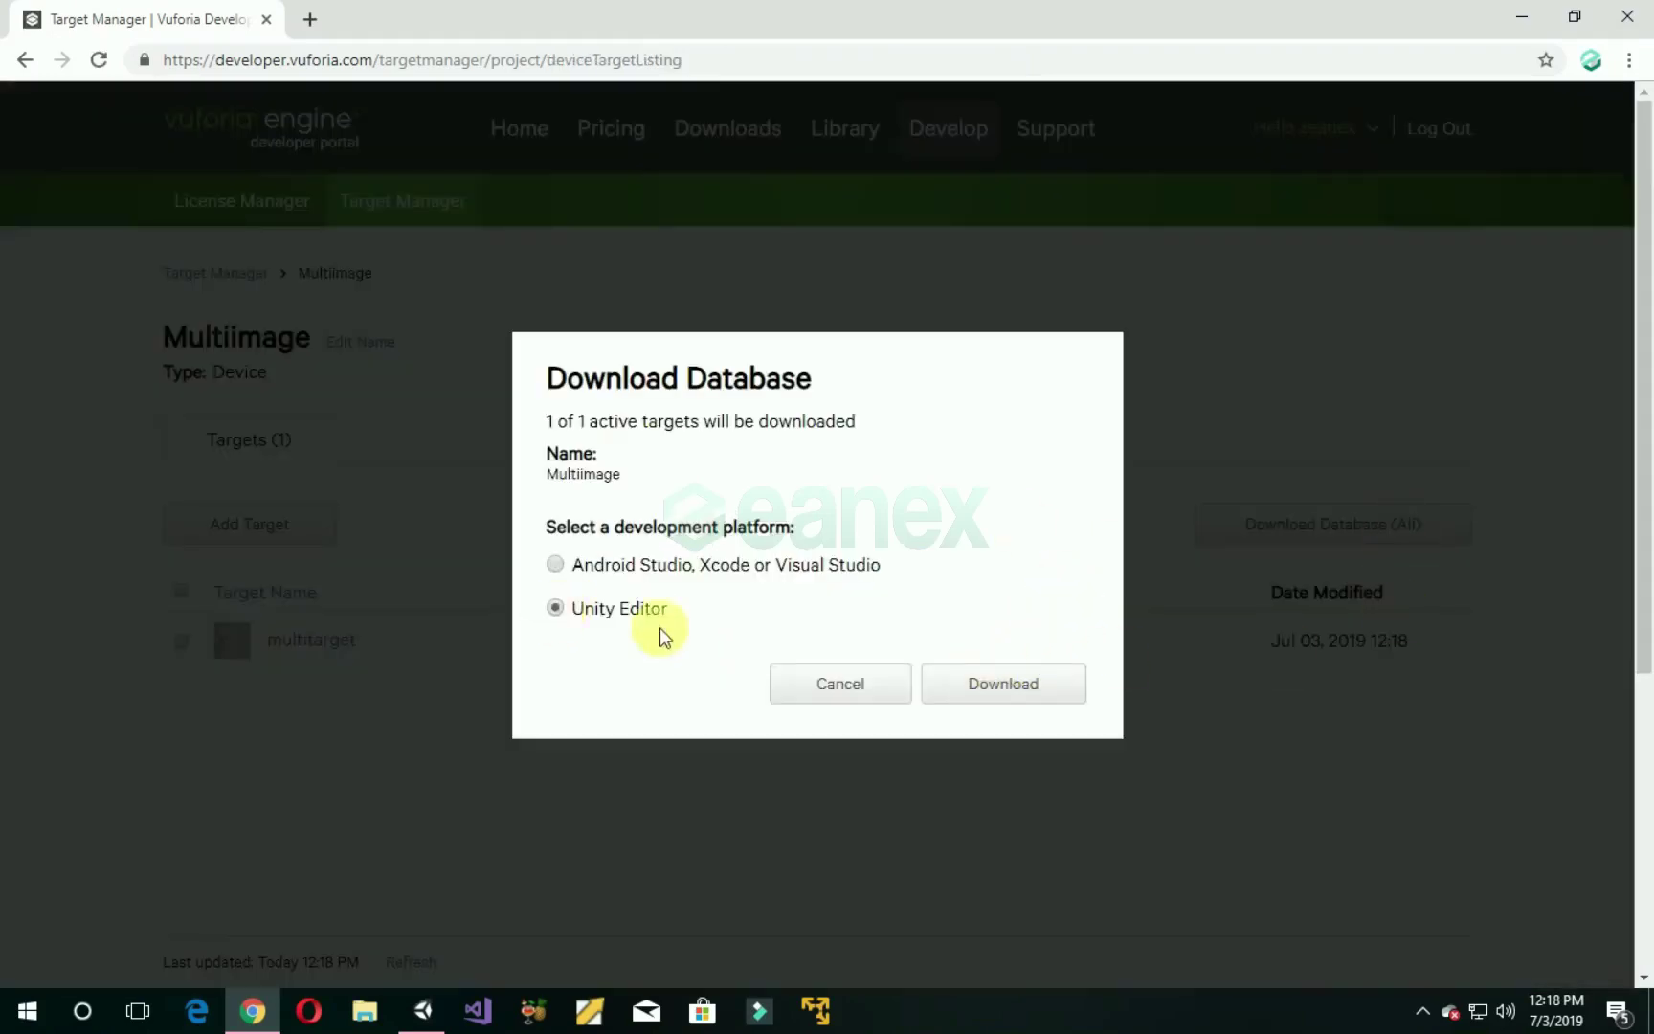
pyautogui.click(956, 683)
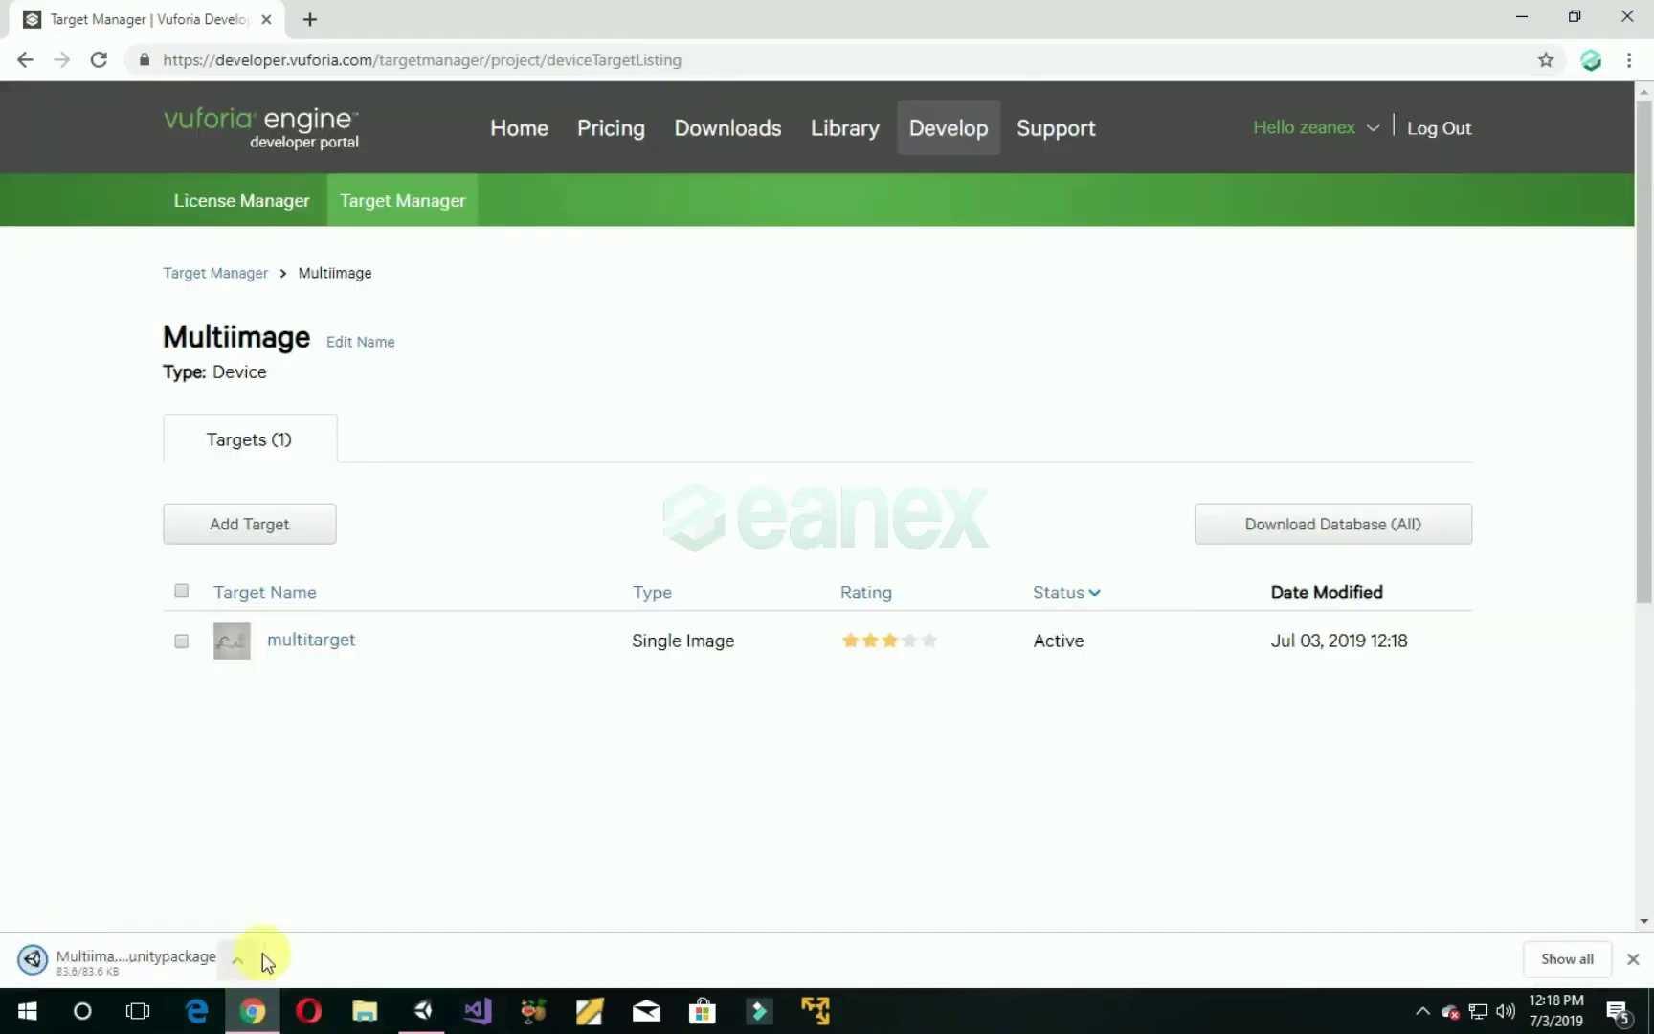
pyautogui.click(239, 967)
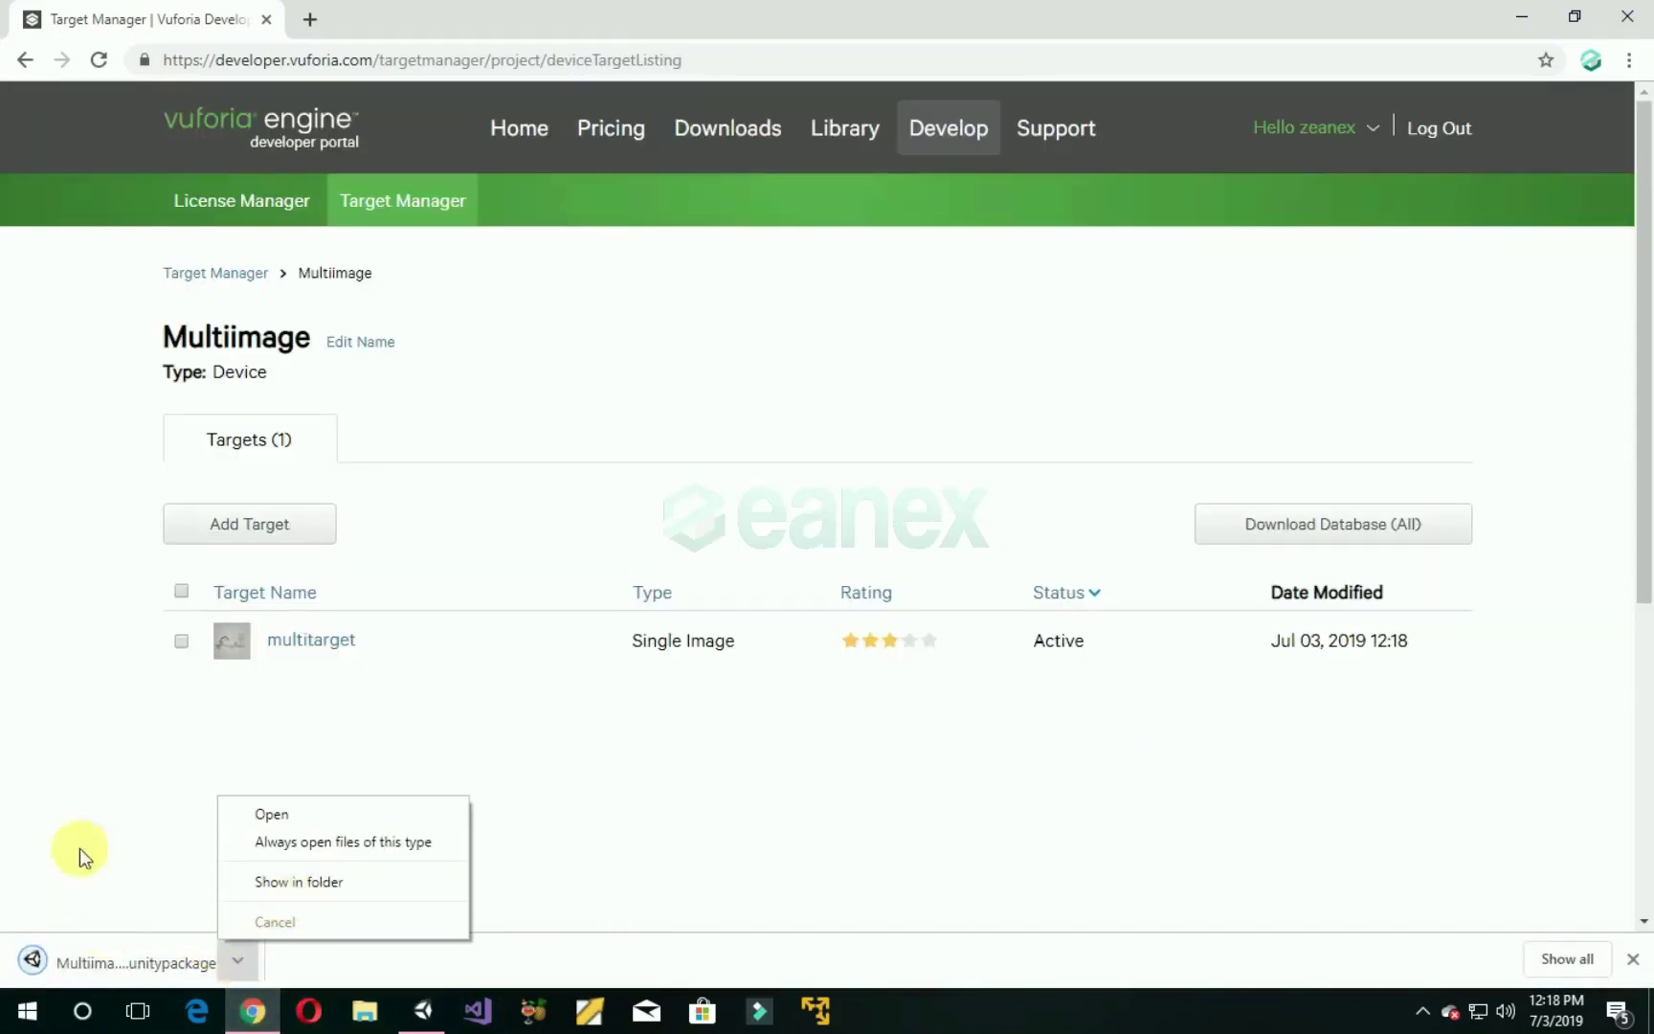
pyautogui.click(91, 884)
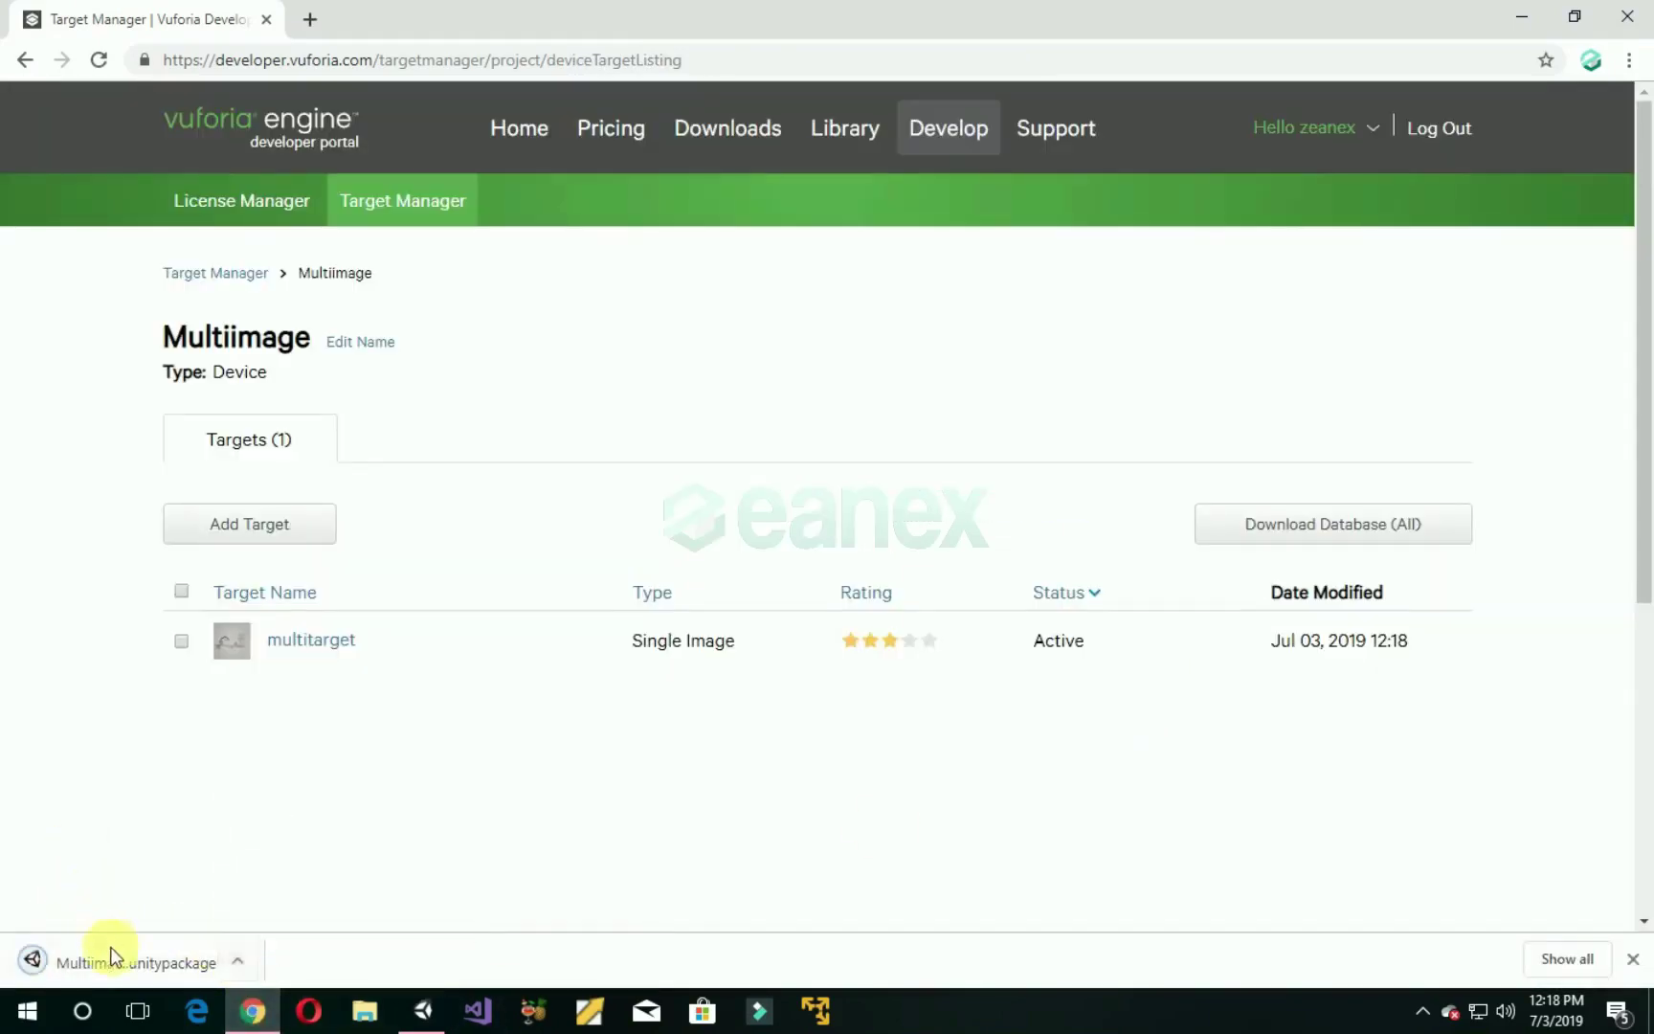
# Step: Import the downloaded Multiimage package into Assets
pyautogui.click(422, 1010)
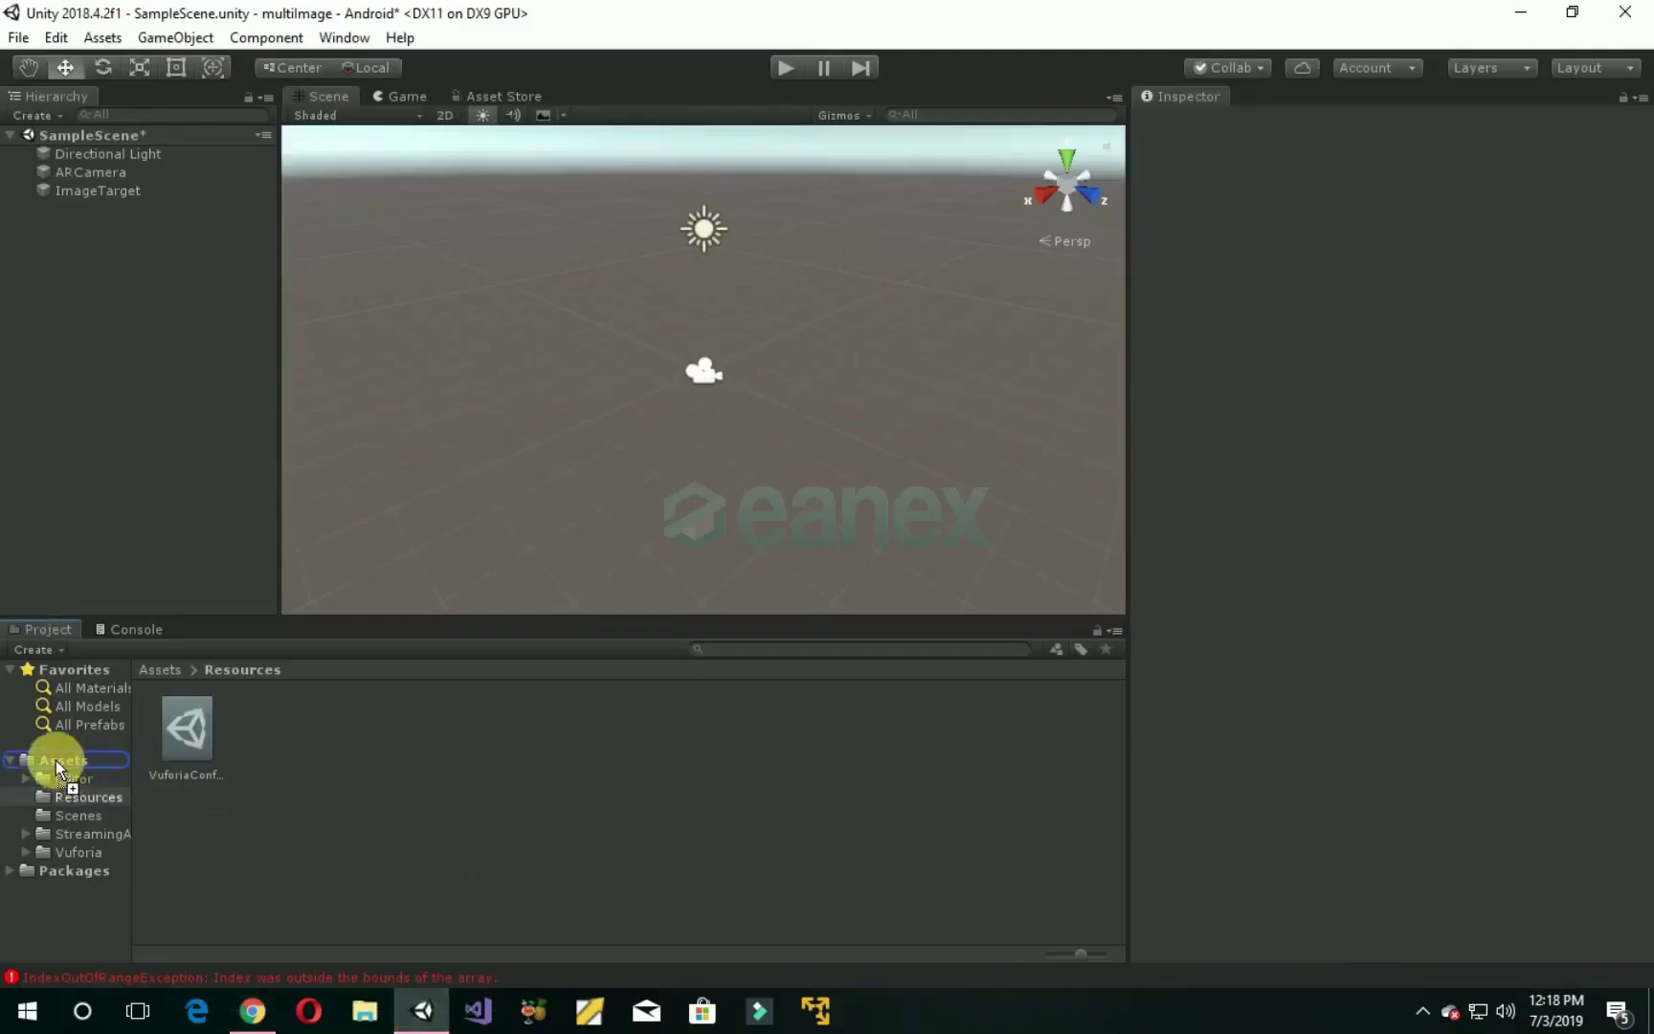
pyautogui.moveTo(56, 760); pyautogui.dragTo(55, 759)
pyautogui.click(365, 648)
pyautogui.click(60, 762)
# Step: Set the ImageTarget's database to Multiimage and clear the Console errors
pyautogui.click(138, 194)
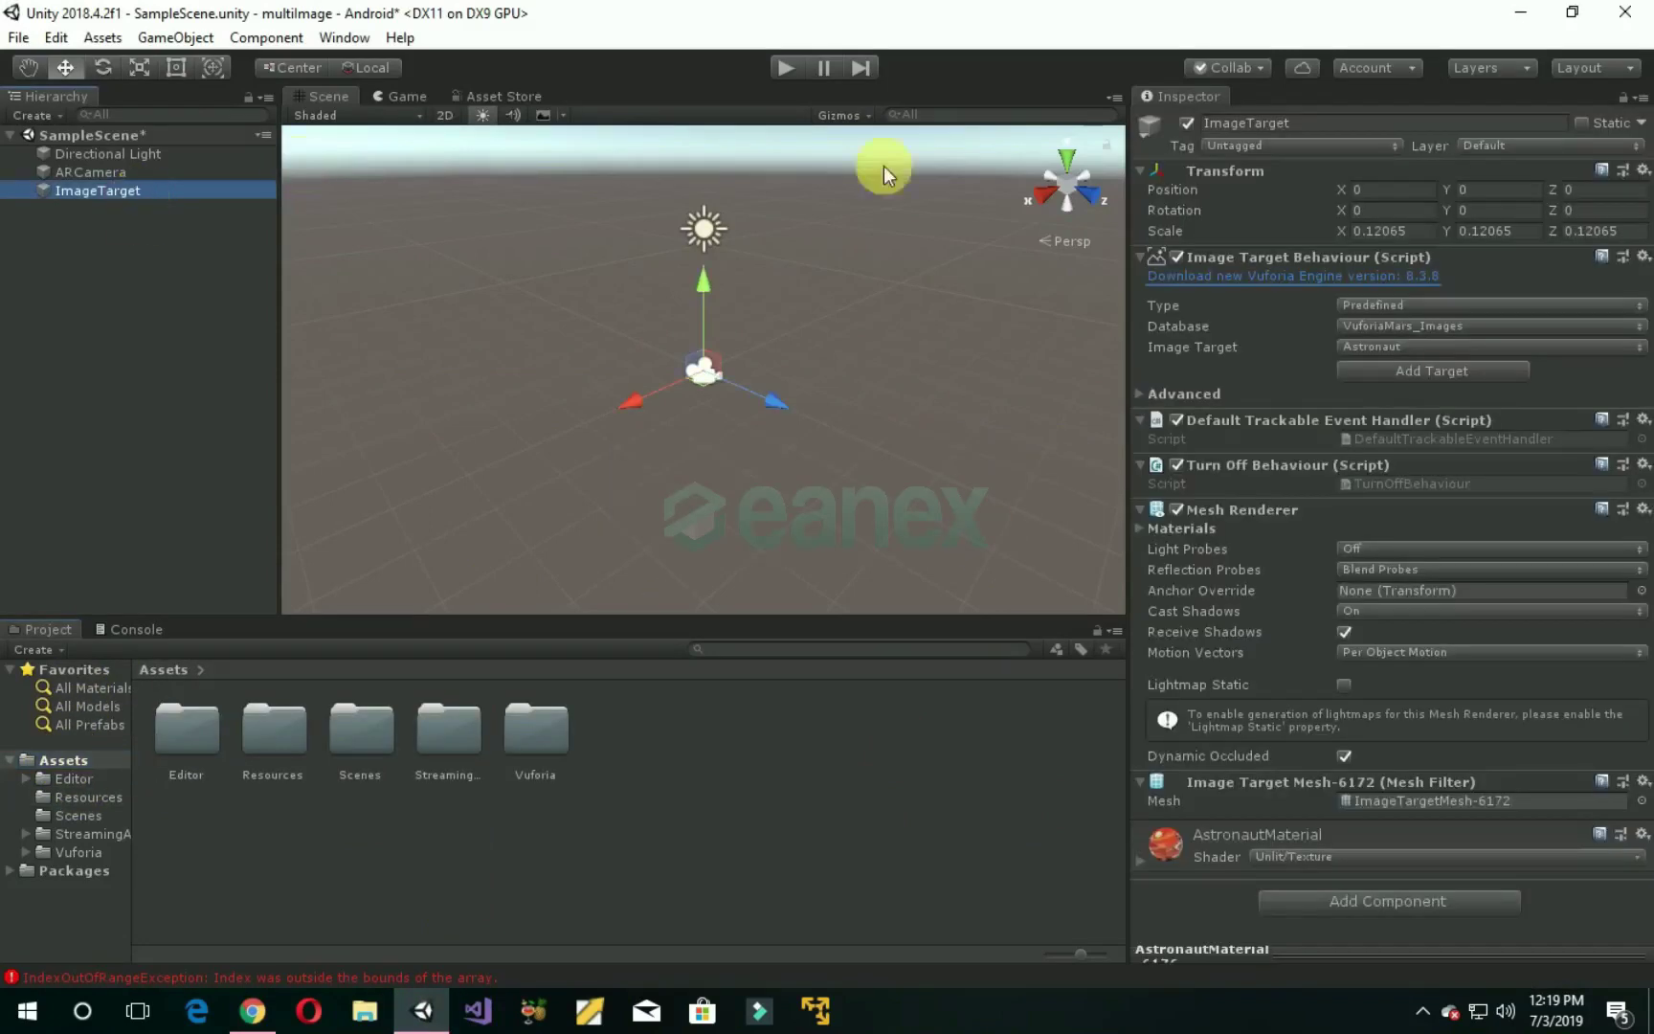
pyautogui.click(1412, 324)
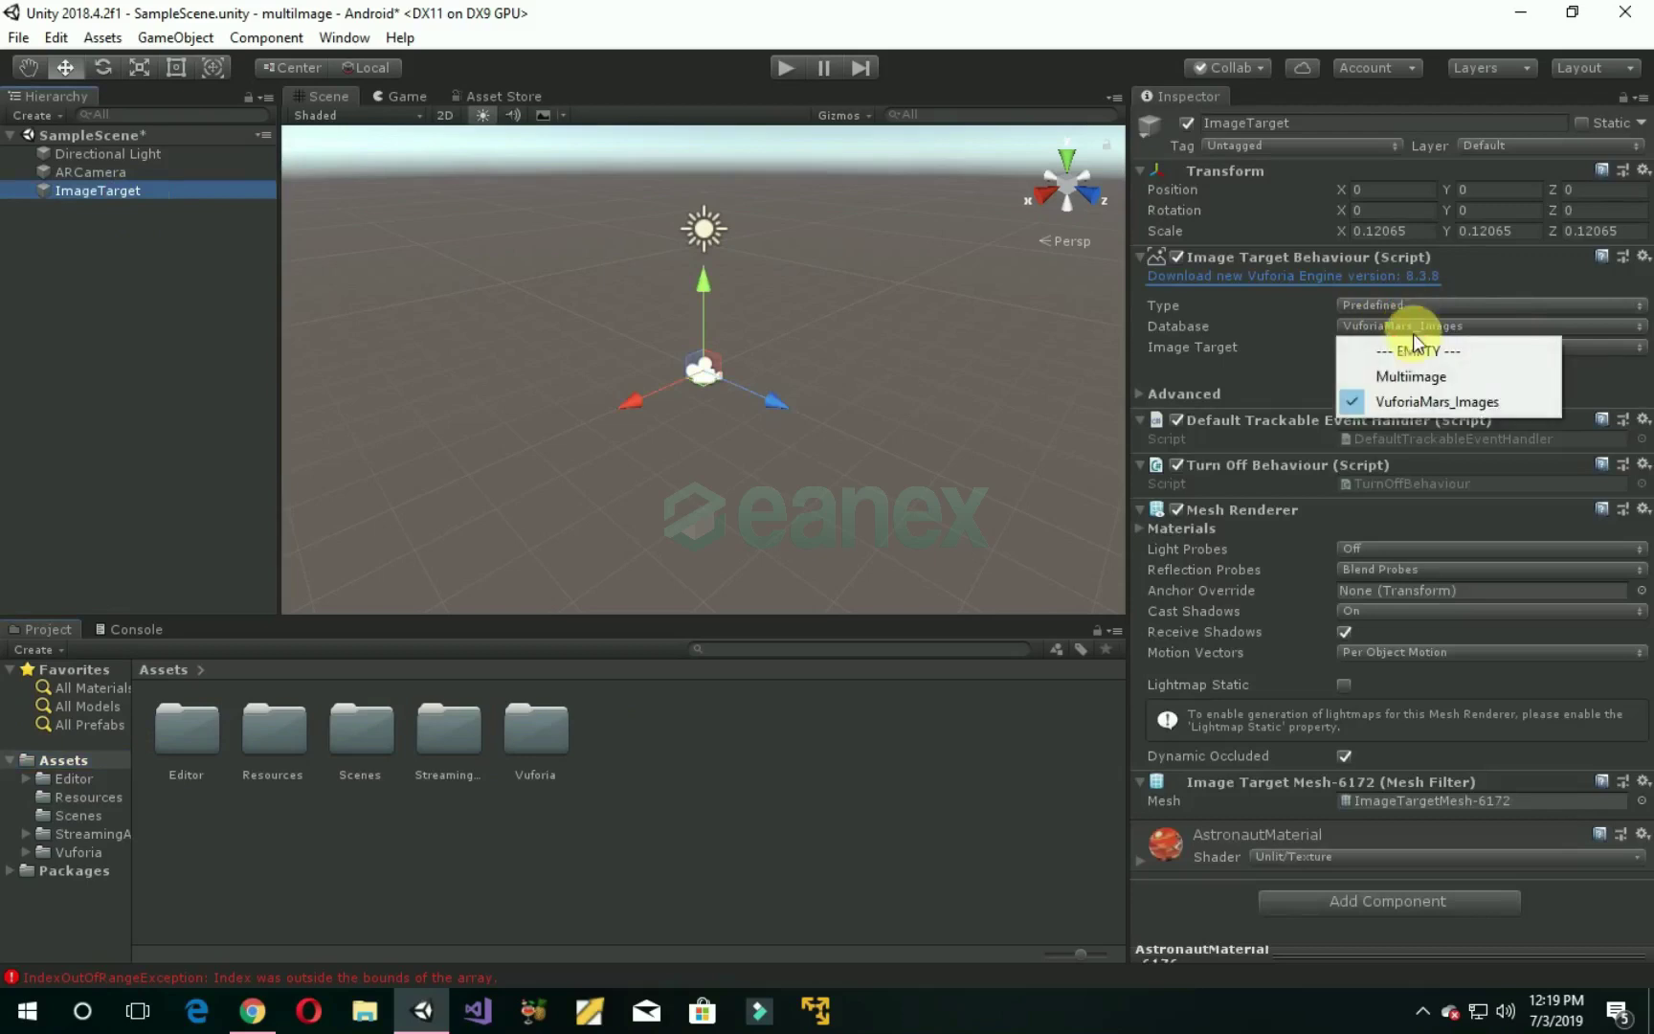
pyautogui.click(1422, 384)
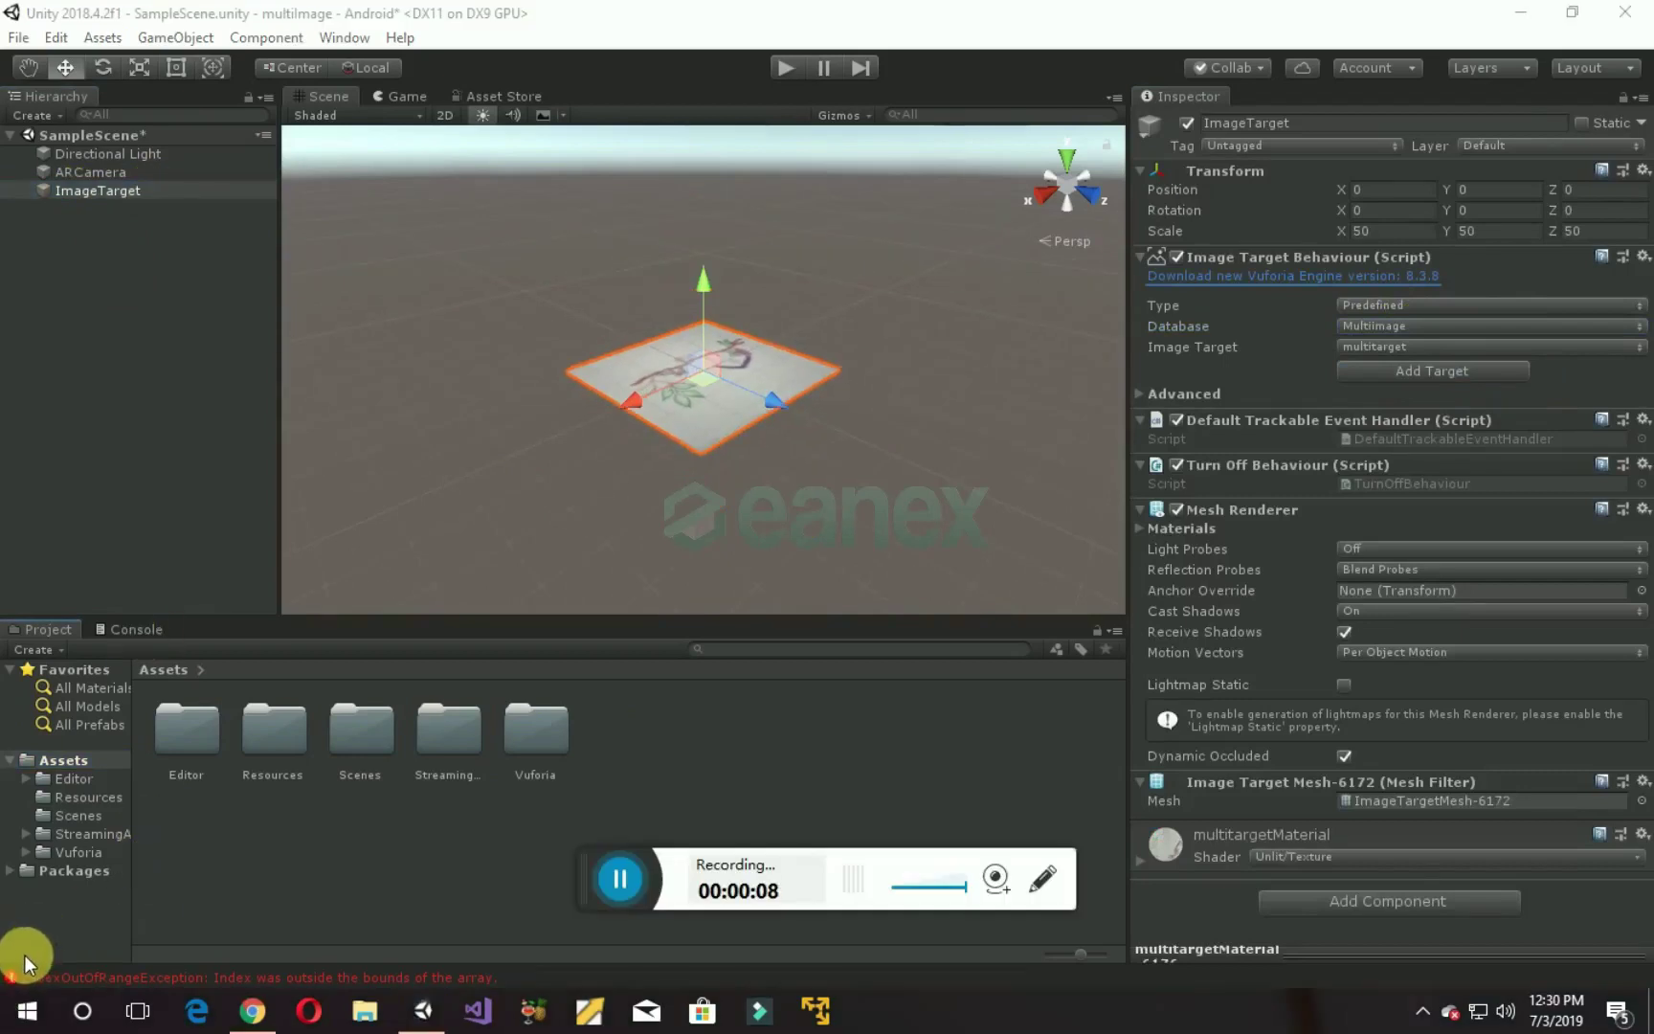
pyautogui.click(138, 628)
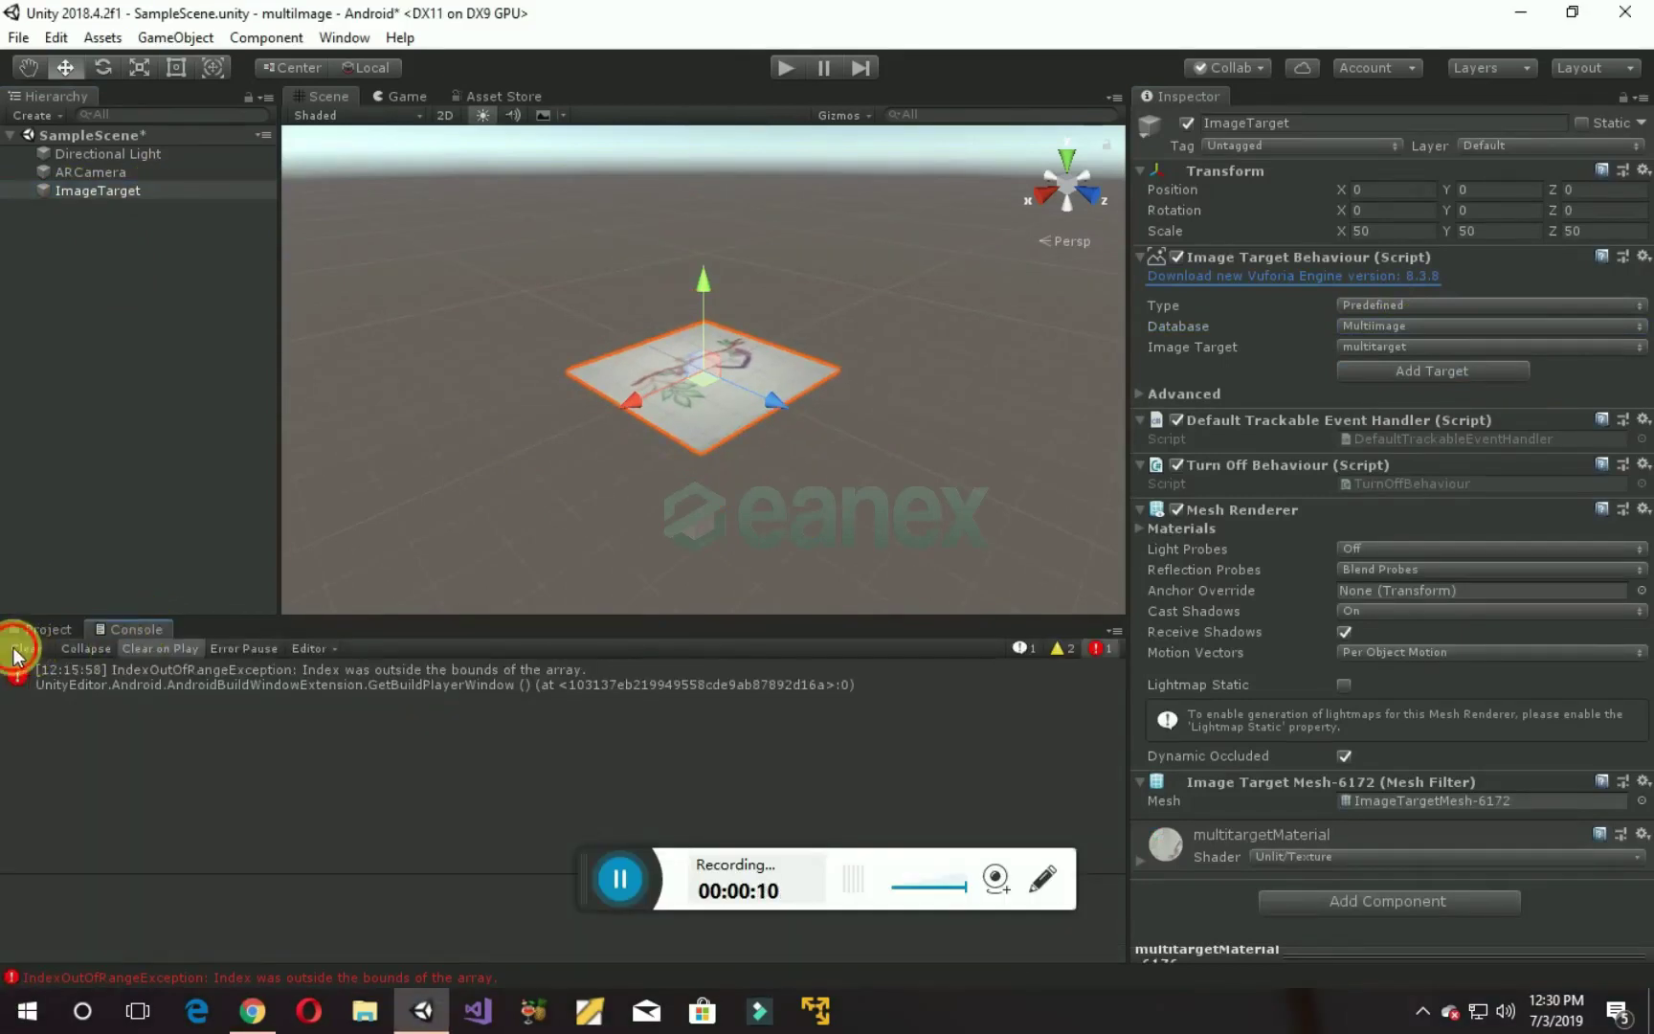
pyautogui.click(21, 648)
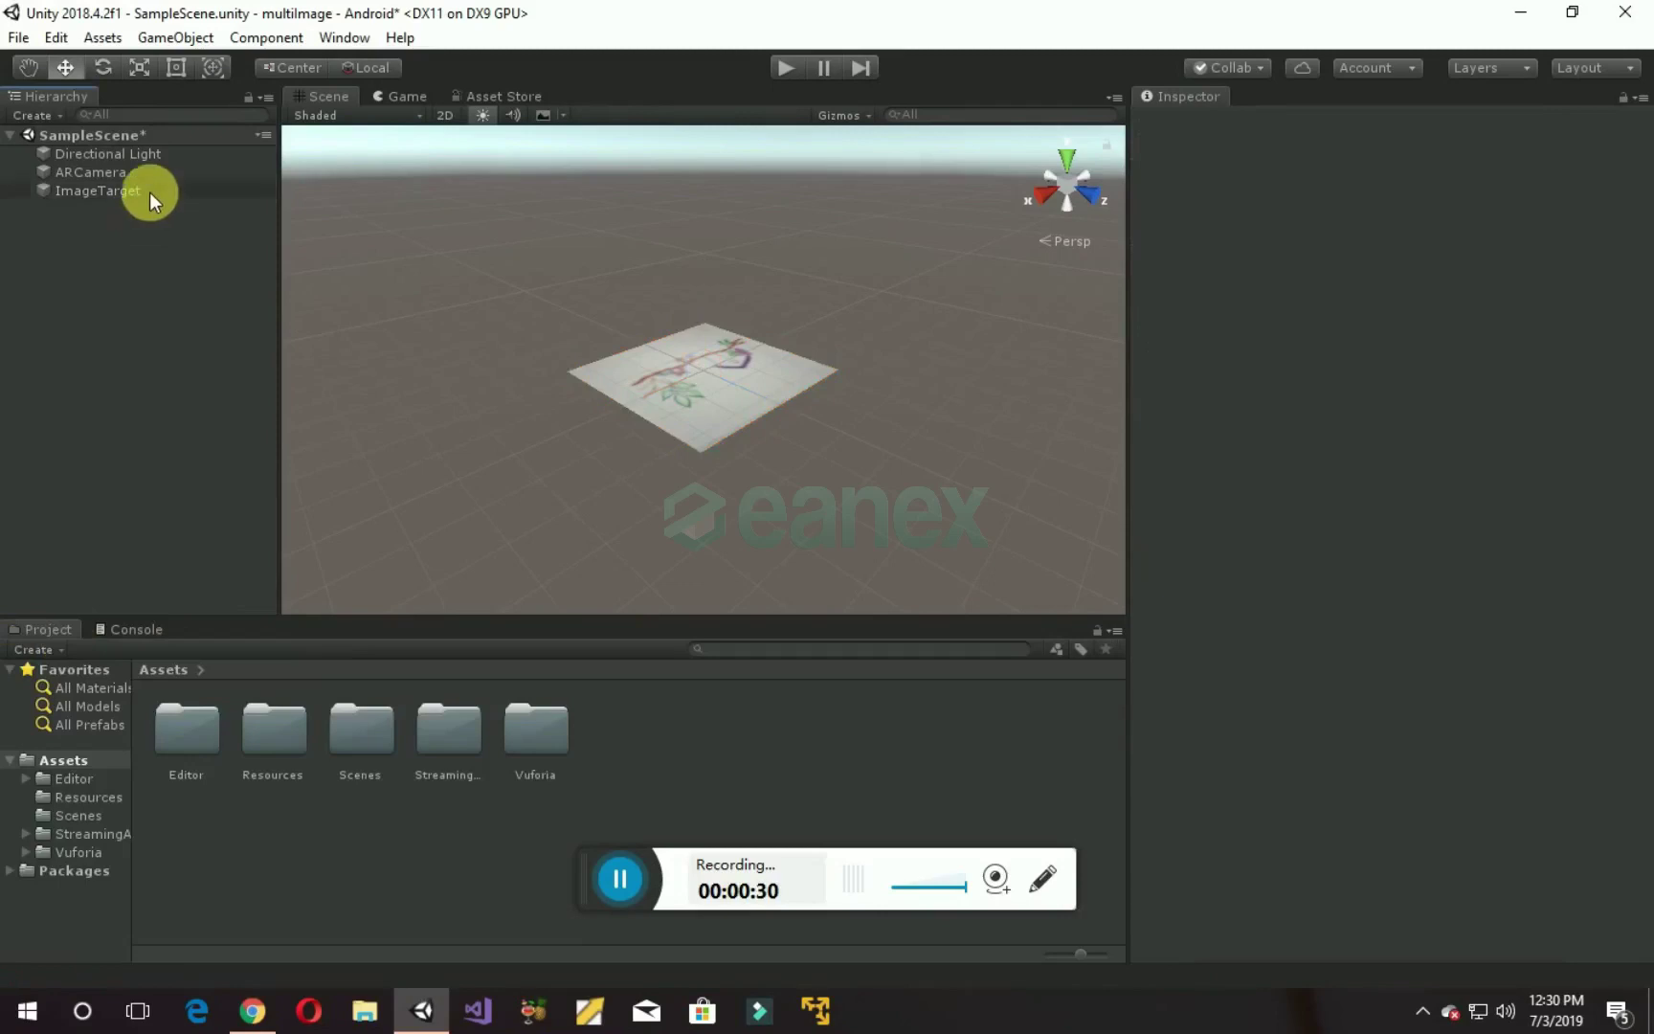
# Step: Add an empty GameObject under ImageTarget, holding a Canvas with an Image inside
pyautogui.rightClick(150, 192)
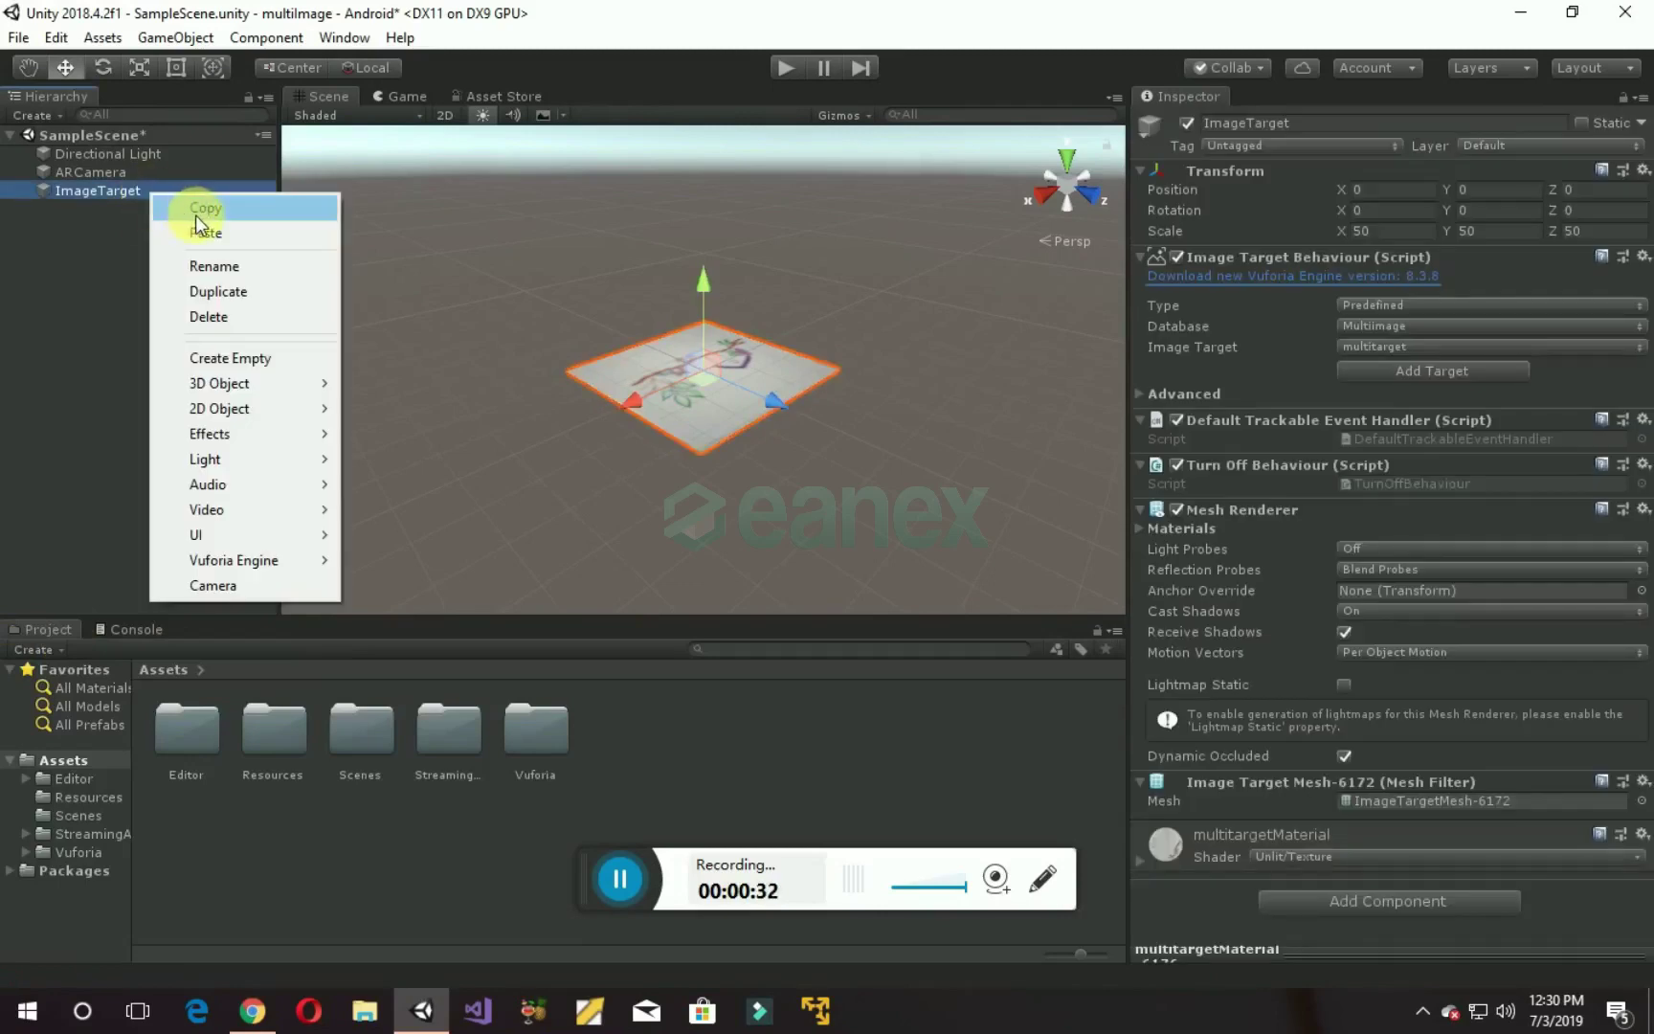
pyautogui.click(300, 366)
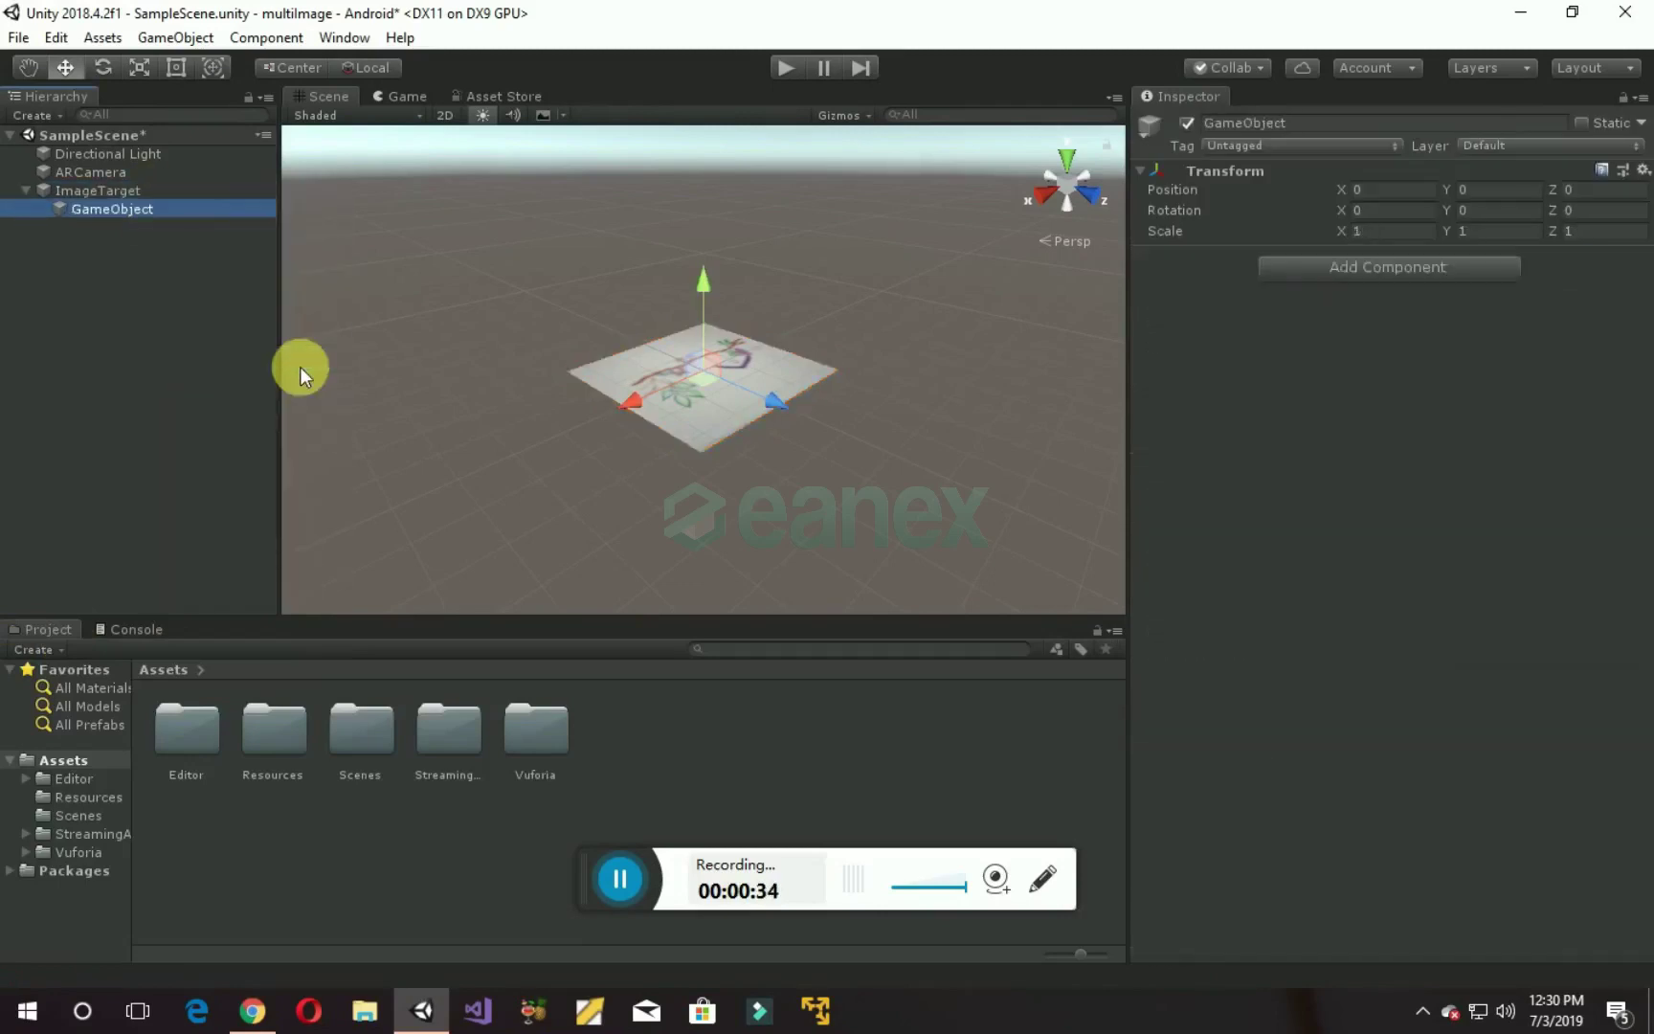
pyautogui.rightClick(137, 215)
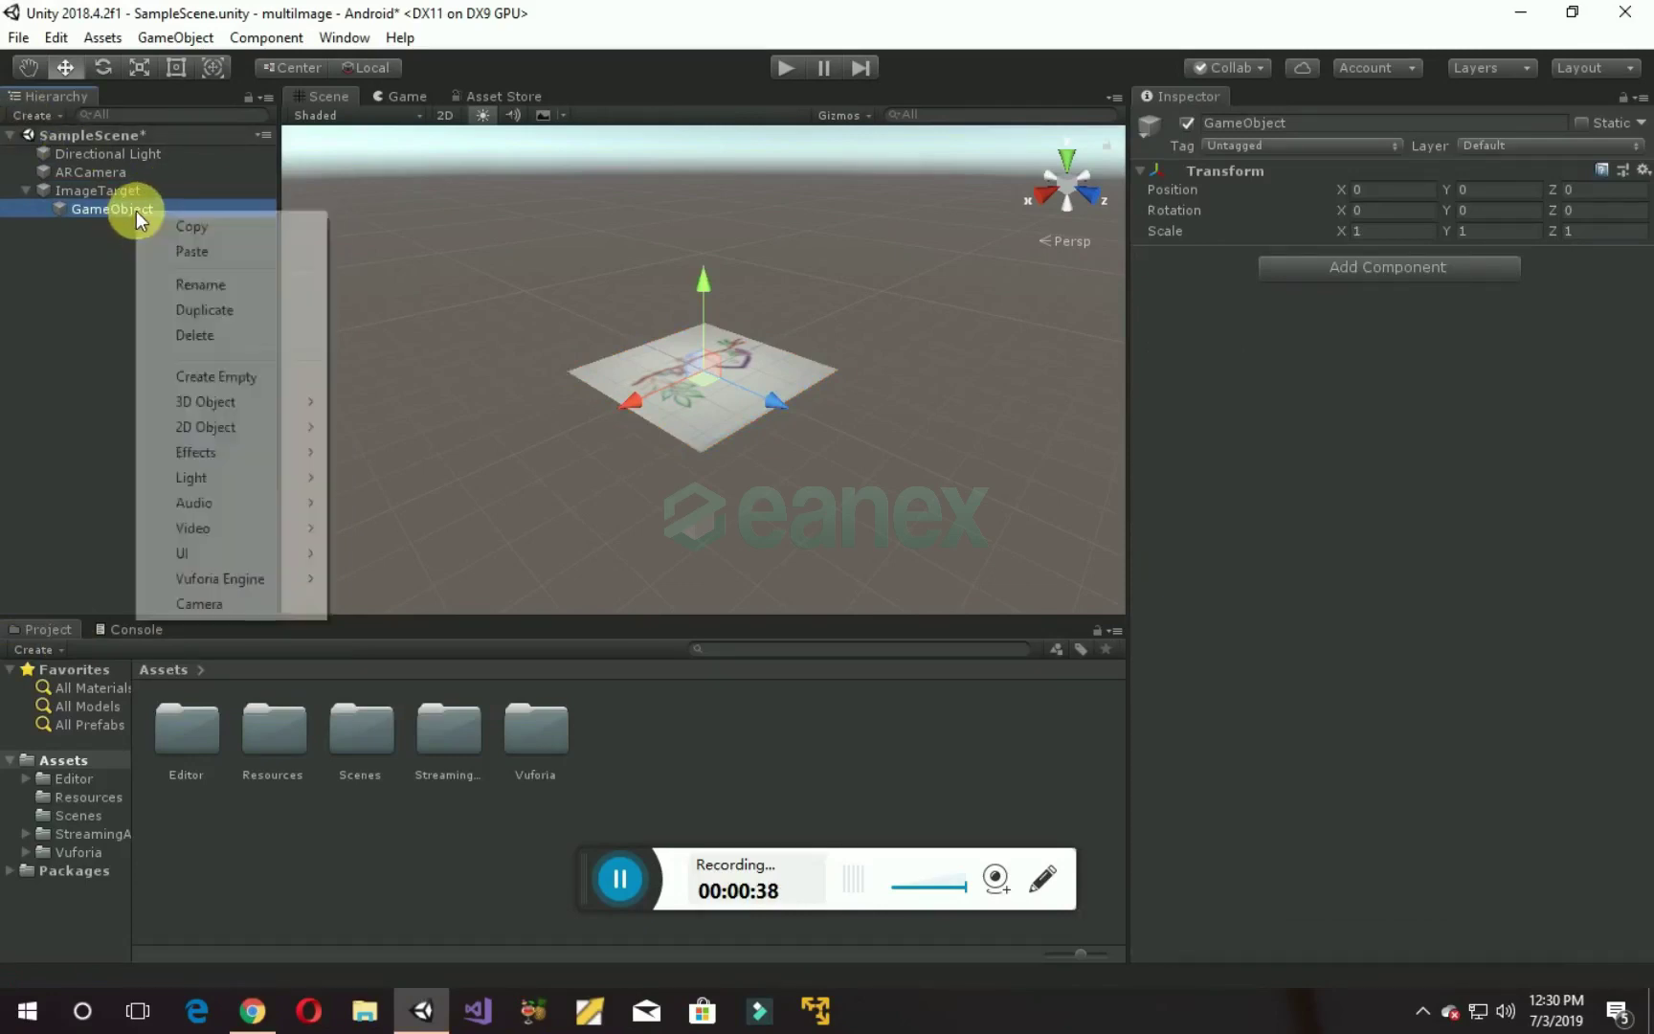
pyautogui.moveTo(230, 554)
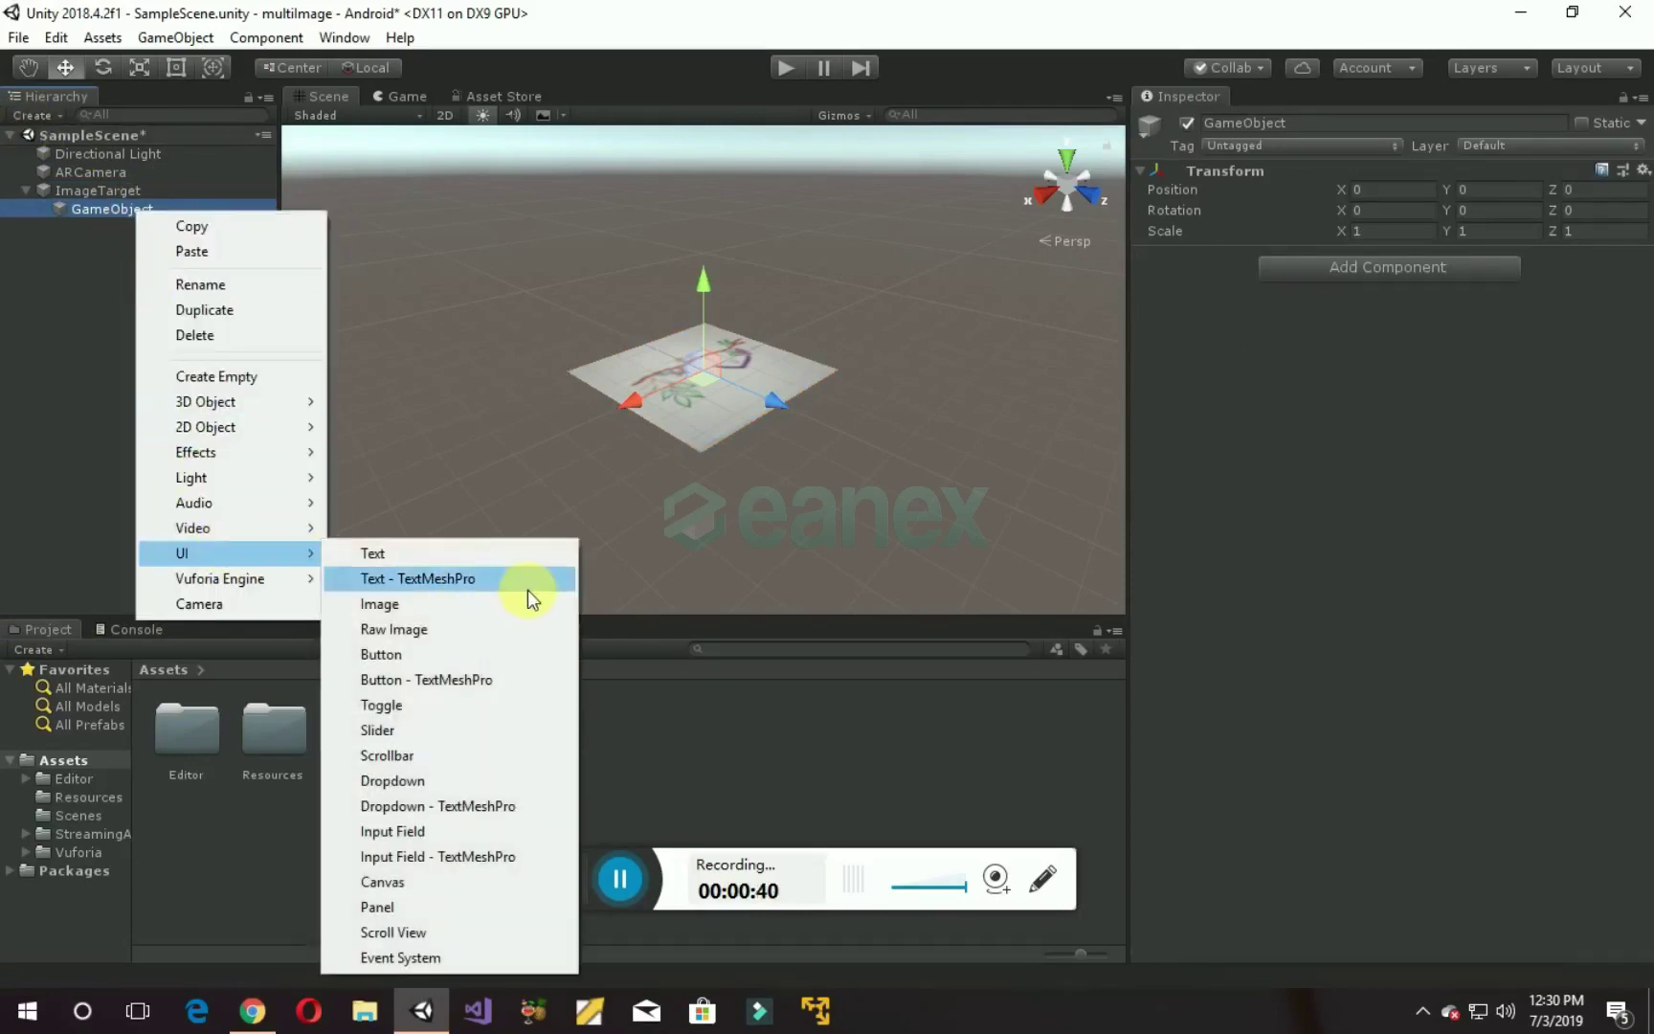
pyautogui.click(479, 880)
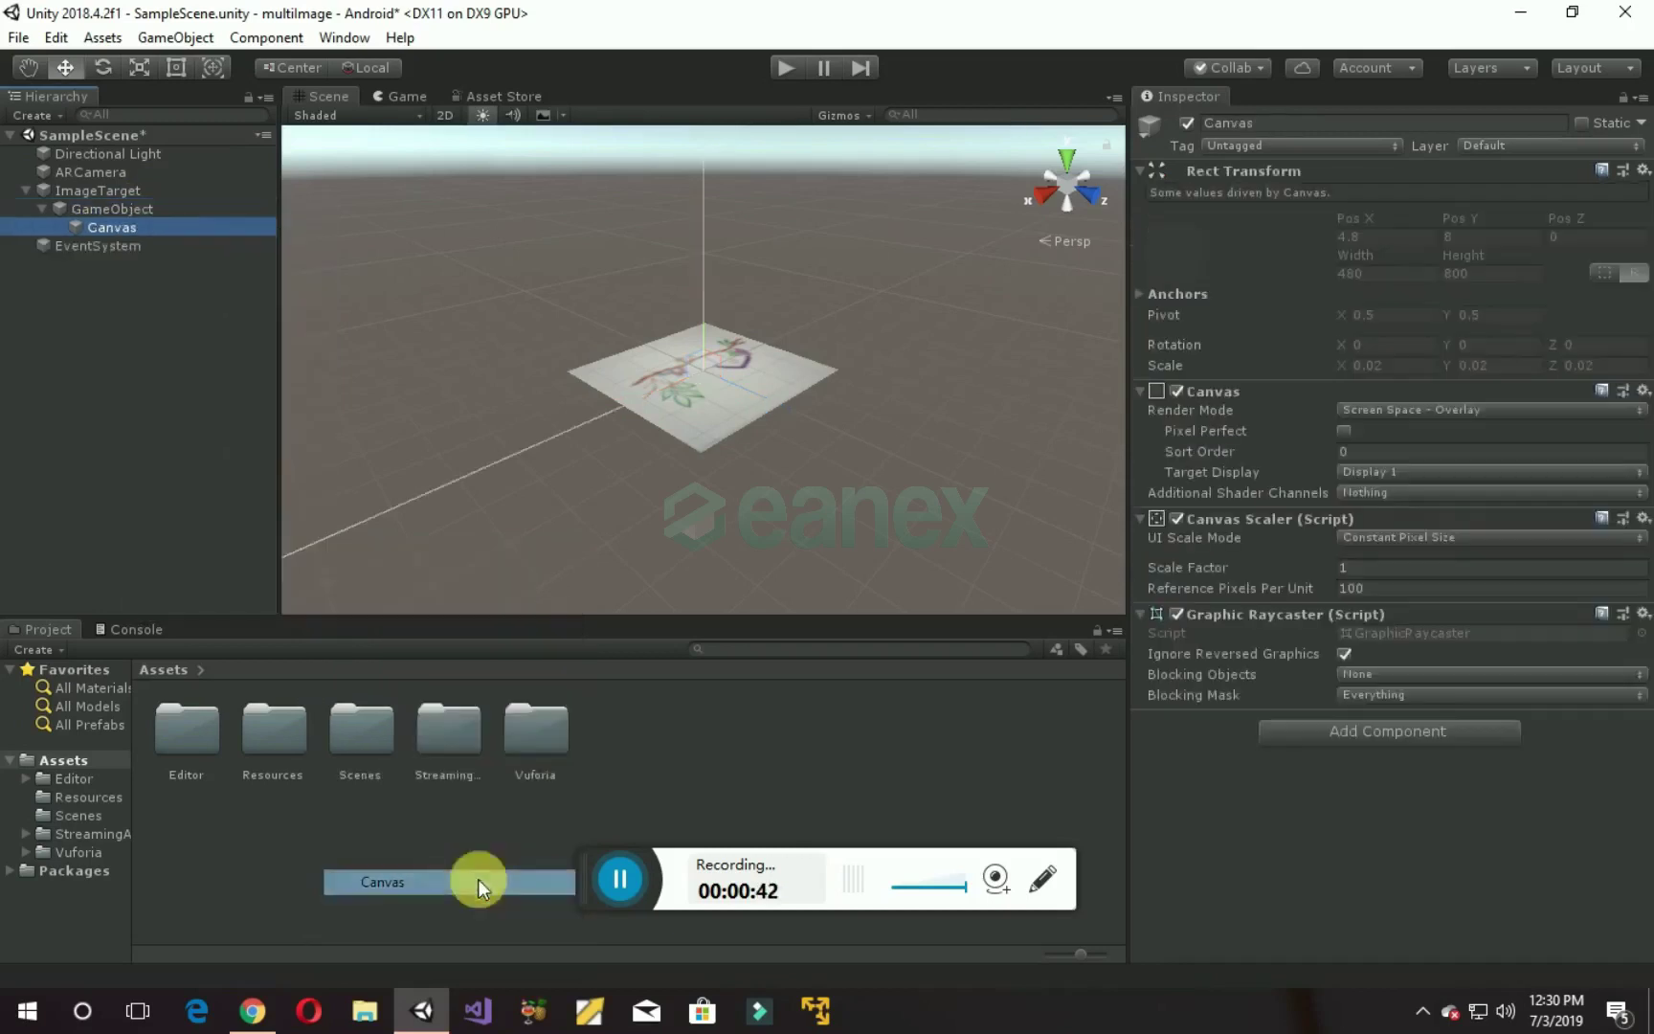
pyautogui.rightClick(143, 221)
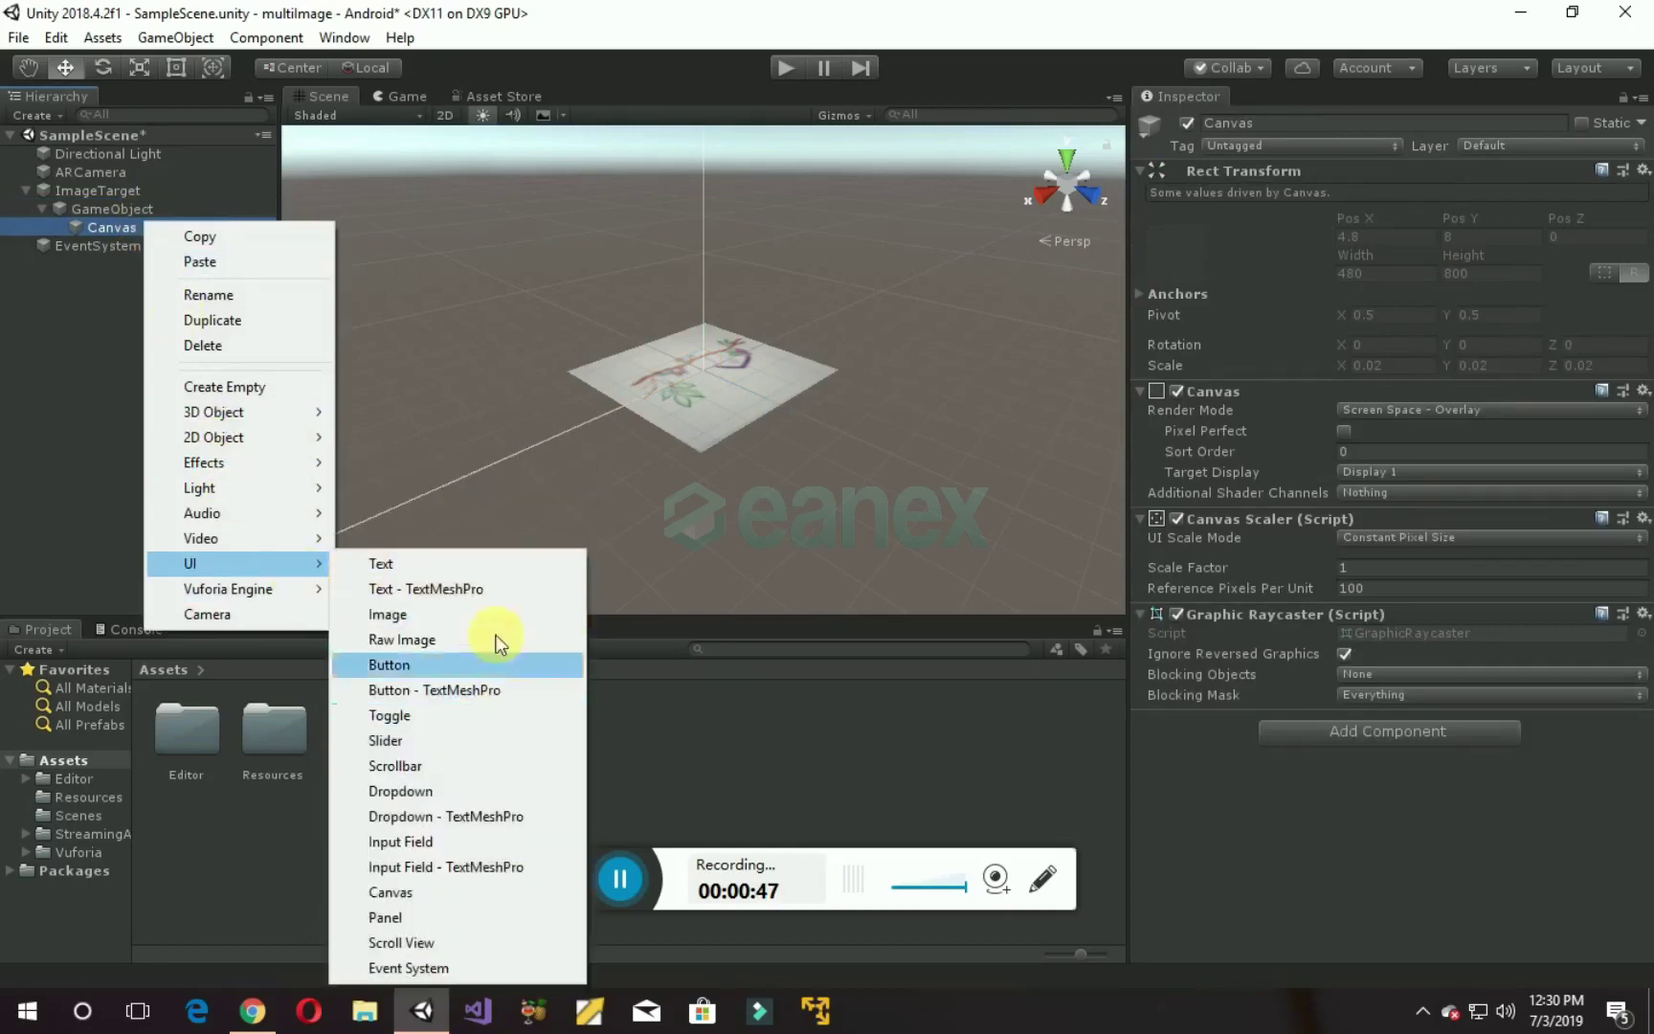
pyautogui.click(490, 607)
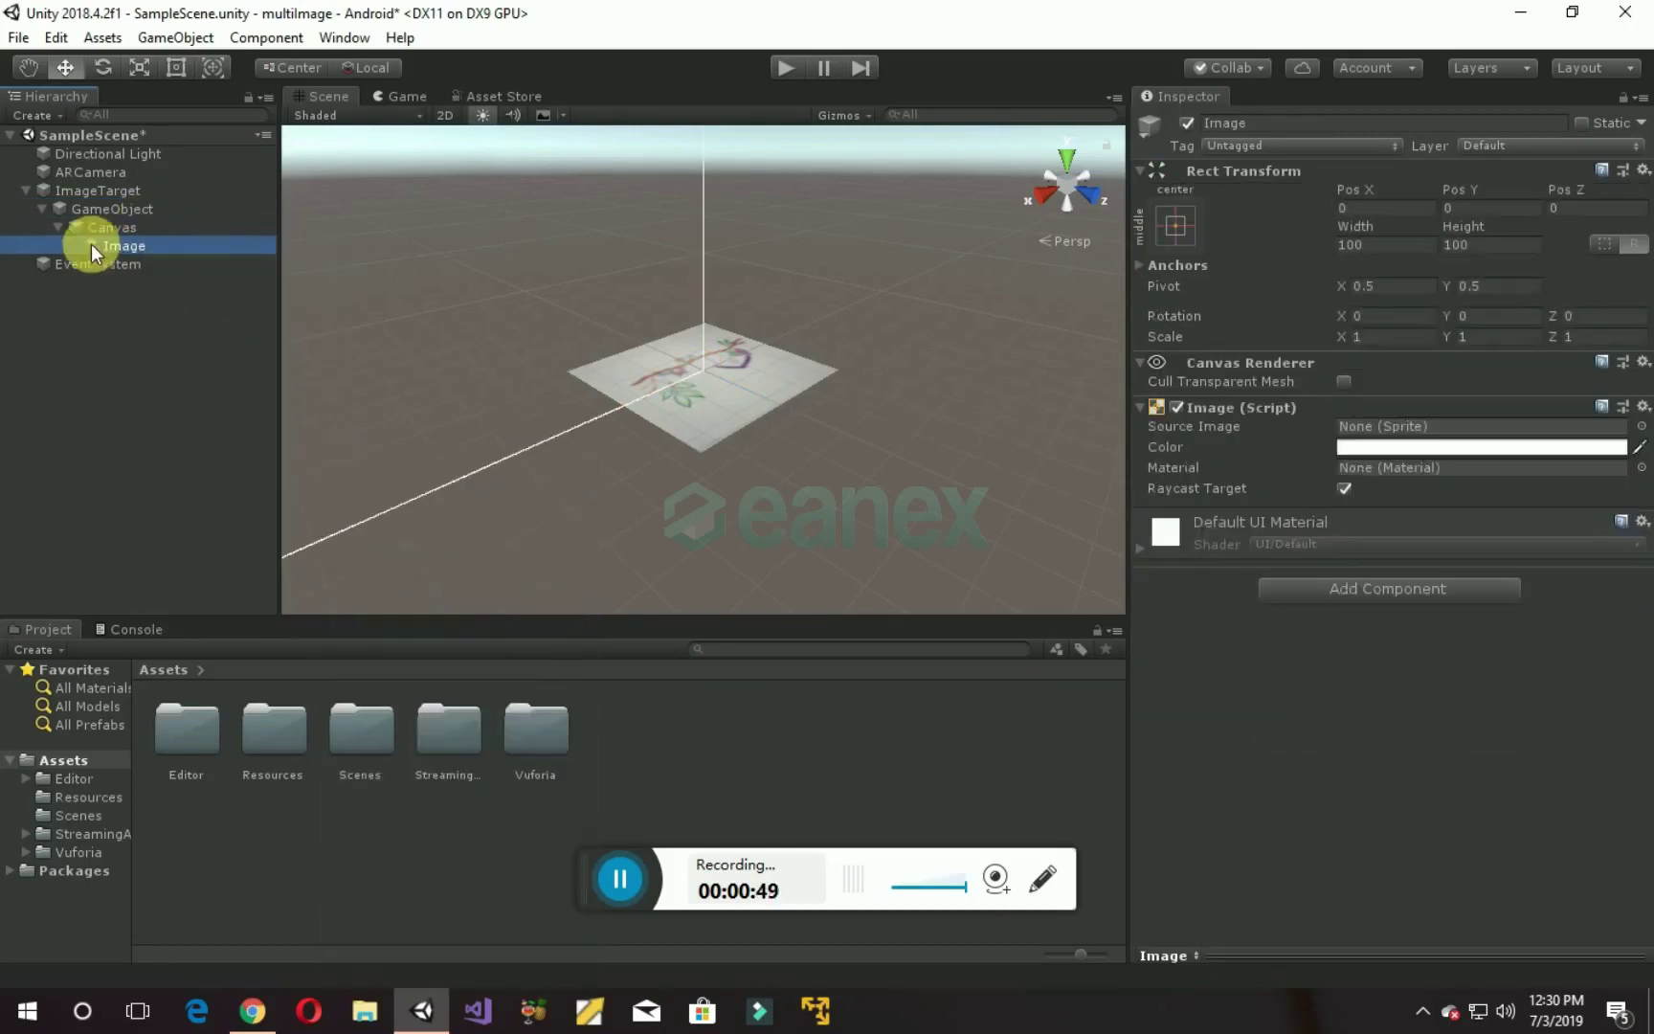
# Step: Add two Buttons under the Image
pyautogui.rightClick(175, 246)
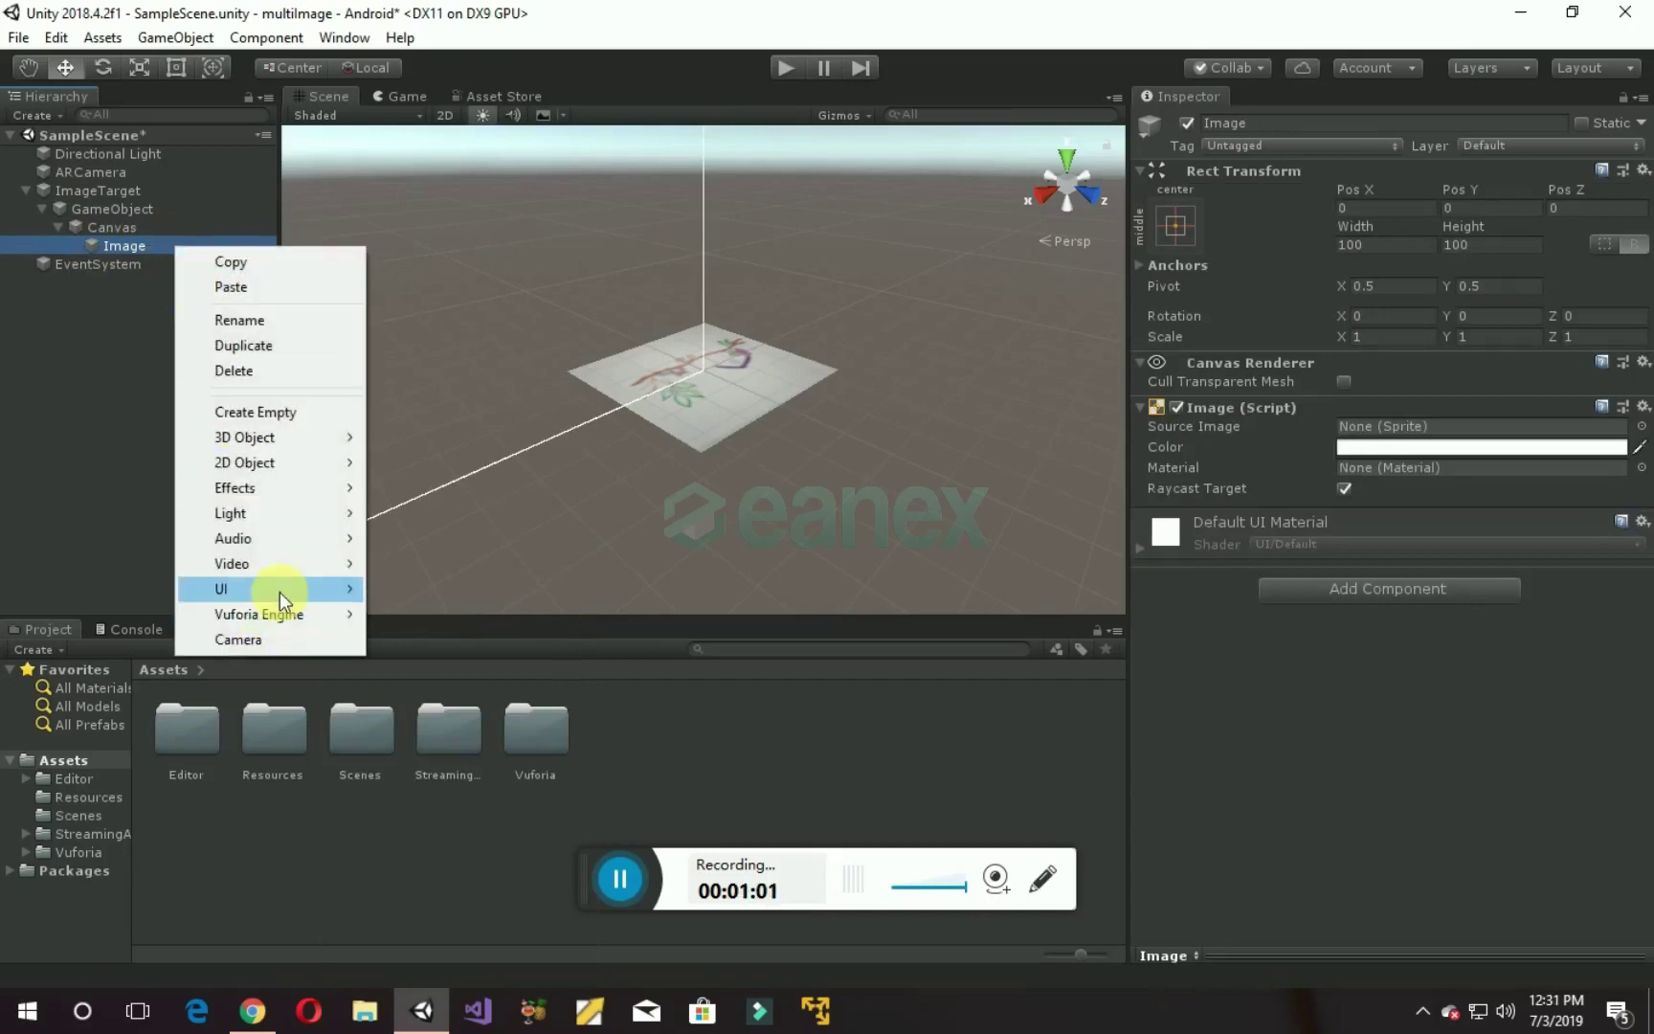
pyautogui.moveTo(259, 590)
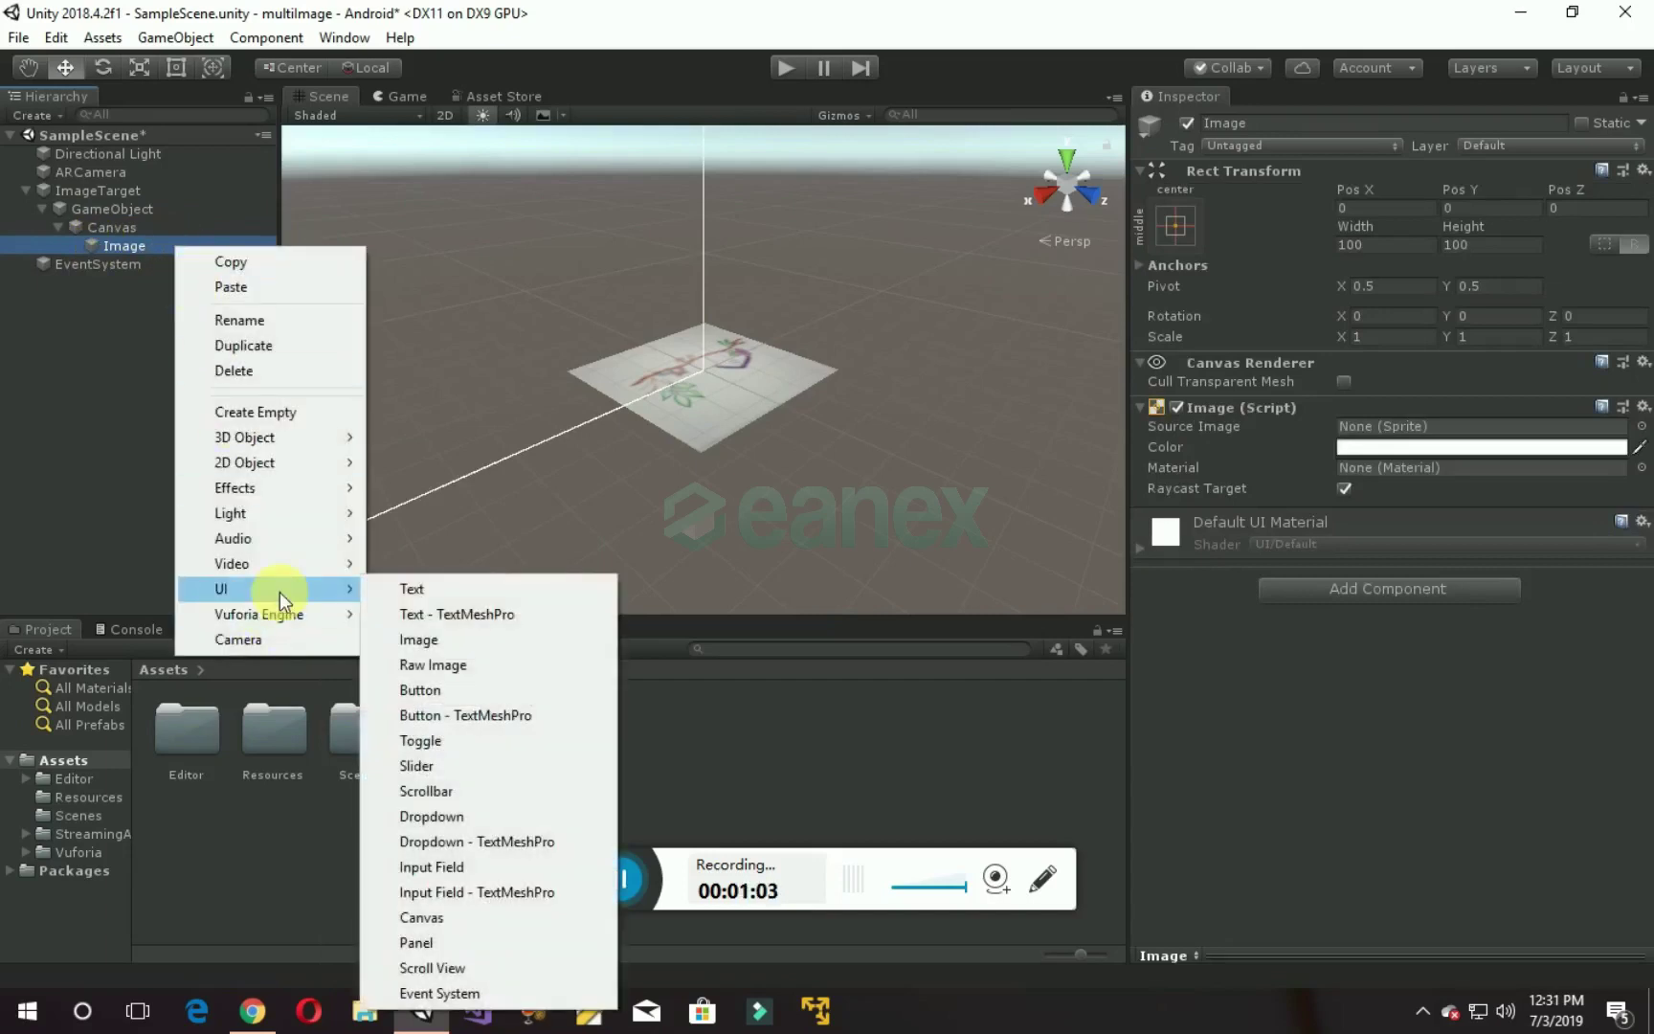
pyautogui.click(527, 690)
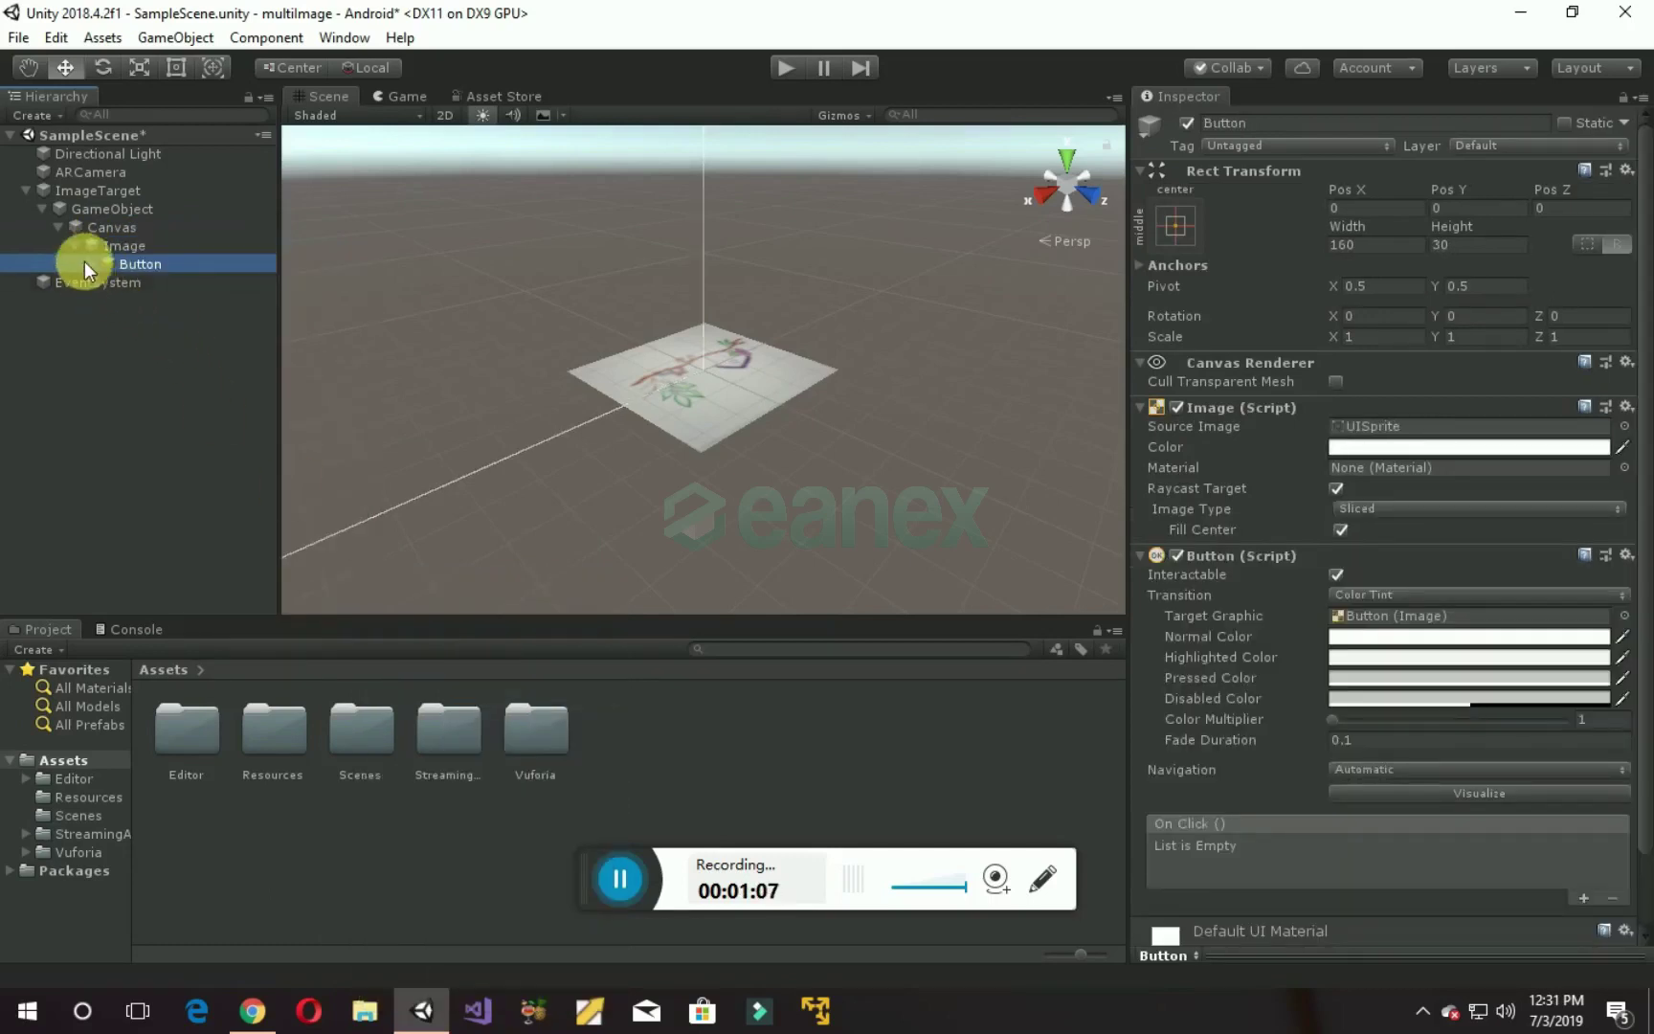
pyautogui.doubleClick(159, 264)
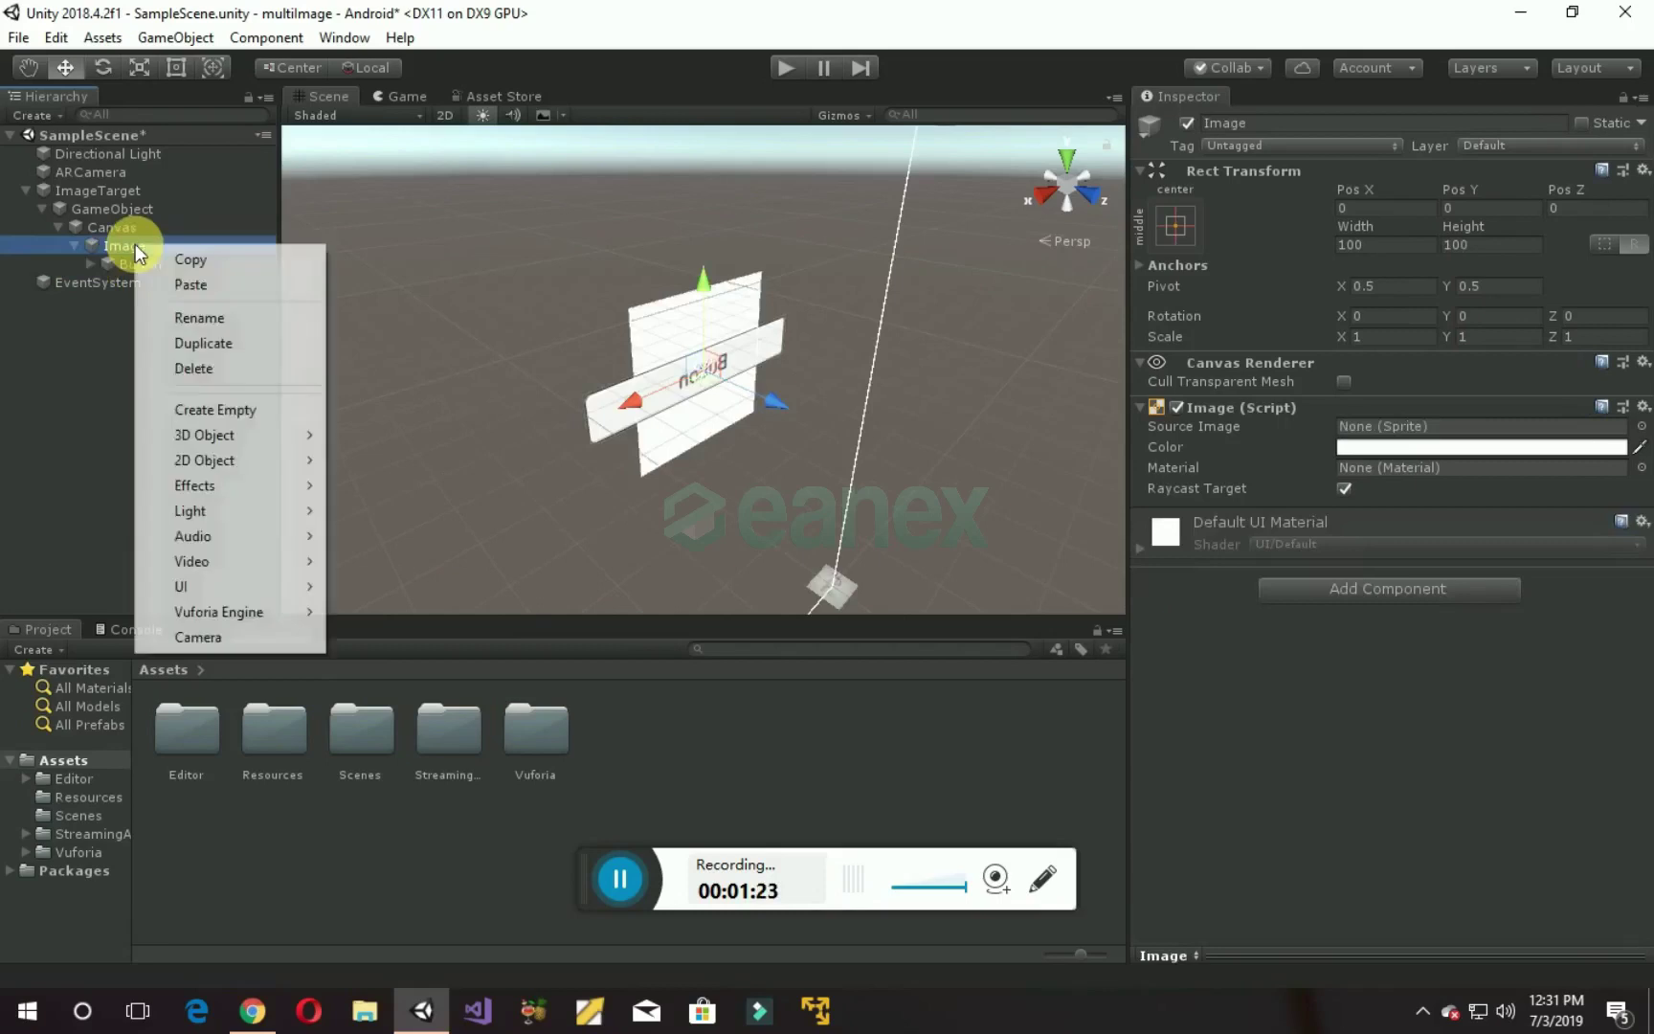
pyautogui.moveTo(181, 586)
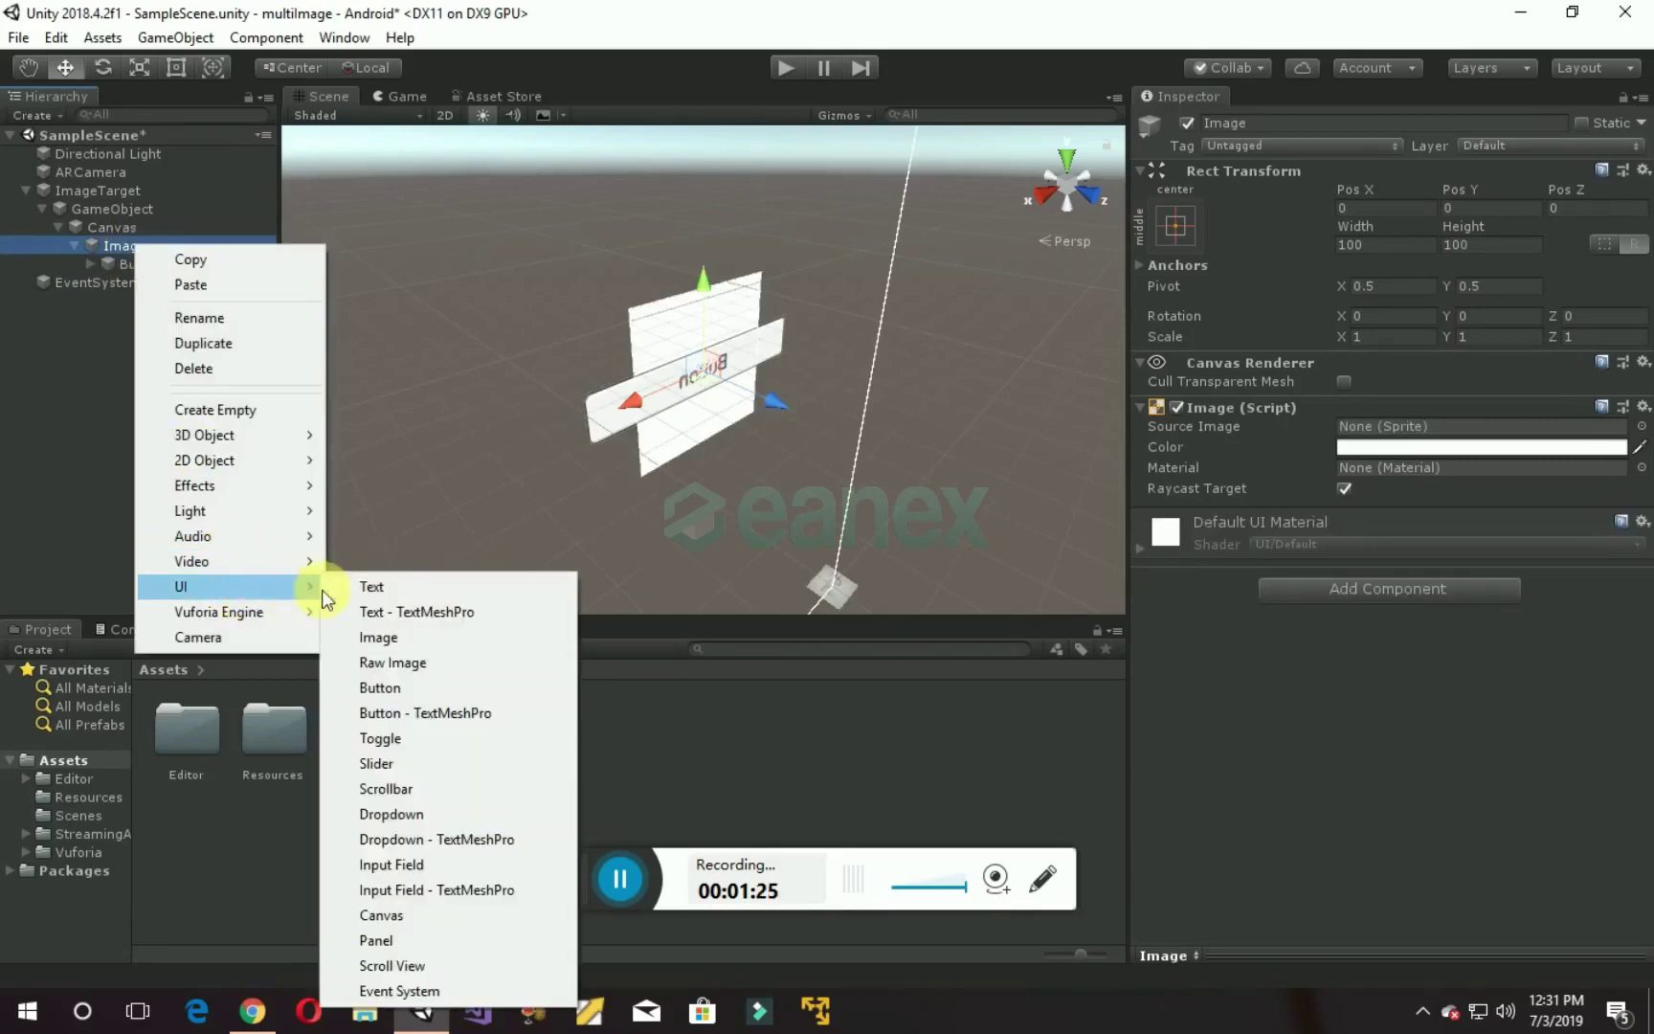
pyautogui.click(438, 688)
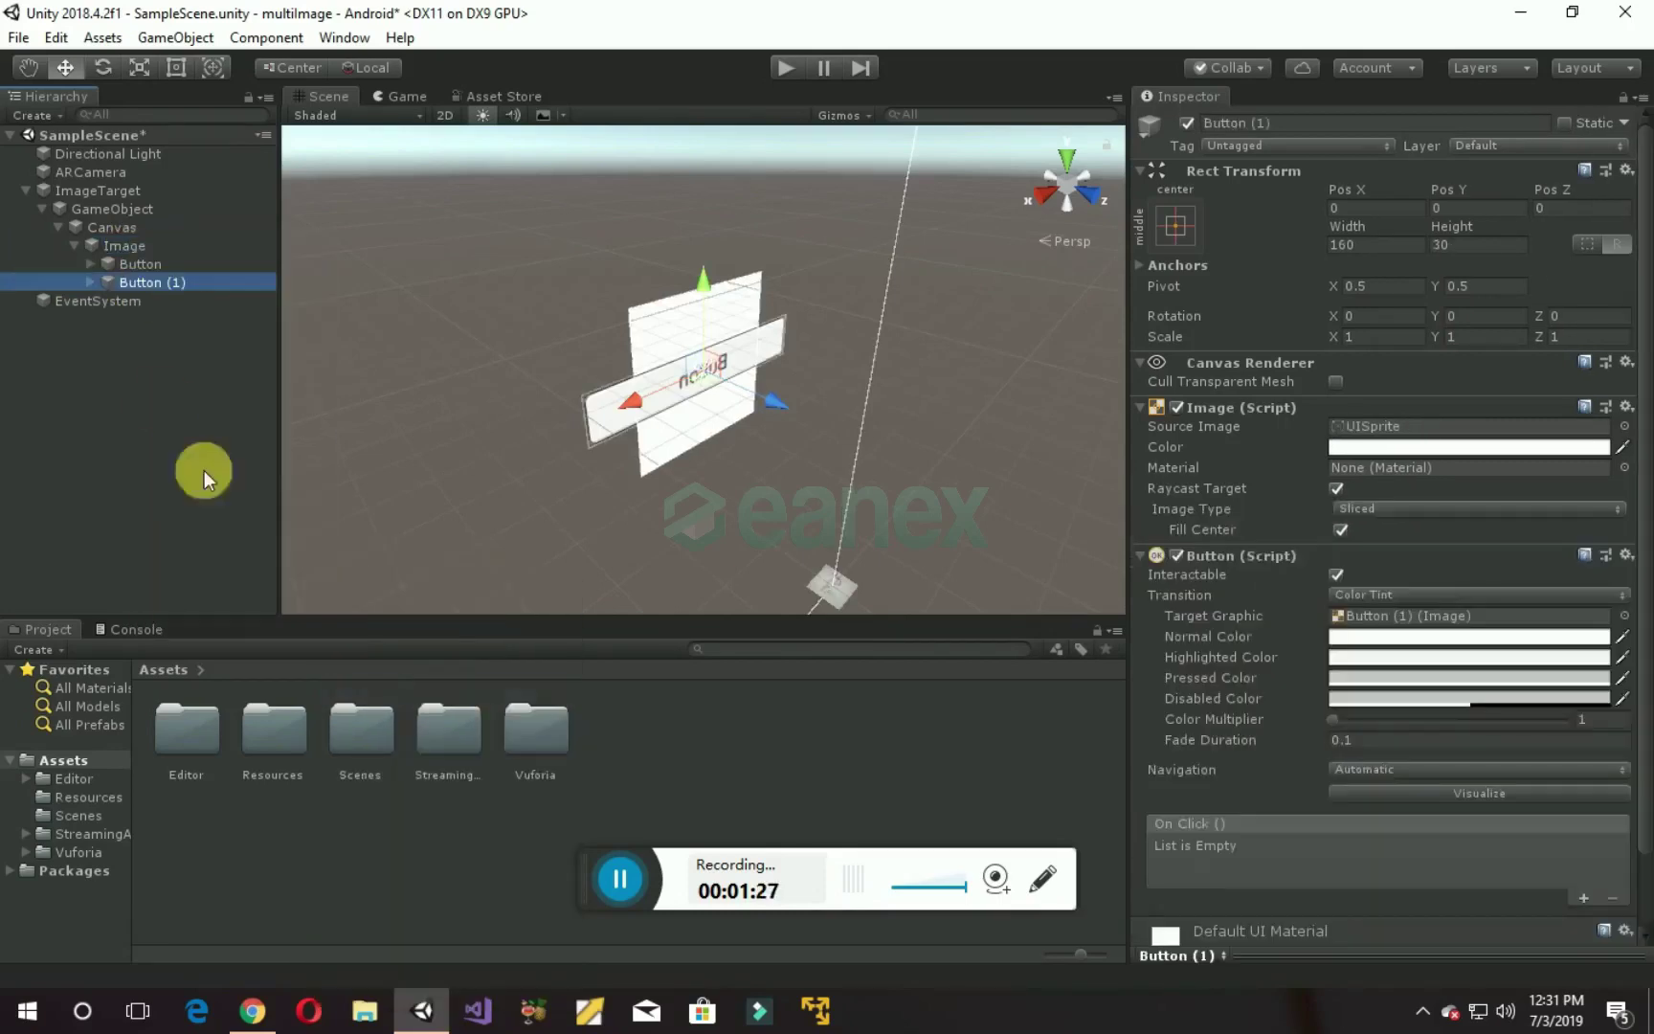
# Step: Set the Canvas to World Space render mode with ARCamera as event camera
pyautogui.click(128, 229)
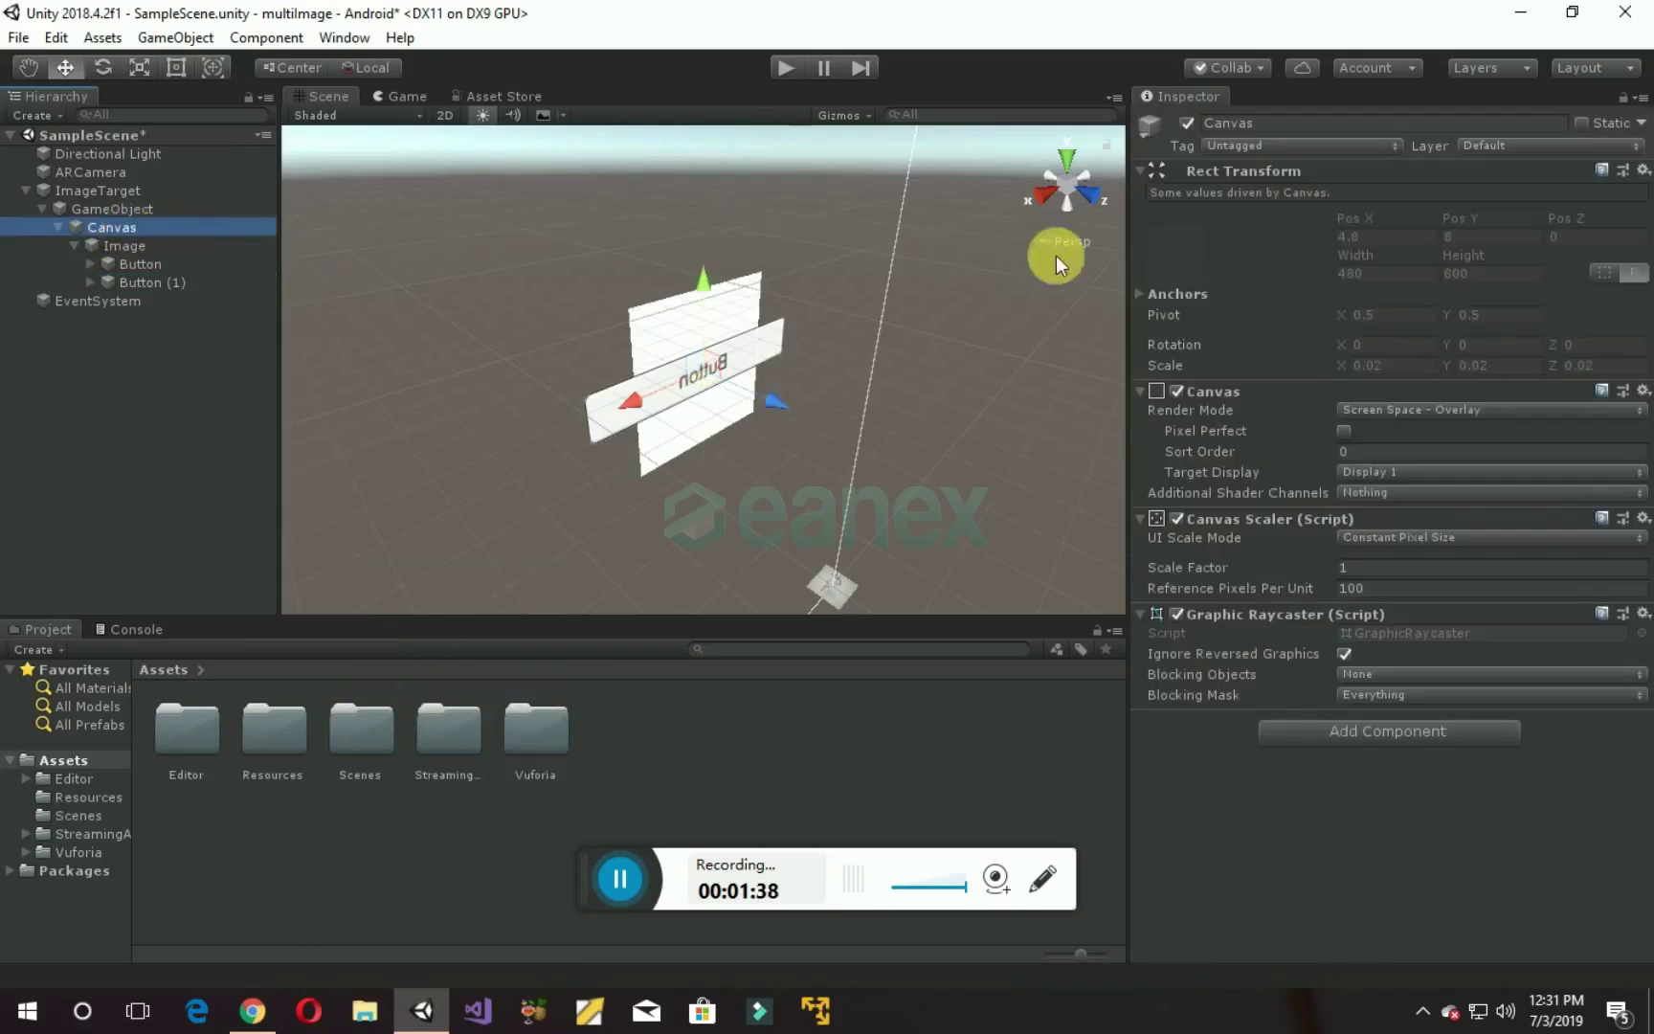
pyautogui.click(1458, 411)
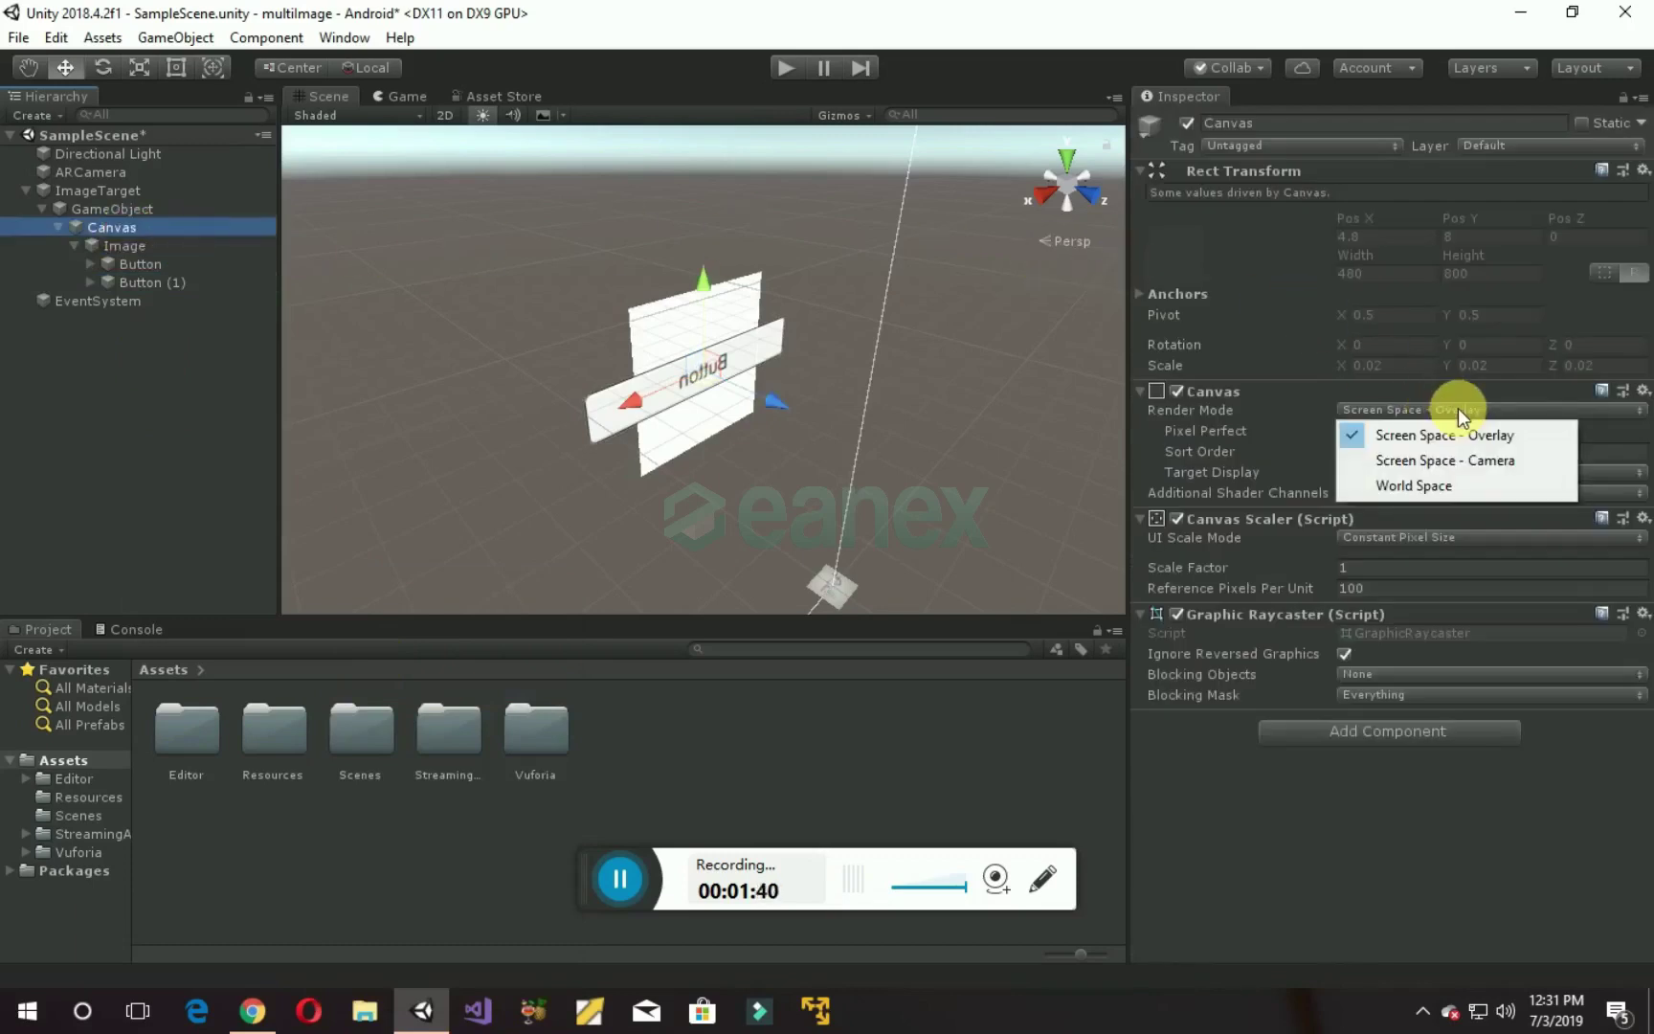
pyautogui.click(1426, 485)
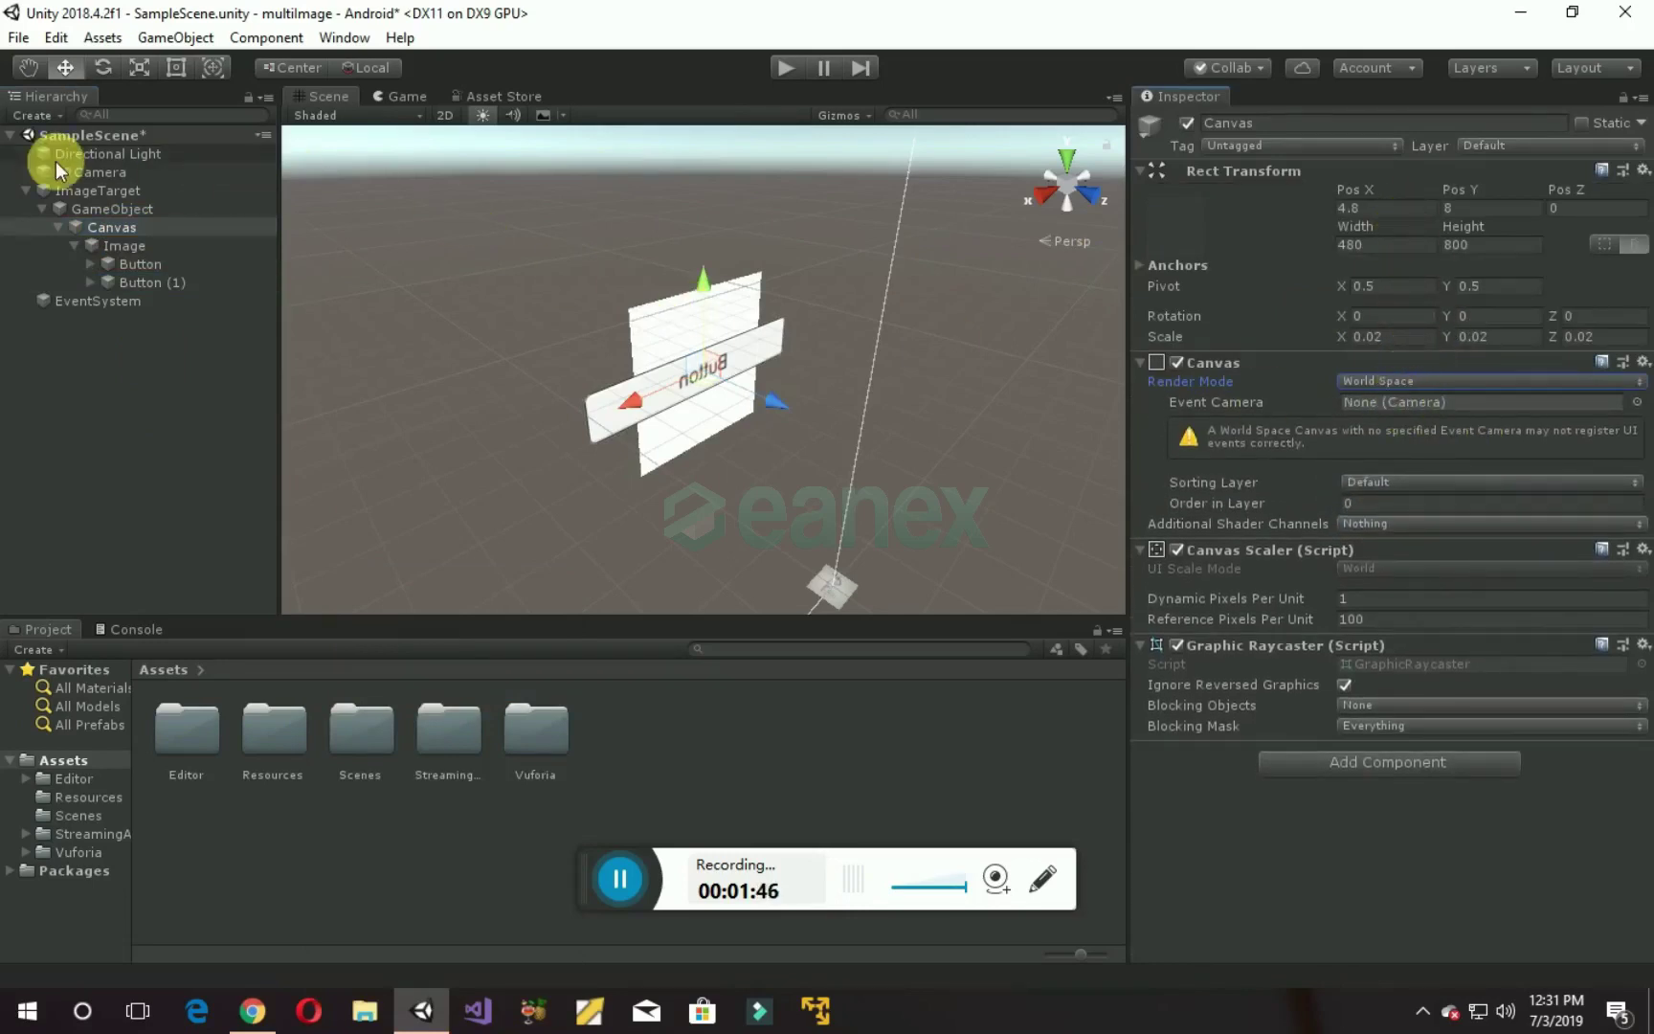
pyautogui.moveTo(62, 166); pyautogui.dragTo(1408, 412)
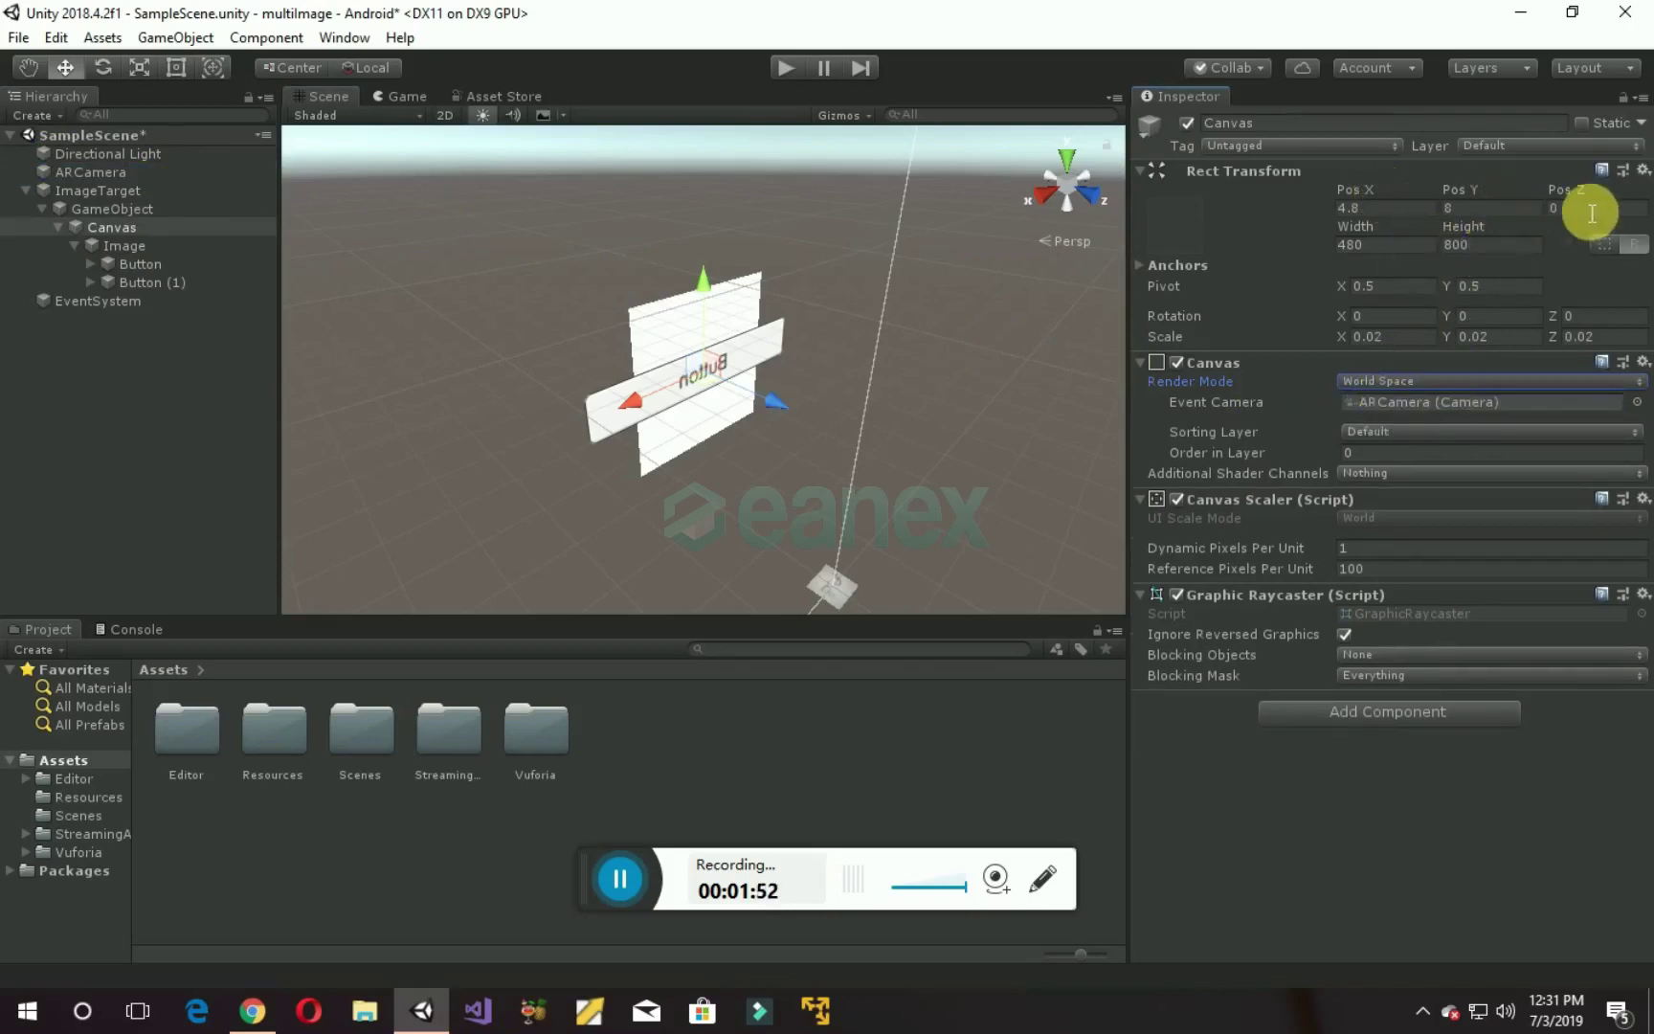
# Step: Place the Canvas at Pos X 0, Pos Y 0 with width and height 50
pyautogui.click(1390, 207)
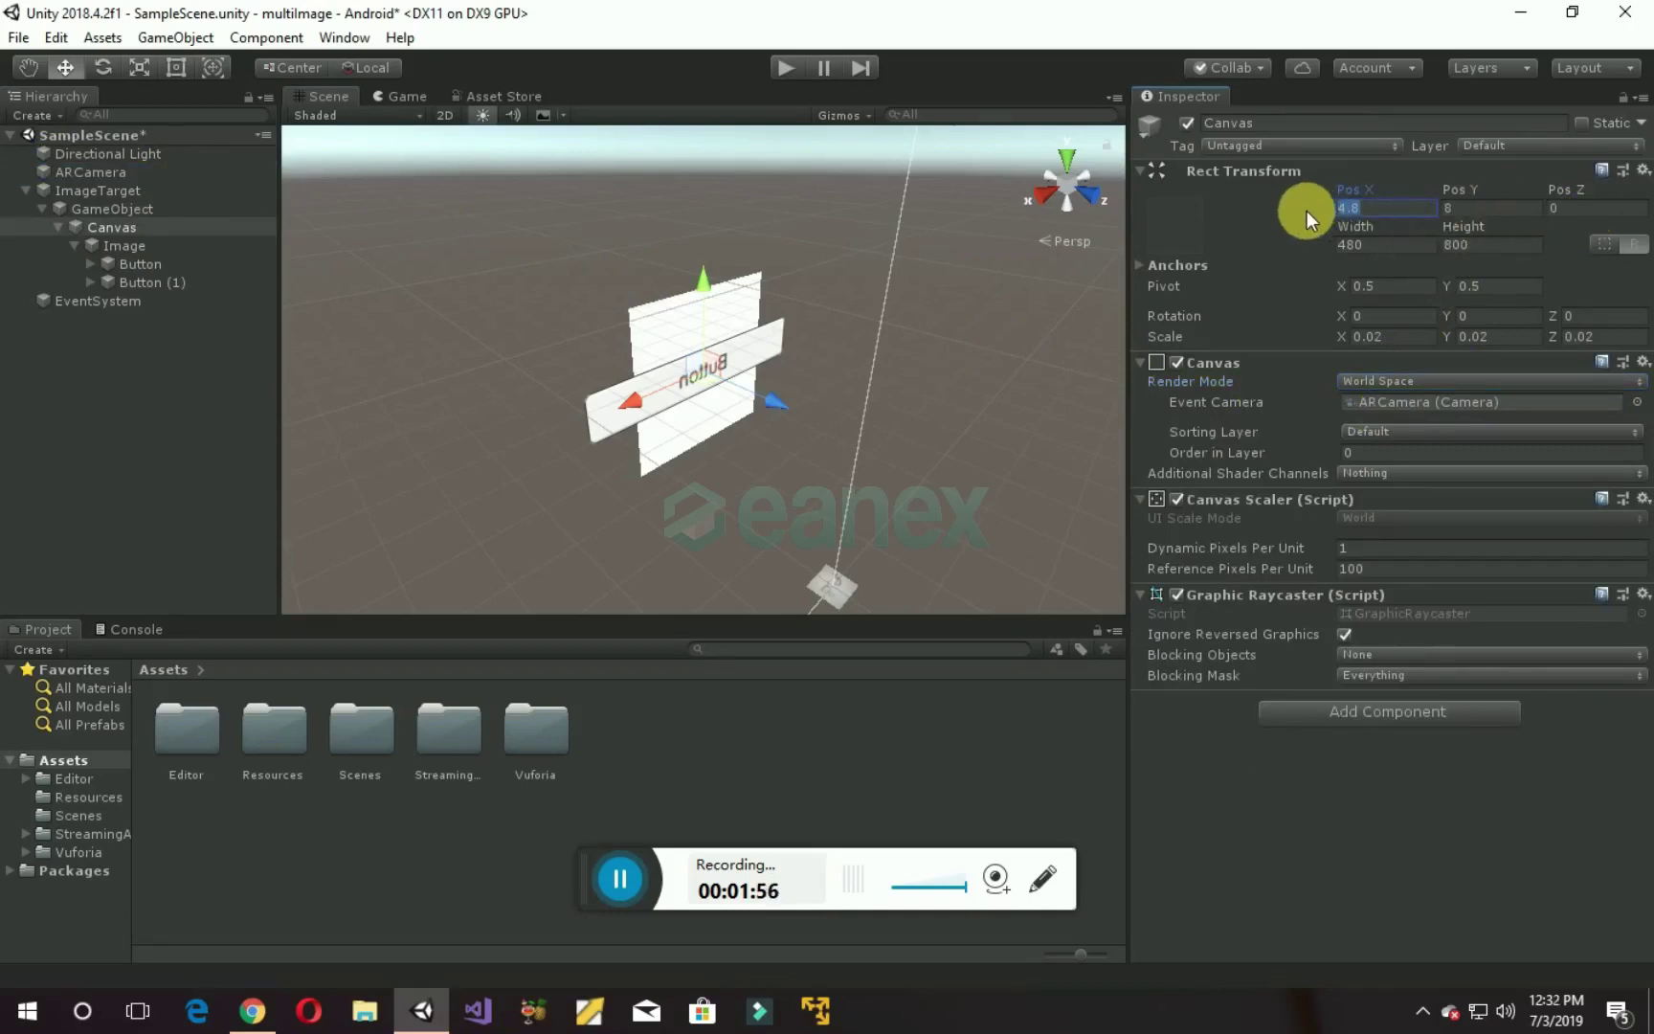
pyautogui.write('0')
pyautogui.click(1486, 206)
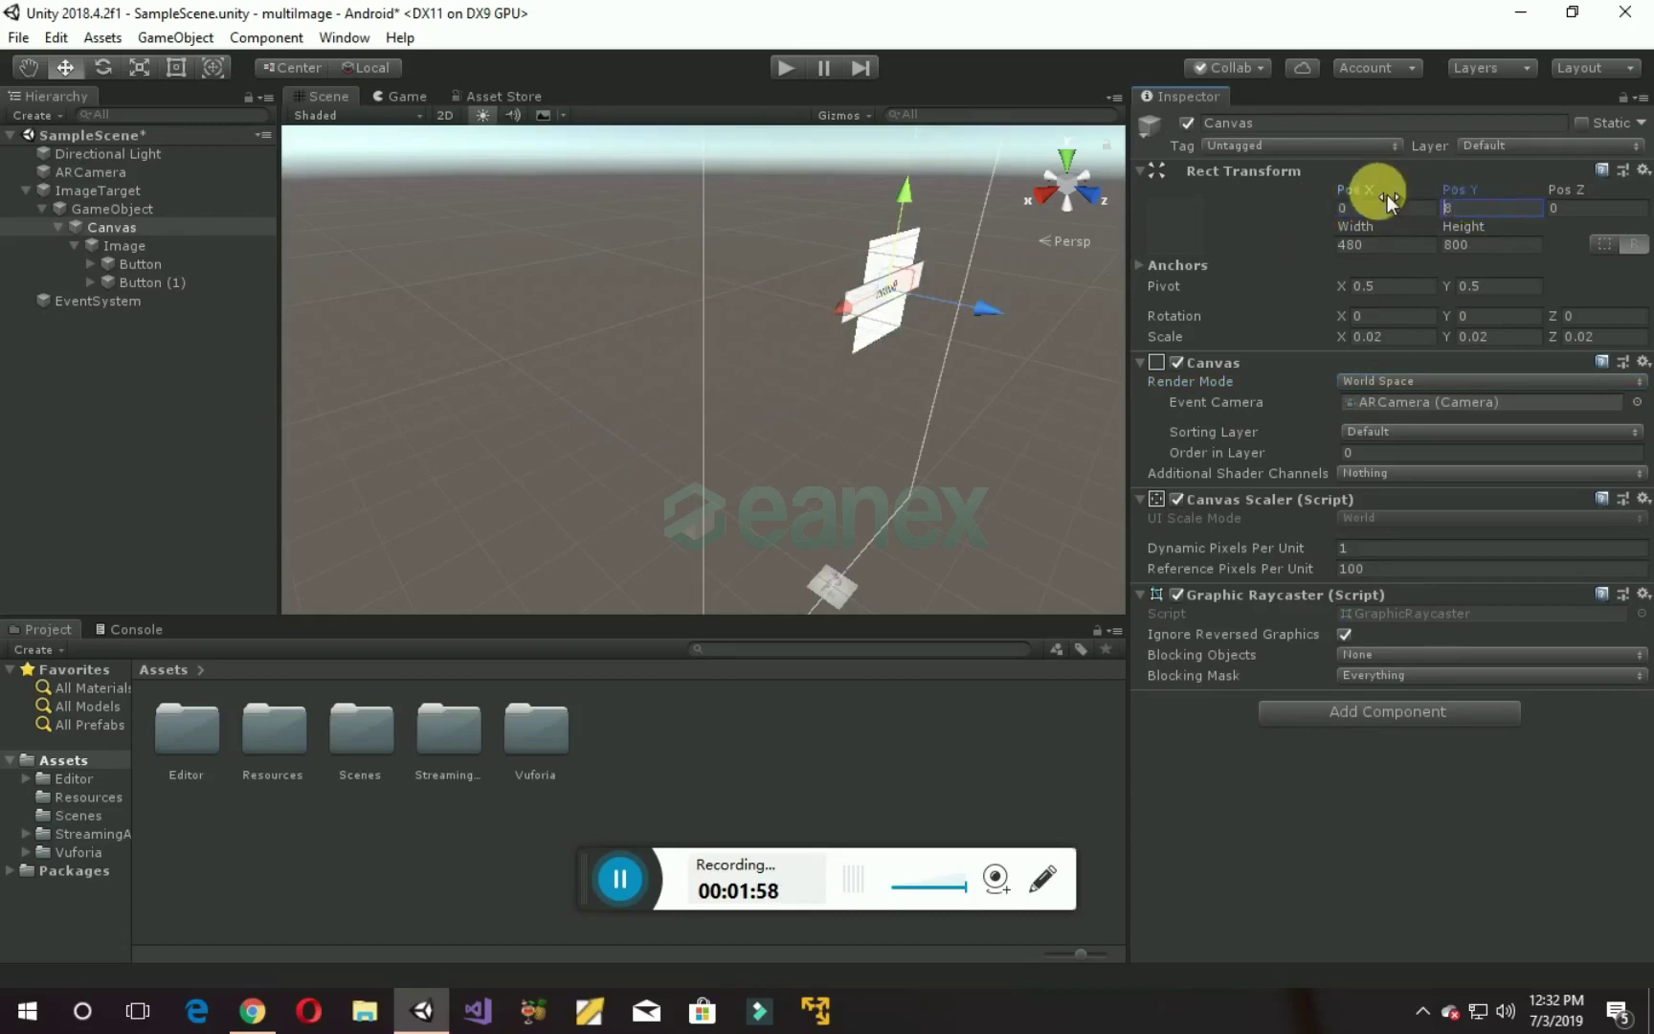
pyautogui.write('0')
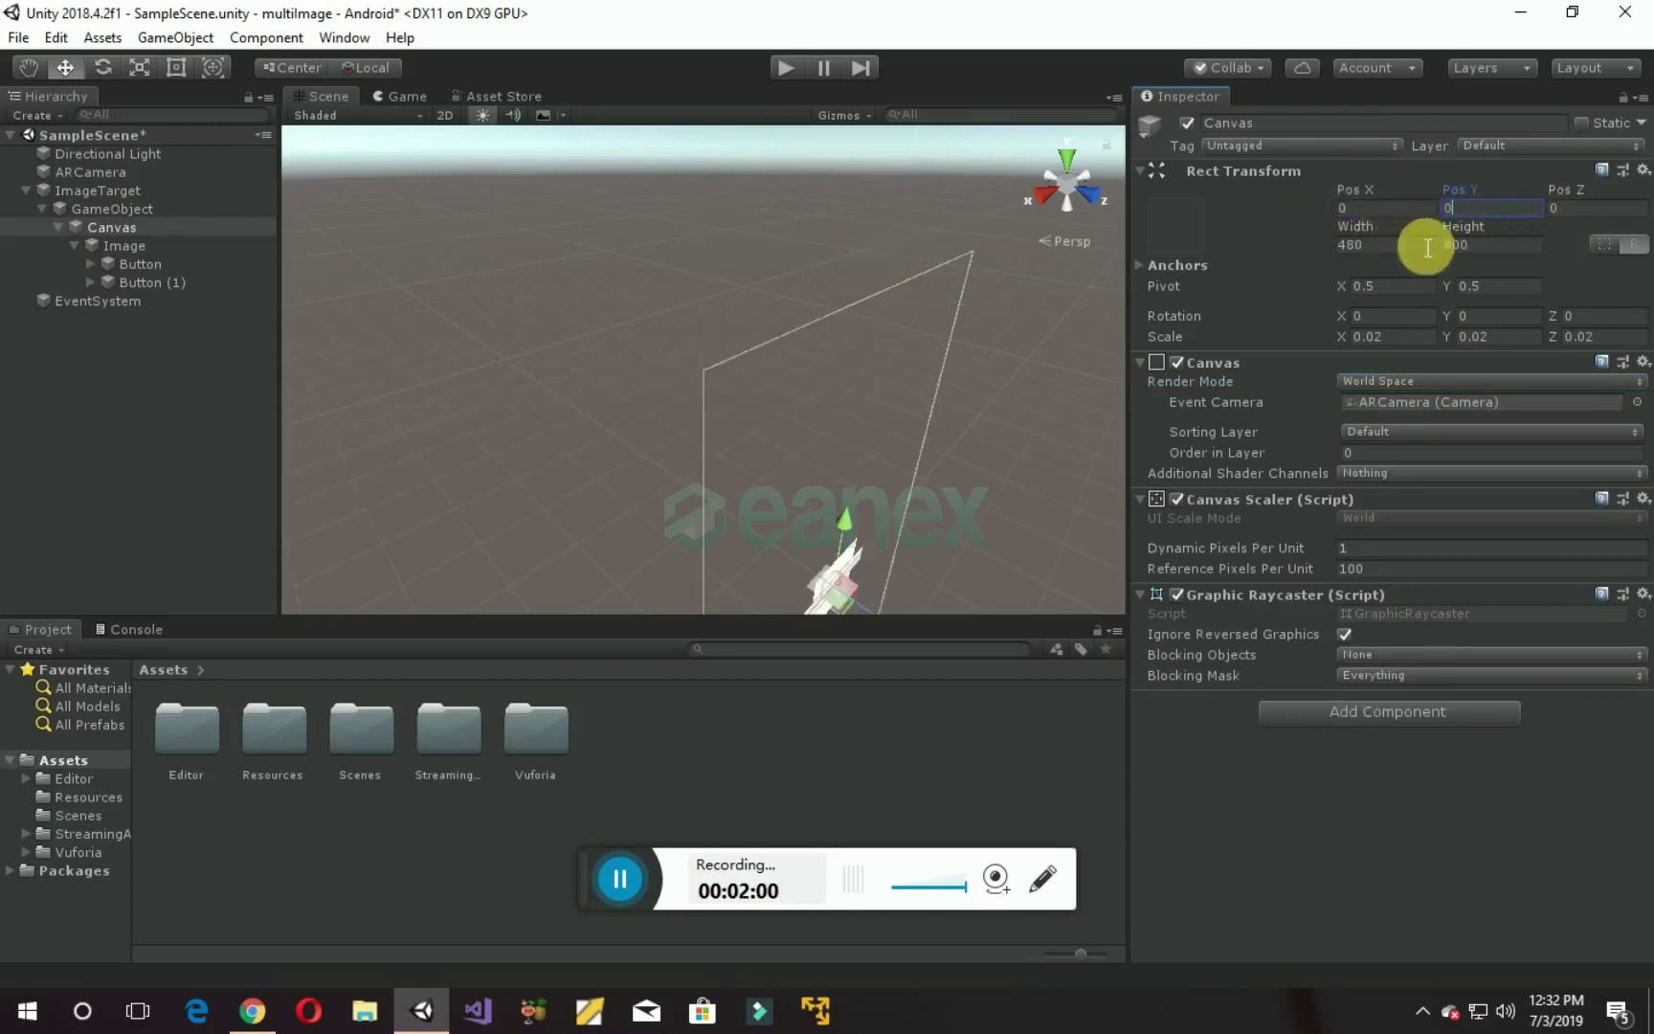
pyautogui.click(1403, 246)
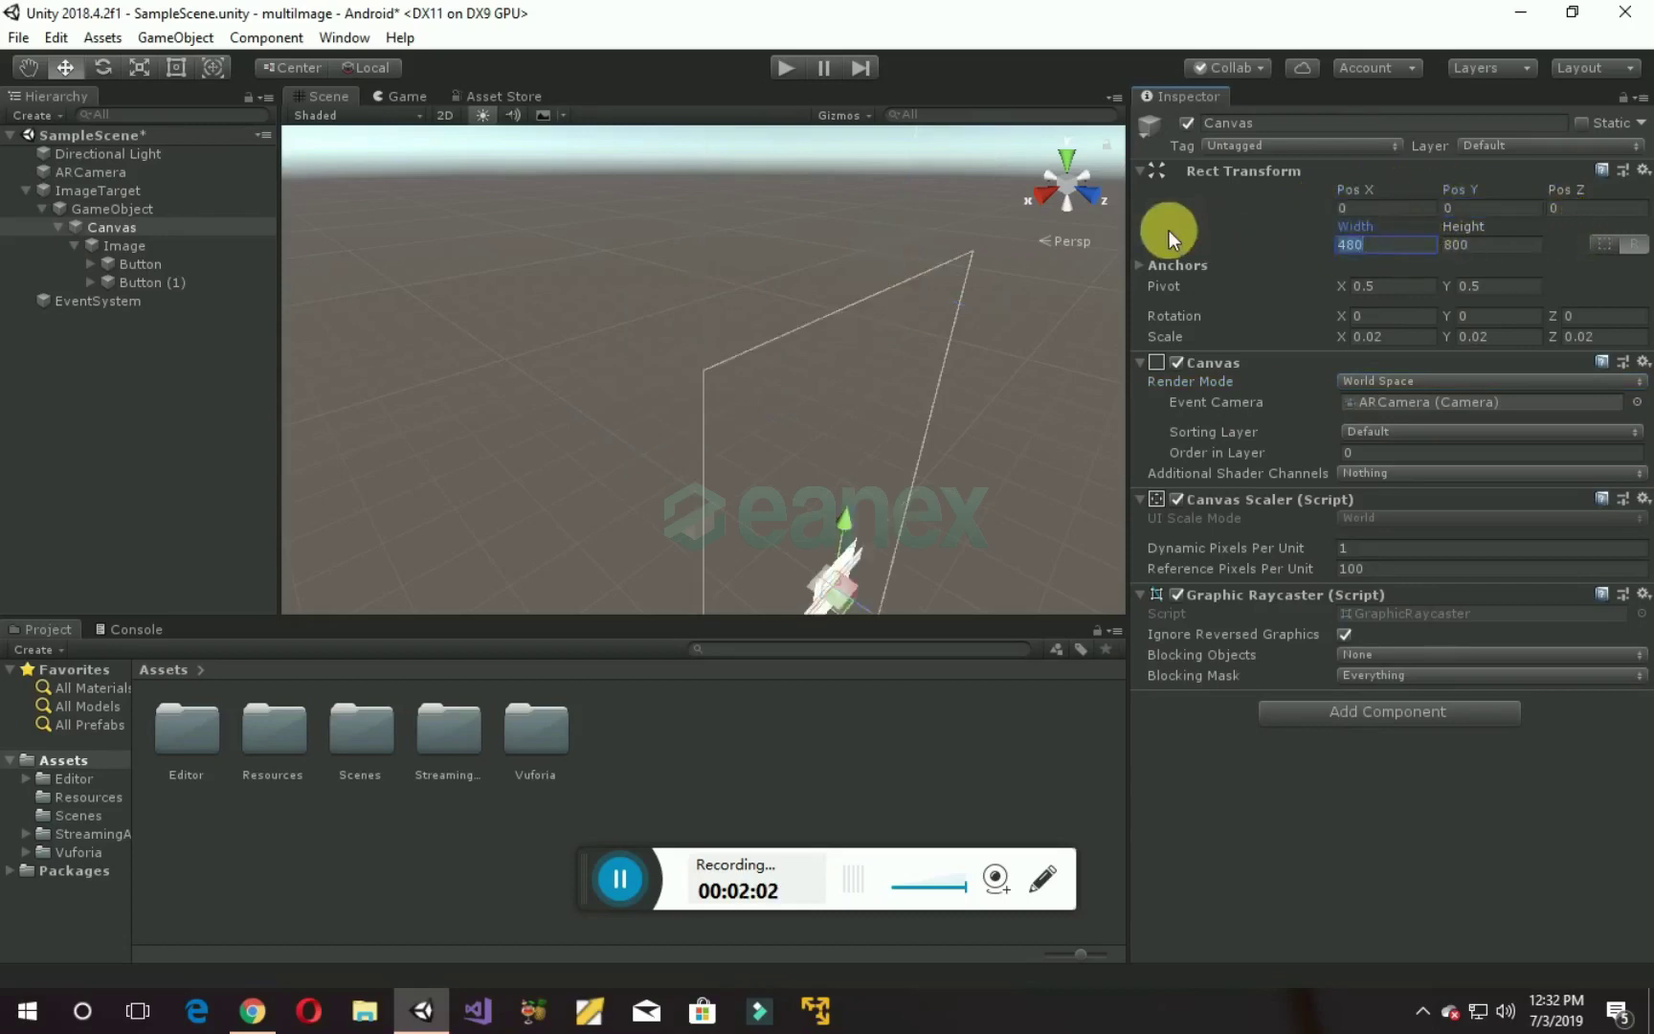
pyautogui.write('5')
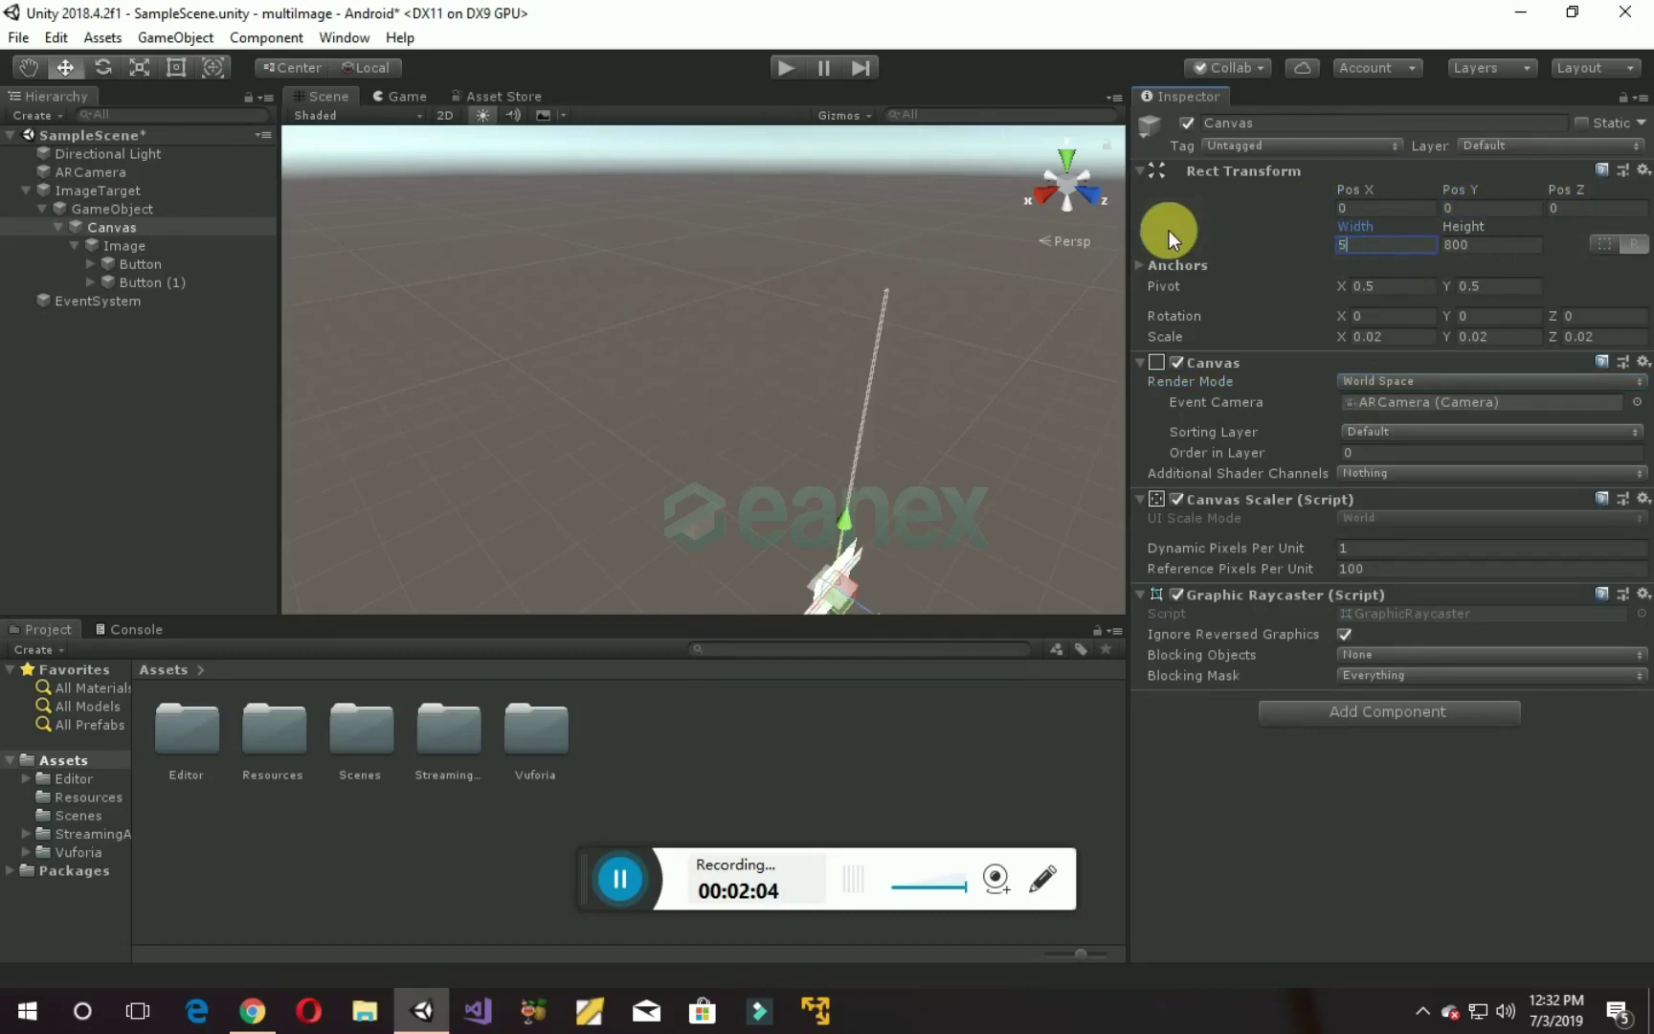
pyautogui.write('0')
pyautogui.press('Tab')
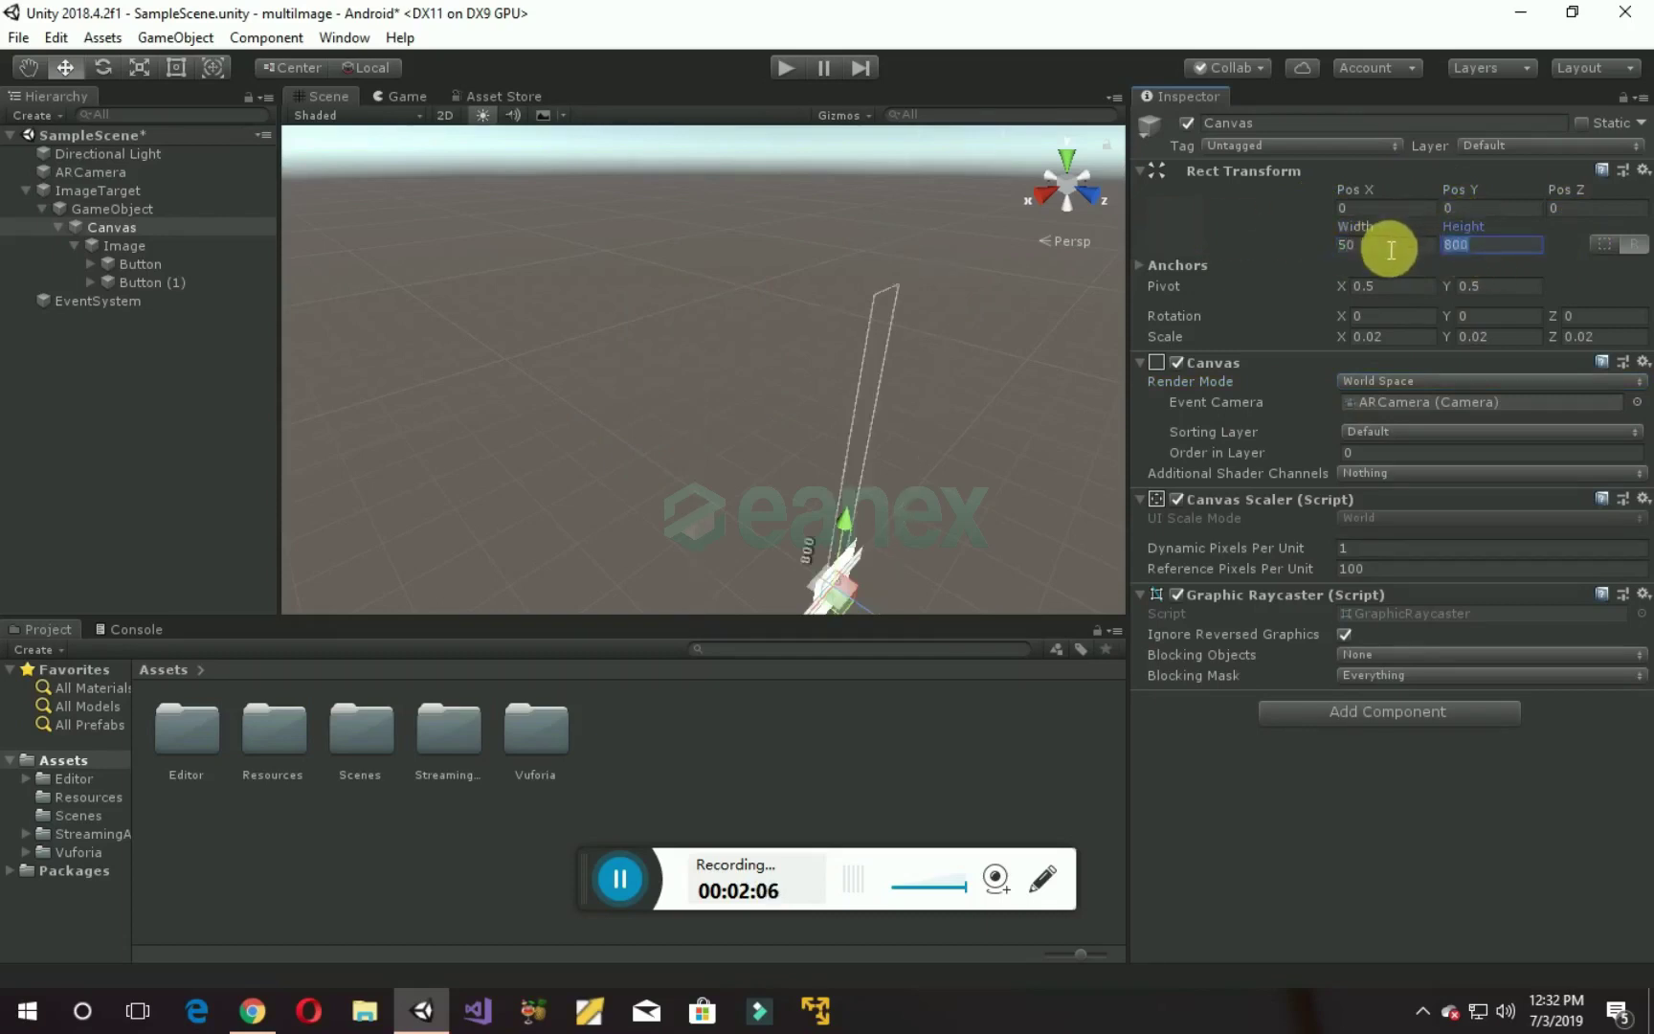
pyautogui.write('50')
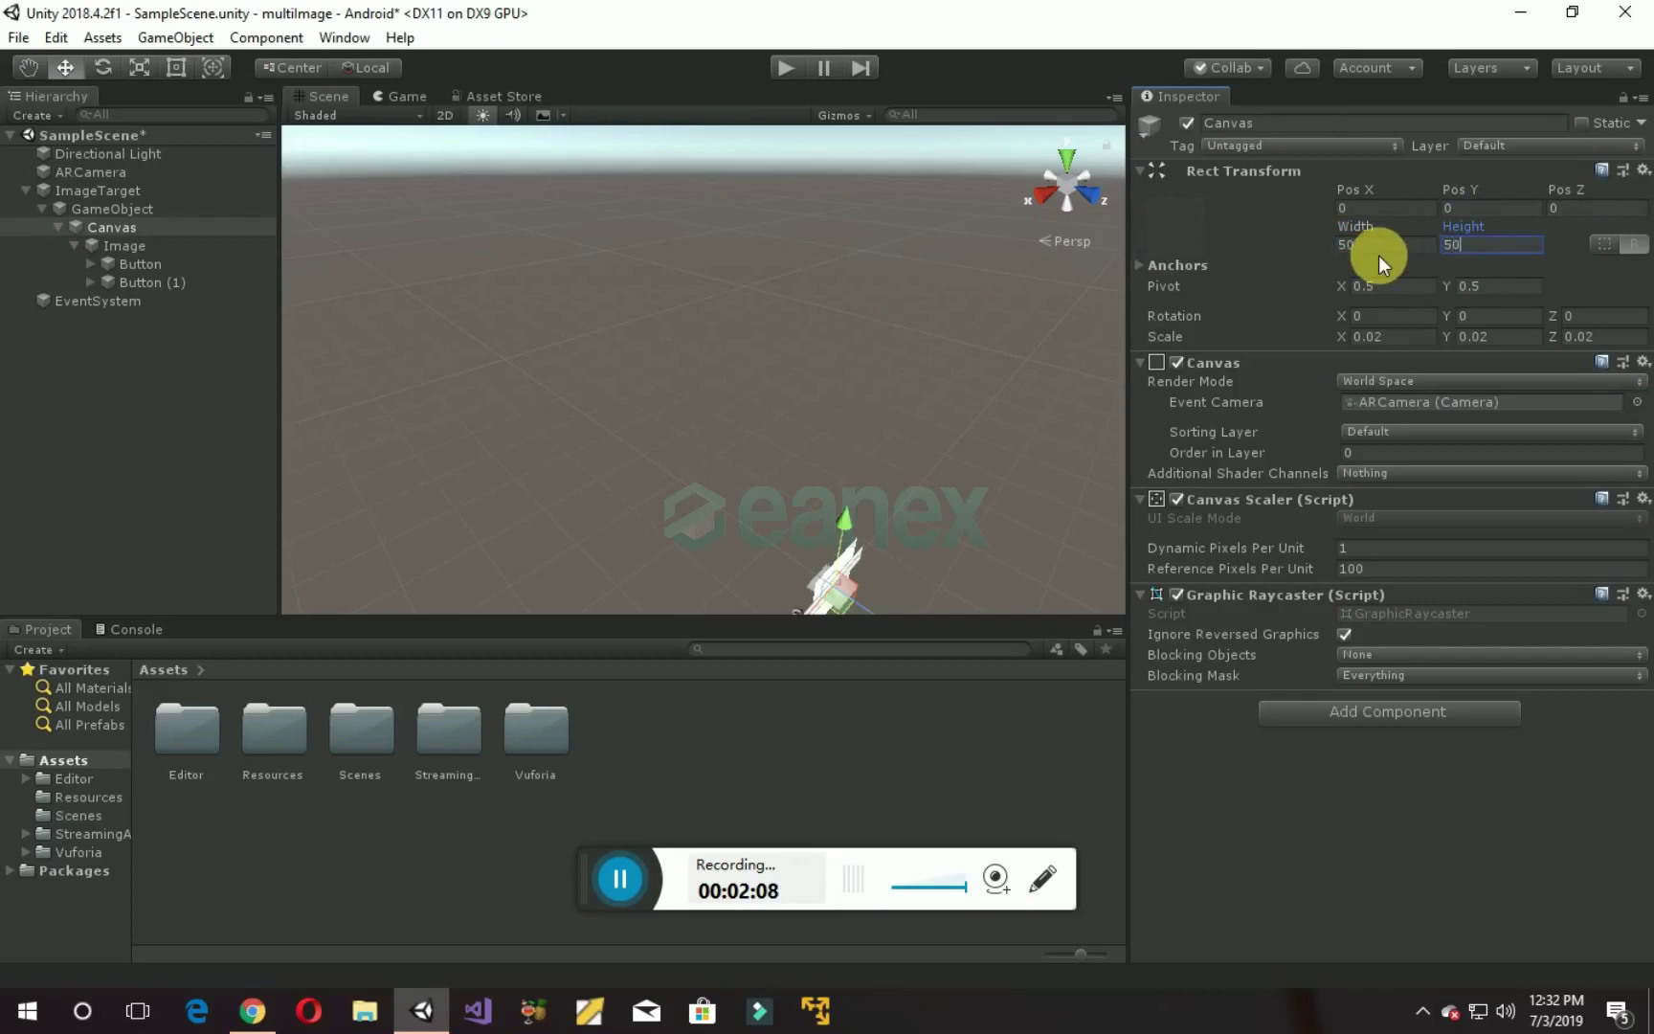
pyautogui.doubleClick(132, 224)
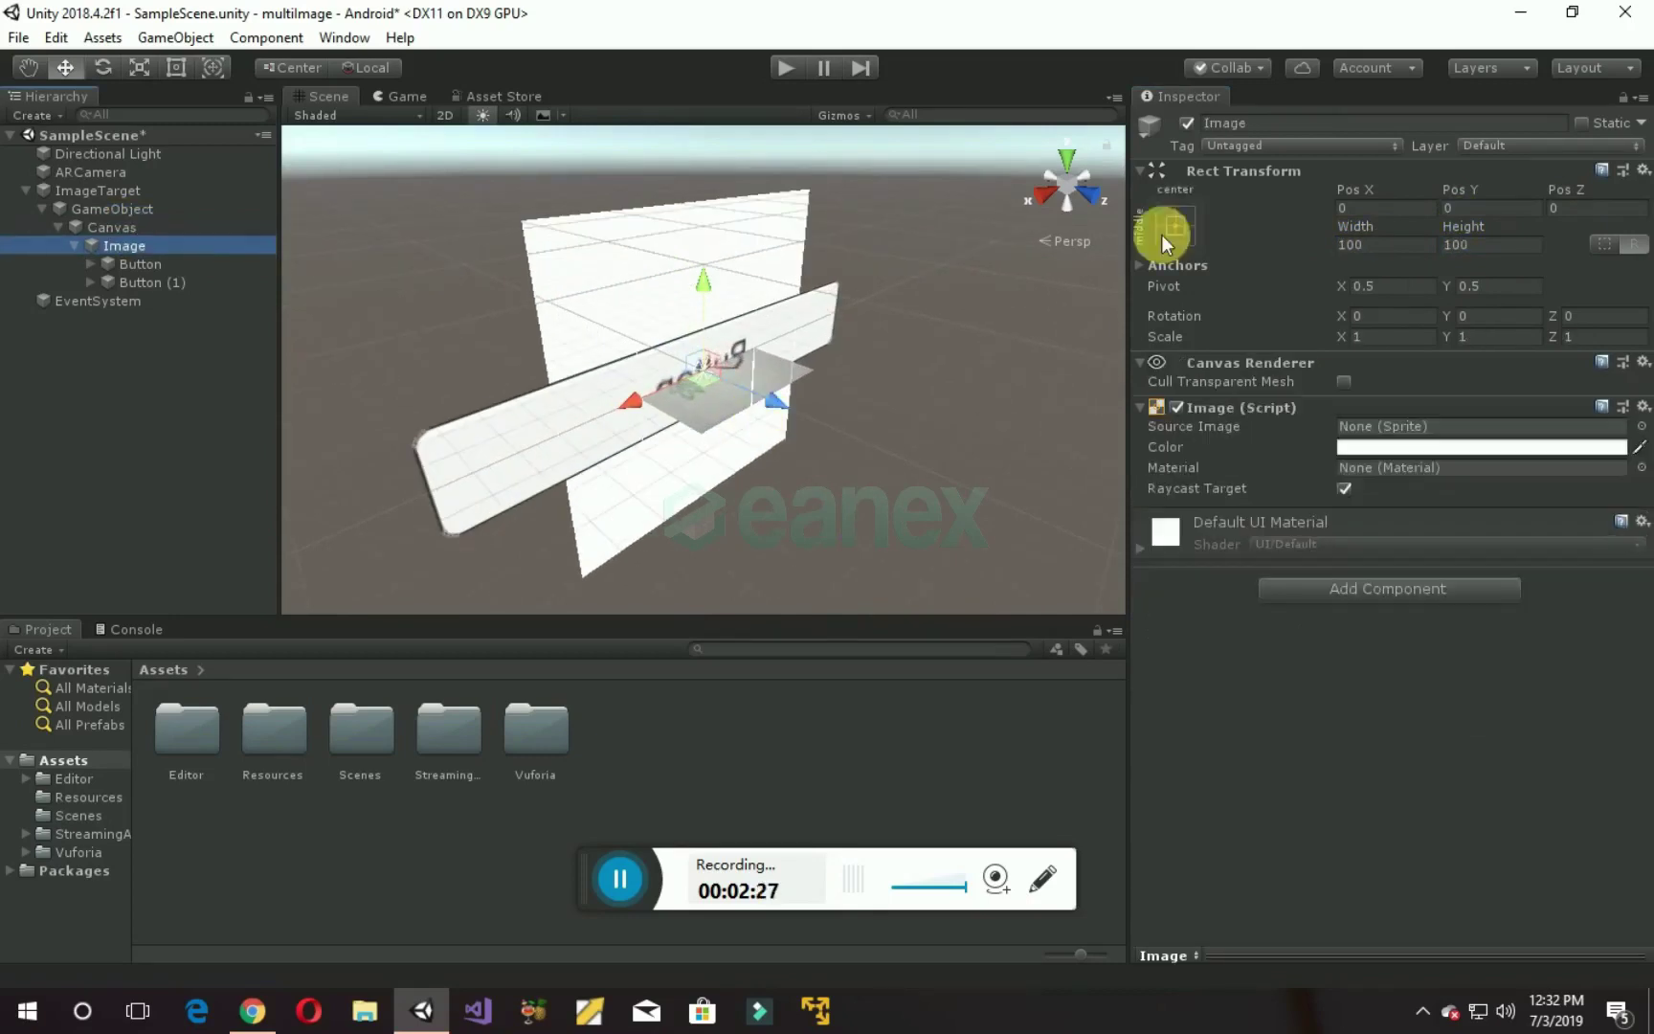
# Step: Anchor the Image stretch-stretch with Left, Top, Right and Bottom all 0
pyautogui.click(188, 241)
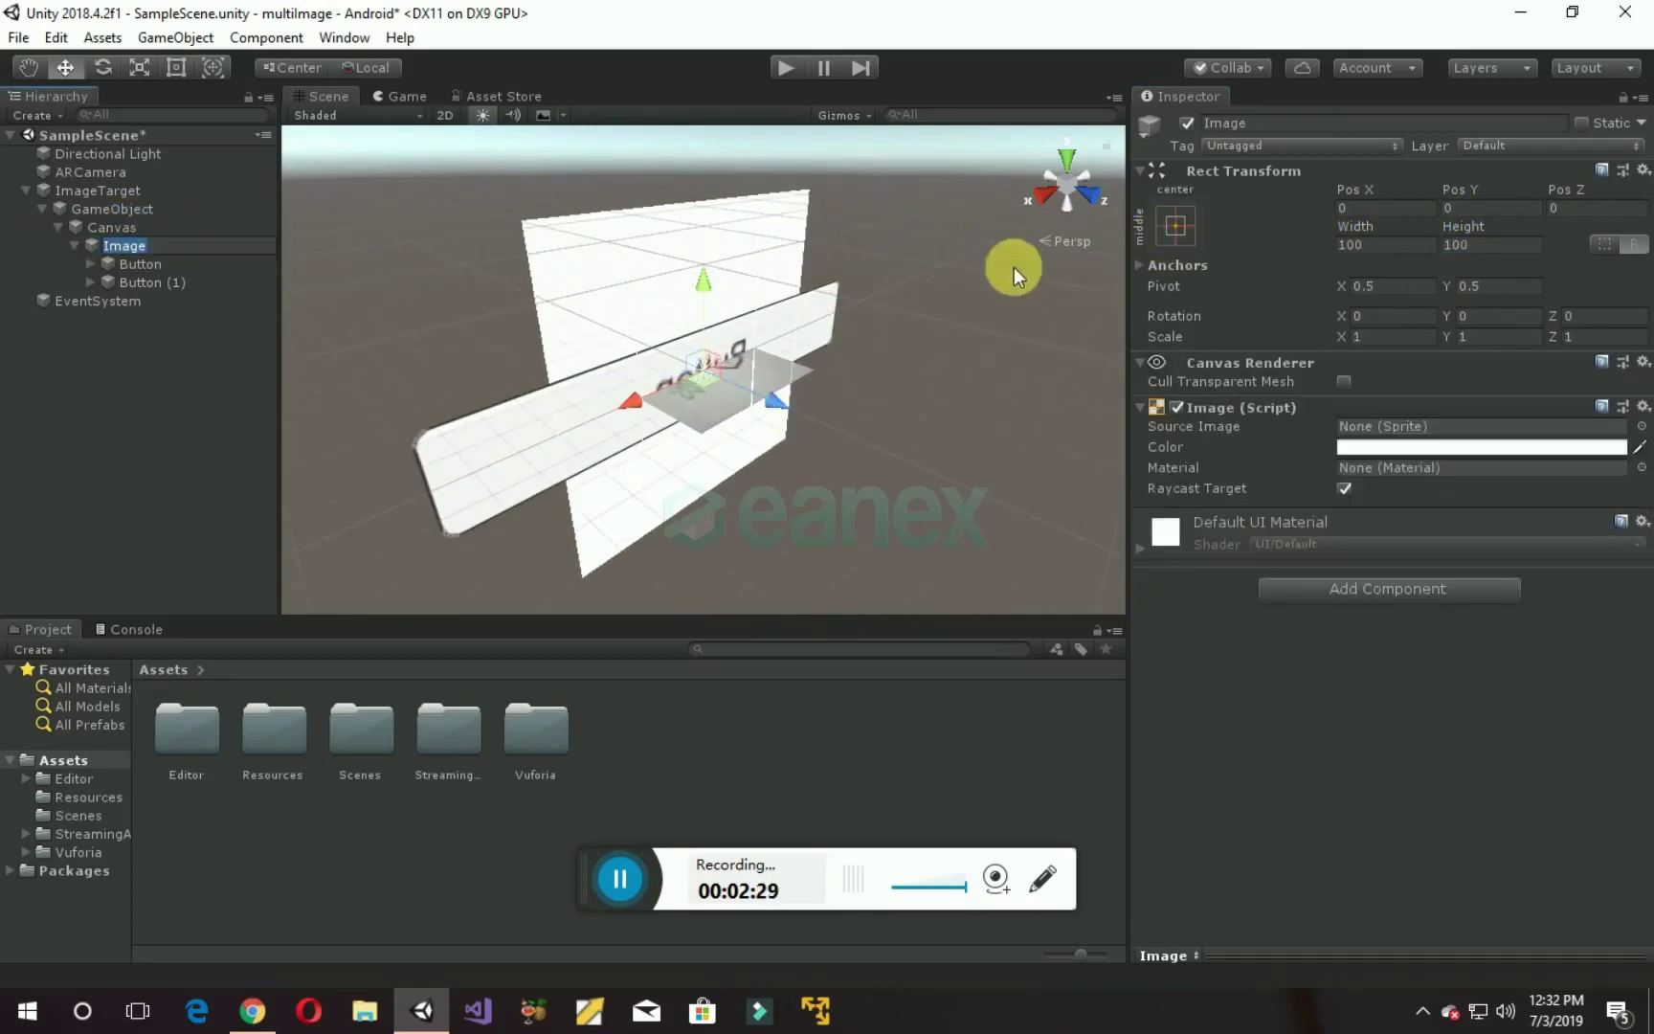
pyautogui.click(1176, 228)
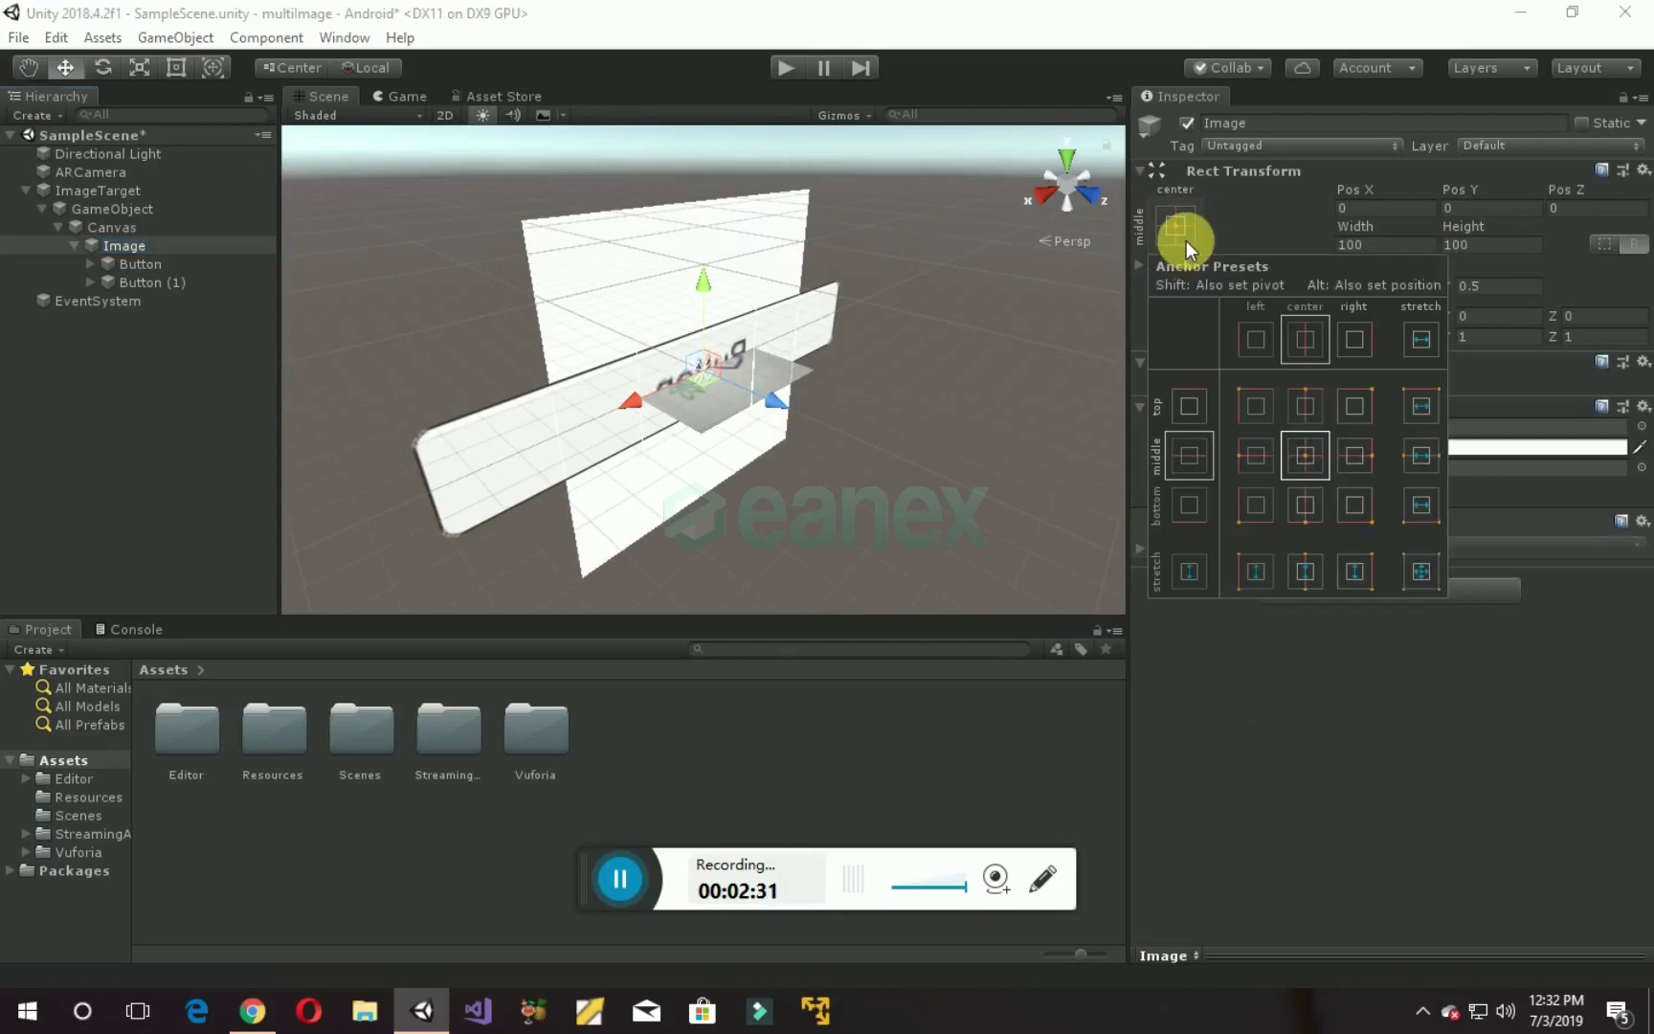
pyautogui.click(1418, 572)
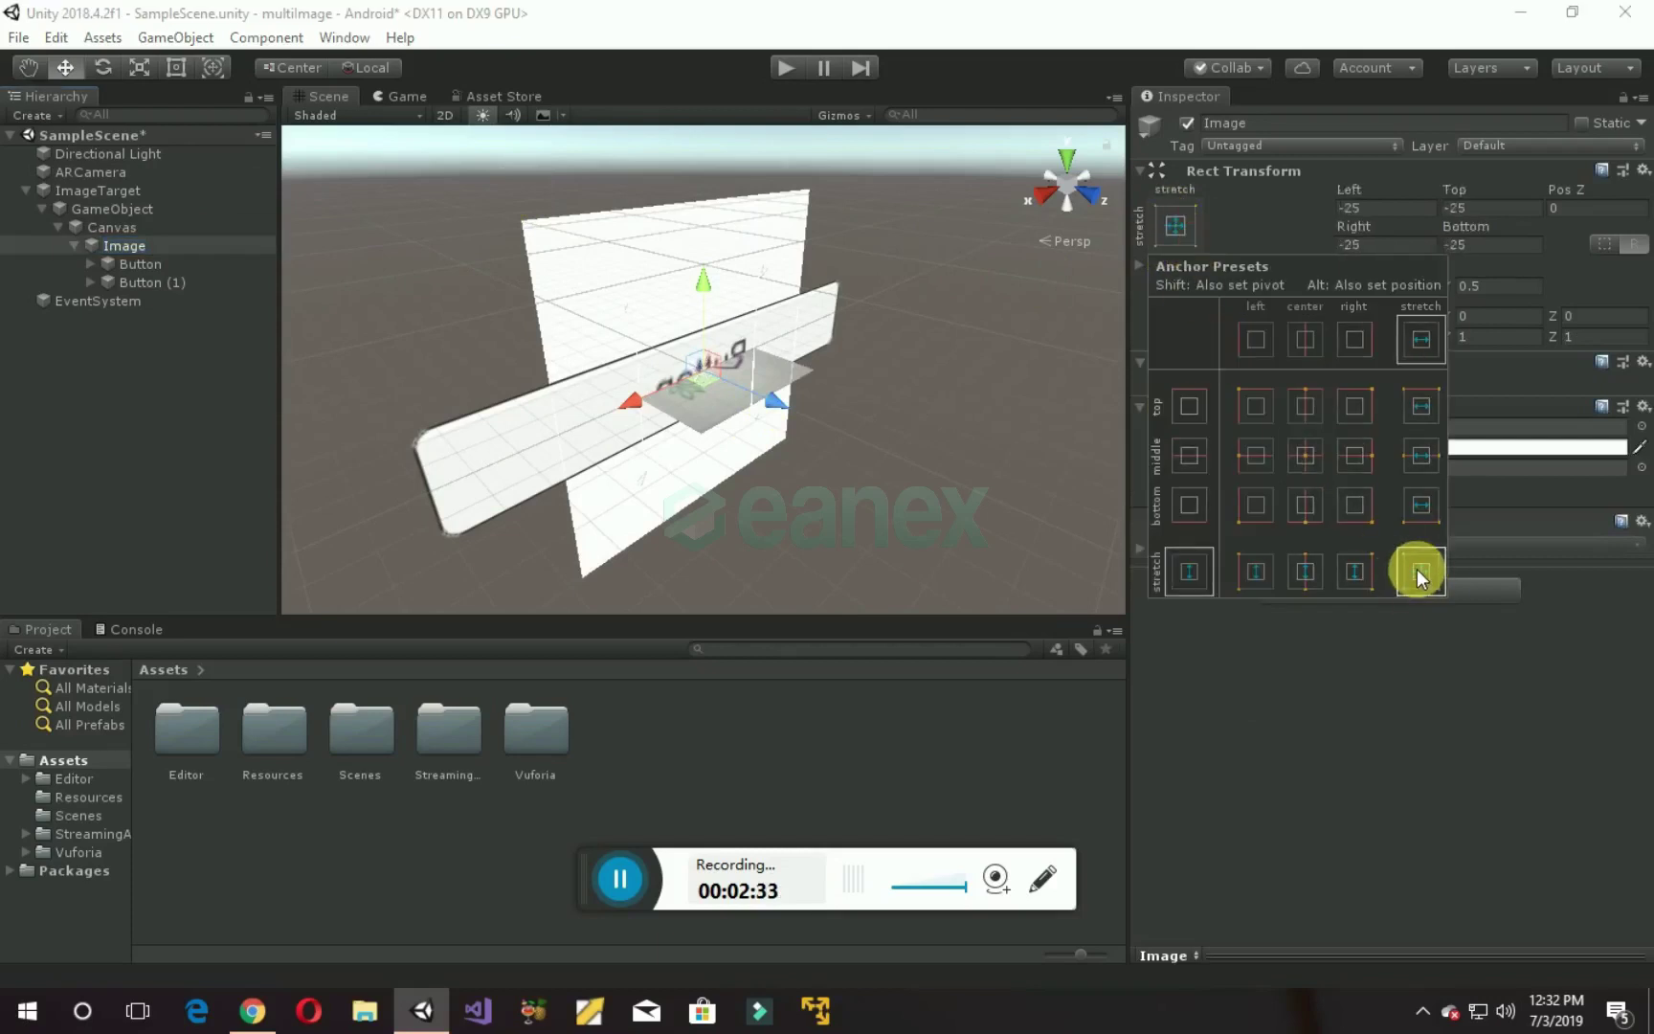
pyautogui.click(1383, 209)
pyautogui.write('0')
pyautogui.click(1492, 210)
pyautogui.write('0')
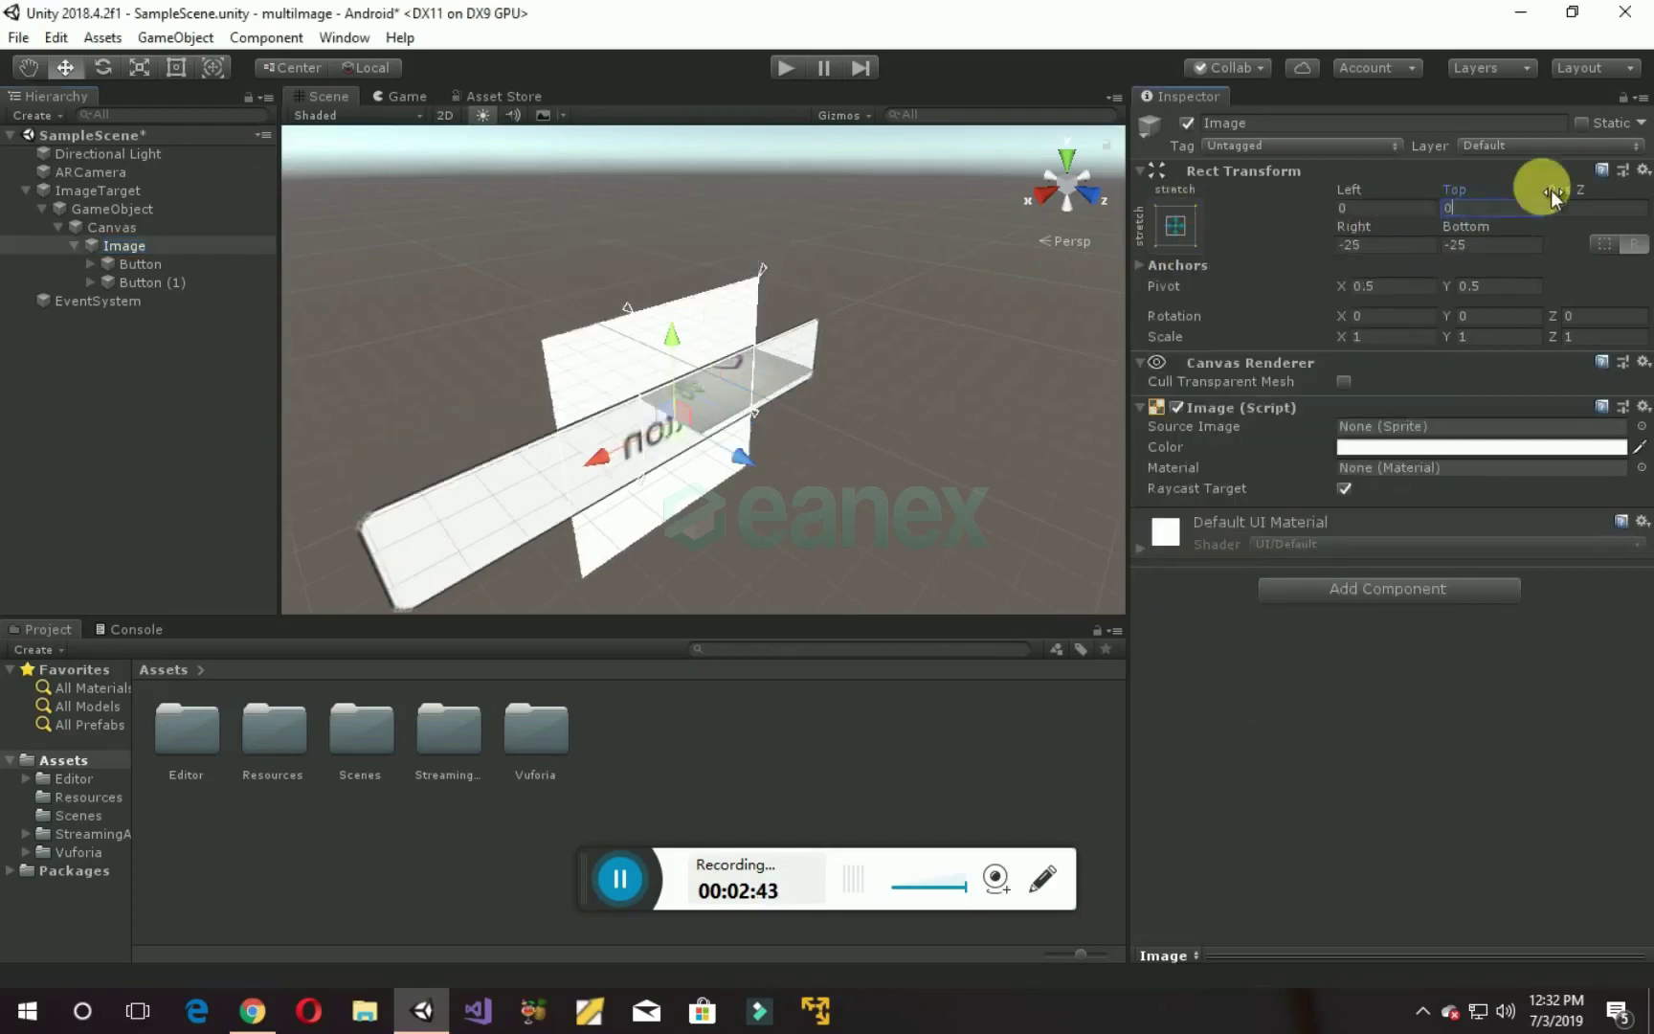
pyautogui.click(1343, 244)
pyautogui.write('0')
pyautogui.press('Tab')
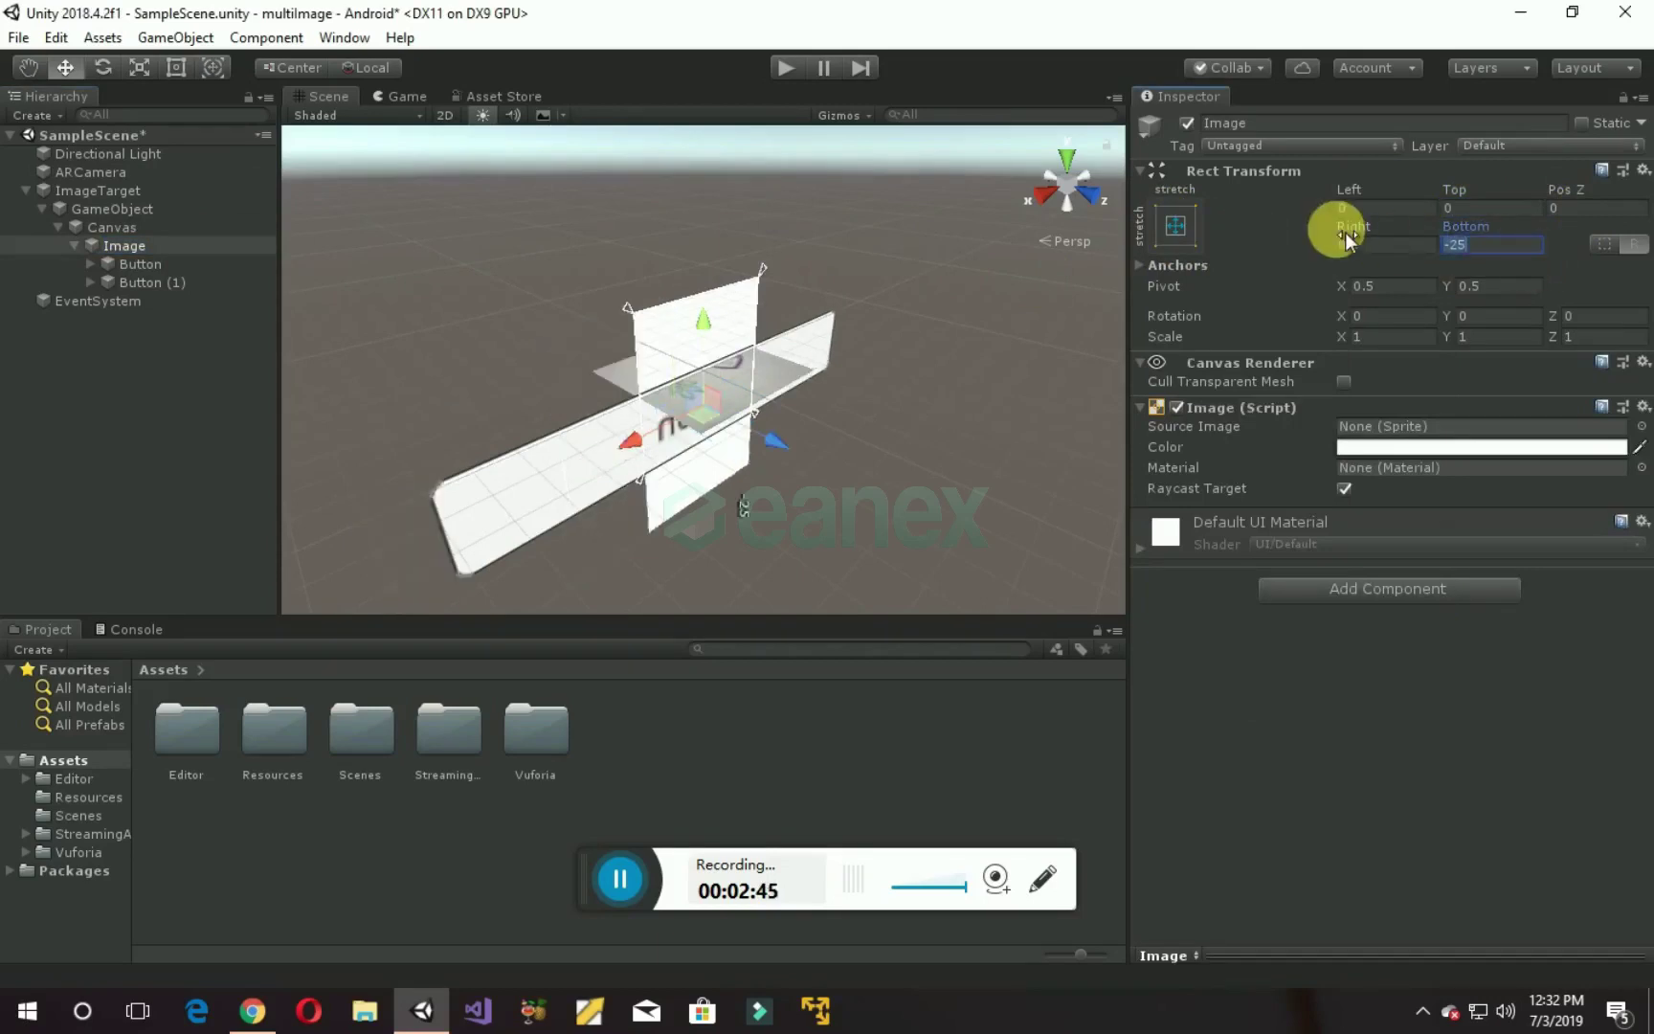
pyautogui.write('0')
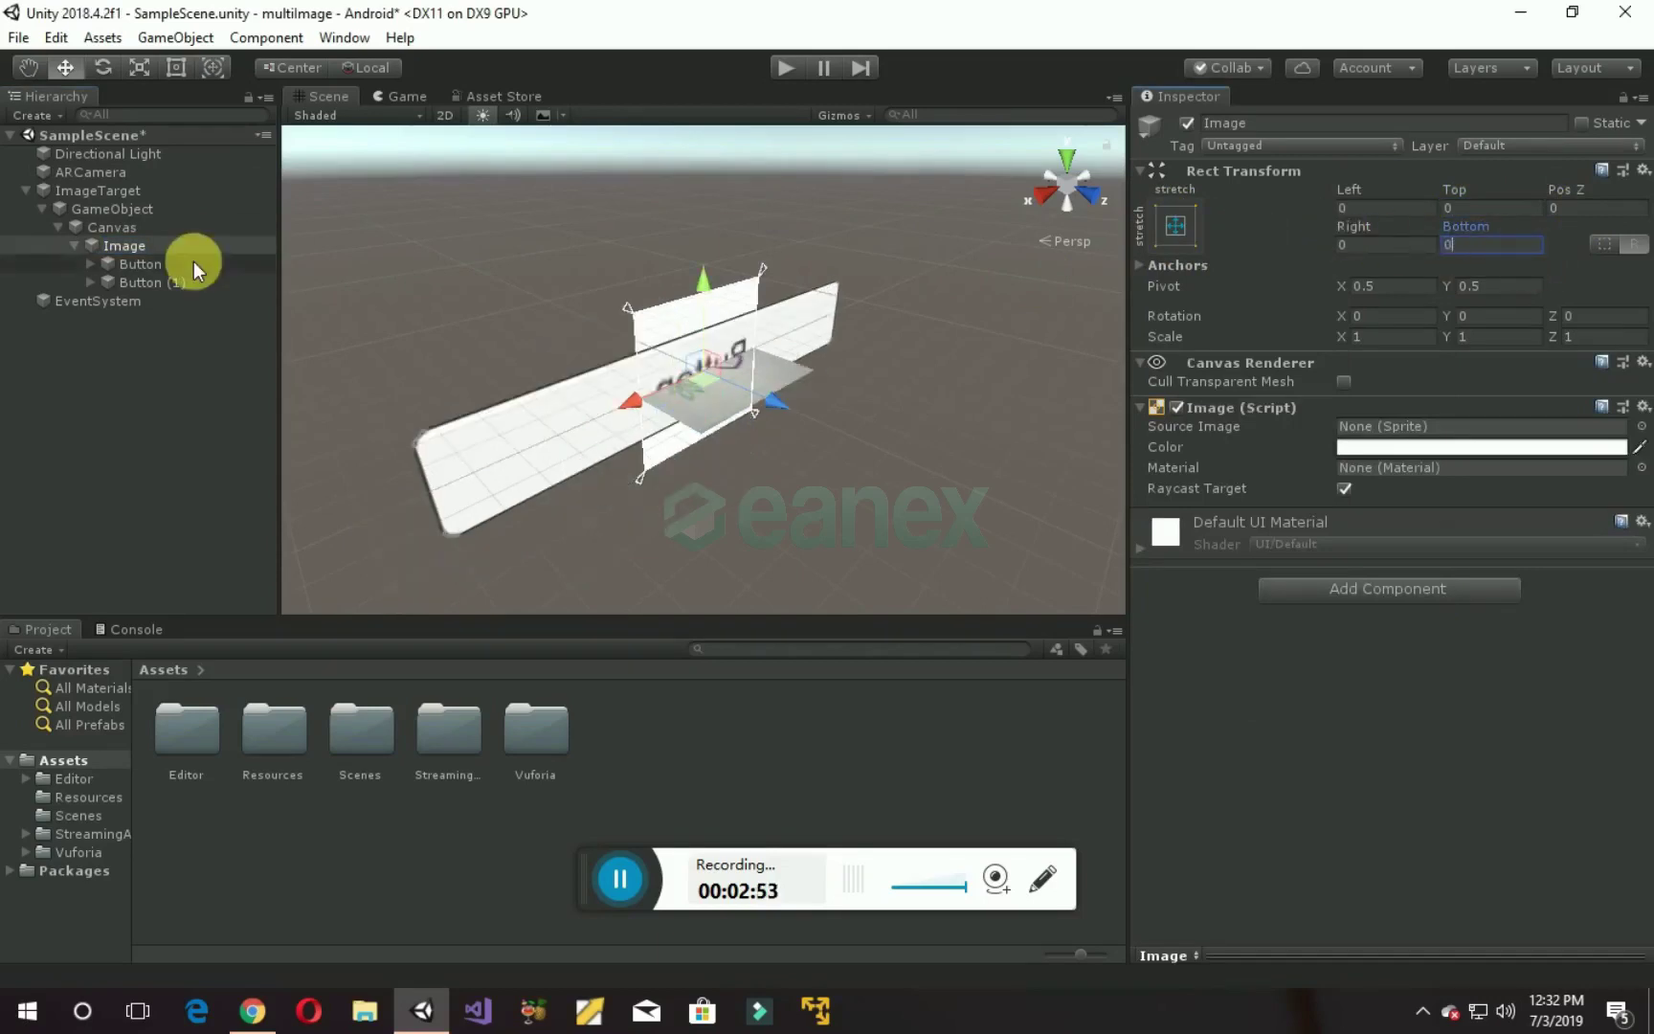
# Step: Make Button 6 by 6, anchored middle-right with Pos X 0
pyautogui.click(193, 261)
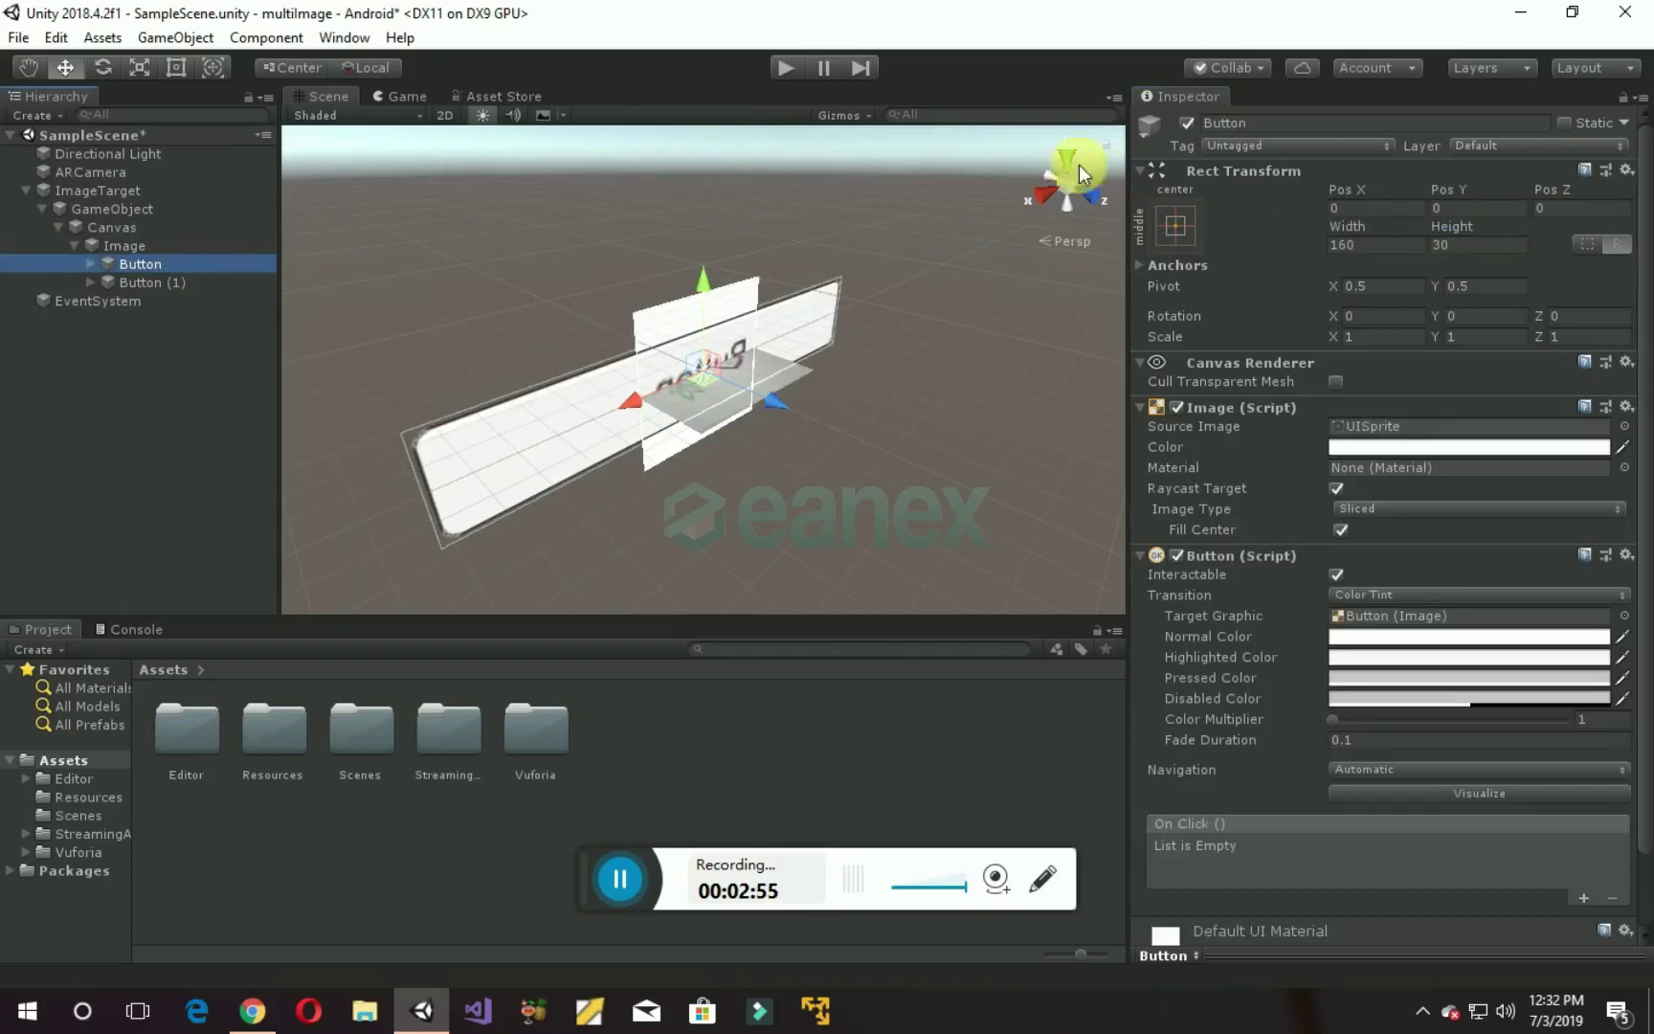
pyautogui.click(1370, 244)
pyautogui.write('6')
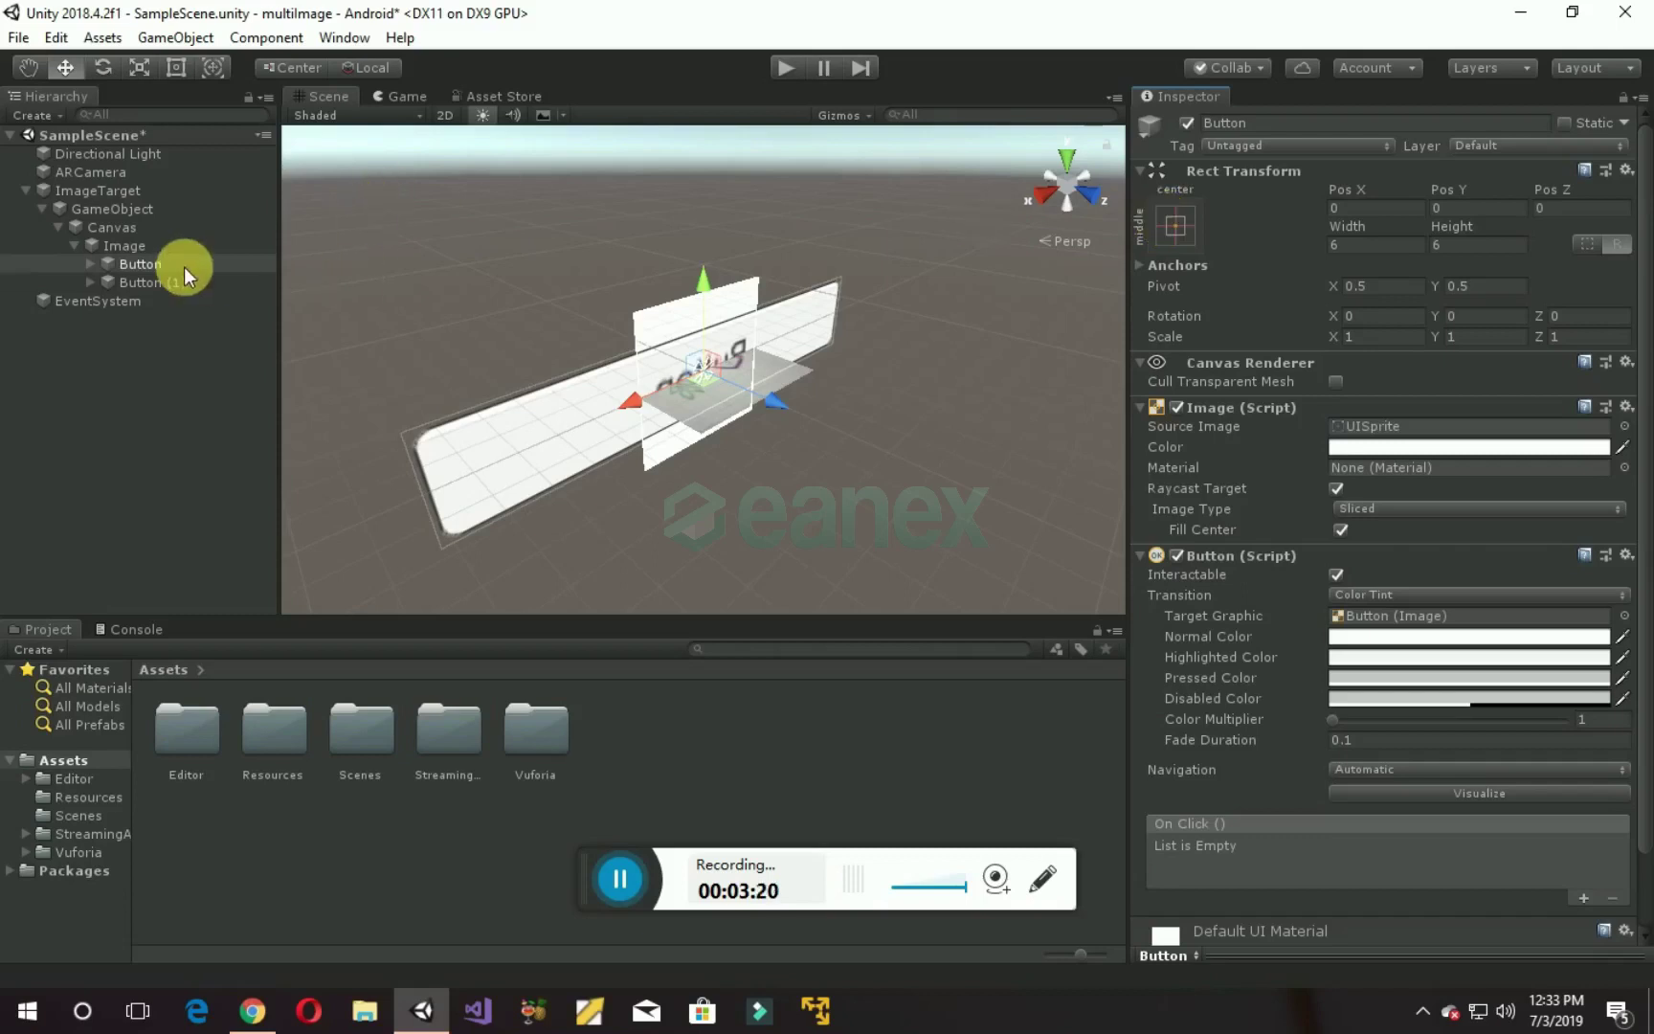
pyautogui.click(1175, 226)
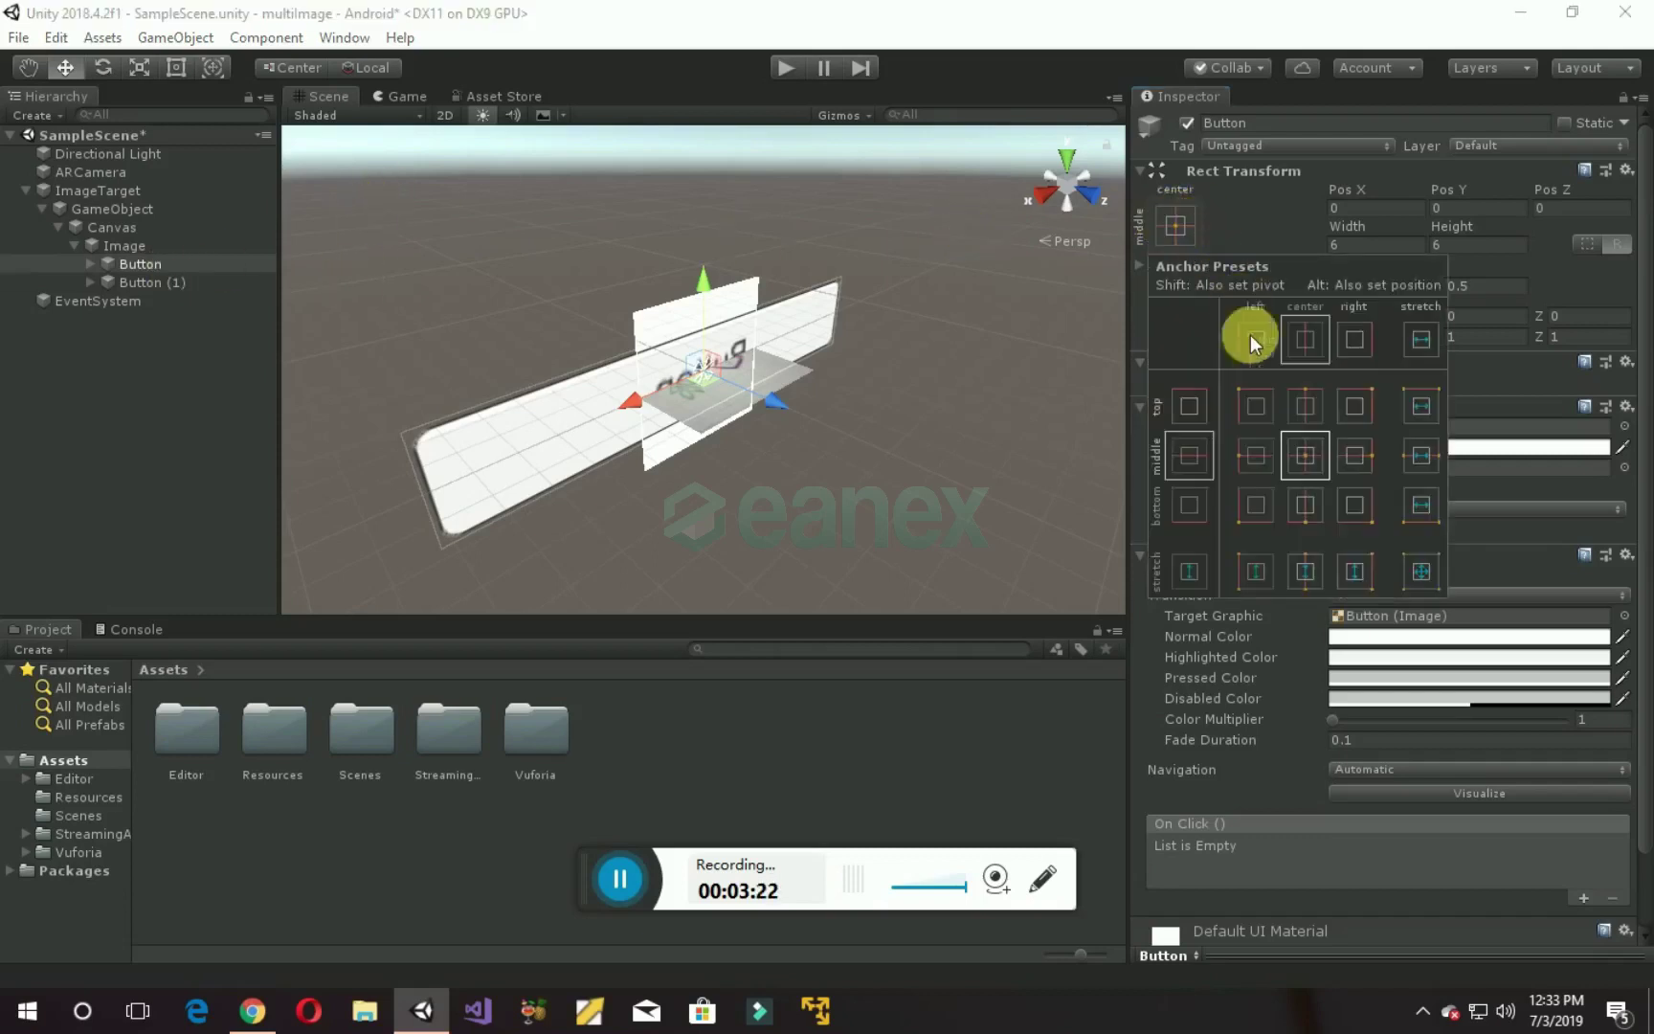
pyautogui.click(1358, 452)
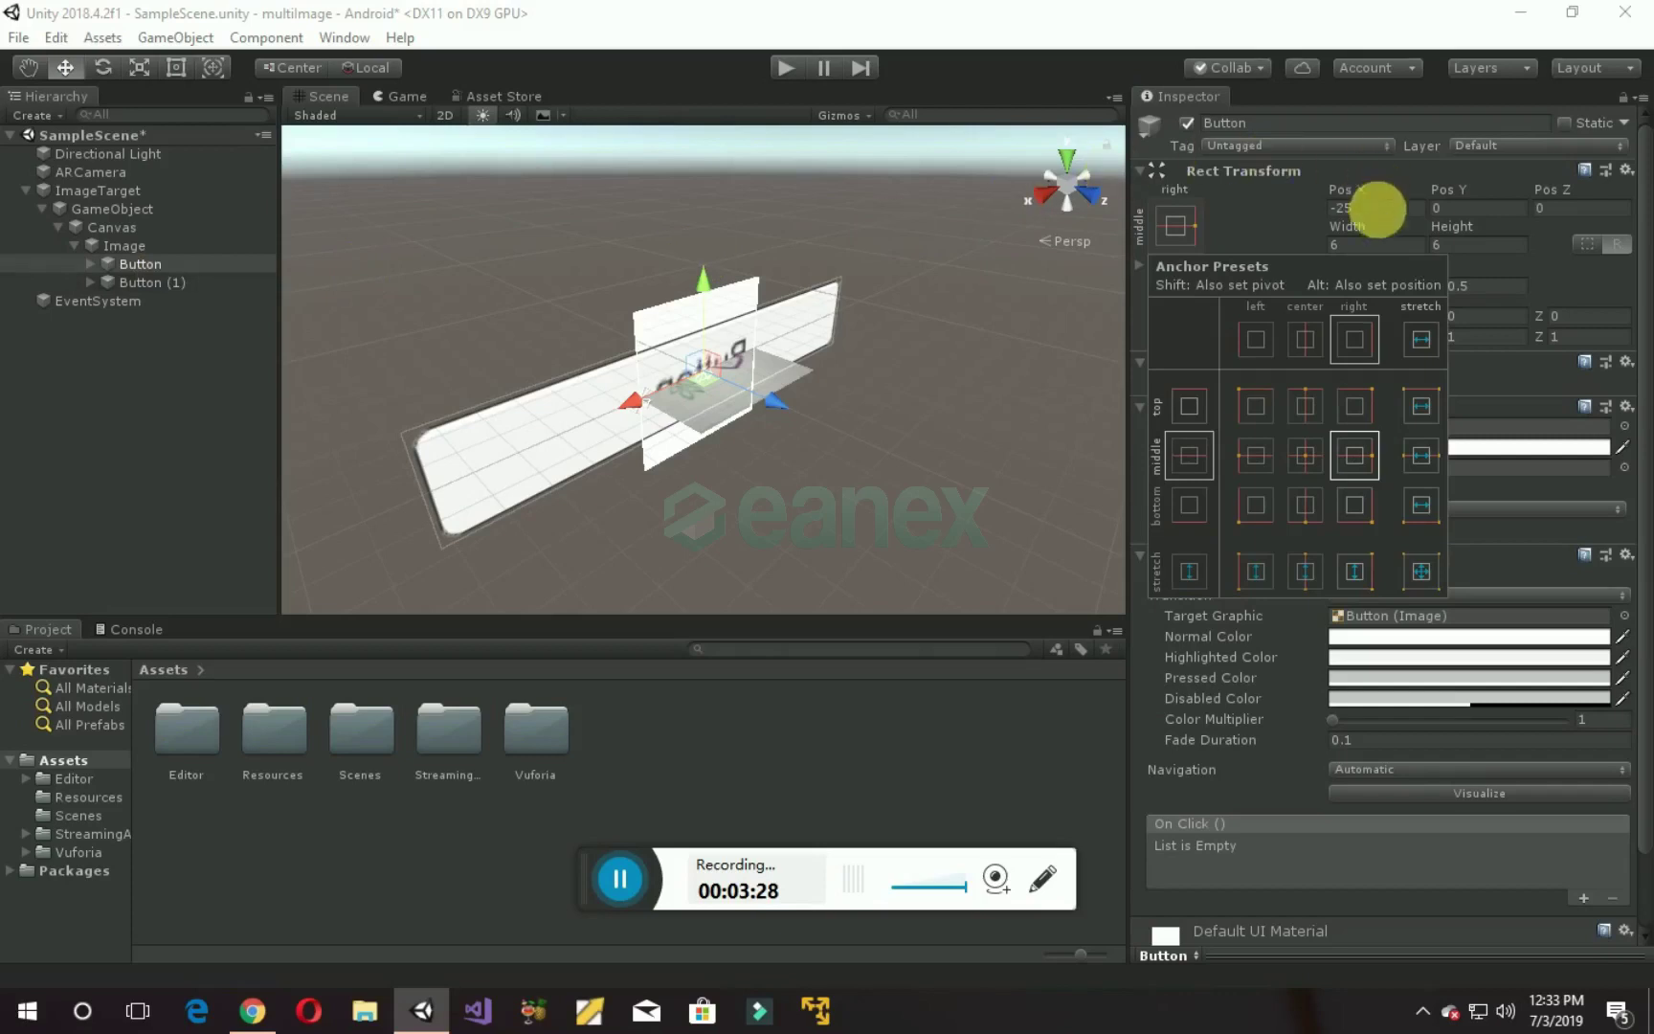
pyautogui.click(1377, 209)
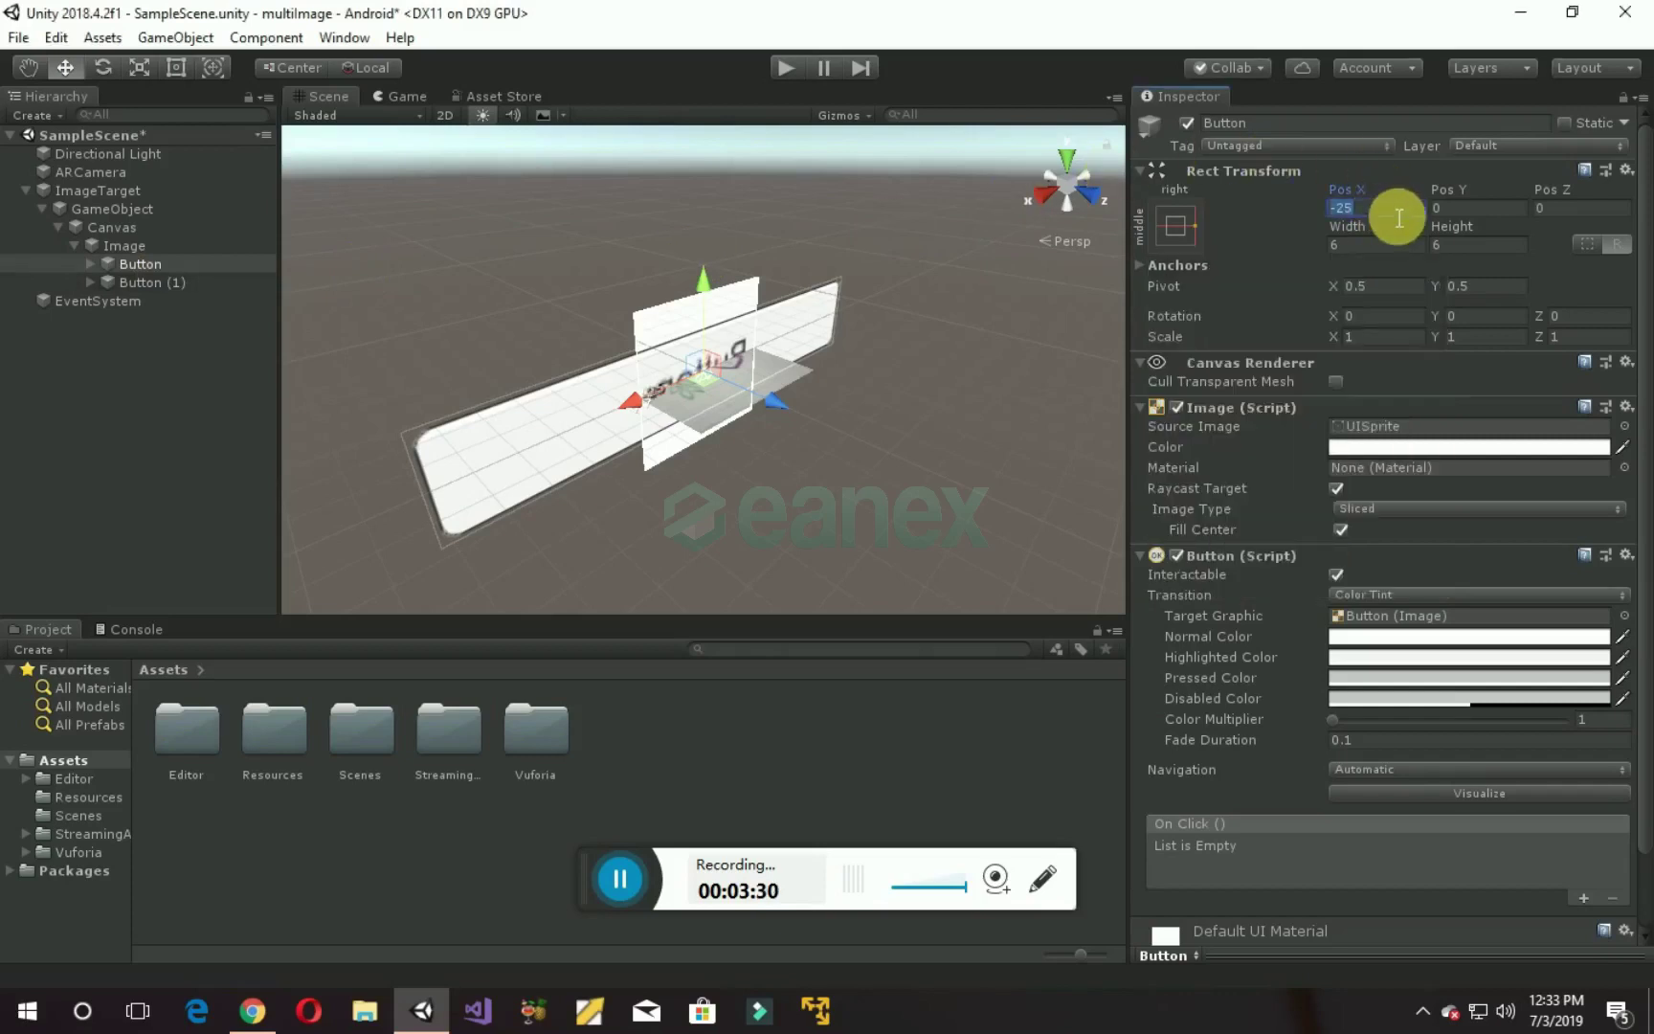
pyautogui.write('0')
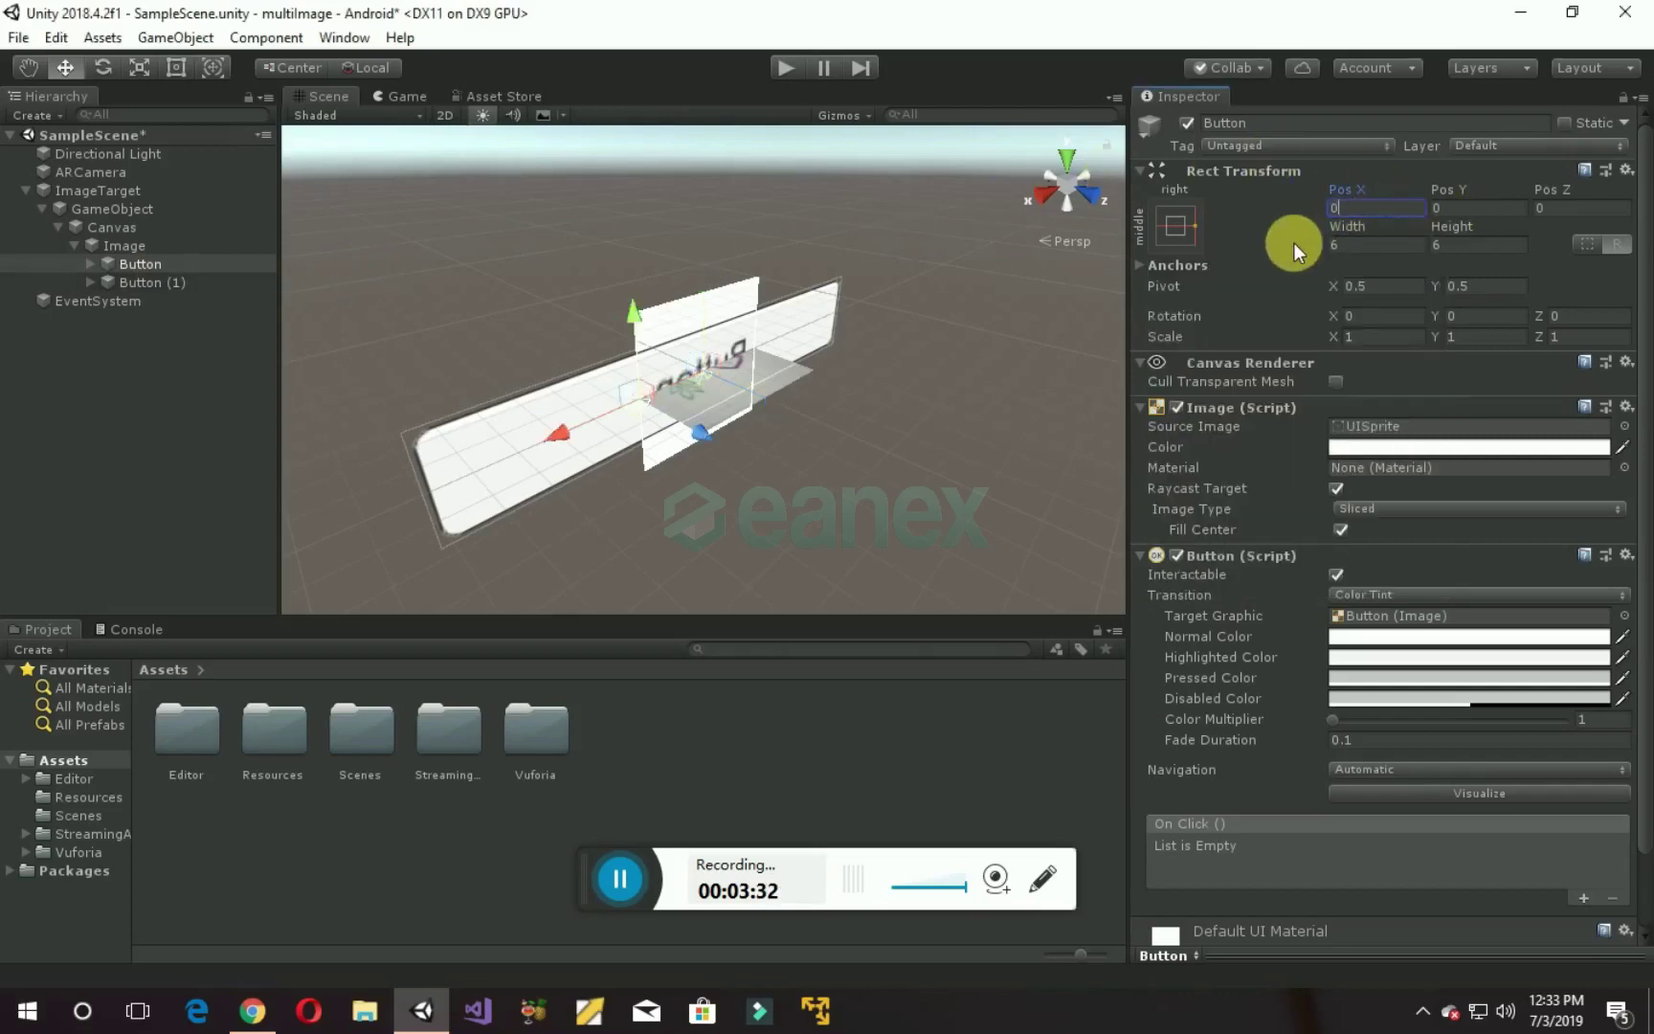
# Step: Make Button (1) 6 by 6, anchored middle-left with Pos X 0
pyautogui.click(146, 283)
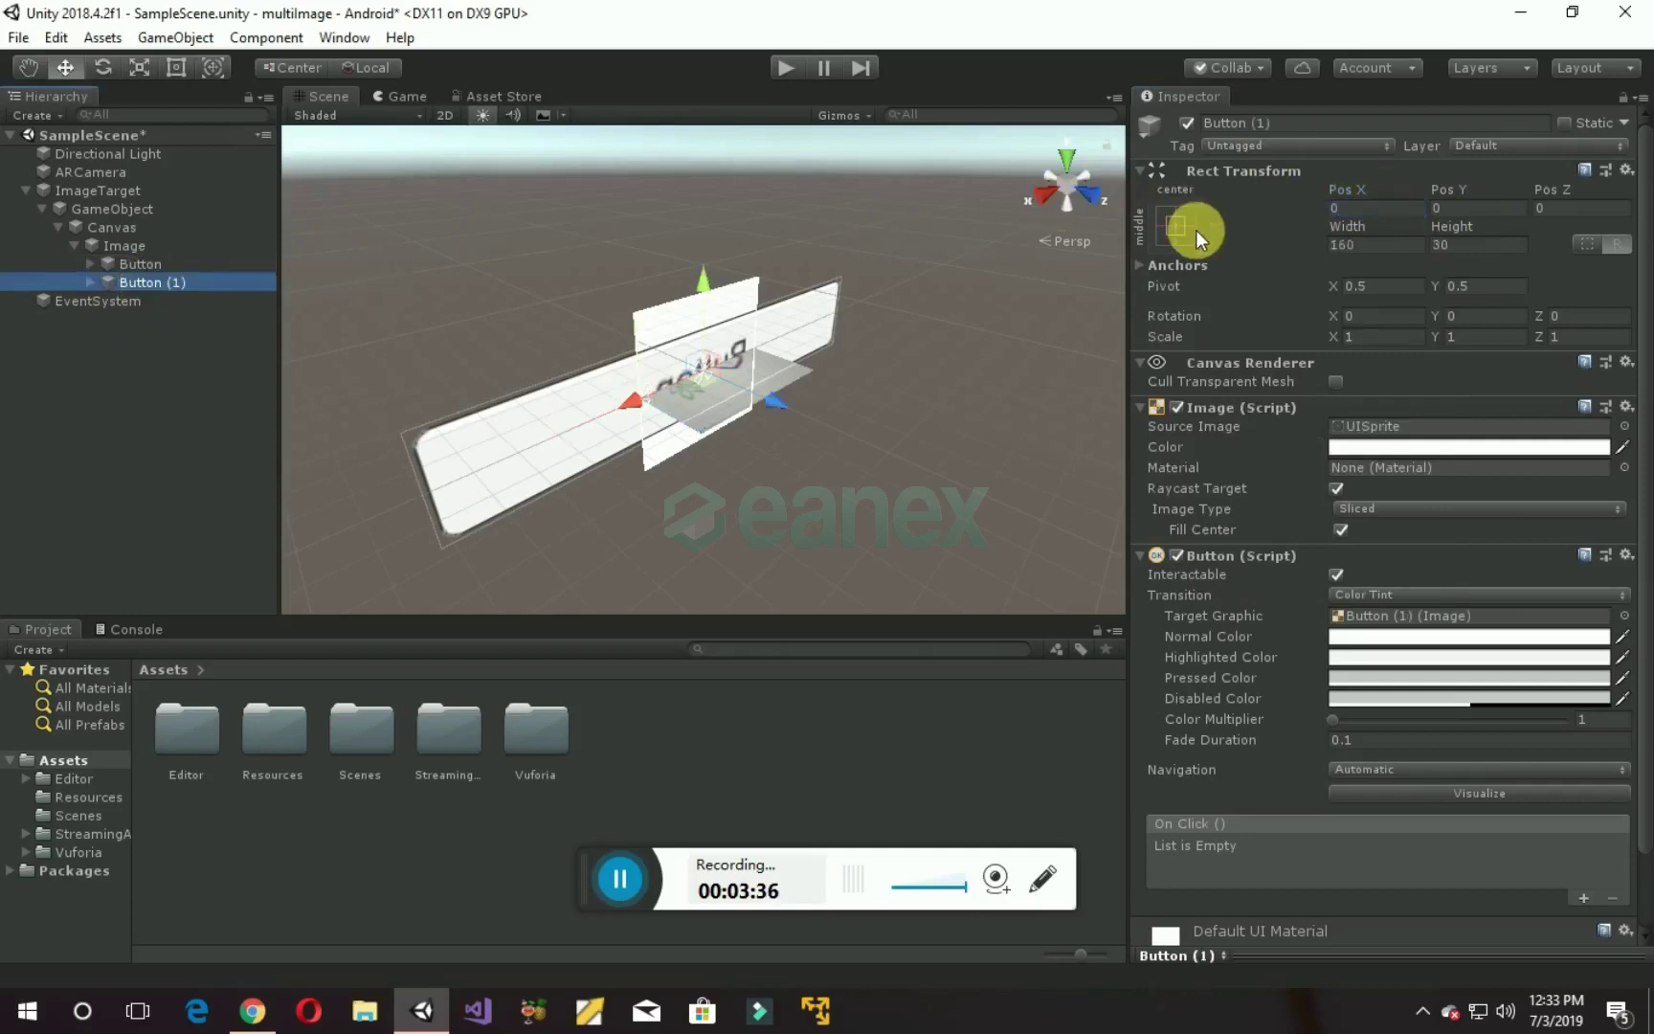
pyautogui.click(1382, 243)
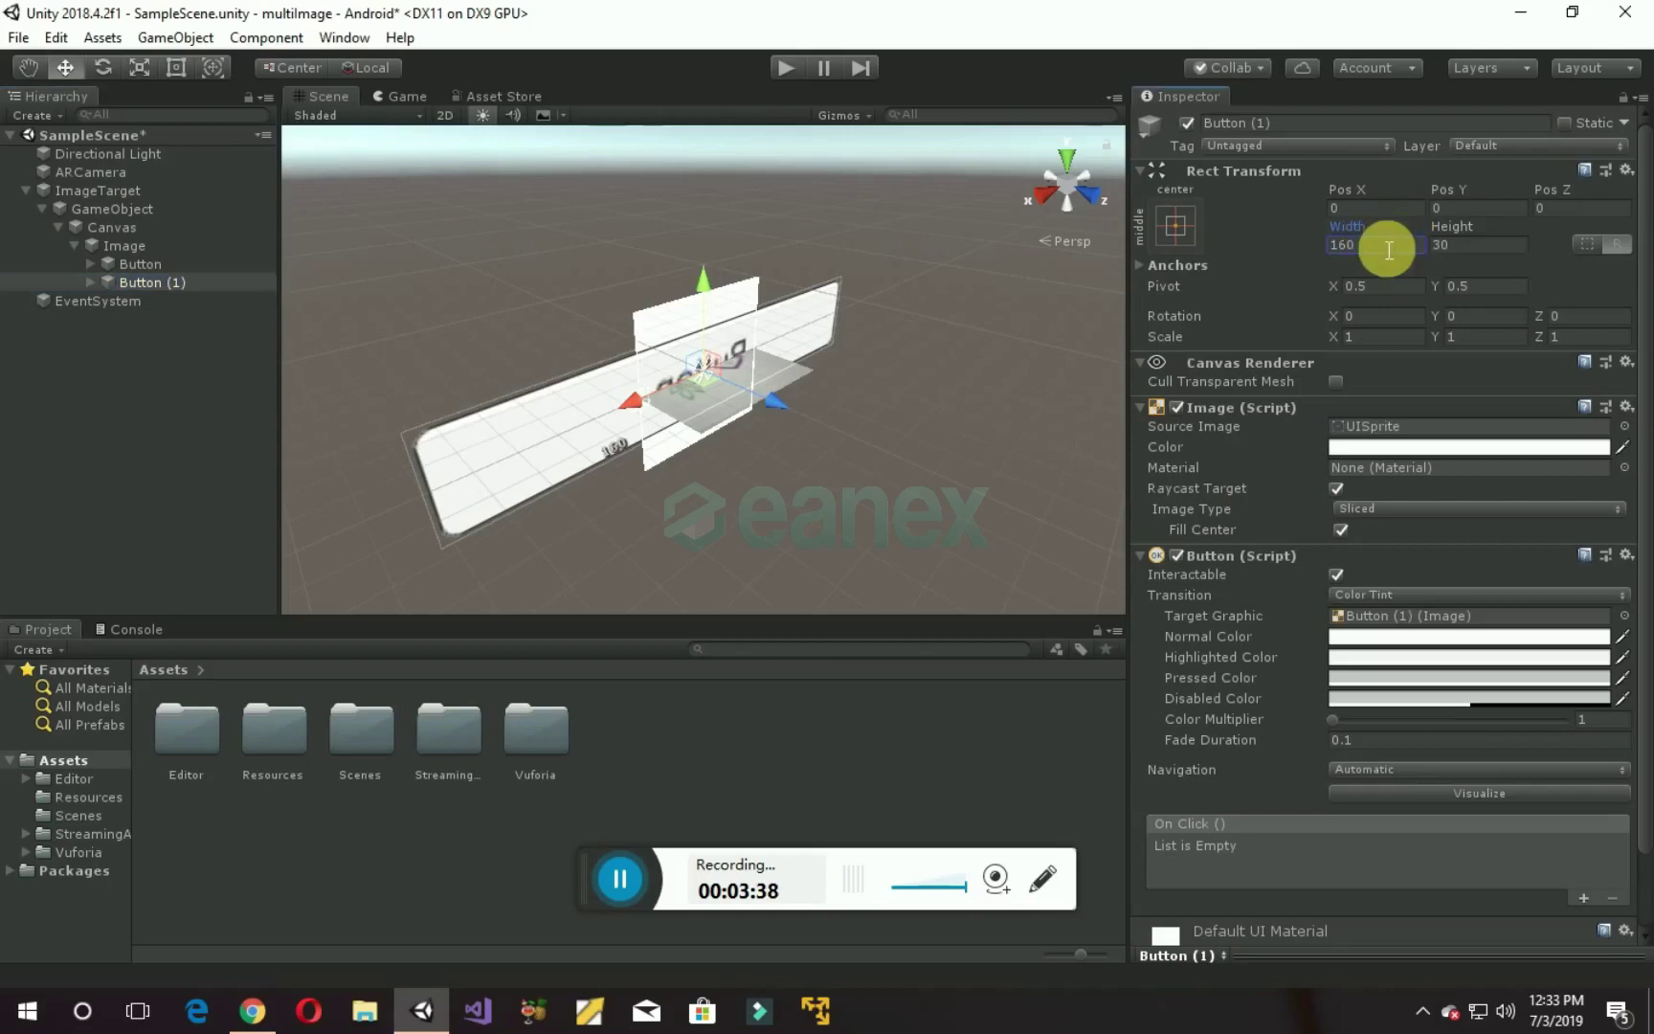
pyautogui.write('6')
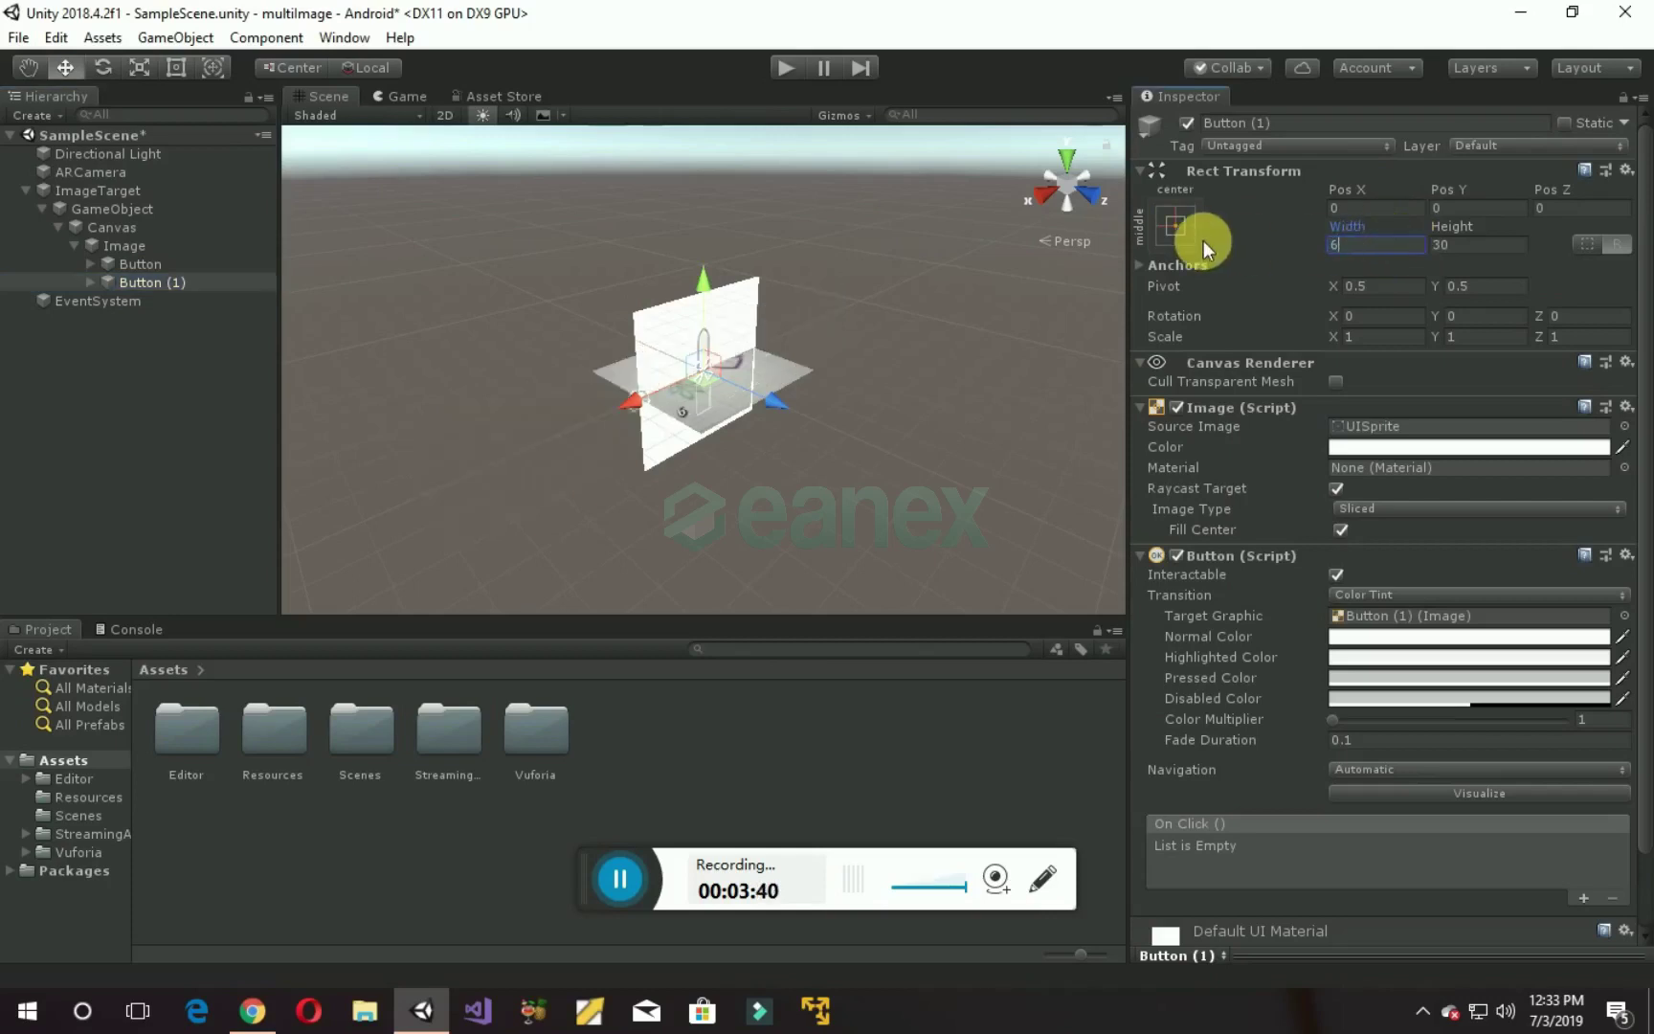
pyautogui.press('Tab')
pyautogui.write('6')
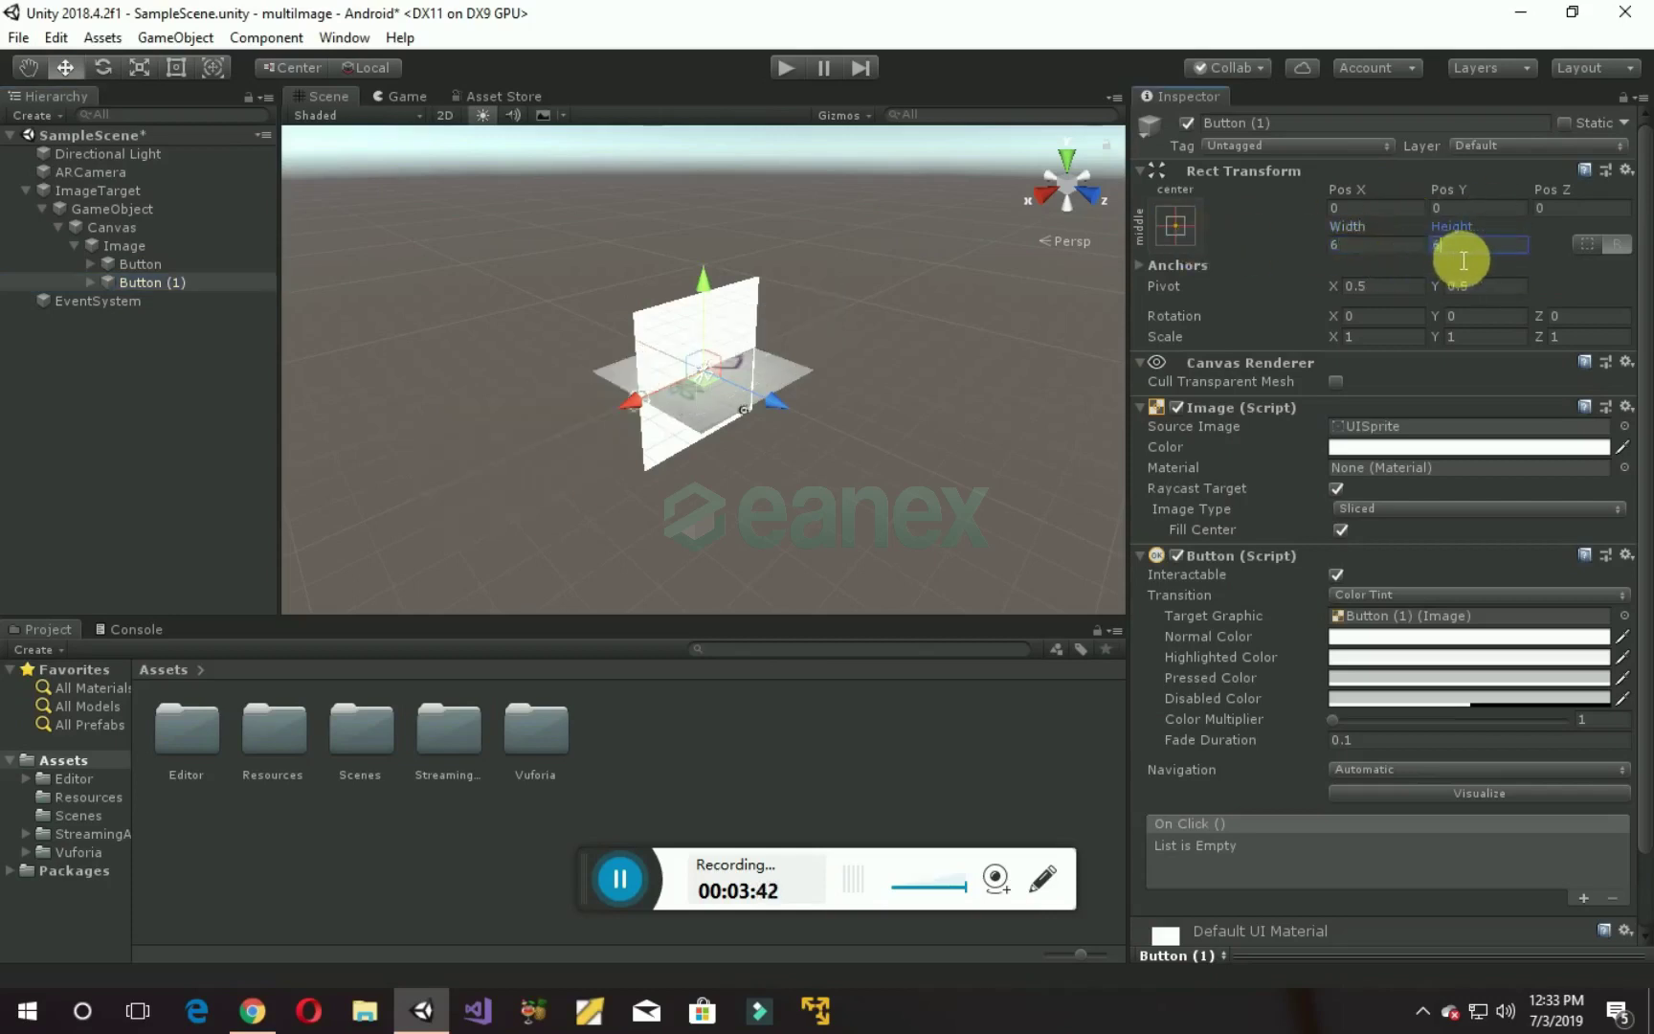
pyautogui.click(1172, 223)
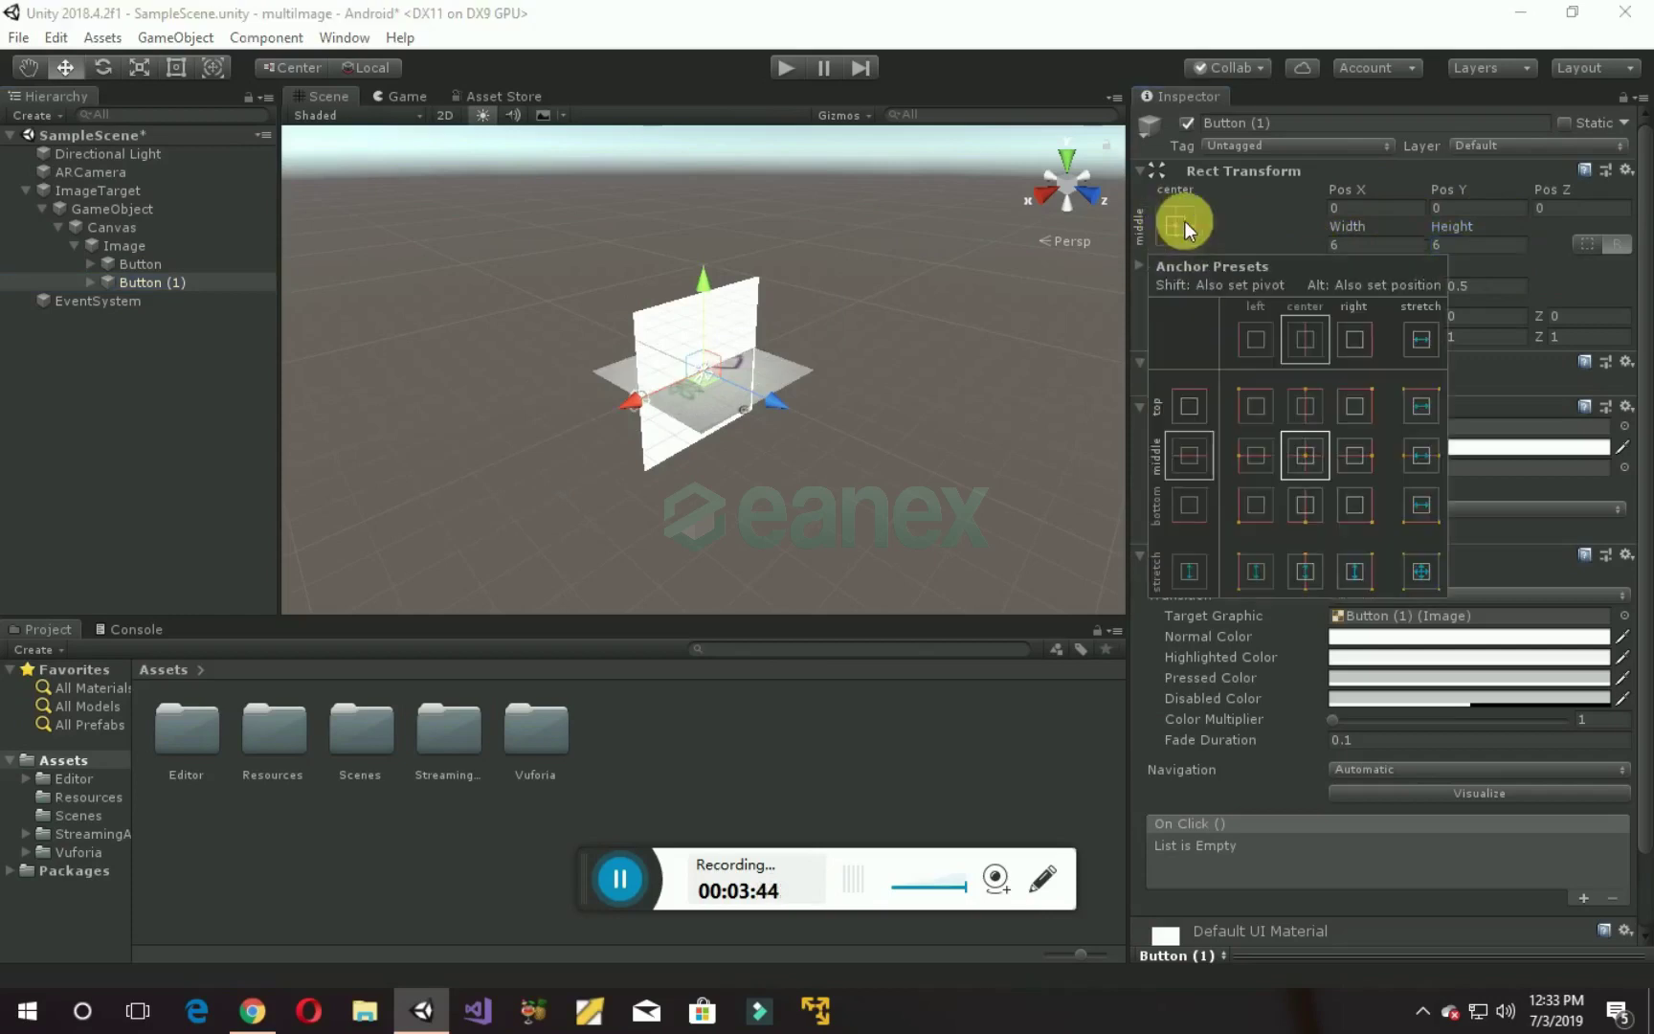
pyautogui.click(1262, 452)
pyautogui.click(1357, 208)
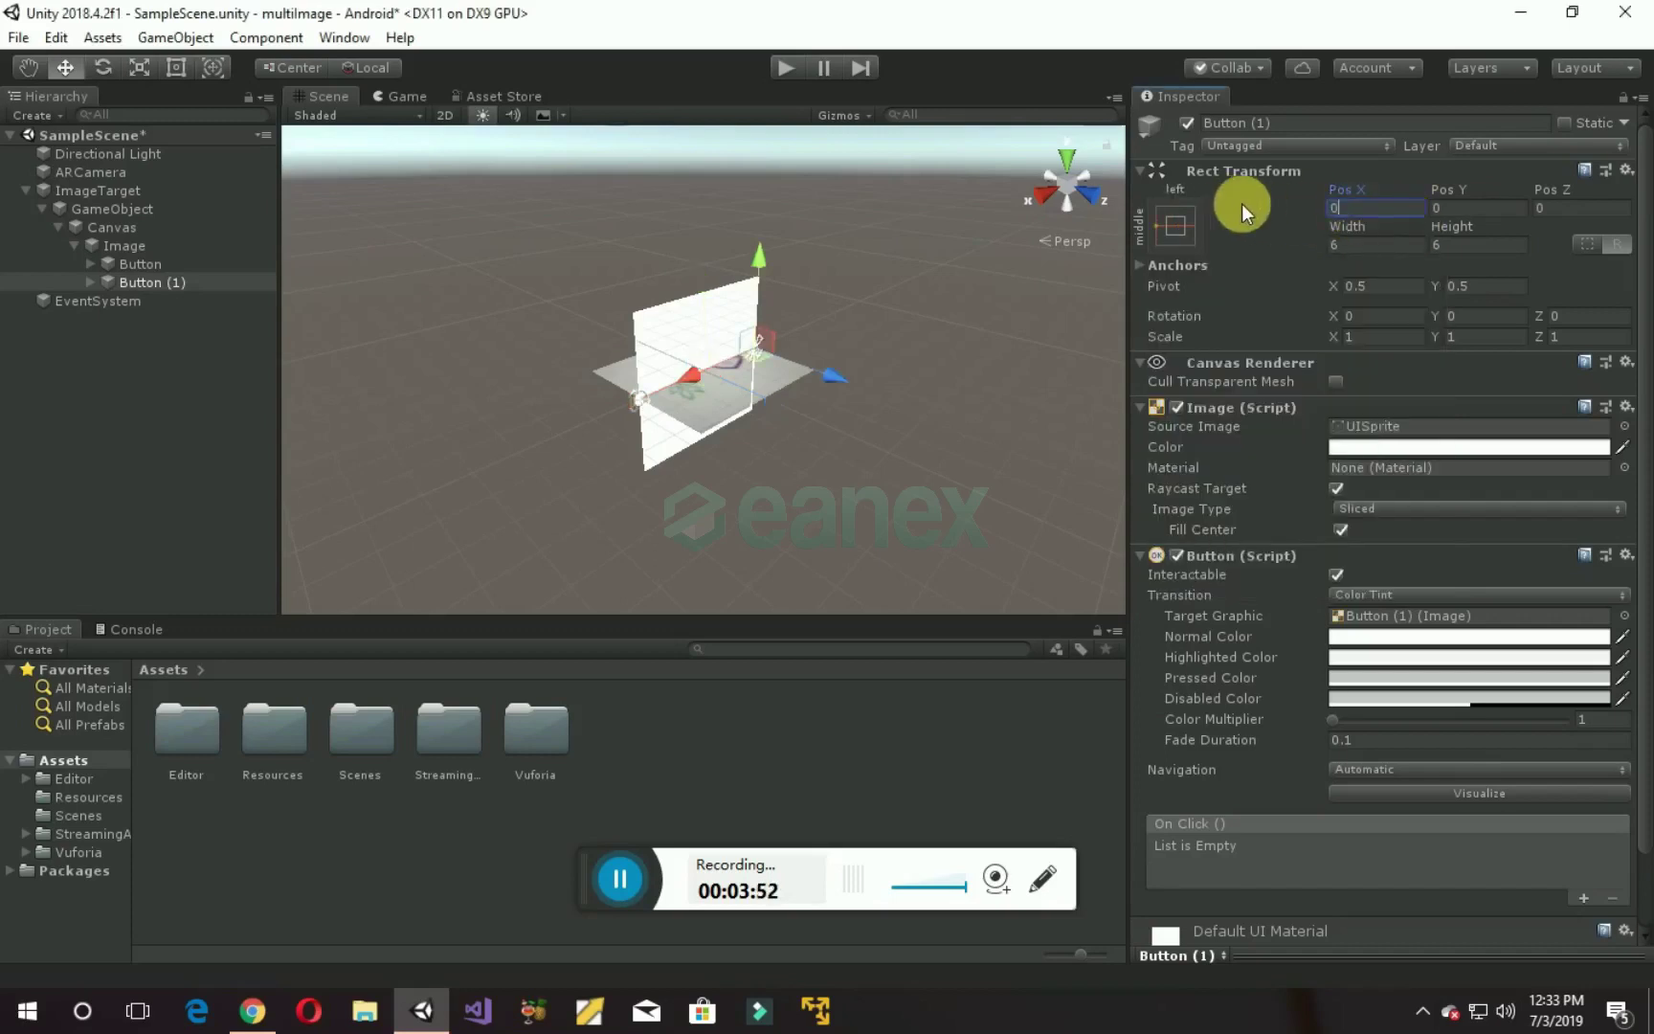
pyautogui.click(844, 284)
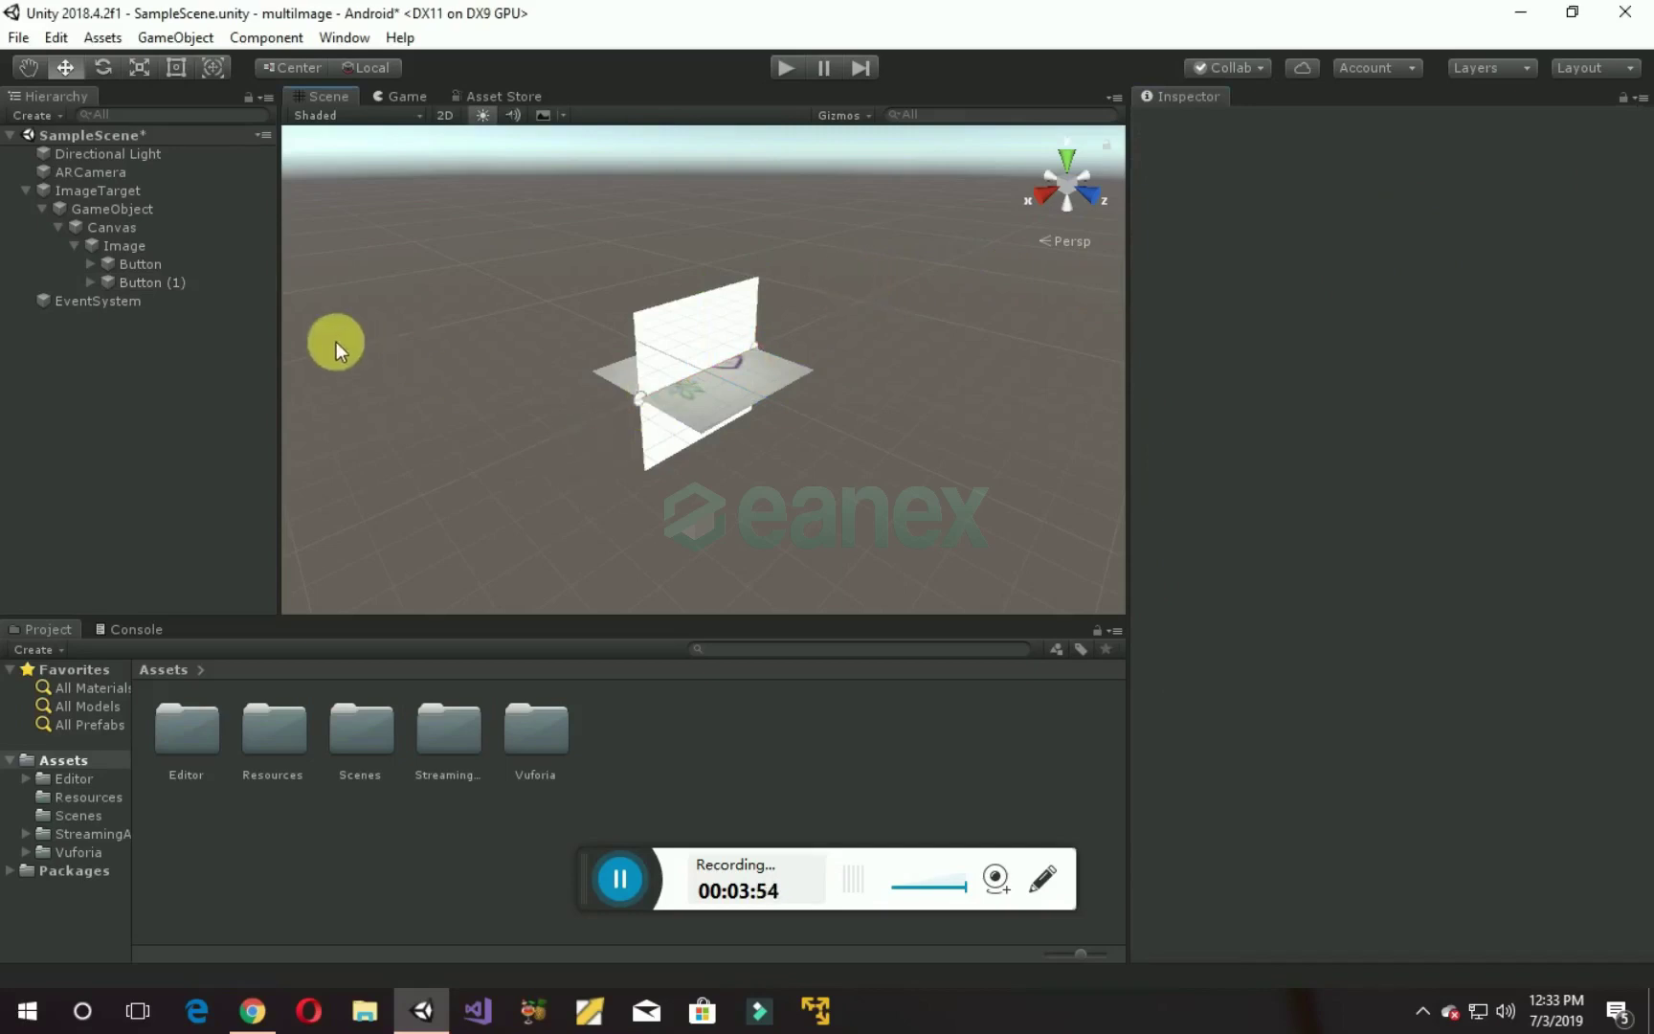
# Step: Set the Canvas Rotation X to 90 so the UI lies flat on the image target
pyautogui.click(167, 282)
pyautogui.click(168, 219)
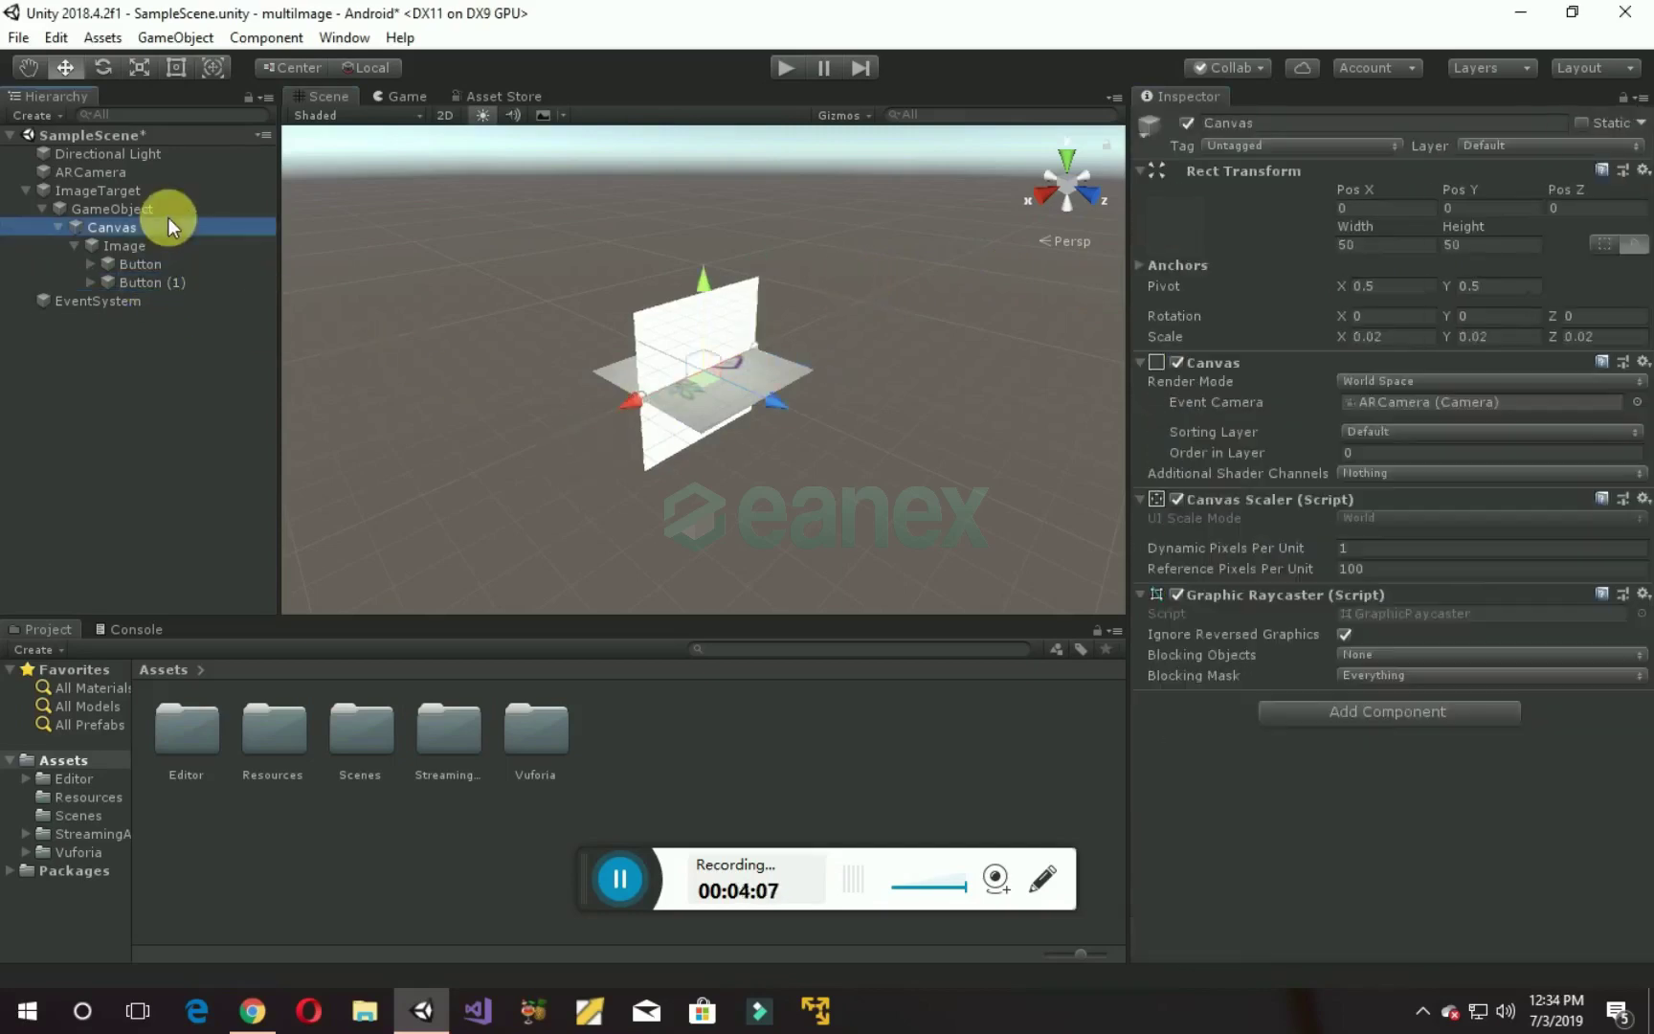
pyautogui.click(1409, 318)
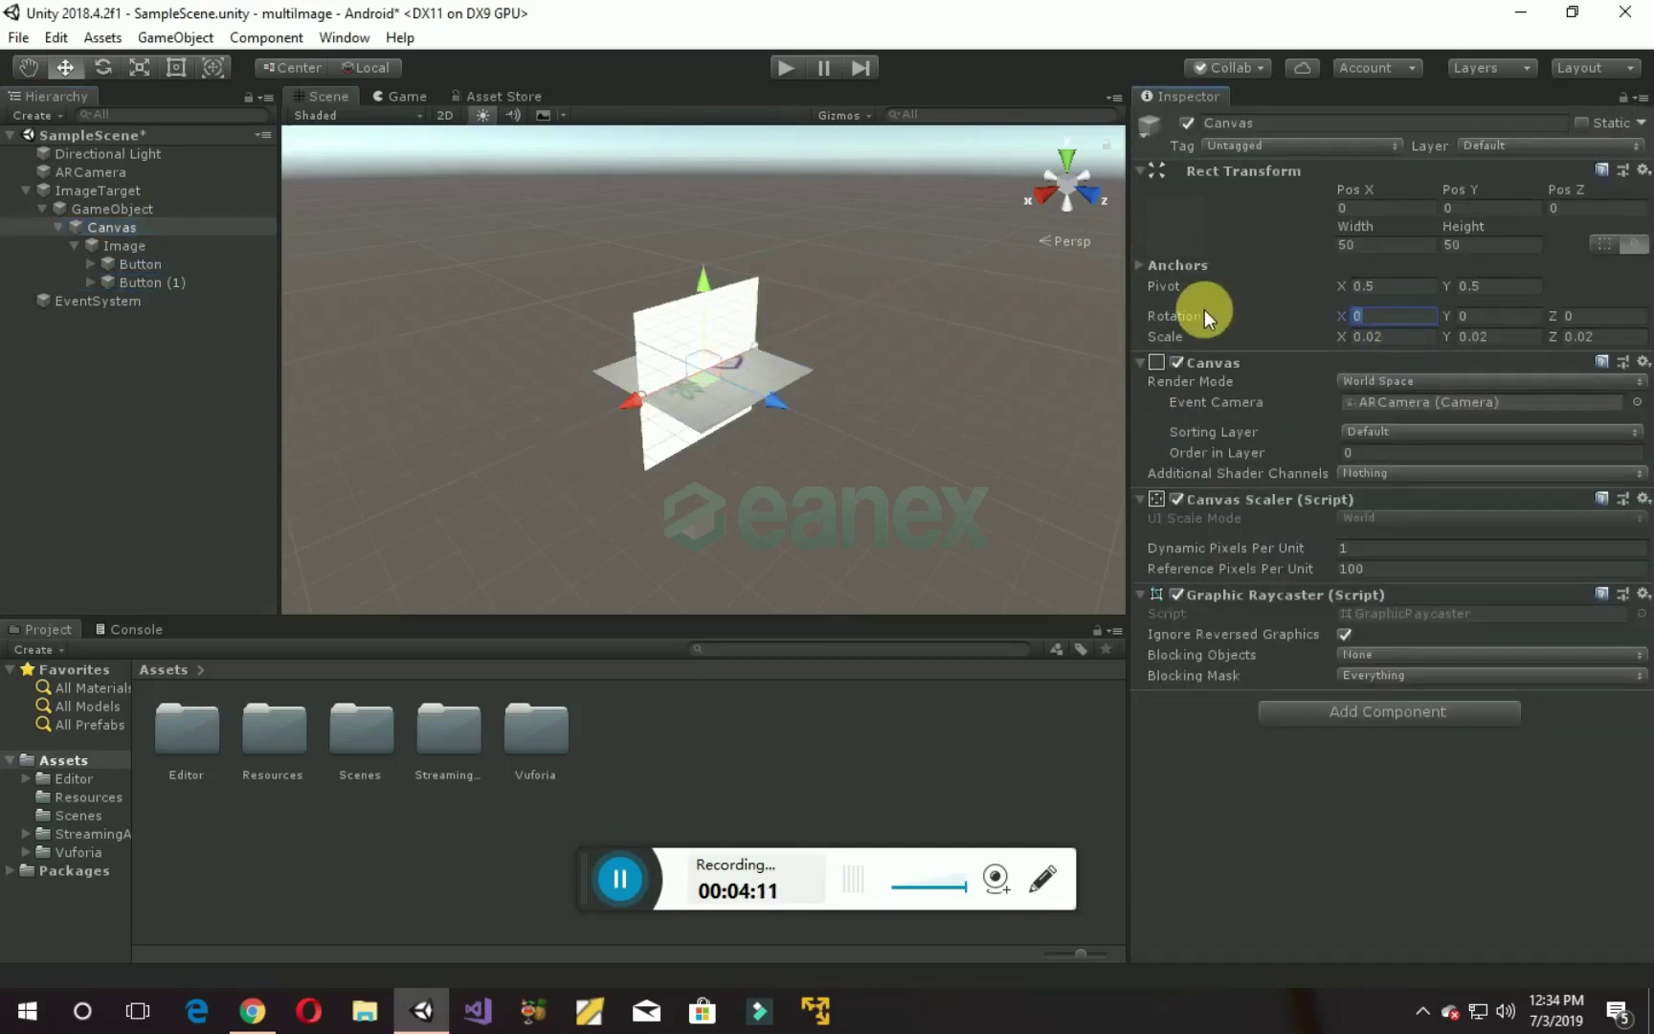
pyautogui.write('90')
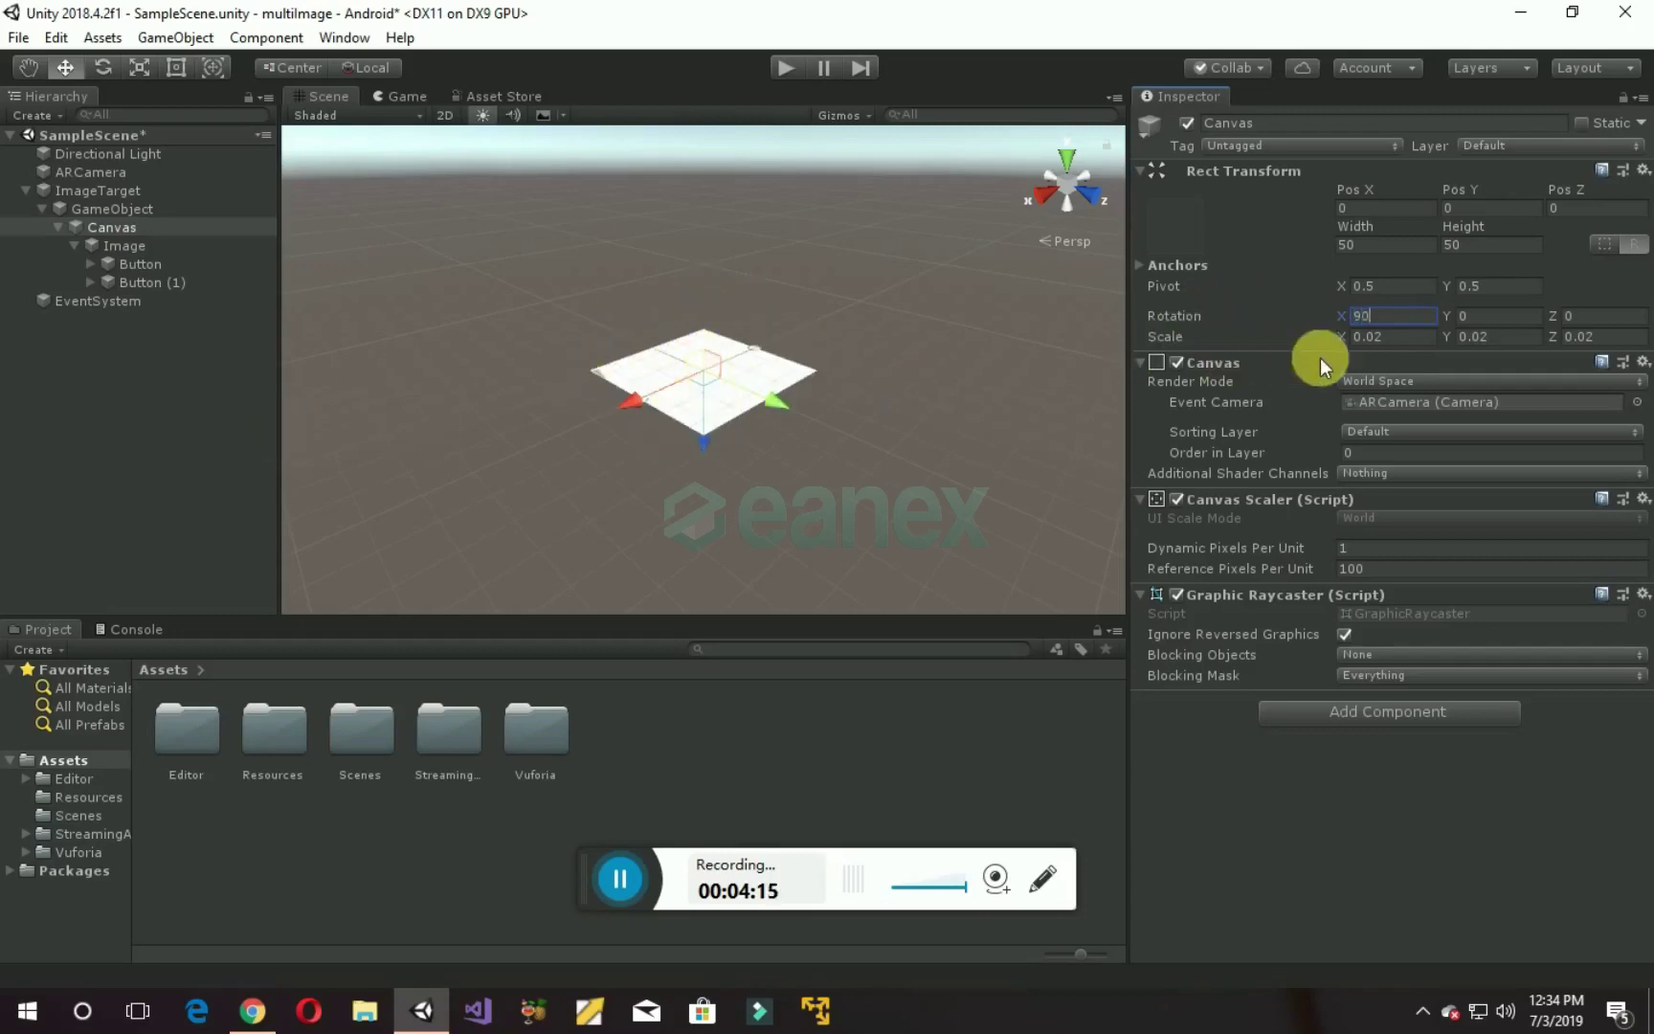
pyautogui.click(118, 305)
# Step: Add a Sprite Renderer component to the Image through the 'spr' component search
pyautogui.click(127, 245)
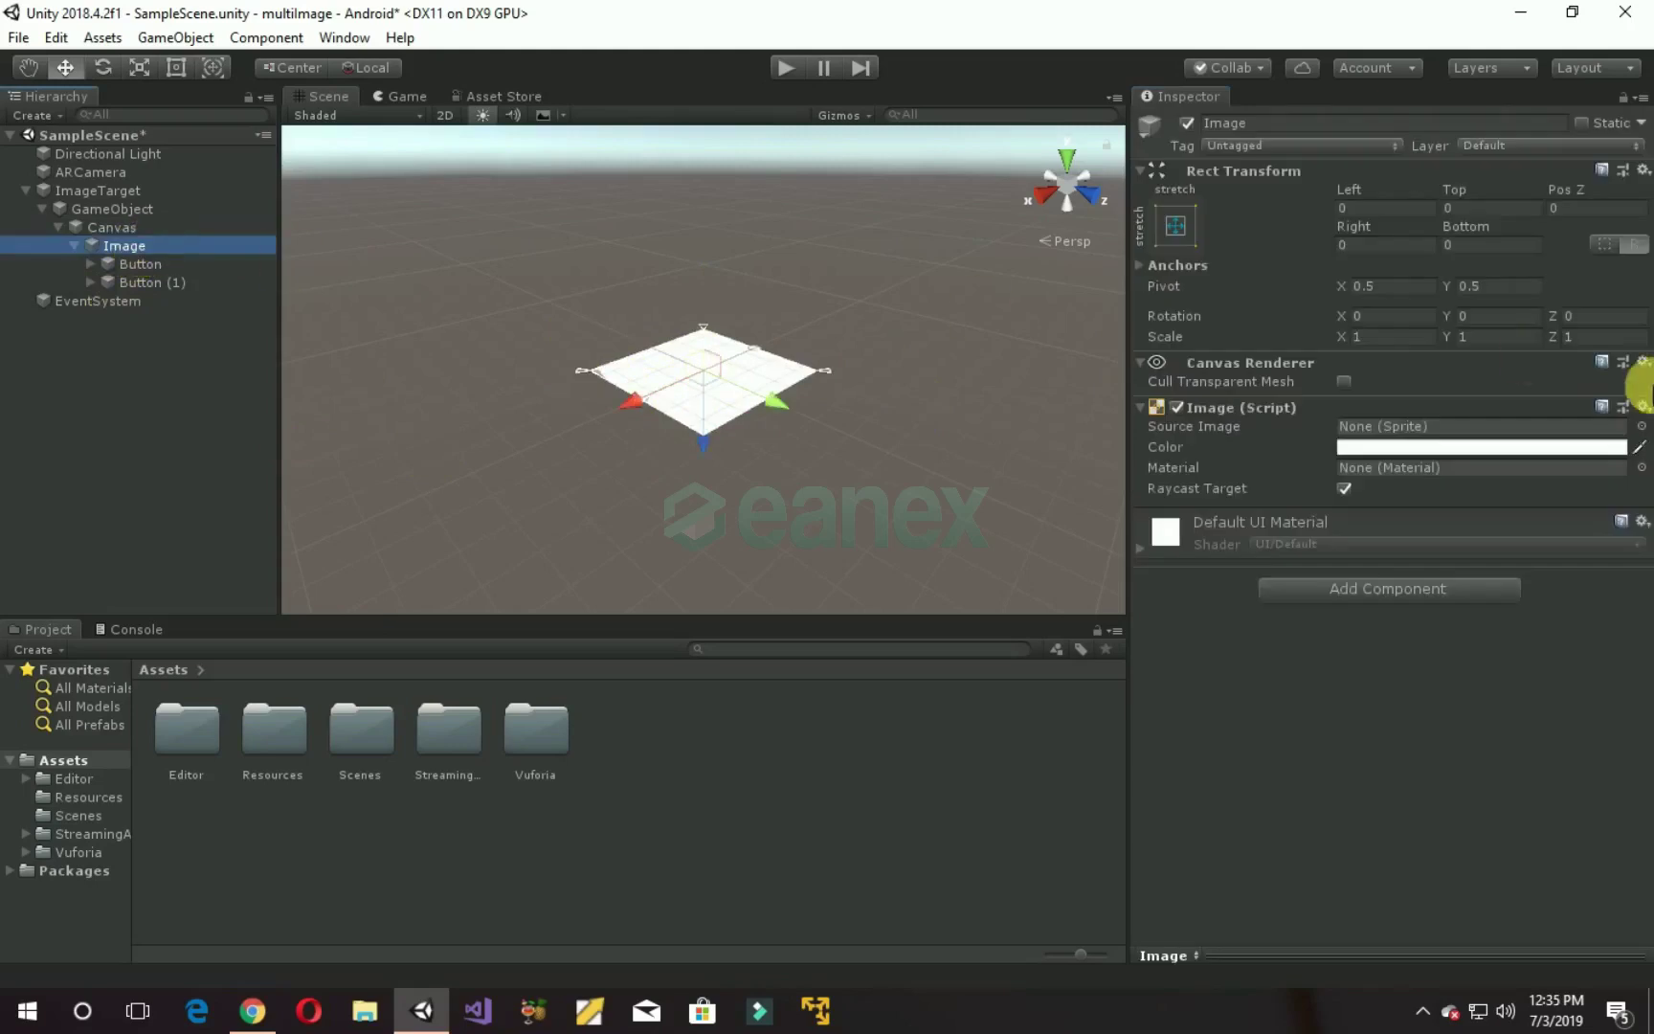
pyautogui.click(1642, 408)
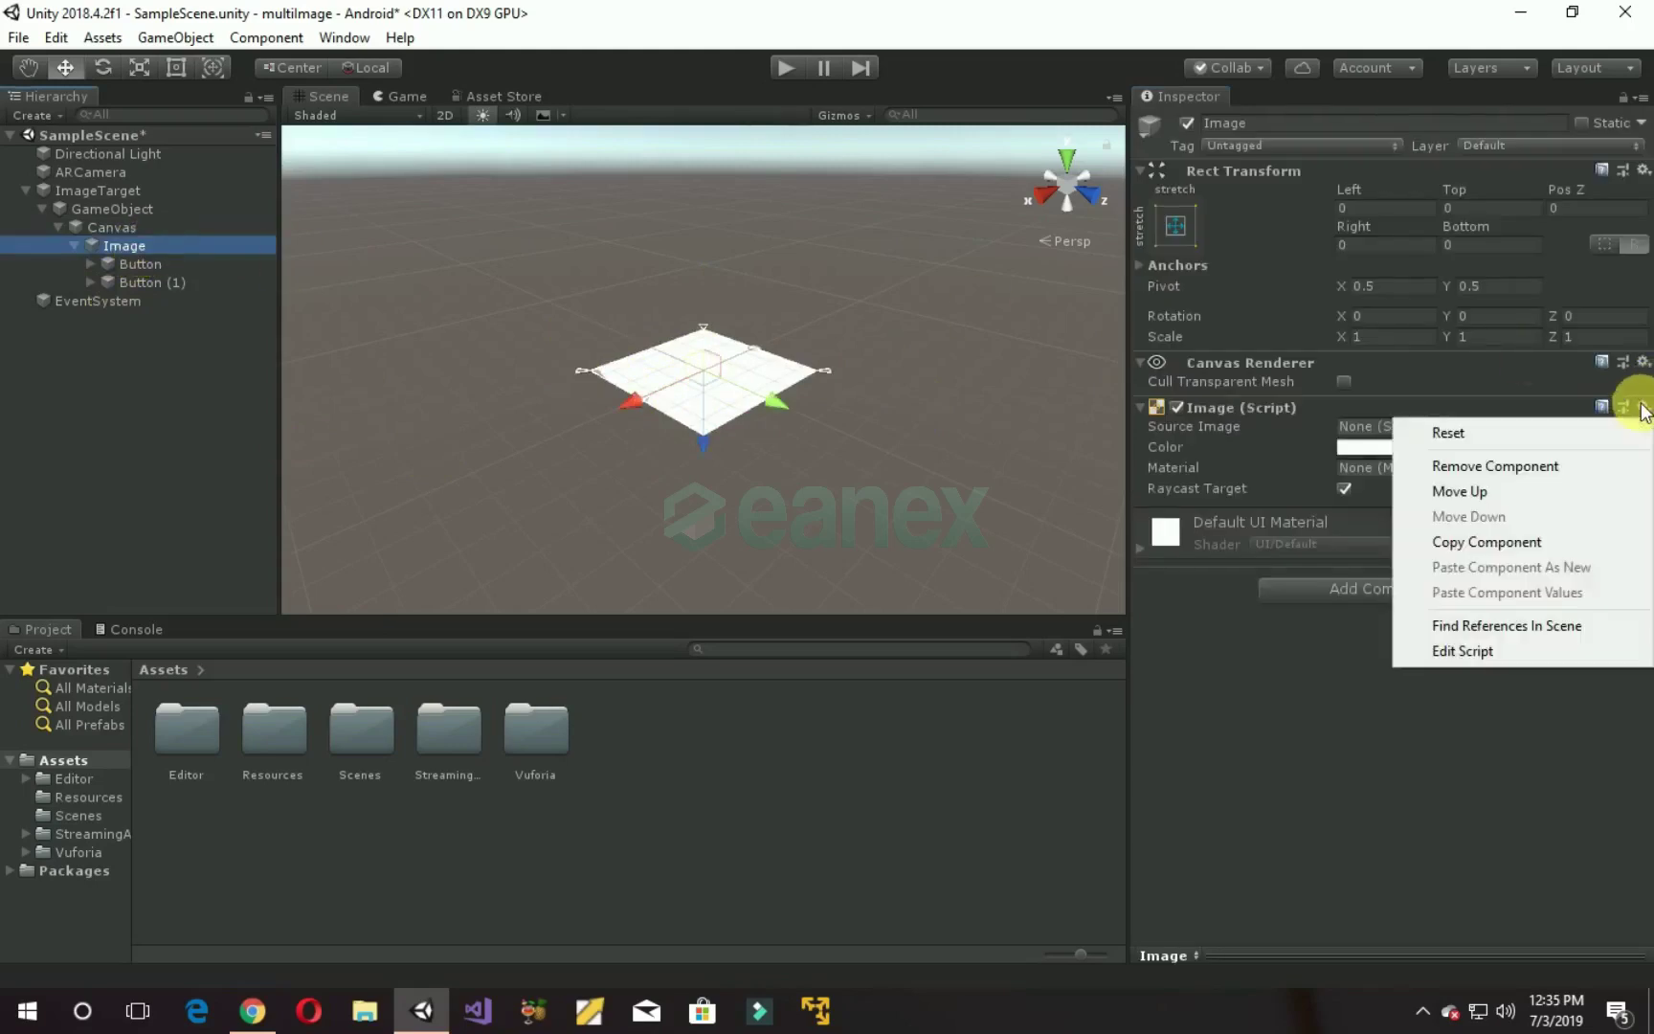
pyautogui.click(1564, 471)
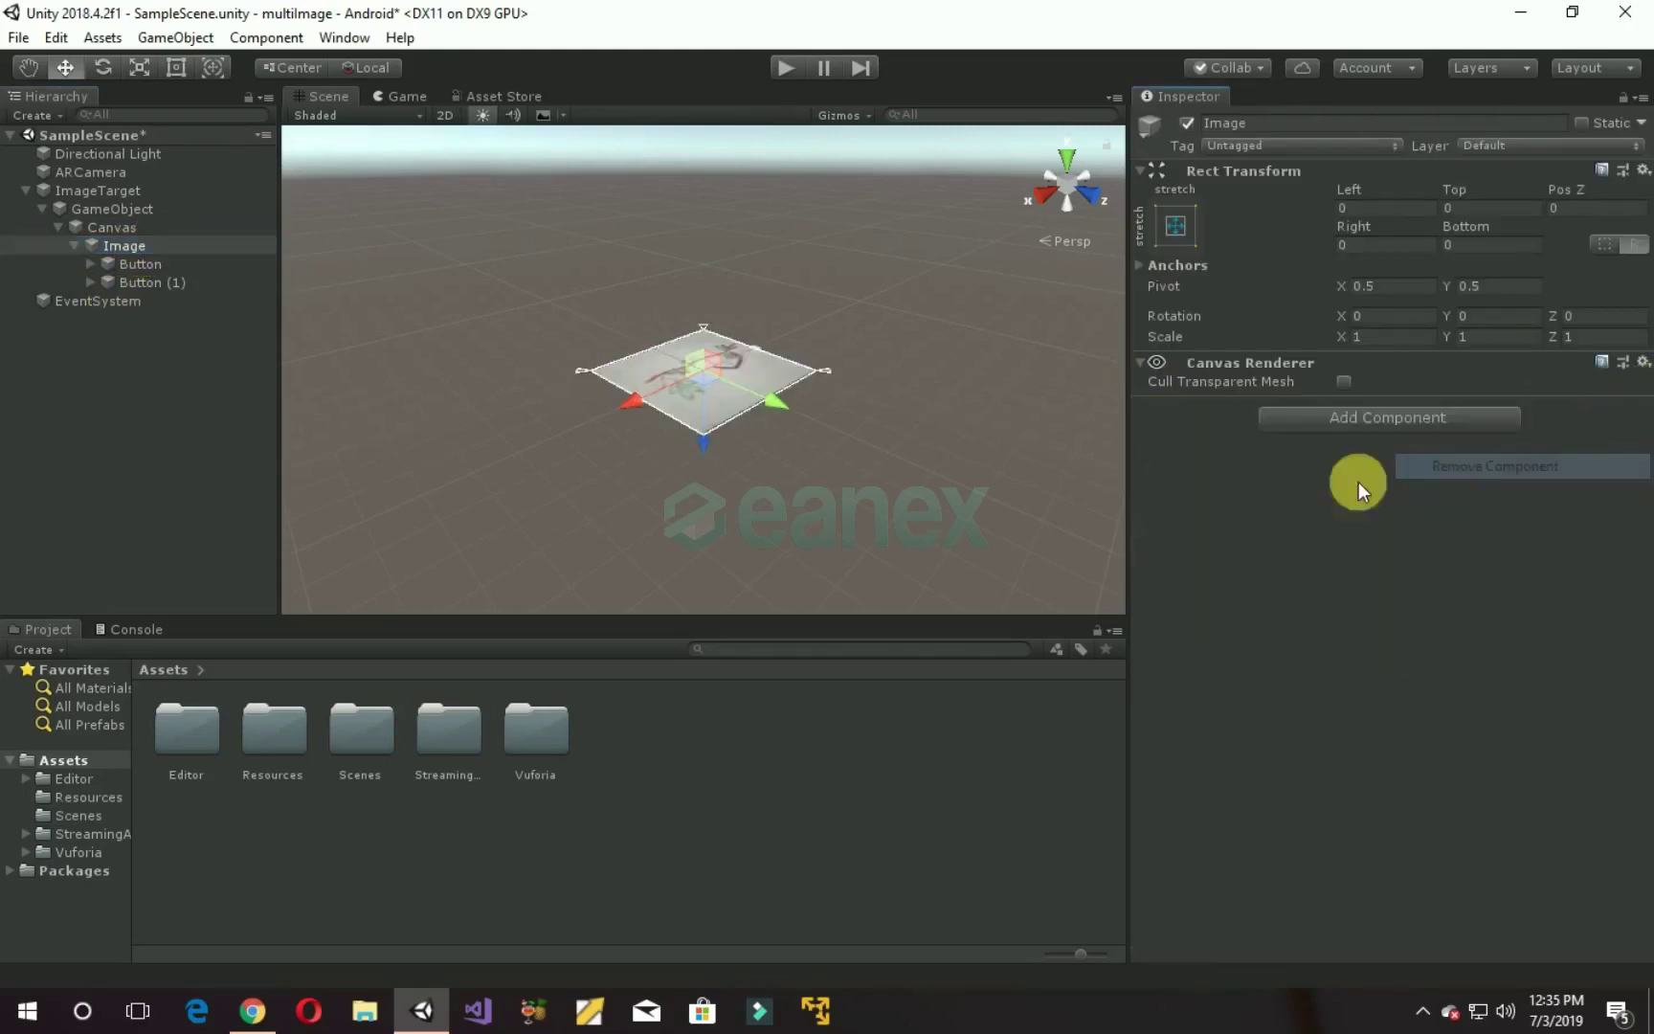
pyautogui.click(1385, 425)
pyautogui.write('s')
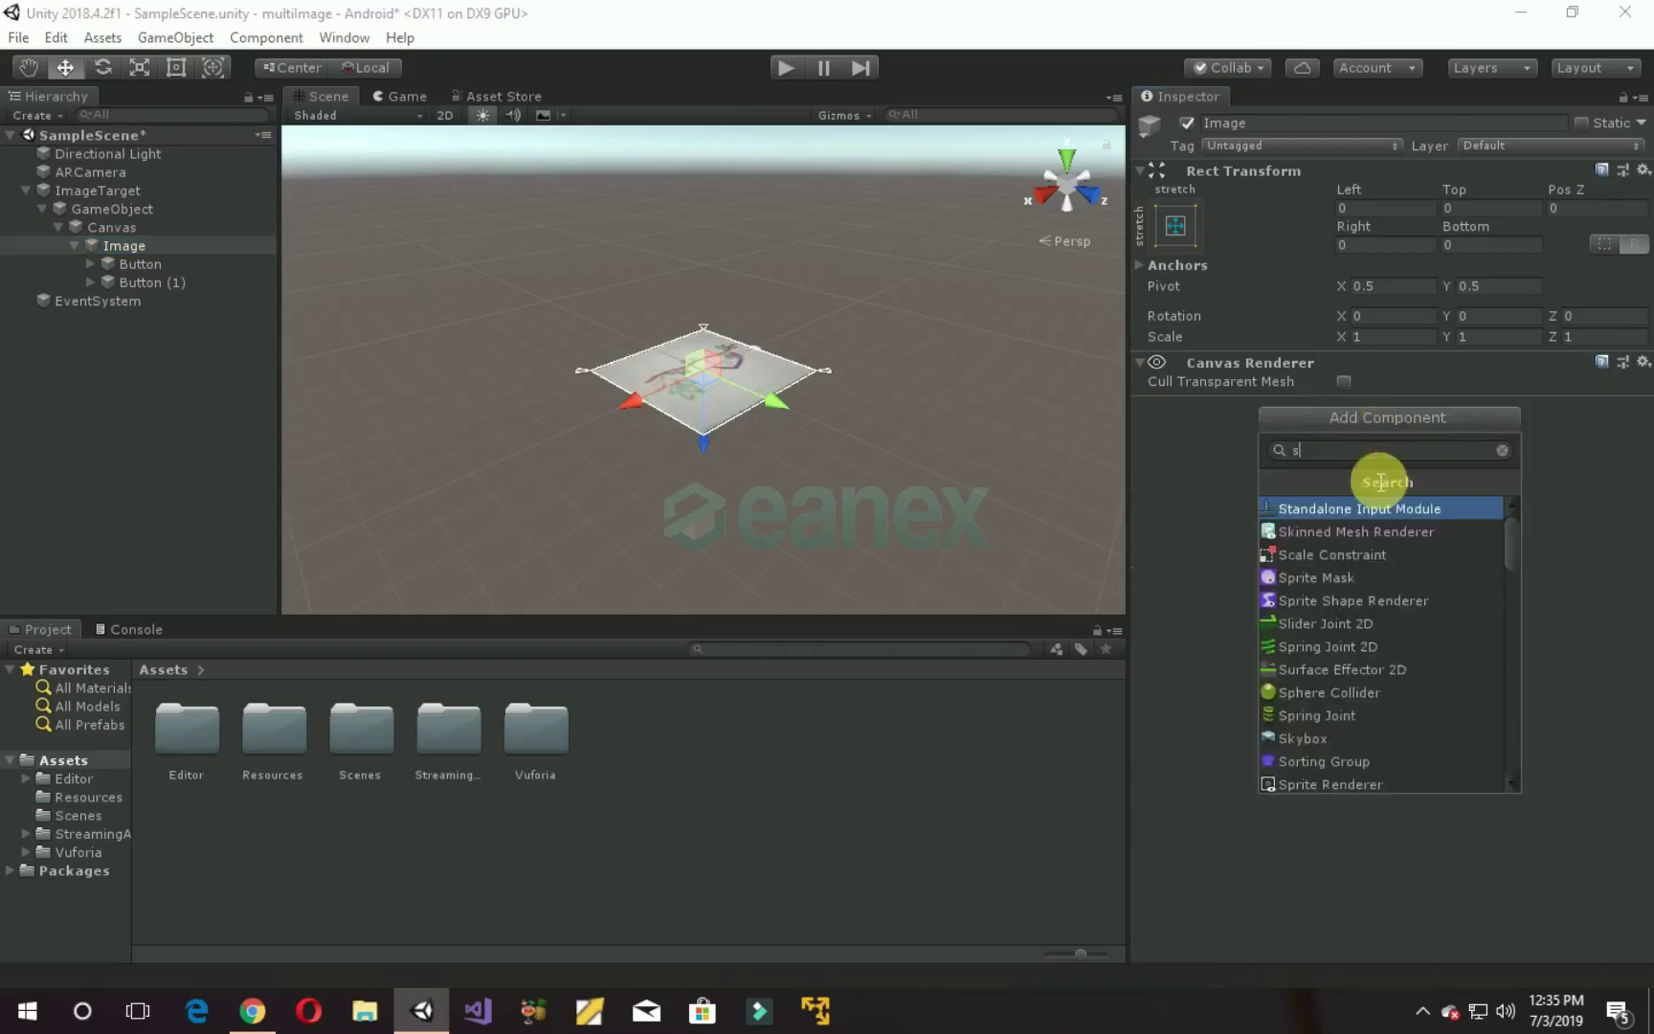
pyautogui.write('pri')
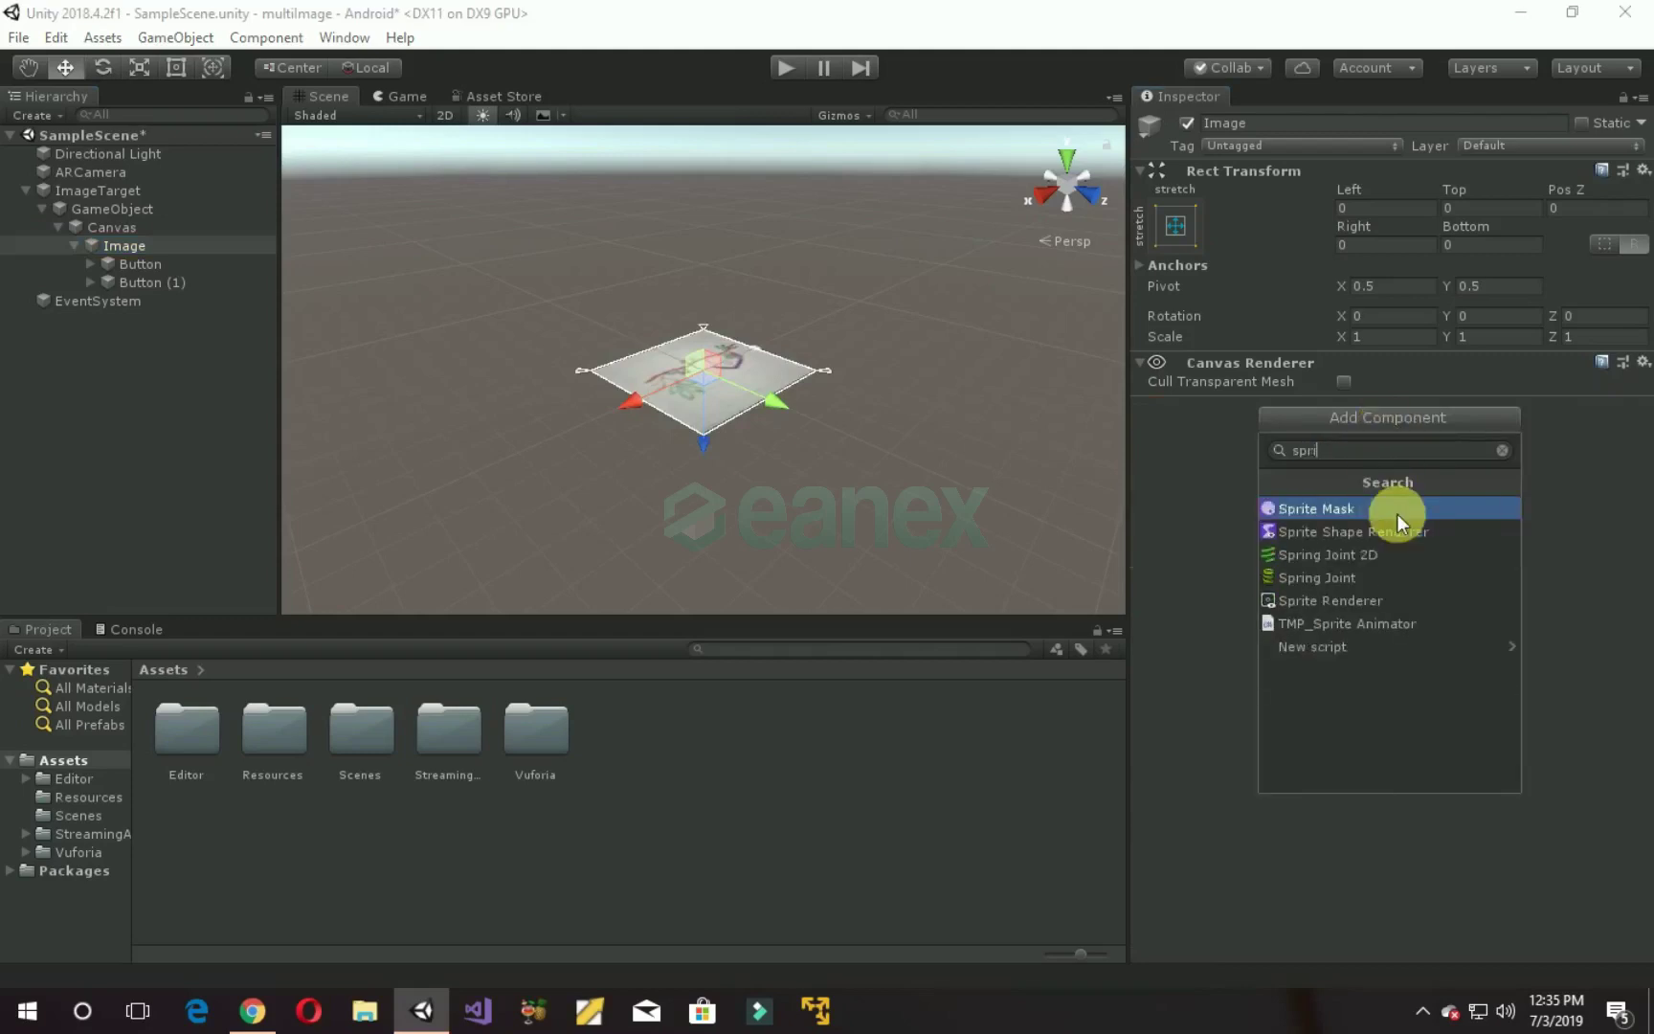
pyautogui.click(1396, 601)
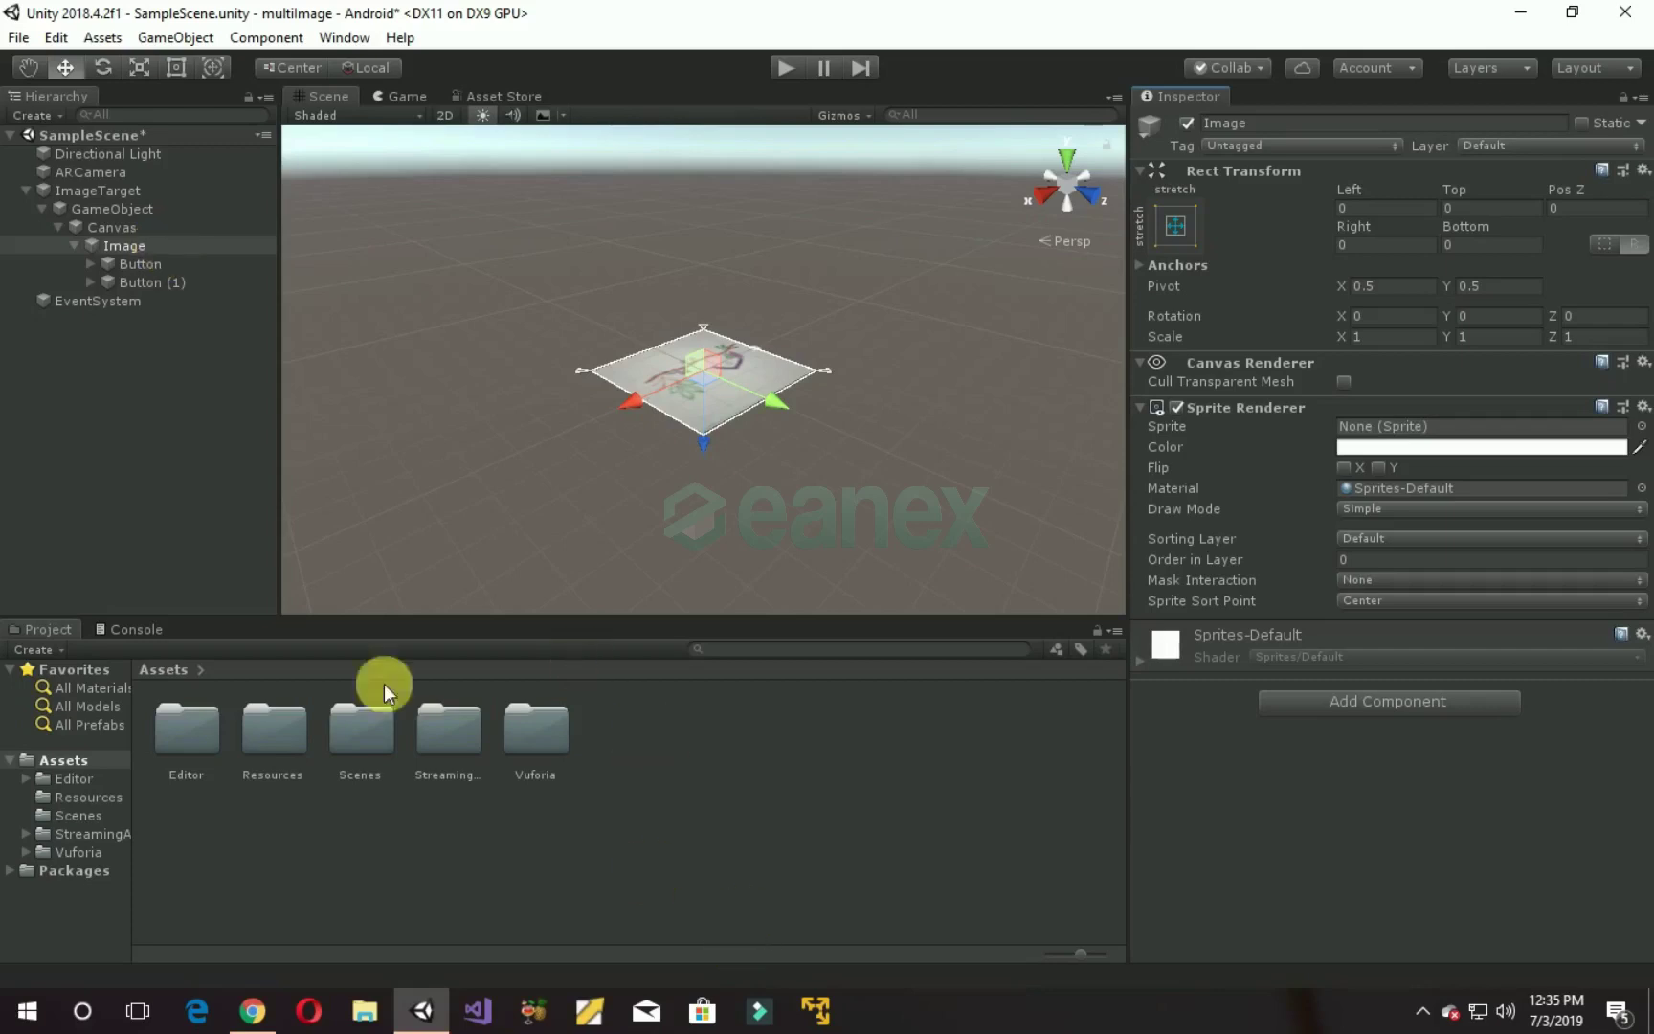
# Step: Import images a, b and c from the desktop into the Resources folder
pyautogui.doubleClick(274, 731)
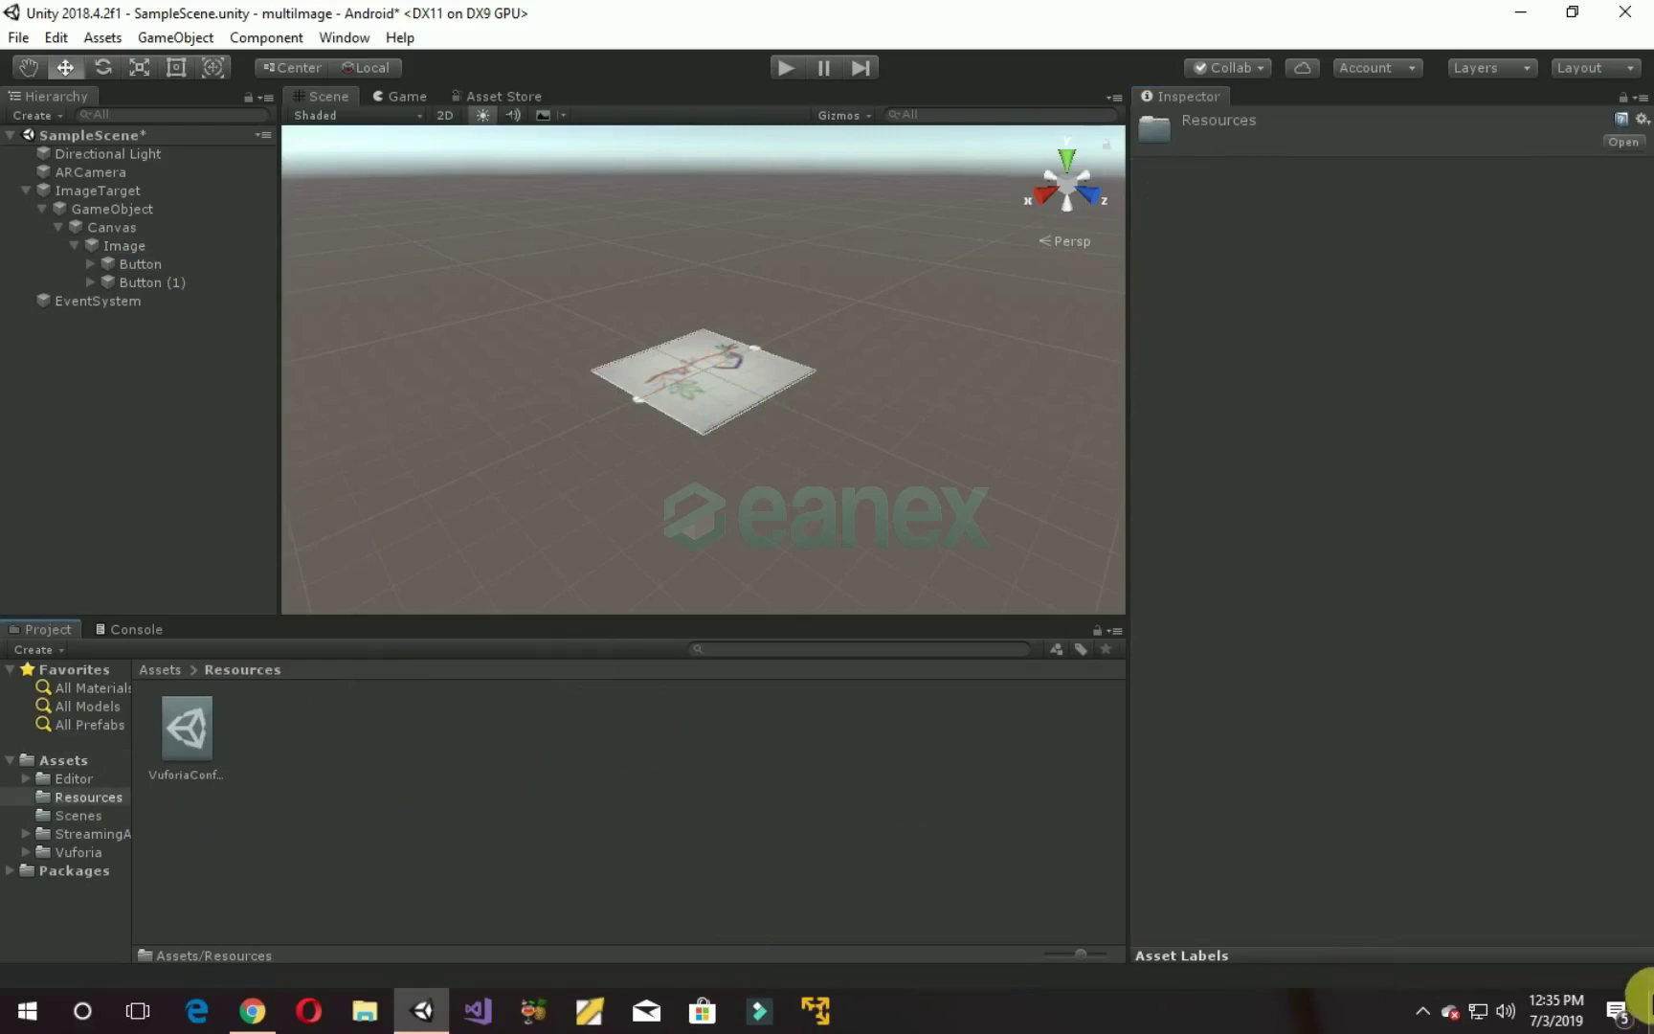
pyautogui.press('super+d')
pyautogui.moveTo(1140, 794); pyautogui.dragTo(1492, 990)
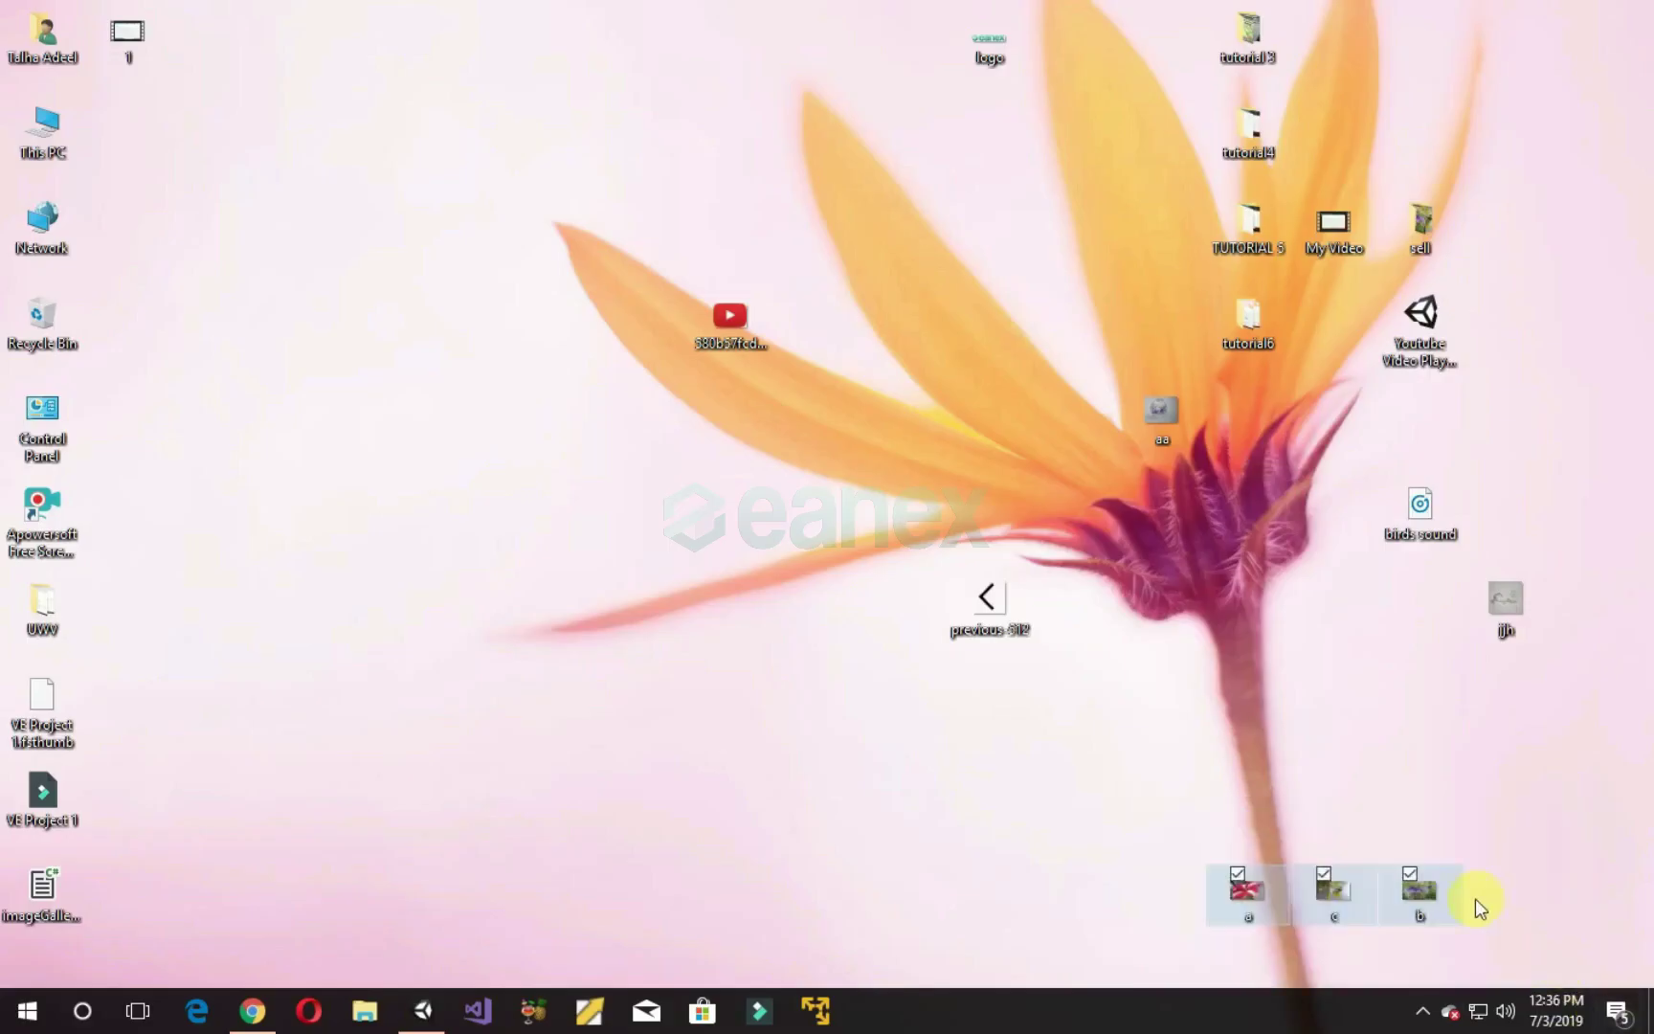
pyautogui.moveTo(1330, 894)
pyautogui.mouseDown()
pyautogui.moveTo(854, 882)
pyautogui.moveTo(282, 736)
pyautogui.mouseUp()
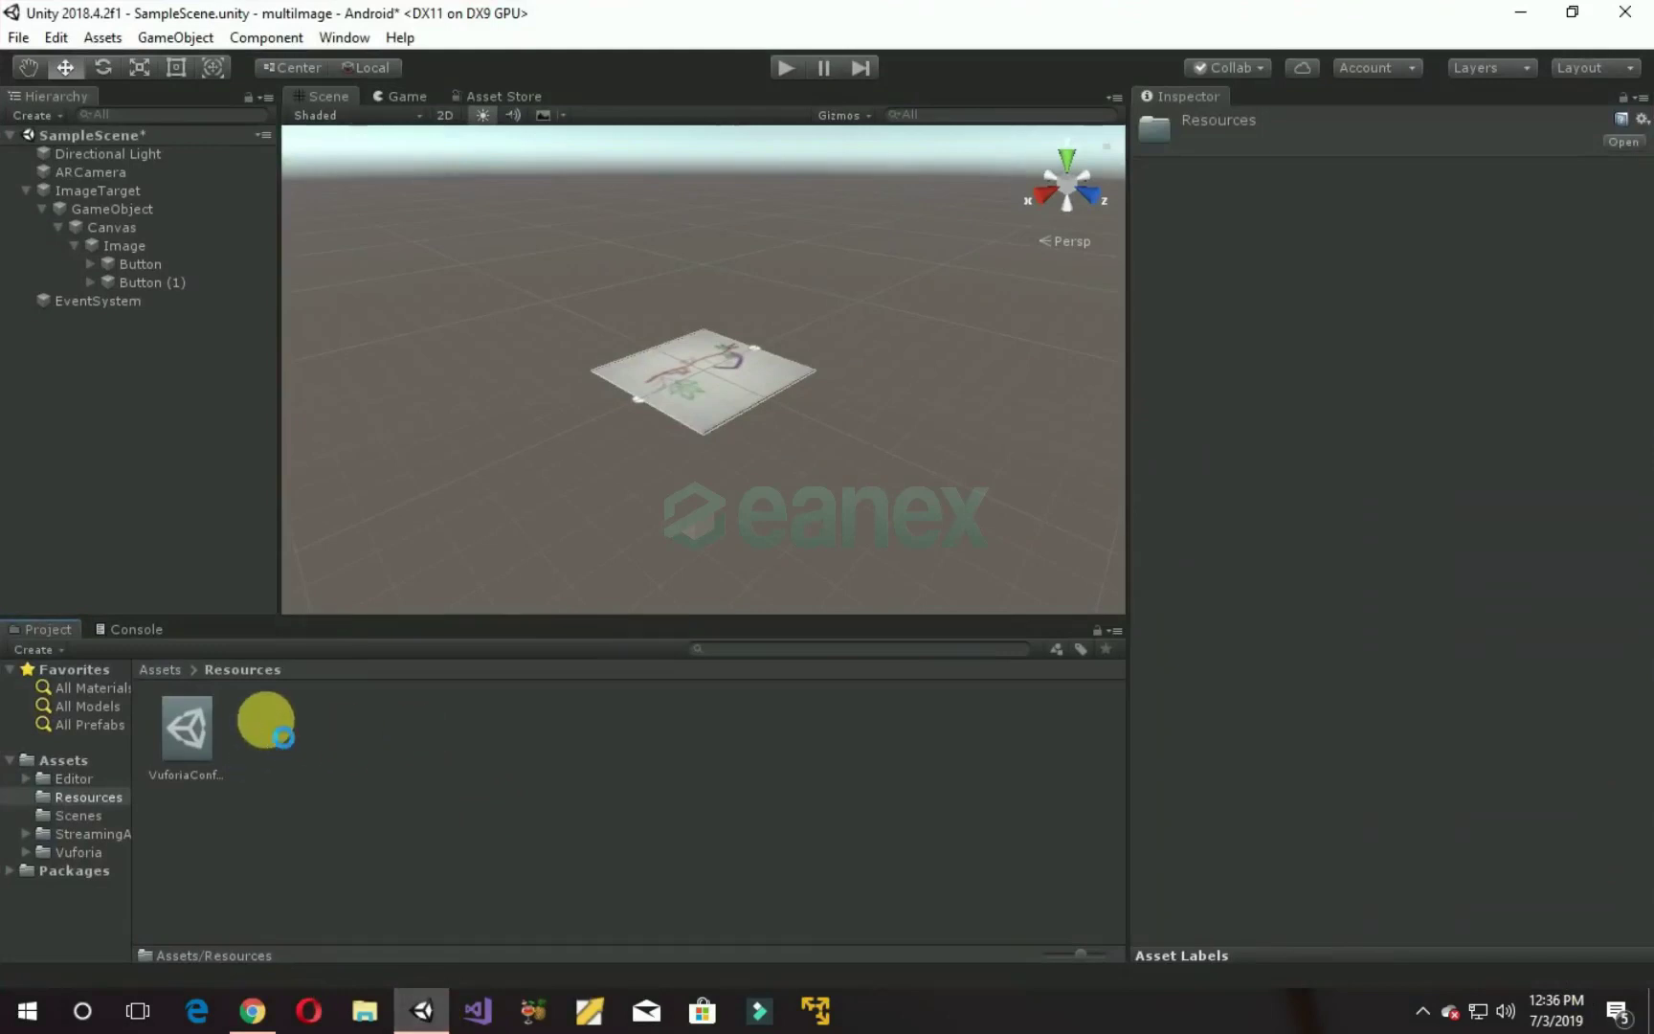
# Step: Set images a, b and c to the Sprite (2D and UI) texture type and apply
pyautogui.click(205, 745)
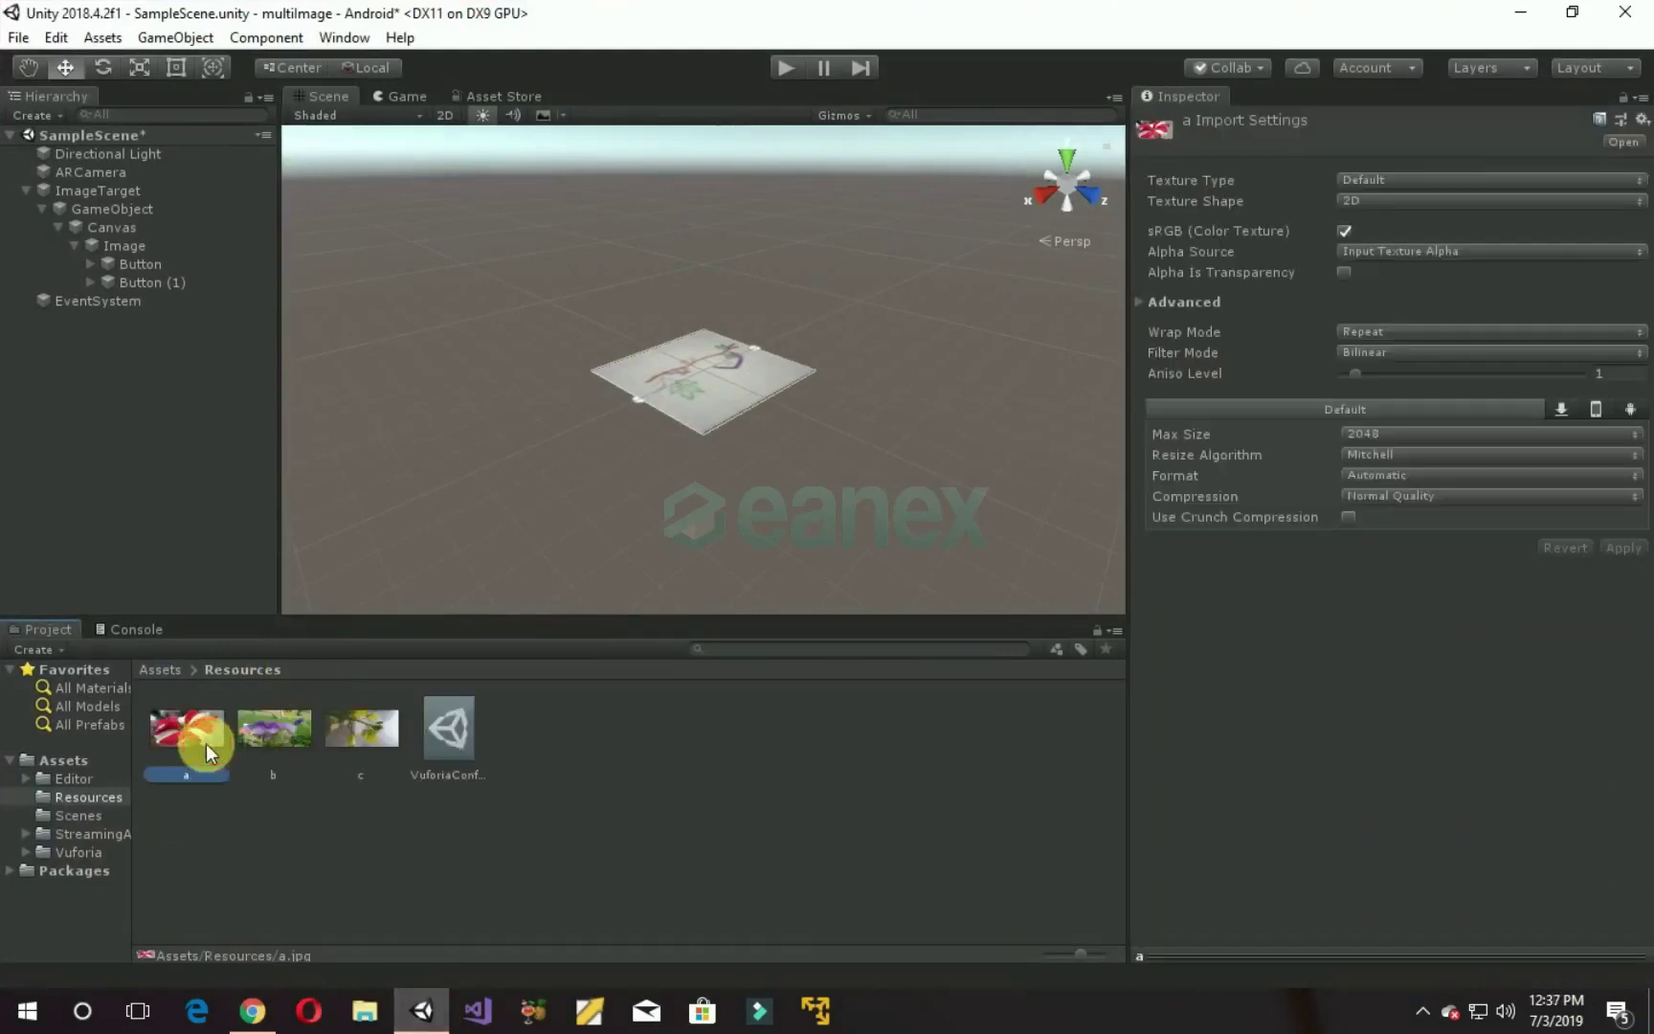
pyautogui.keyDown('shift'); pyautogui.click(349, 745); pyautogui.keyUp('shift')
pyautogui.click(1441, 176)
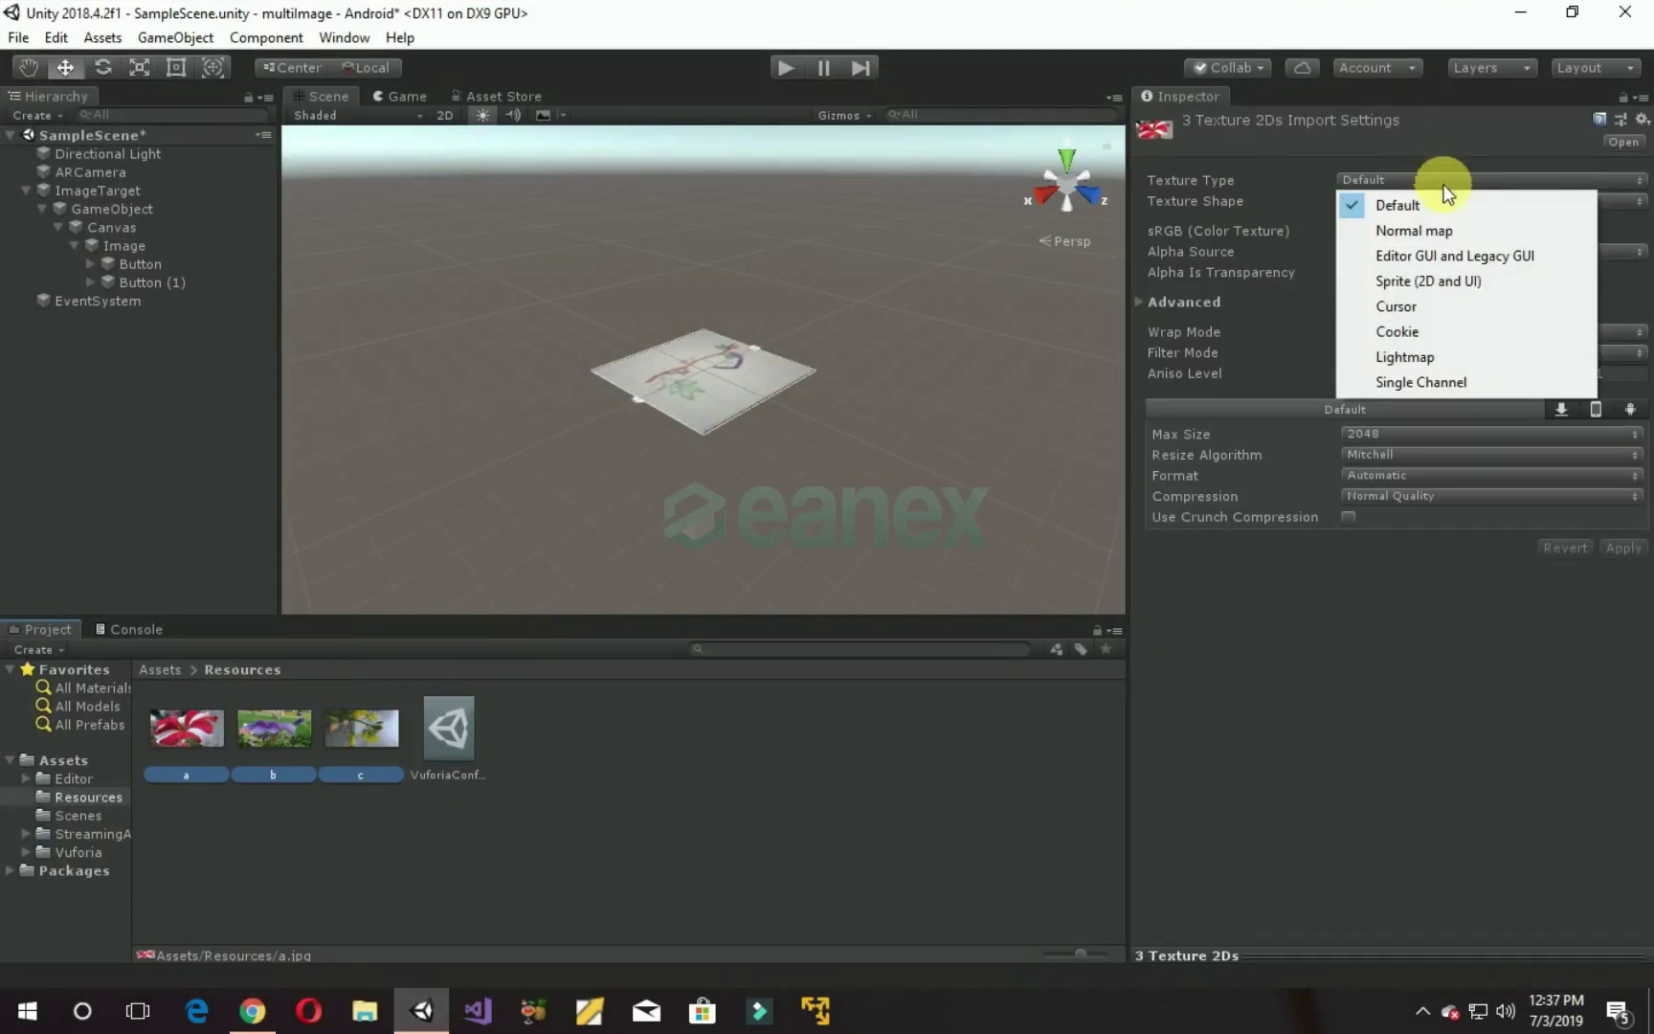
pyautogui.click(1484, 283)
pyautogui.click(1620, 656)
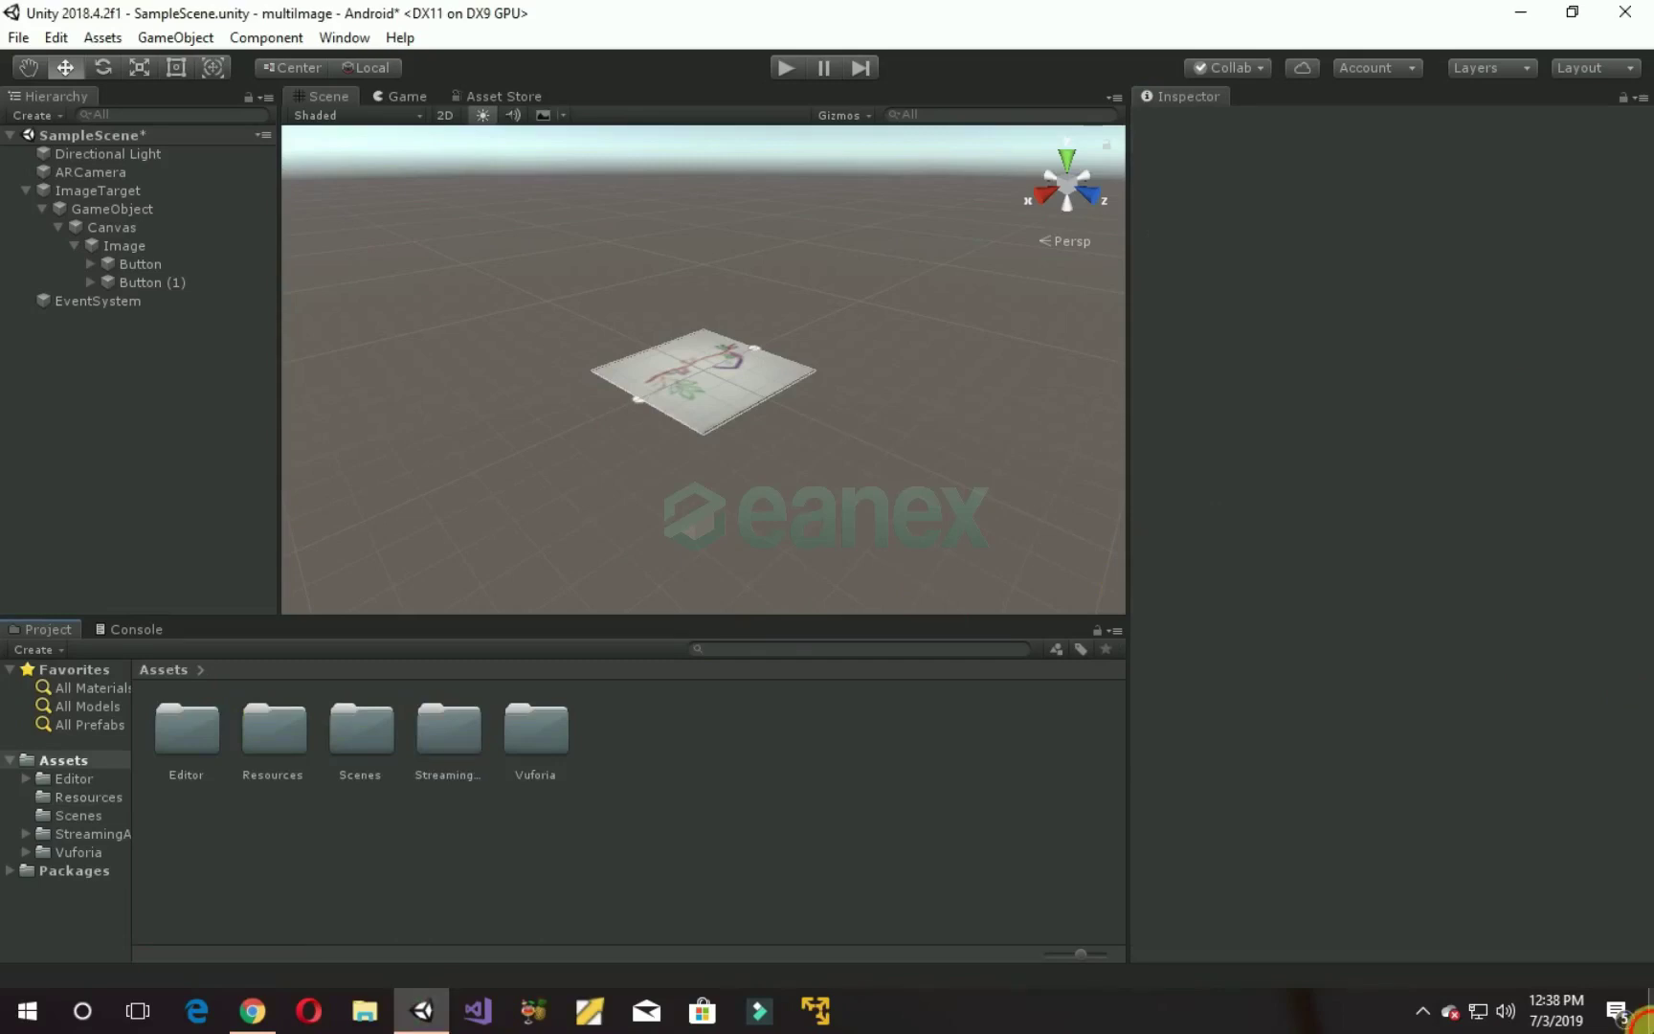
# Step: Drag slideshow.cs from the desktop into Assets and open it in Visual Studio
pyautogui.click(1638, 1021)
pyautogui.moveTo(1106, 818); pyautogui.dragTo(479, 928)
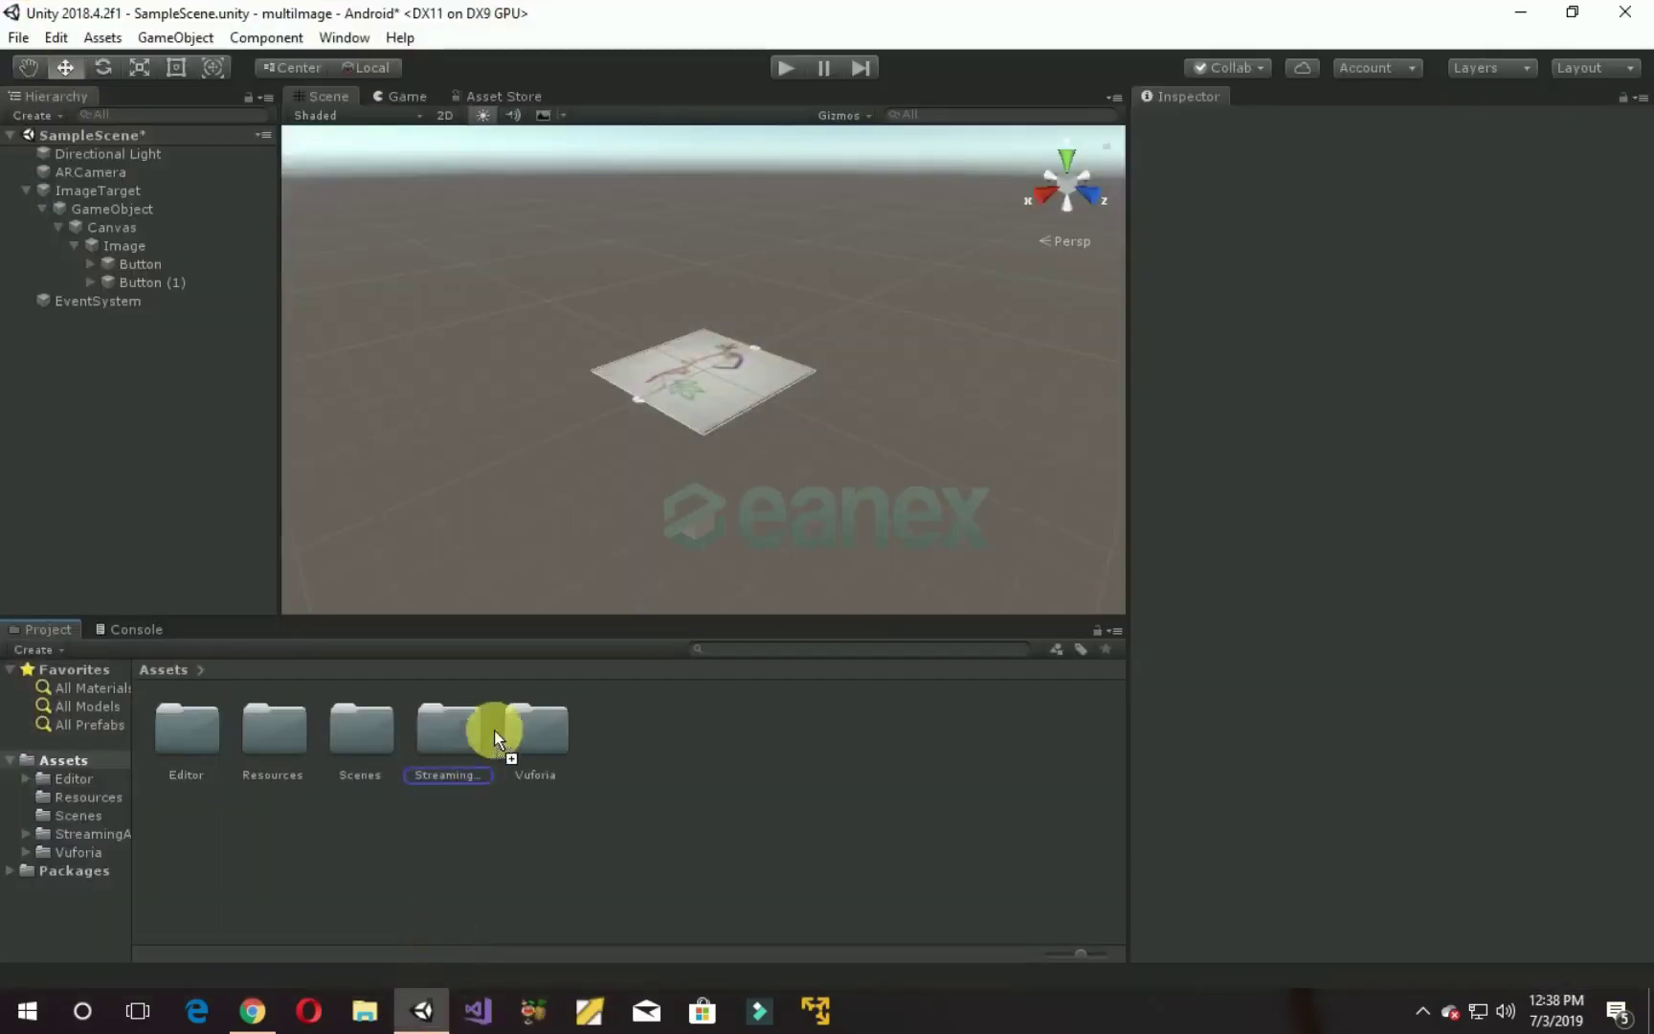
pyautogui.moveTo(429, 994)
pyautogui.mouseDown()
pyautogui.moveTo(599, 719)
pyautogui.moveTo(617, 727)
pyautogui.mouseUp()
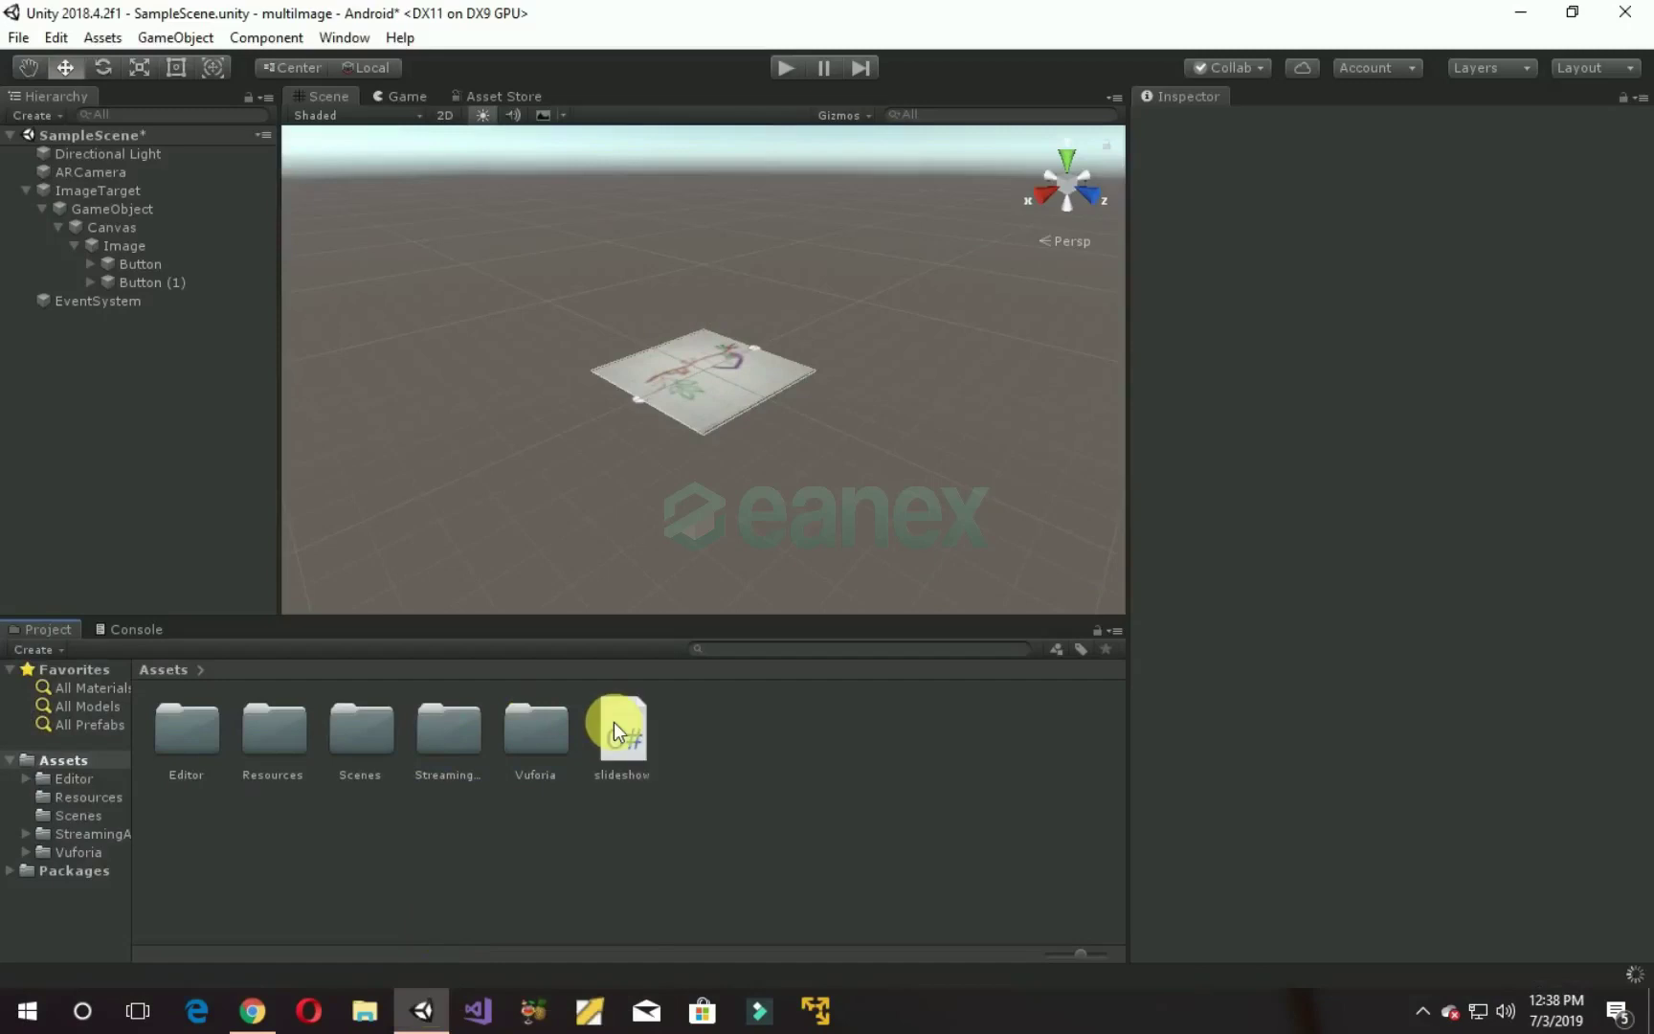
pyautogui.doubleClick(626, 717)
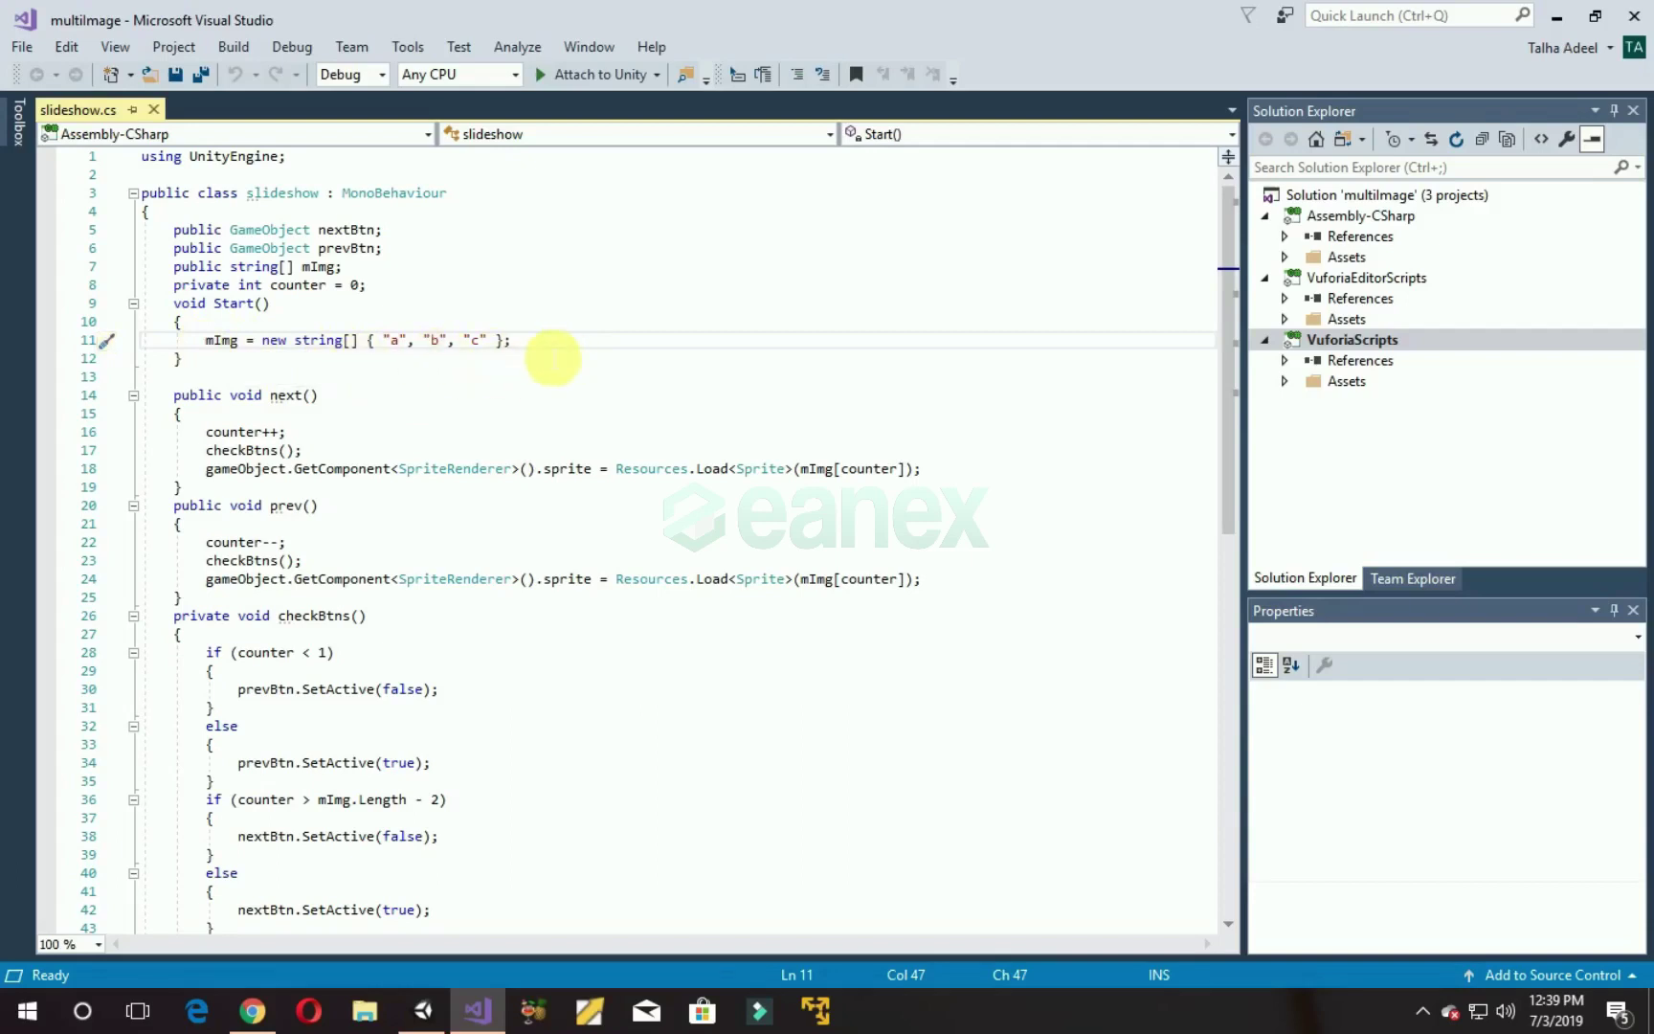
# Step: Look up the names of the images in Unity's Resources folder
pyautogui.click(423, 1015)
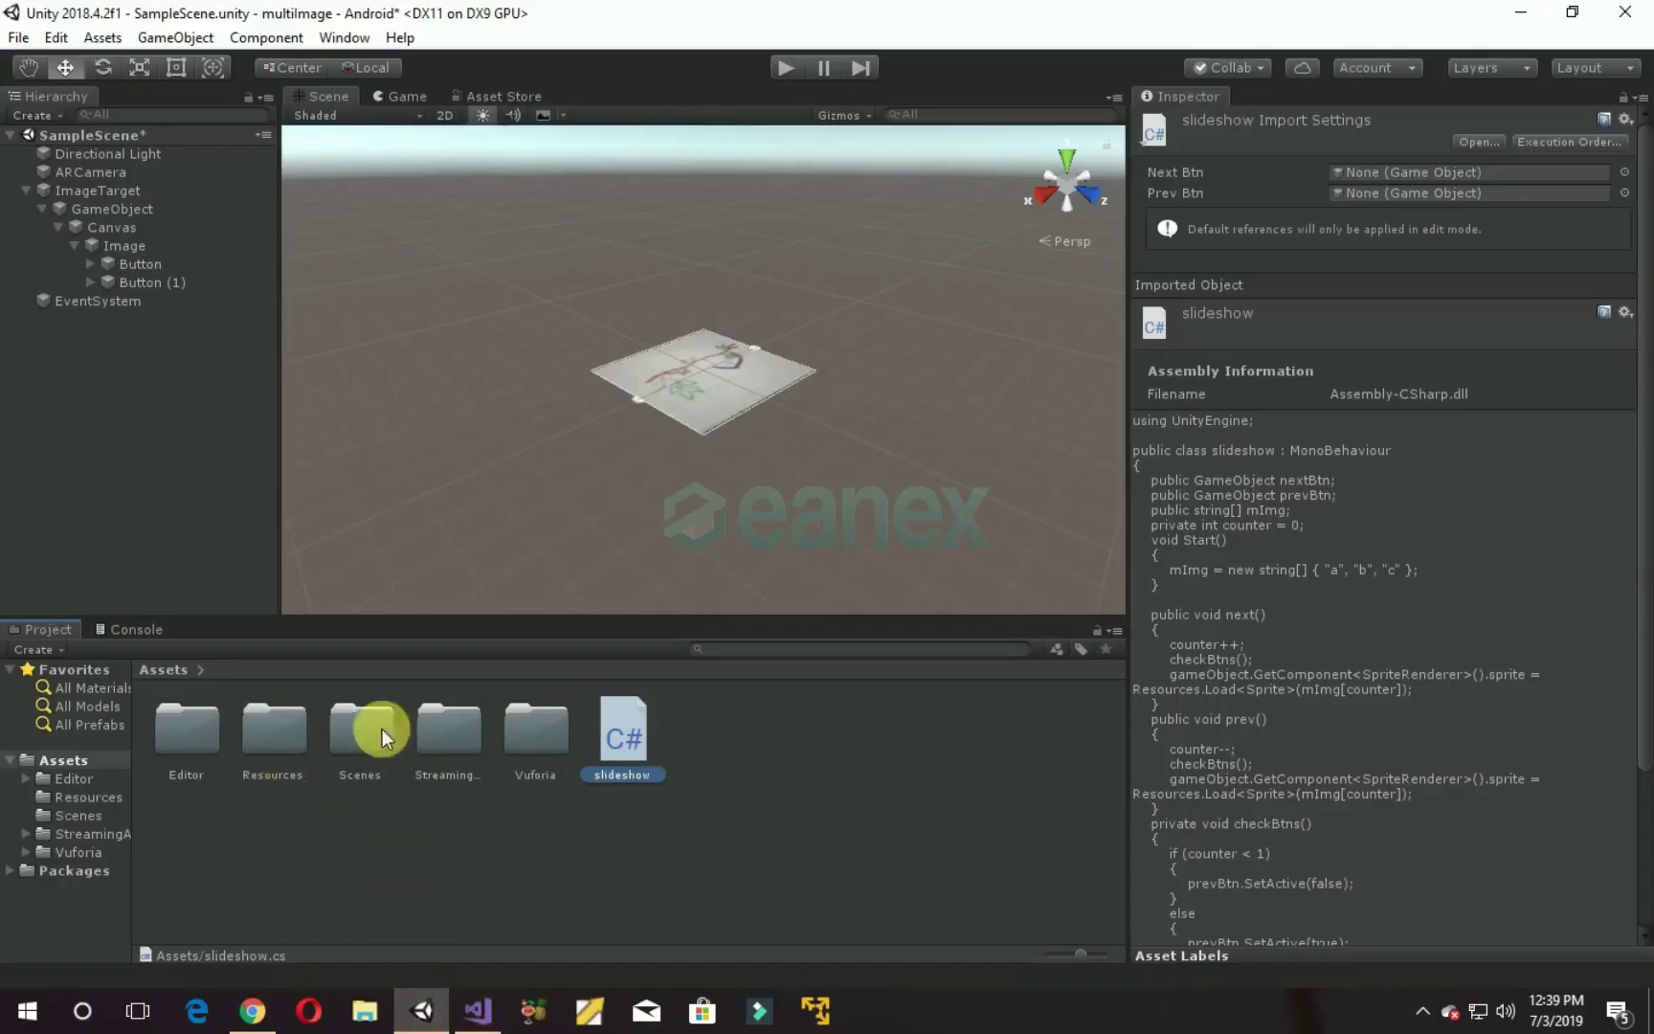
pyautogui.doubleClick(287, 733)
pyautogui.click(181, 766)
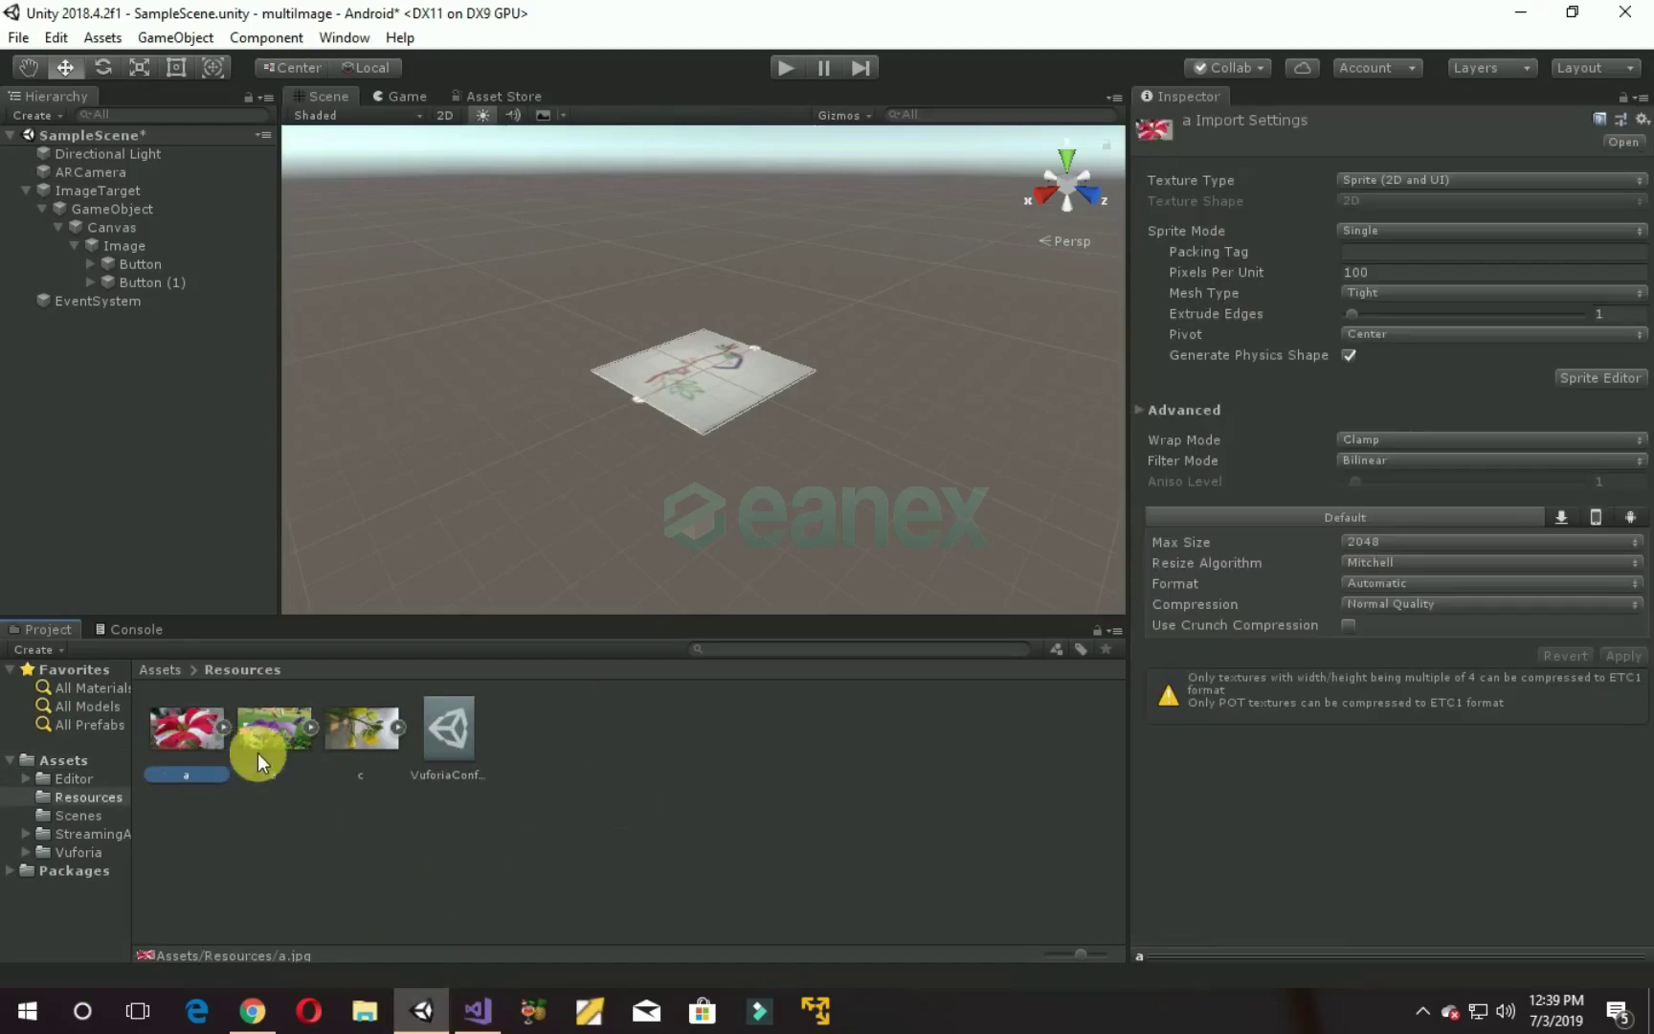
pyautogui.click(265, 749)
pyautogui.click(543, 866)
# Step: Confirm the script's line 11 lists images a, b and c, then return to Unity
pyautogui.click(487, 1012)
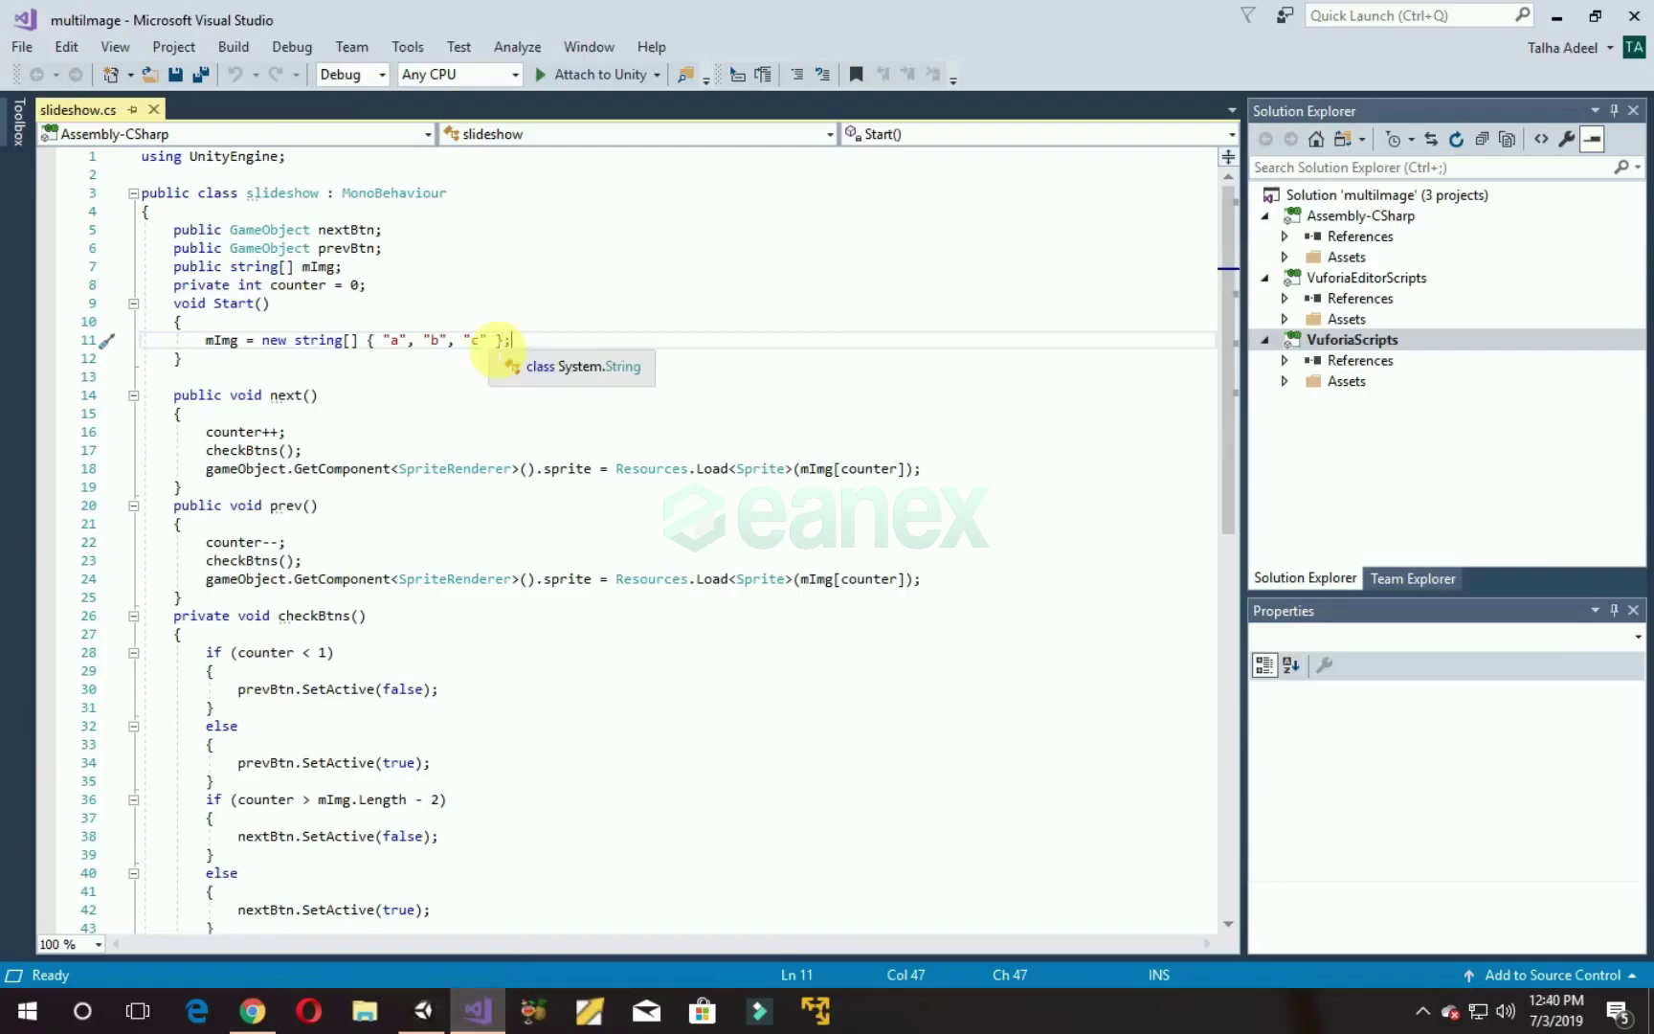
pyautogui.click(499, 346)
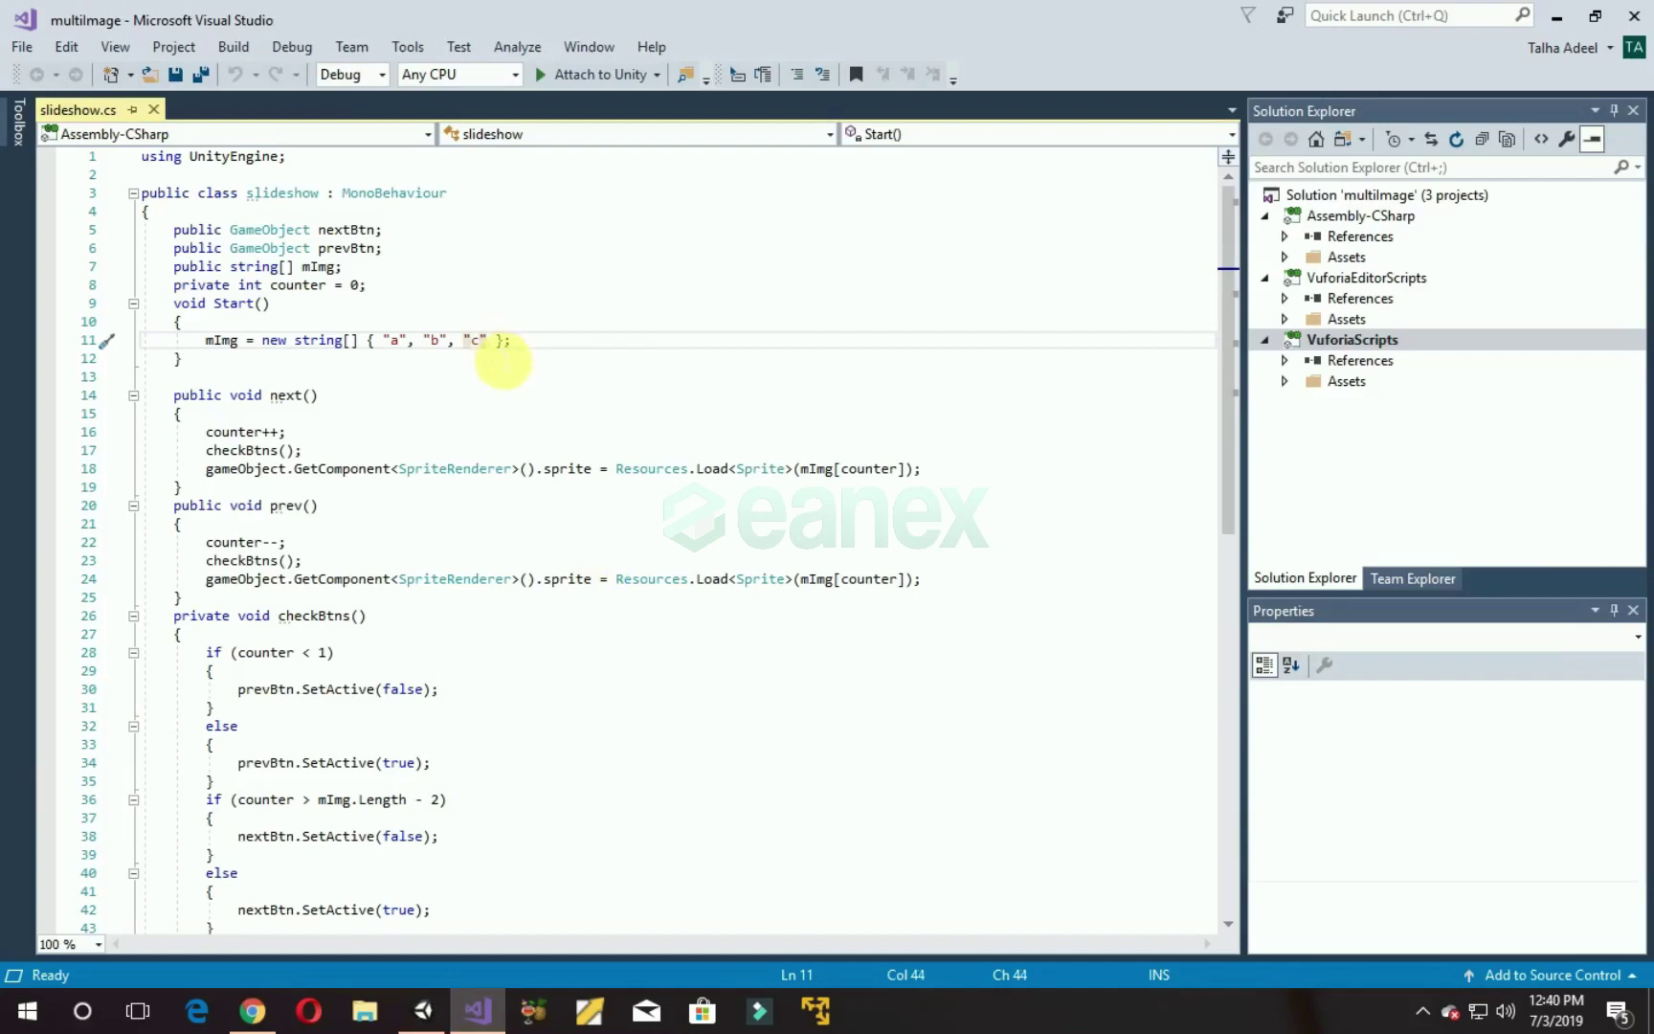
pyautogui.click(617, 351)
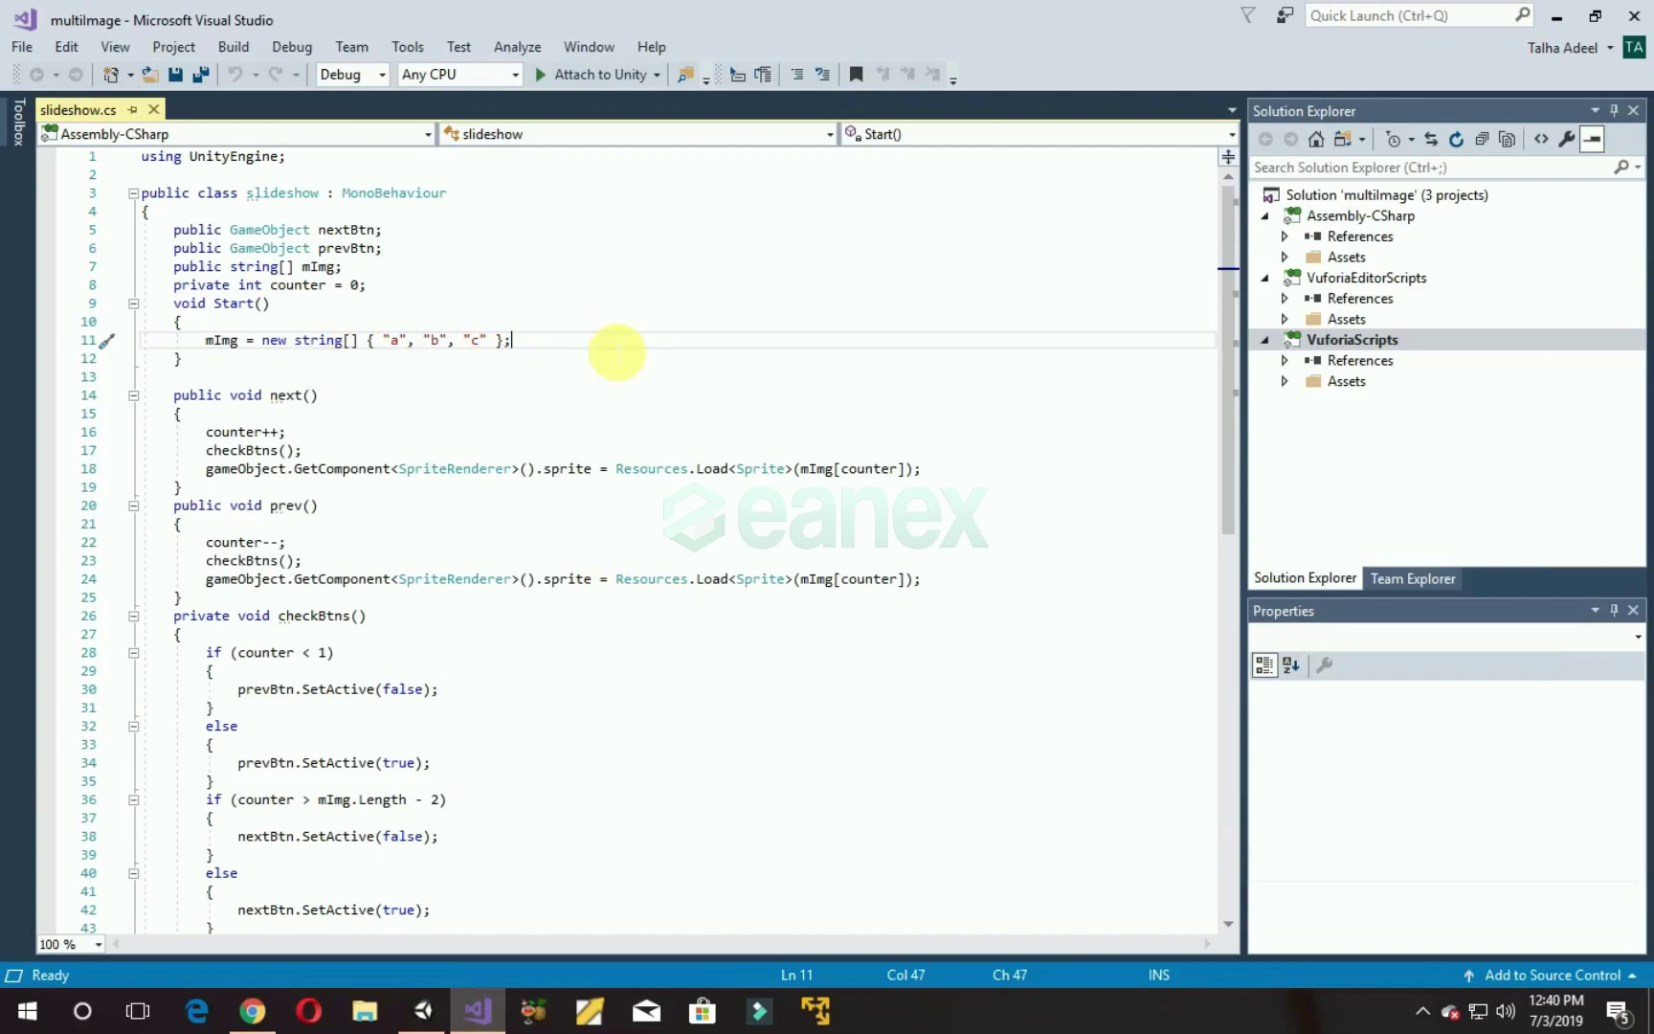
pyautogui.click(427, 1011)
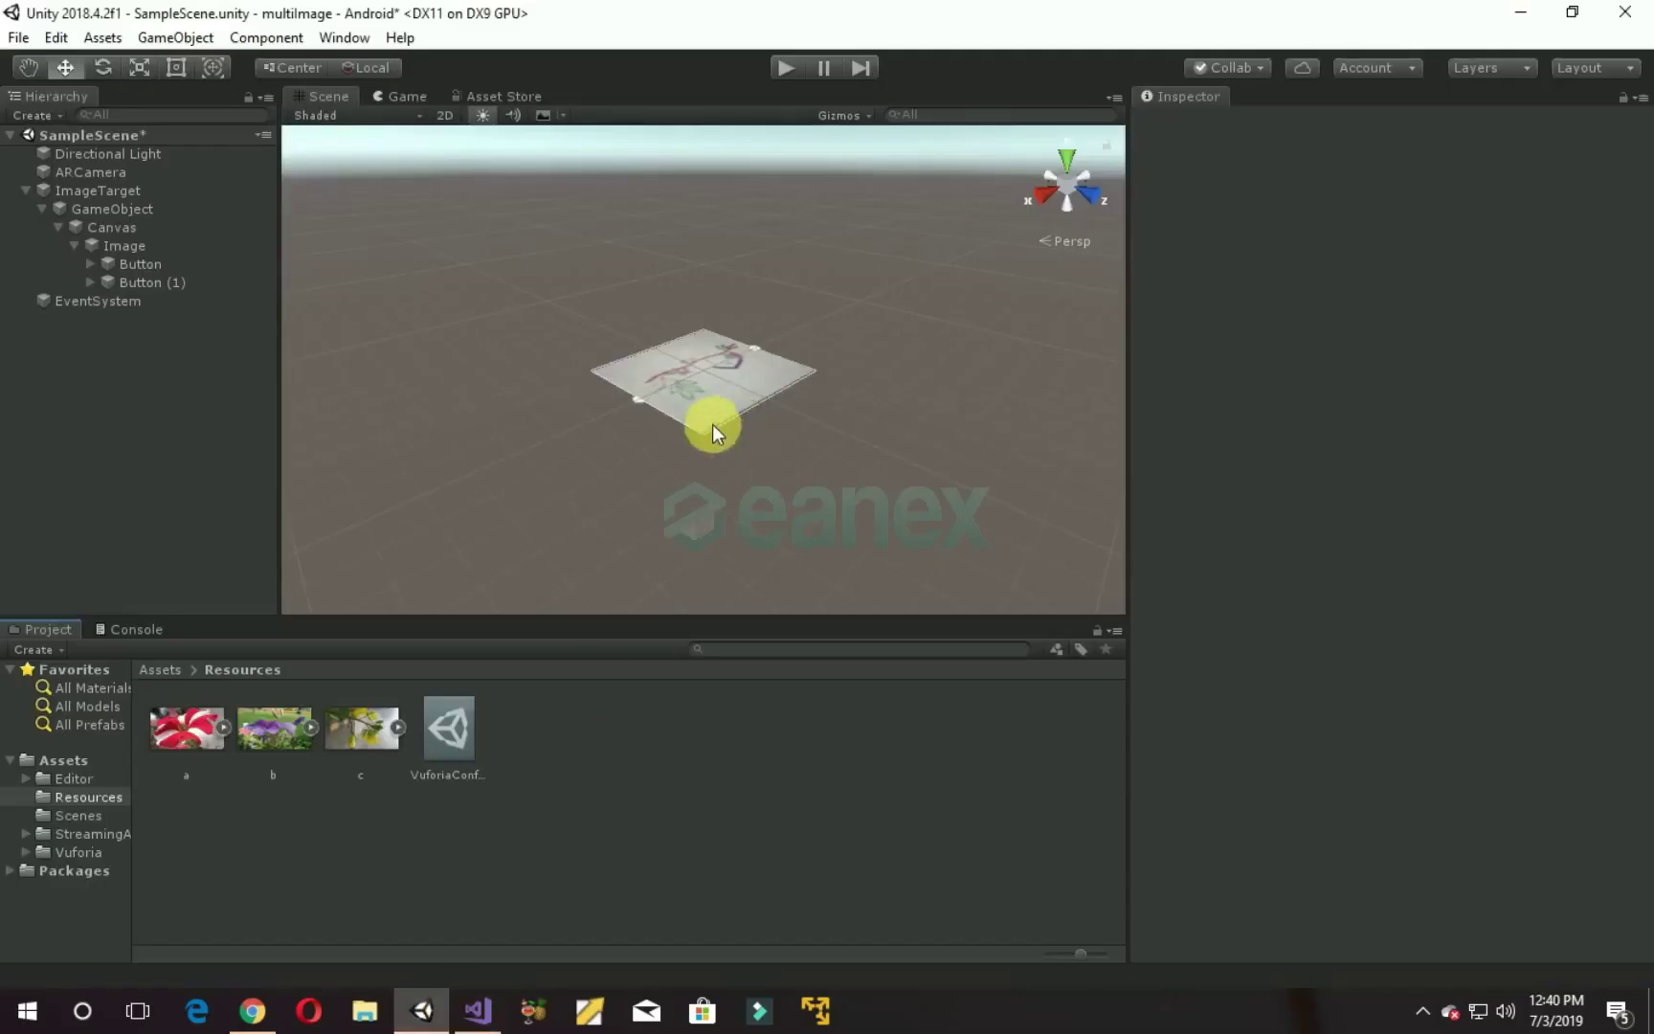
# Step: Attach slideshow.cs to Image and rename the two buttons Next and Prev
pyautogui.click(154, 671)
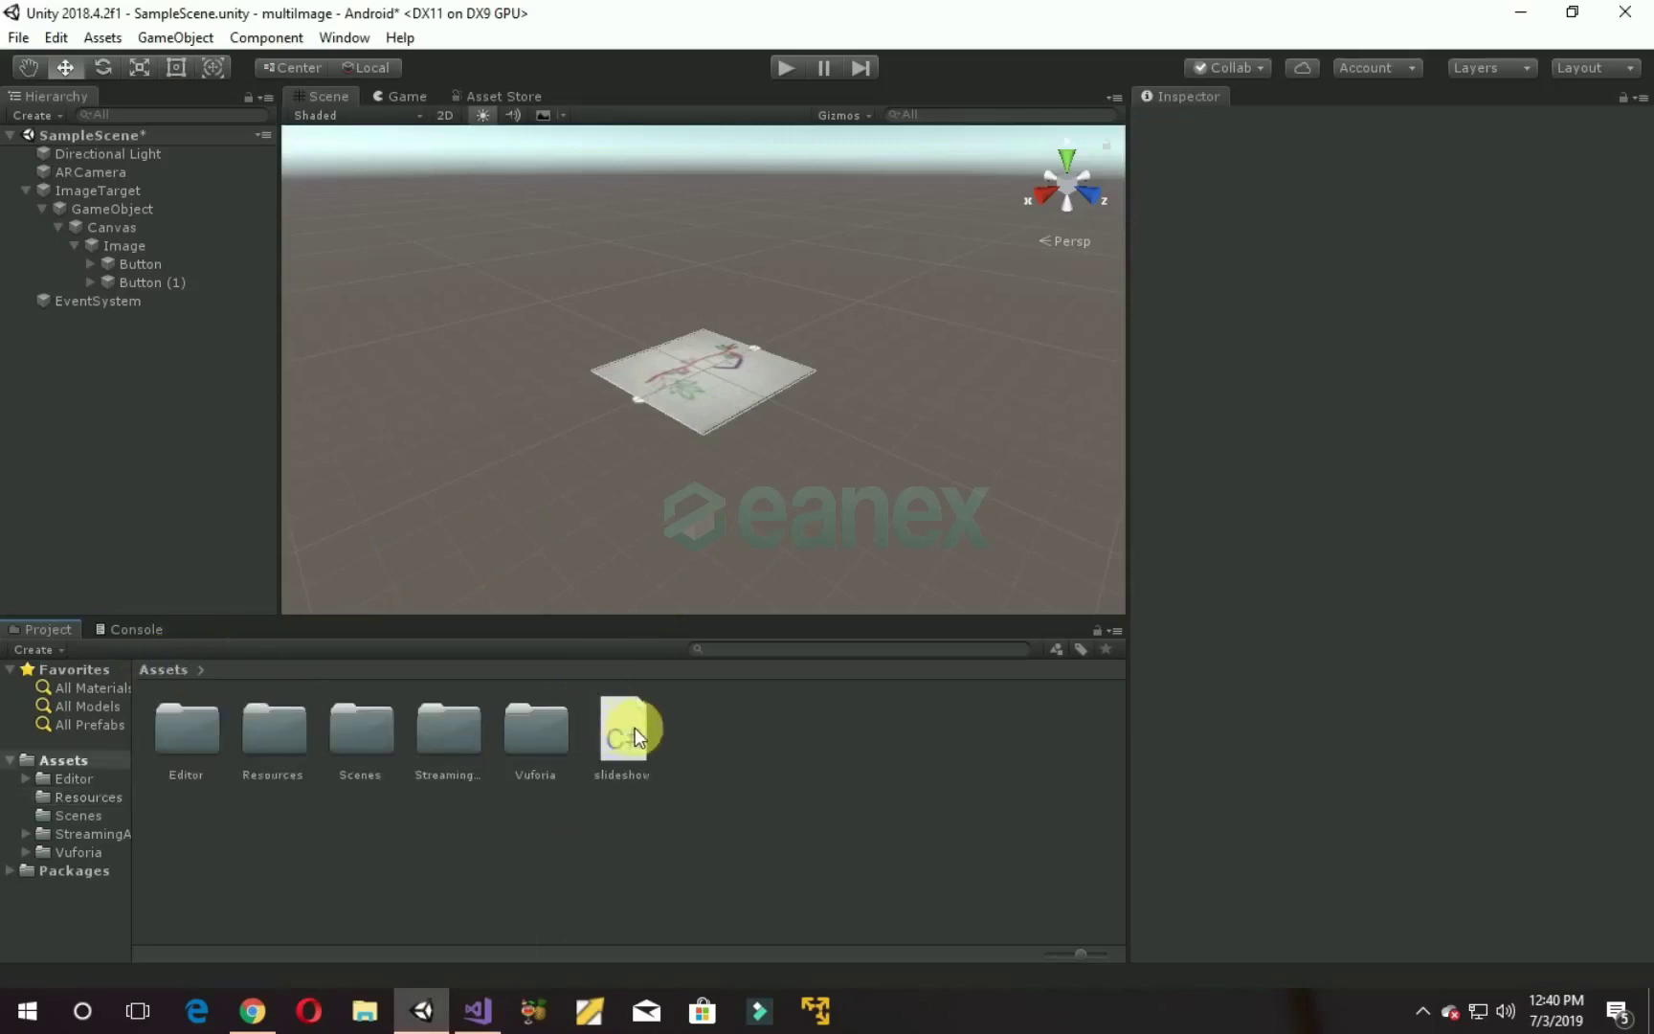
pyautogui.moveTo(620, 729); pyautogui.dragTo(132, 244)
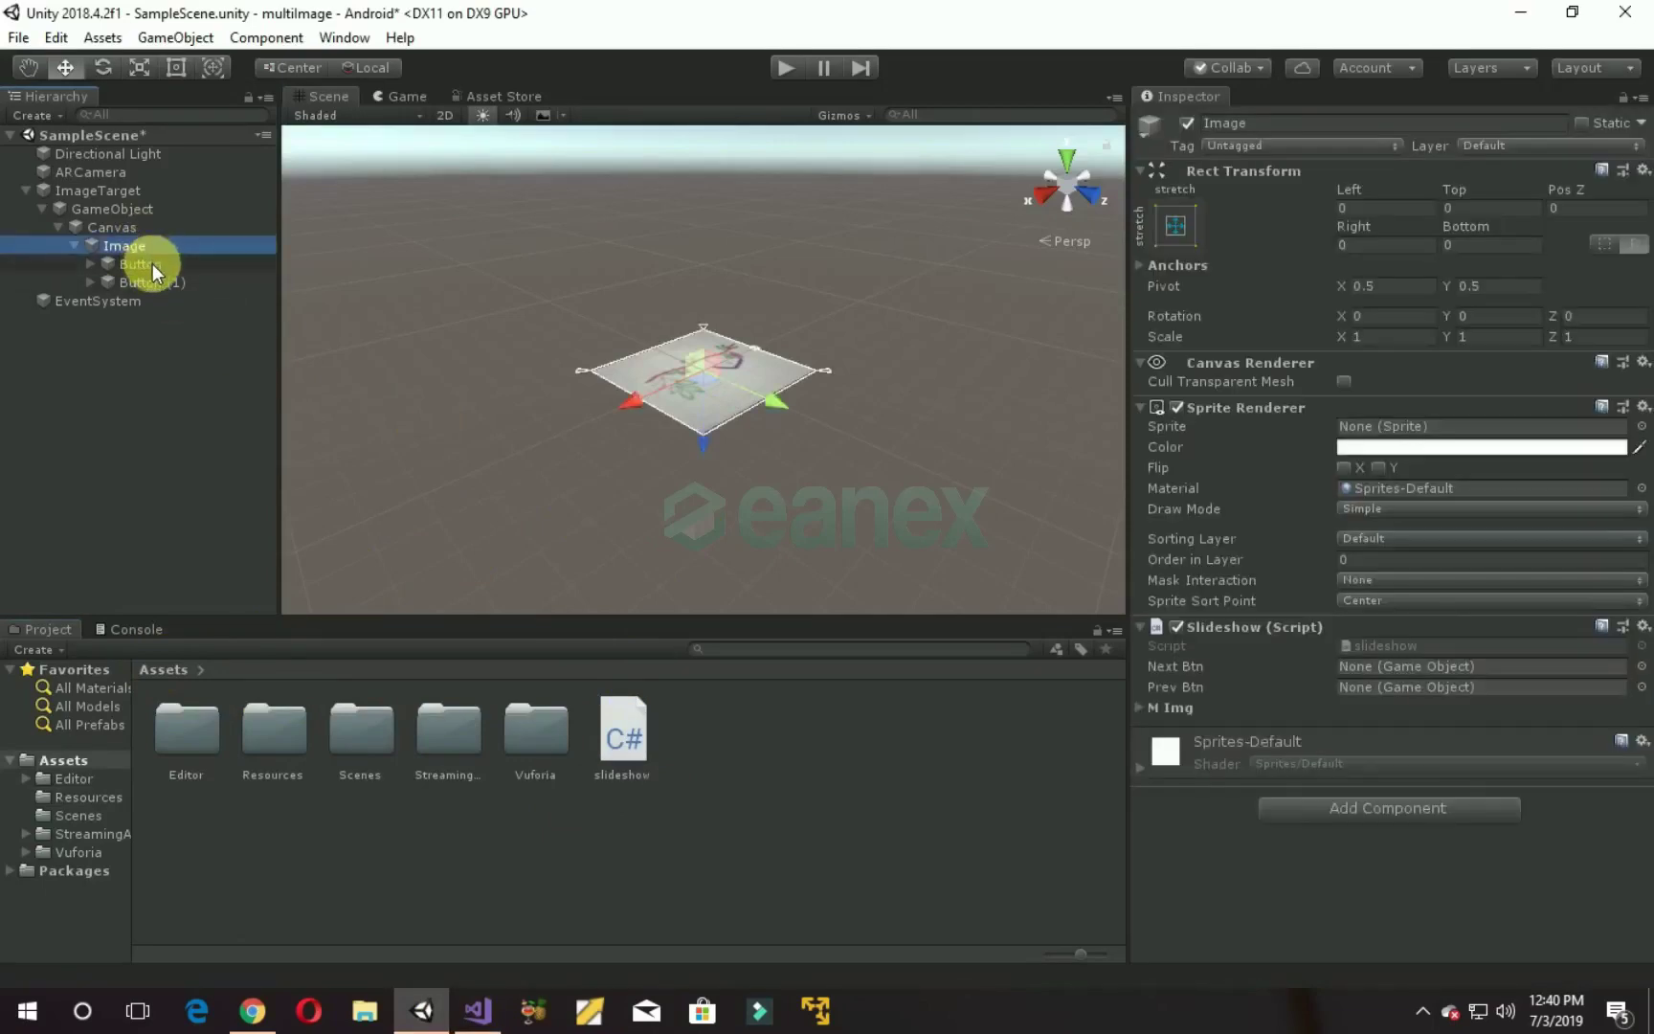
pyautogui.click(137, 264)
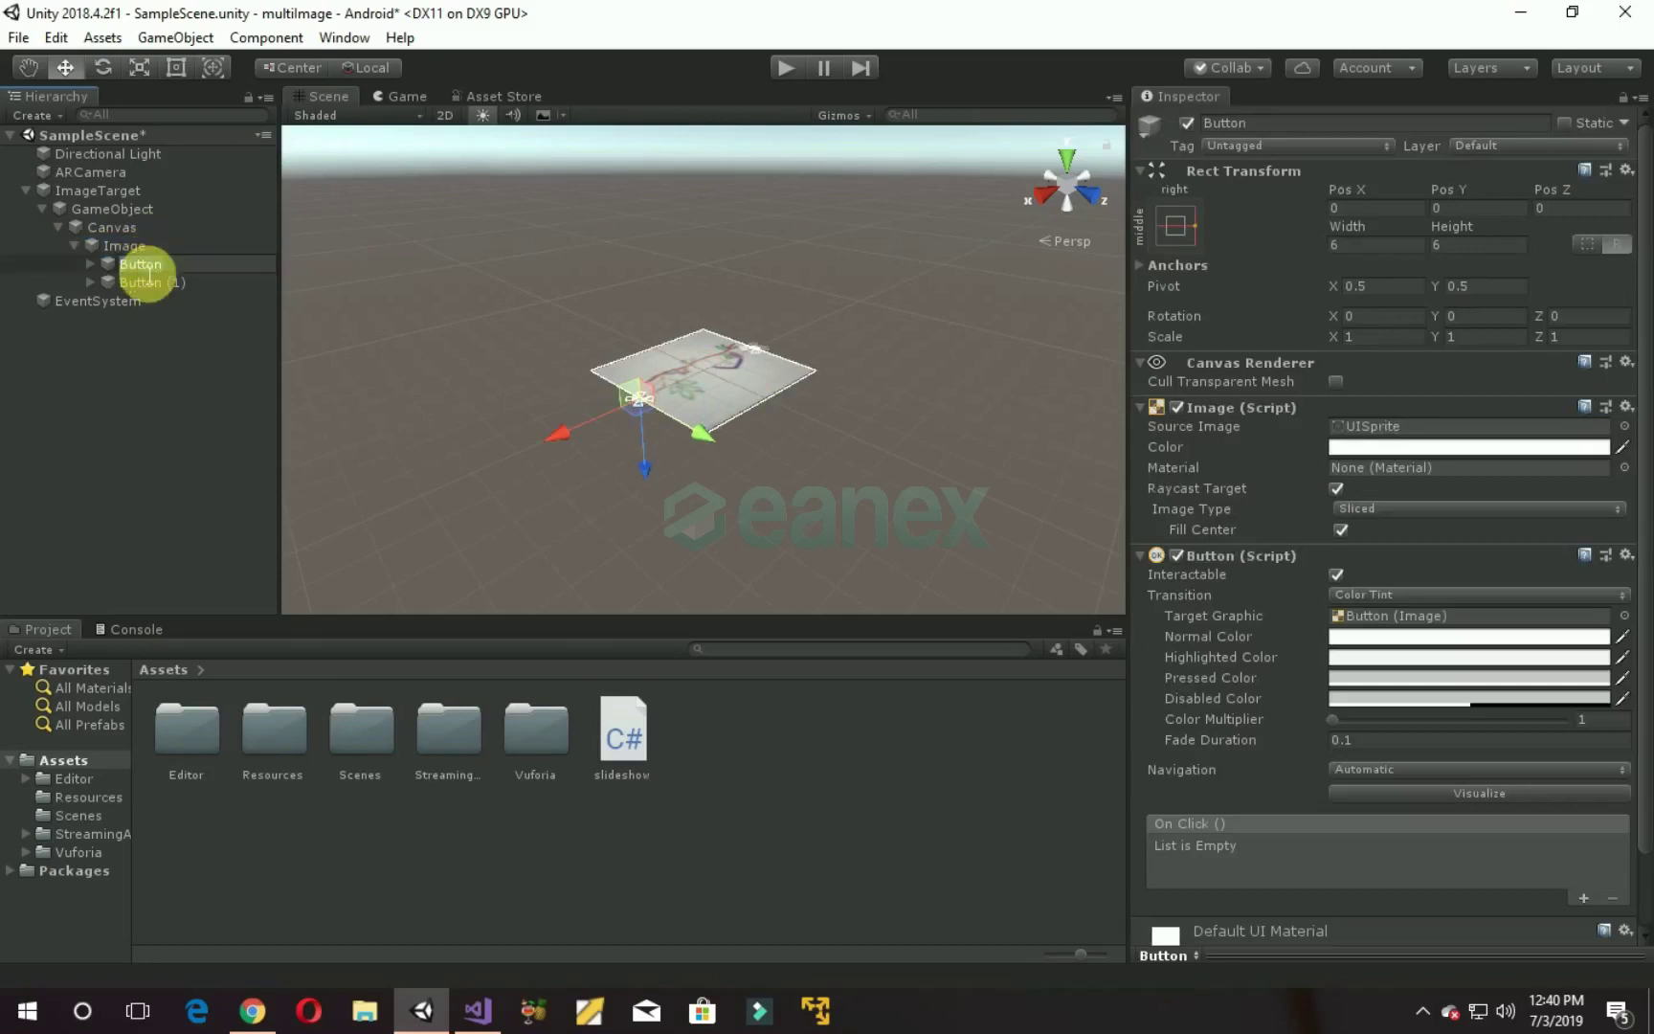
pyautogui.write('Next')
pyautogui.click(175, 284)
pyautogui.press('F2')
pyautogui.write('P')
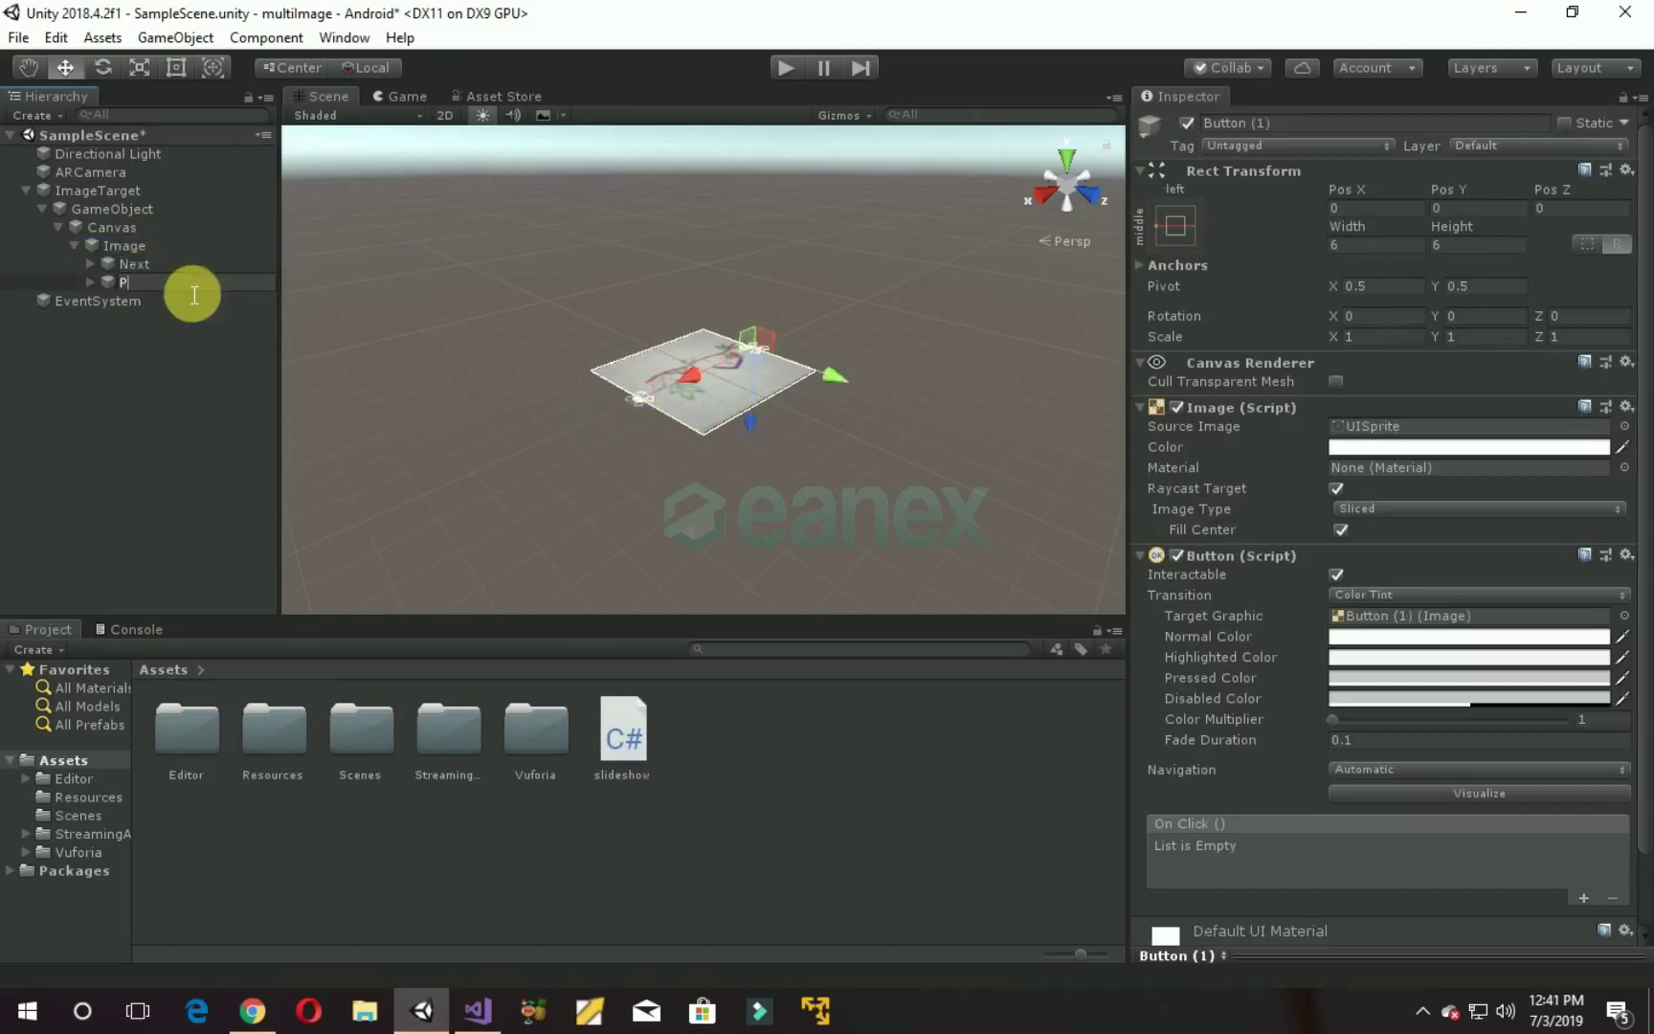
pyautogui.write('rev')
# Step: Drag the Next and Prev buttons into the Image's slideshow script fields, with Next as Next Btn
pyautogui.click(136, 246)
pyautogui.moveTo(139, 263); pyautogui.dragTo(1401, 672)
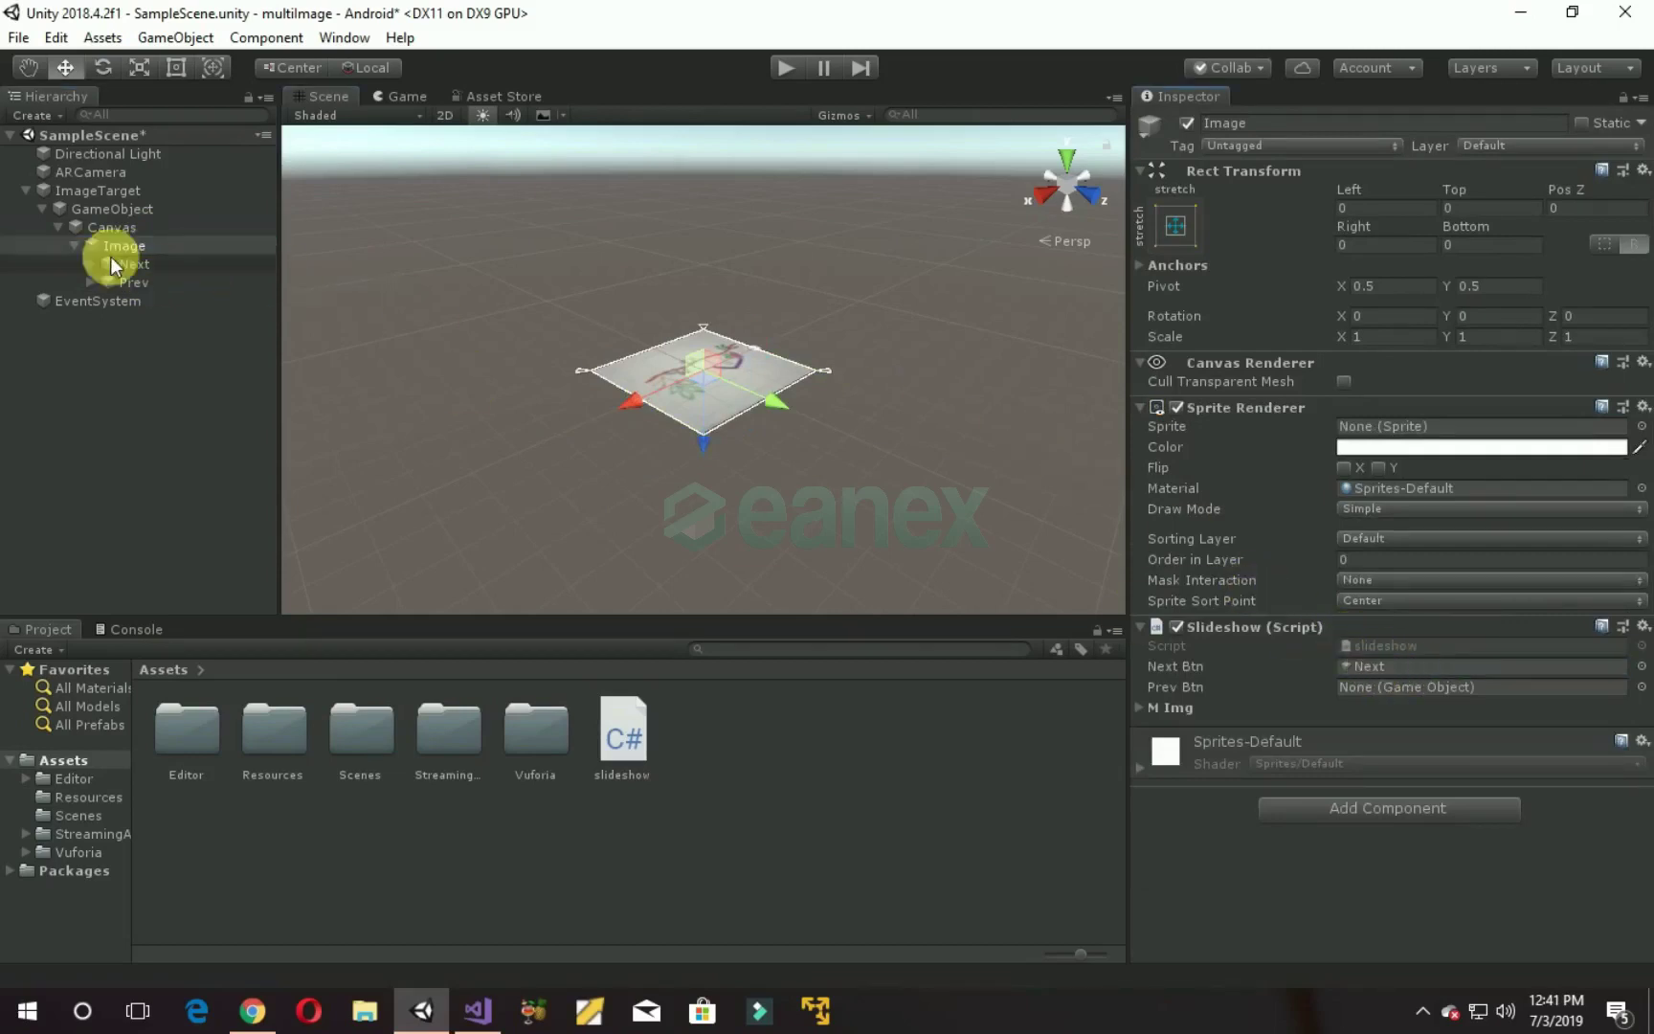
pyautogui.moveTo(143, 282)
pyautogui.mouseDown()
pyautogui.moveTo(1023, 514)
pyautogui.moveTo(1413, 687)
pyautogui.mouseUp()
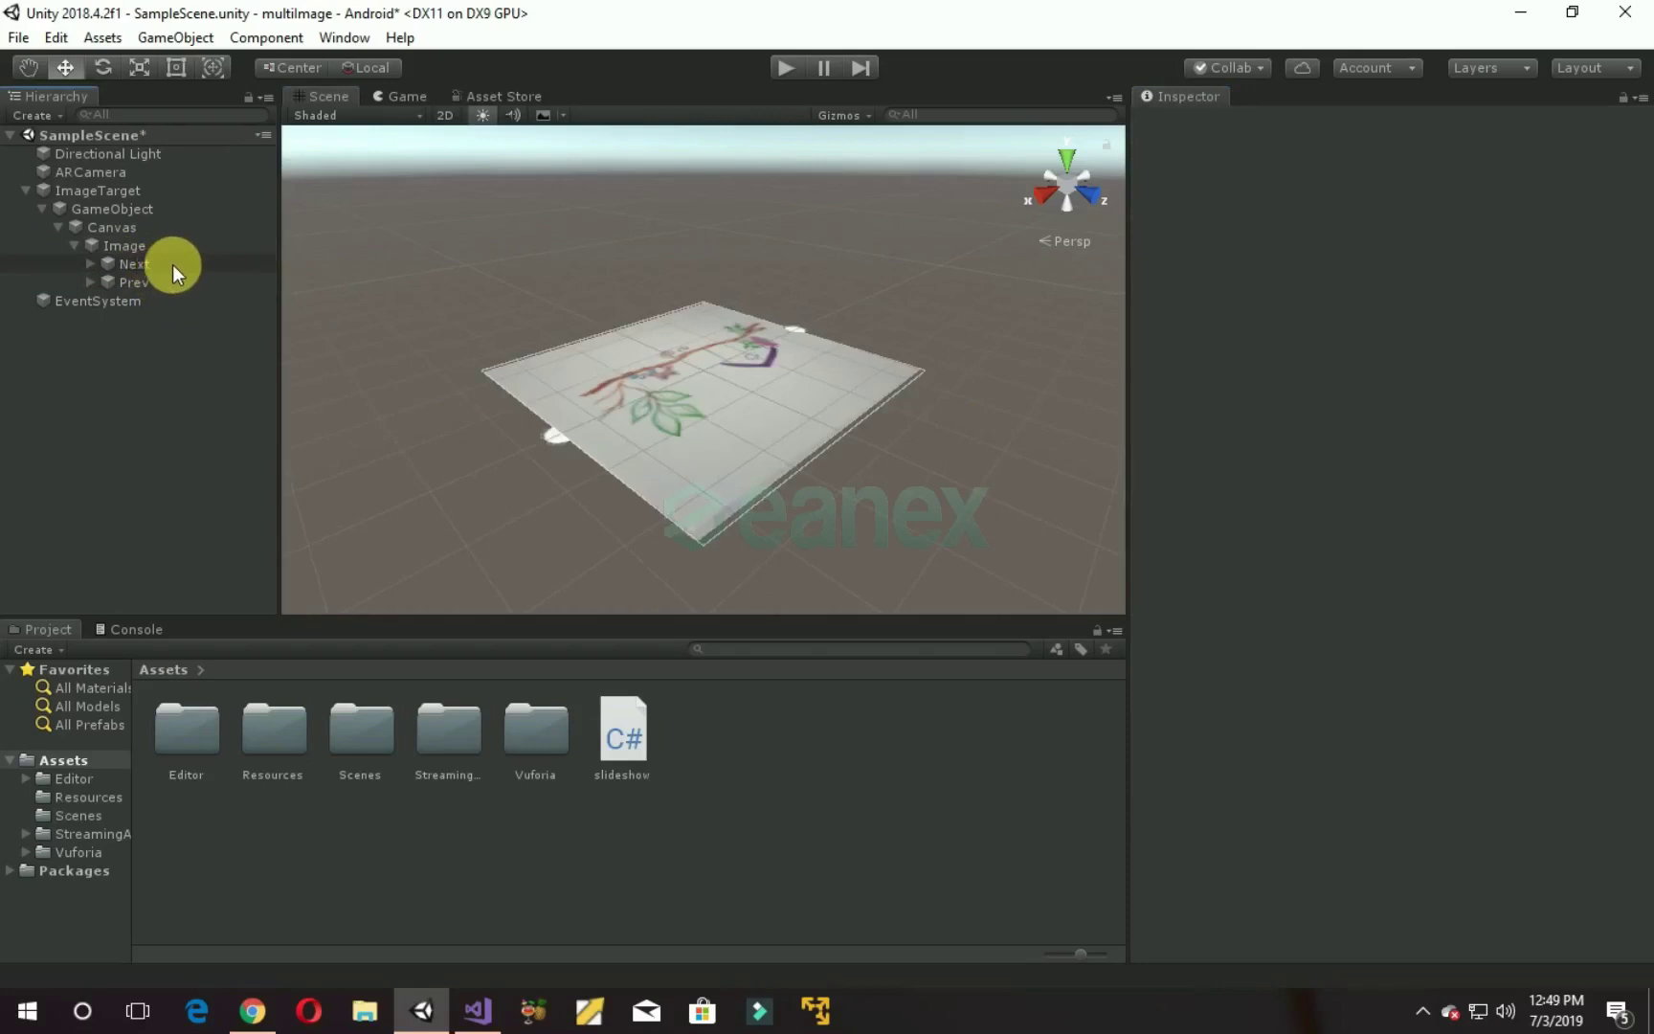
# Step: Import previous-512 into Assets and set its texture type to Sprite (2D and UI)
pyautogui.click(172, 263)
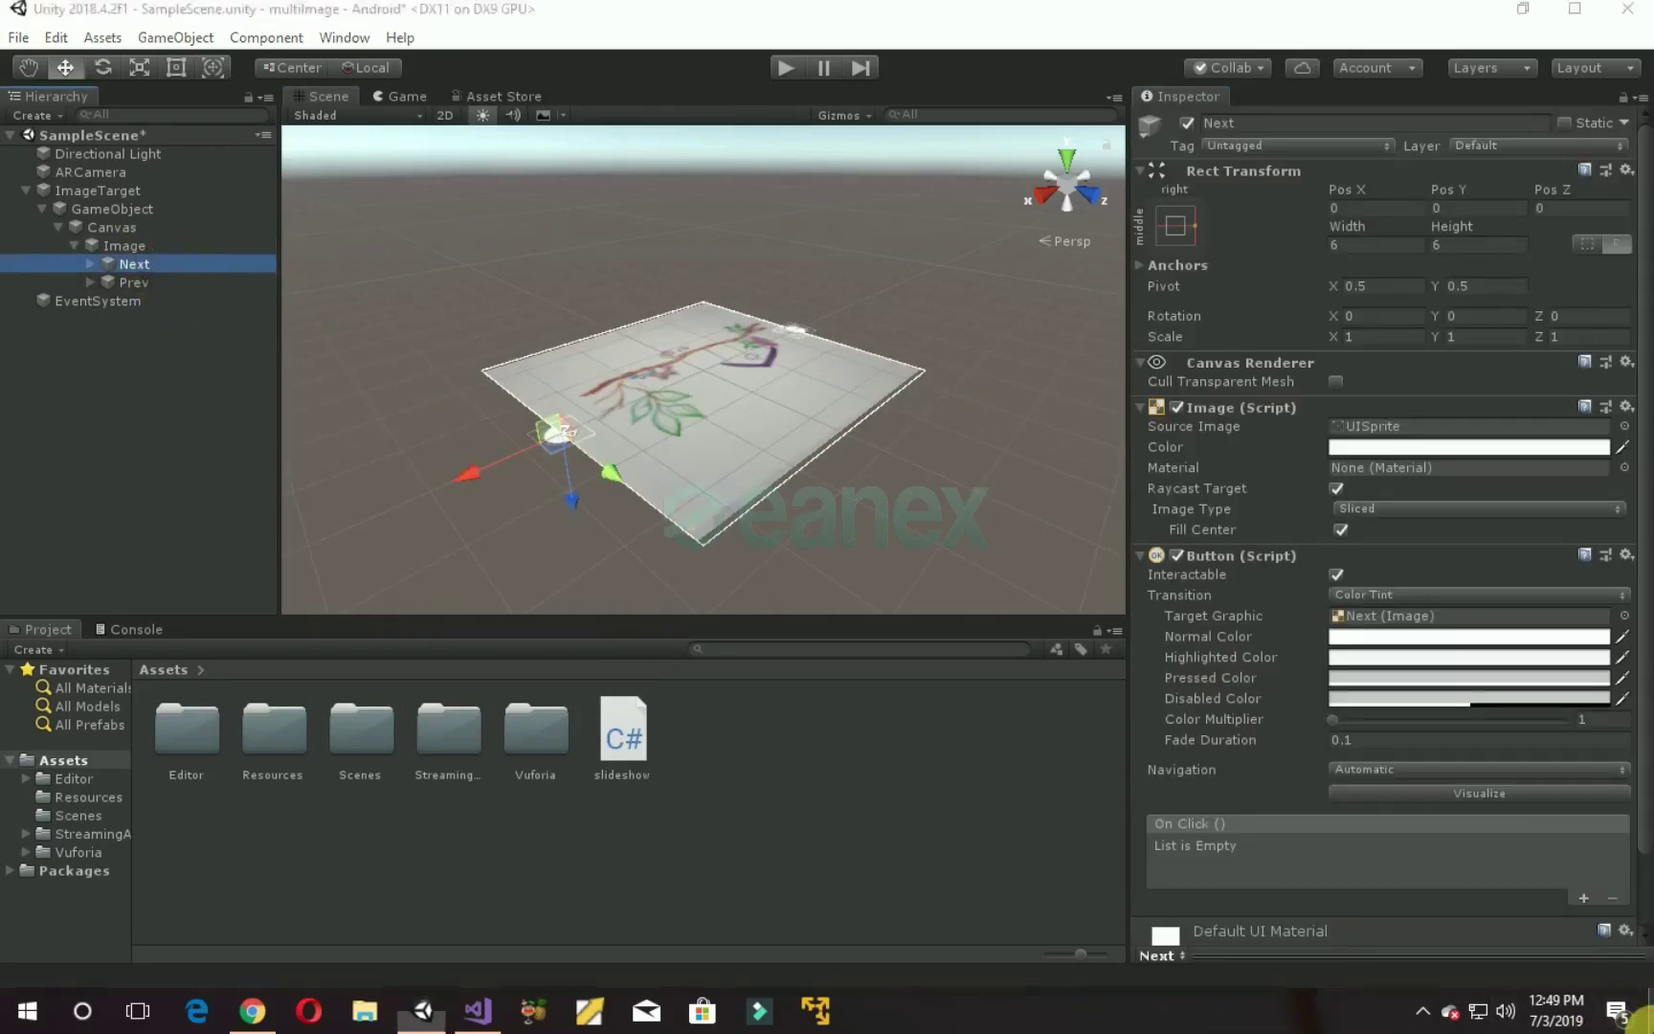
pyautogui.click(1648, 1013)
pyautogui.moveTo(990, 598)
pyautogui.mouseDown()
pyautogui.moveTo(623, 978)
pyautogui.moveTo(769, 743)
pyautogui.mouseUp()
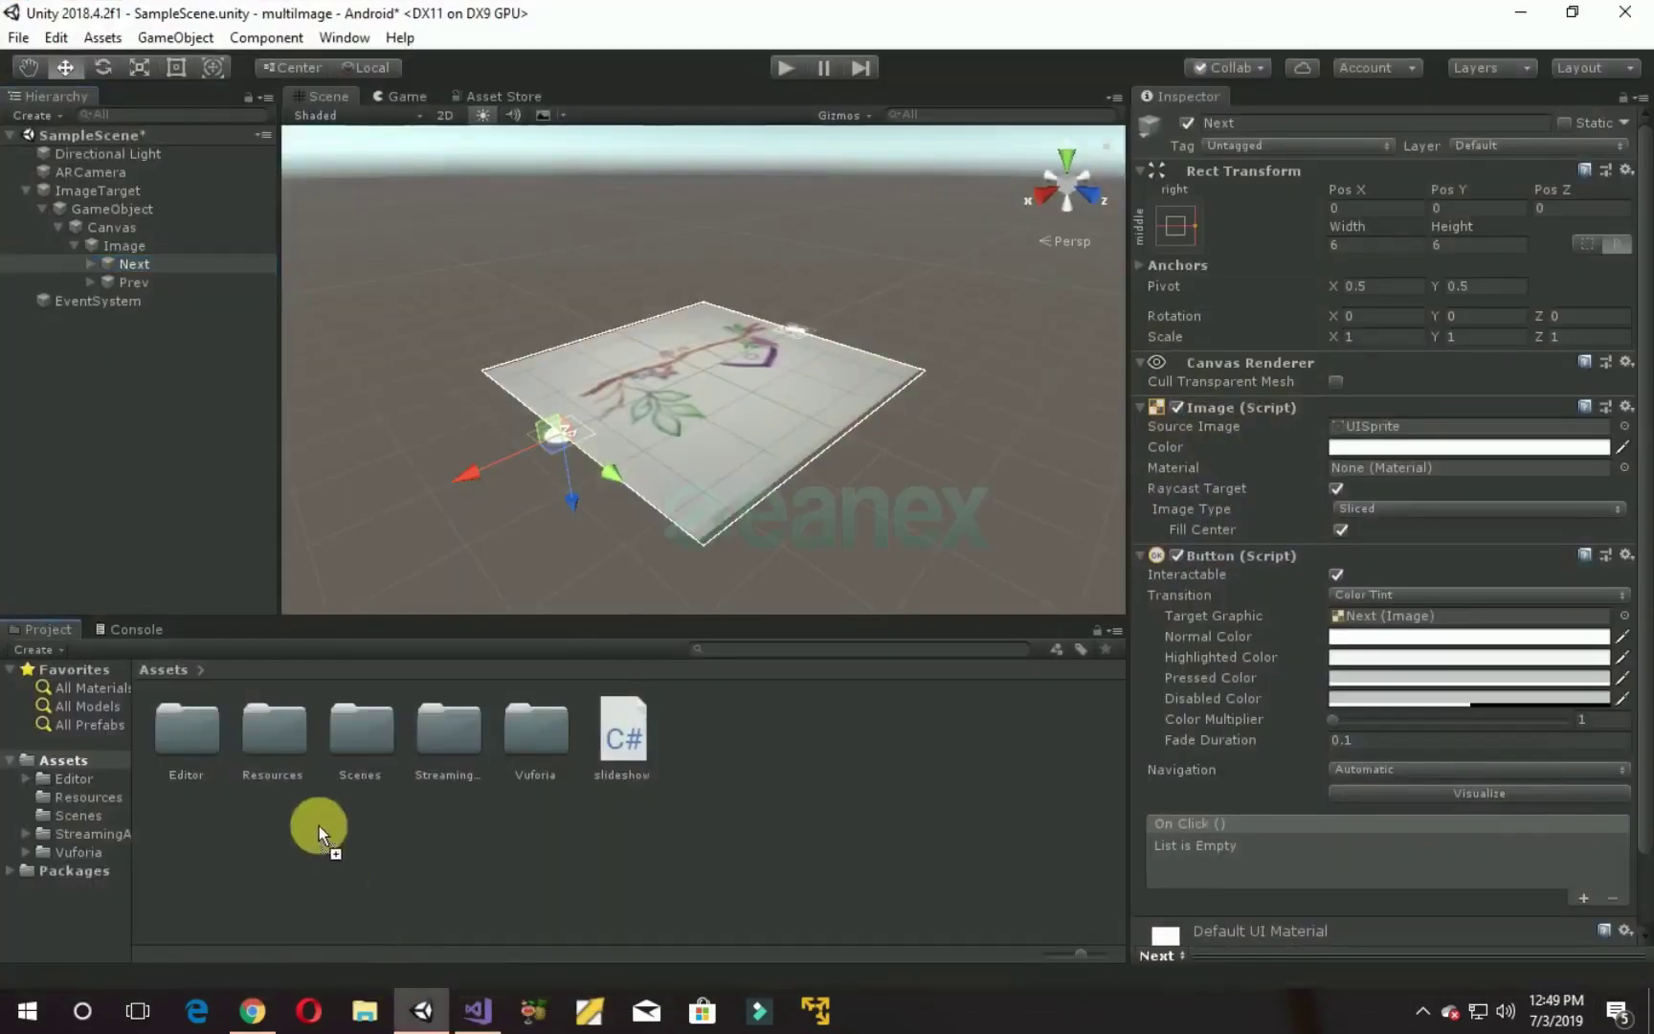
pyautogui.moveTo(752, 764); pyautogui.dragTo(735, 746)
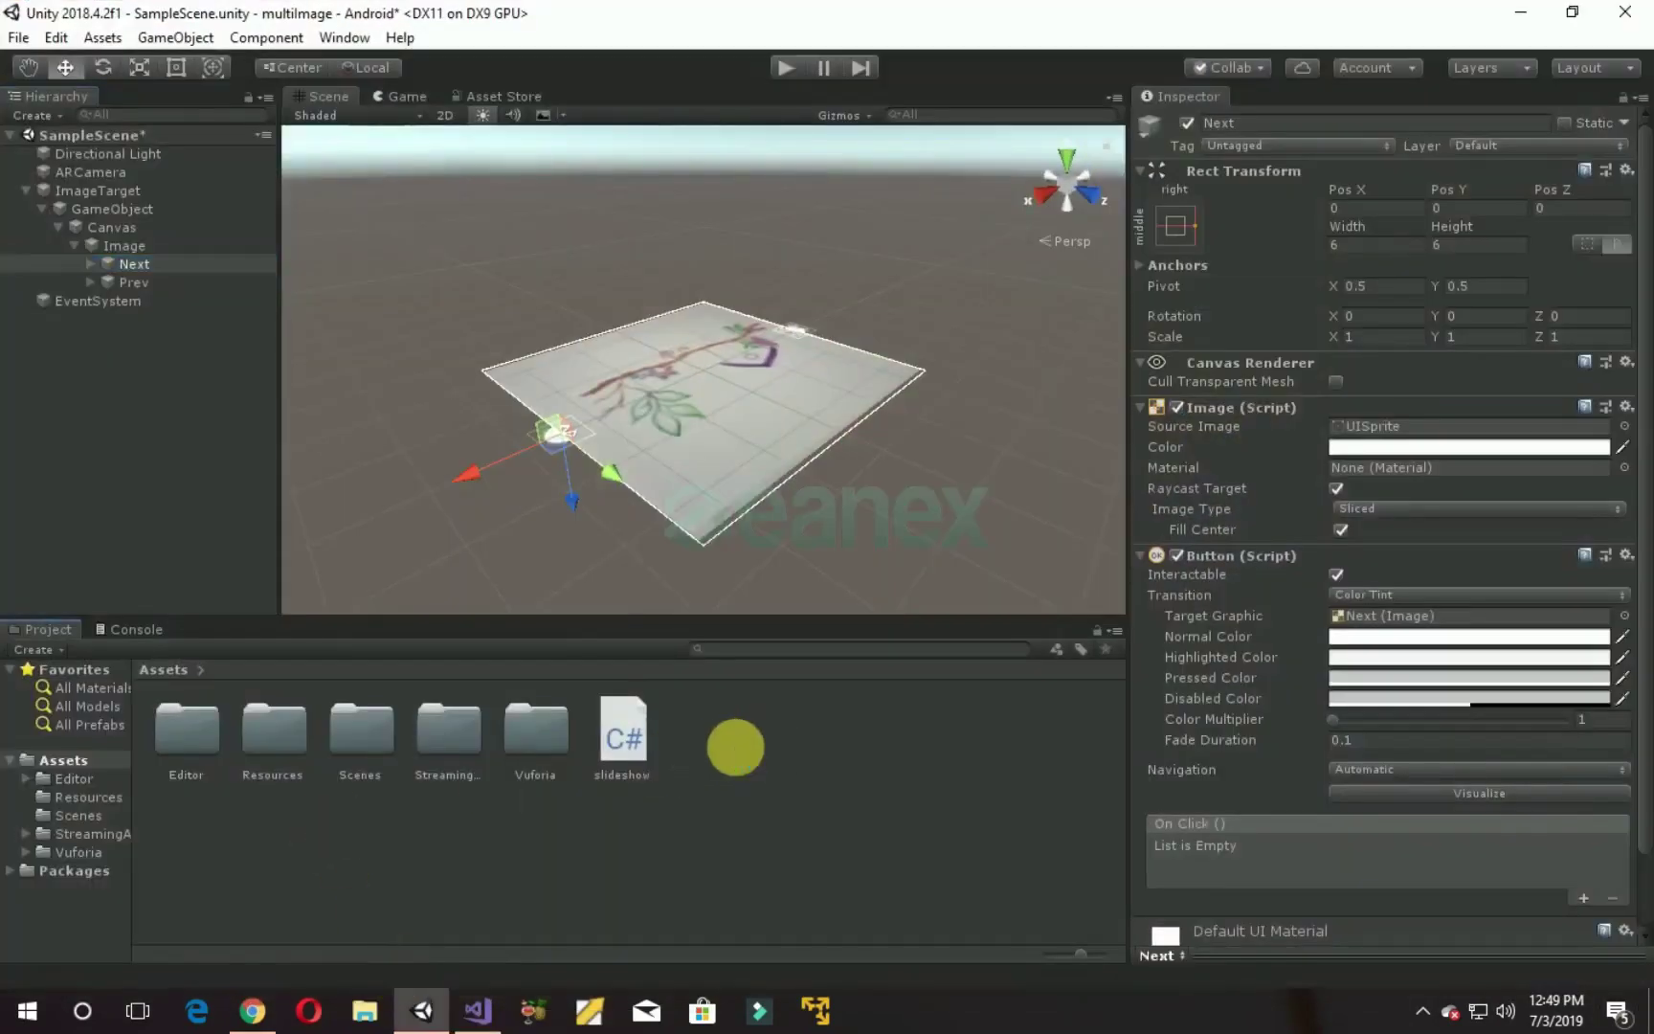
pyautogui.click(633, 751)
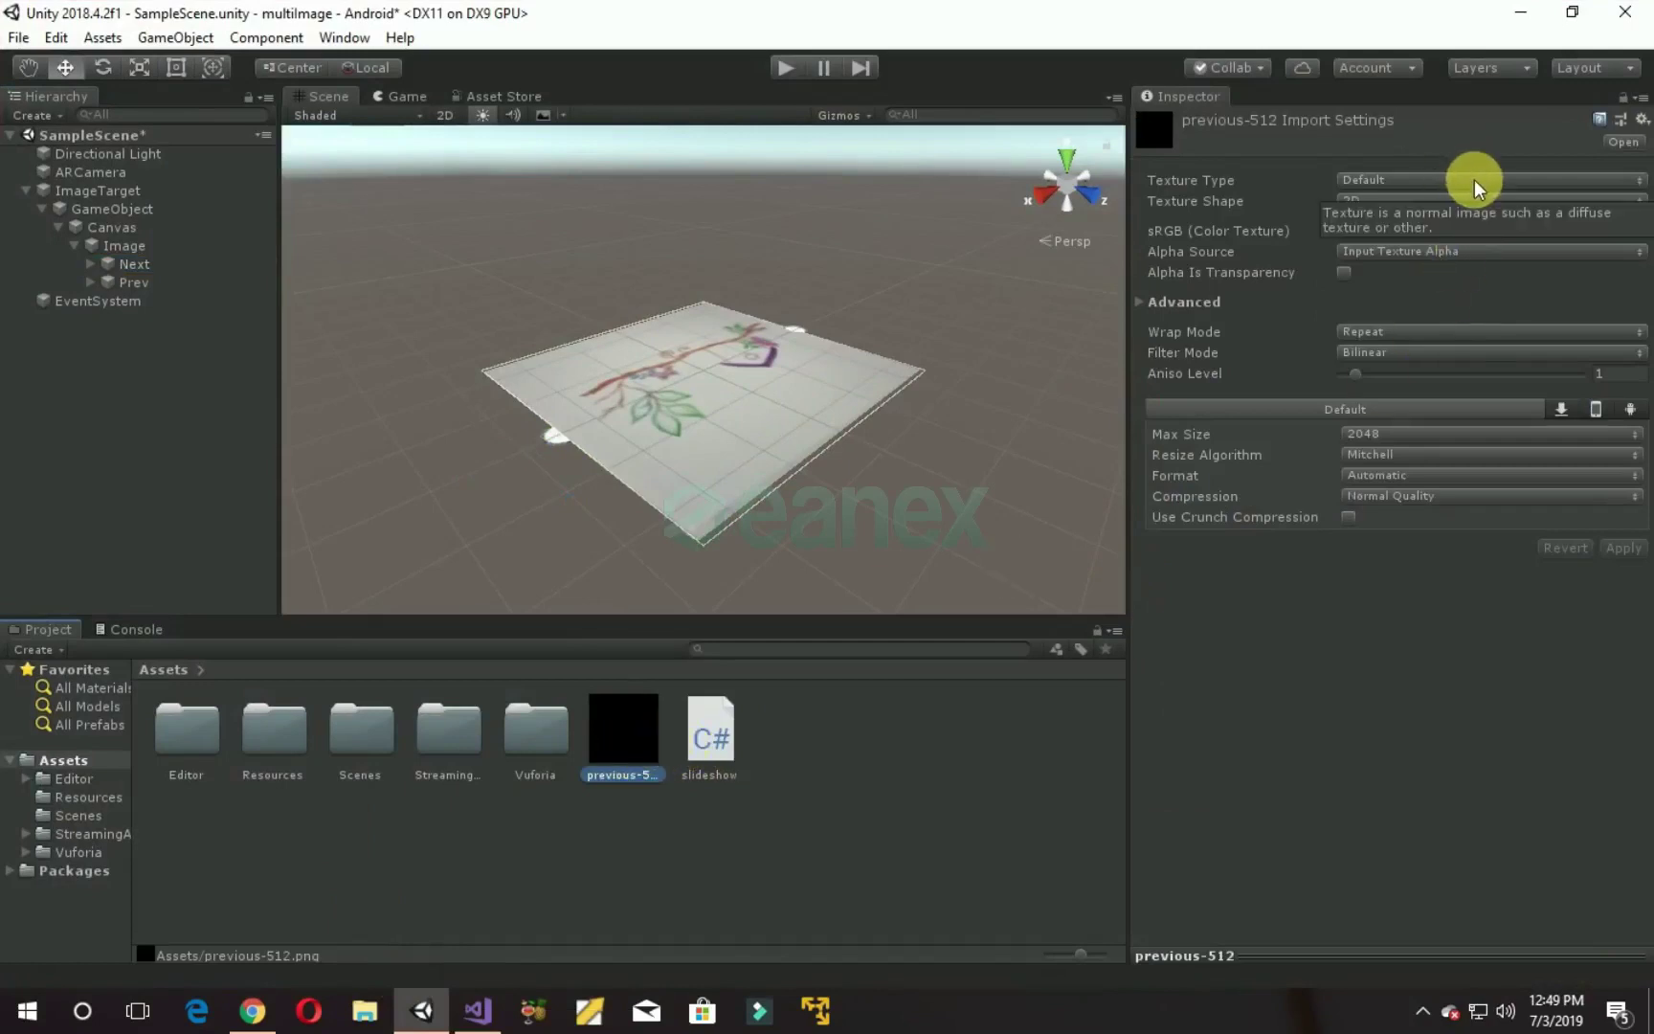
pyautogui.click(1476, 181)
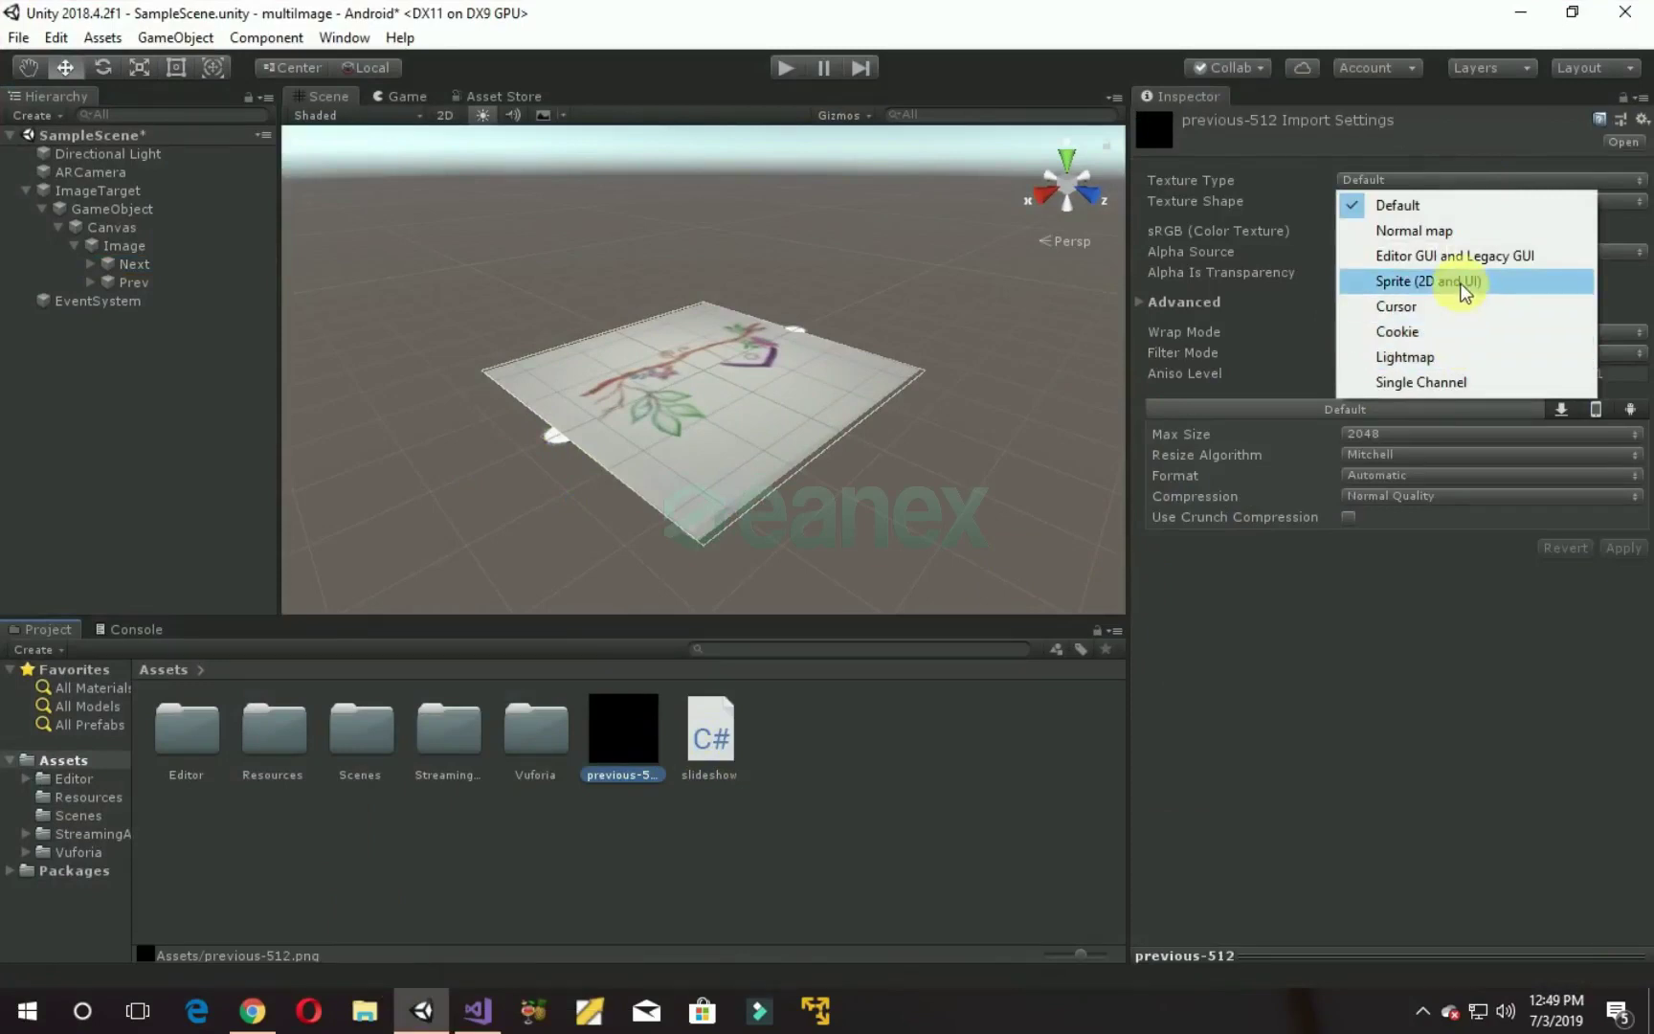
pyautogui.click(1464, 284)
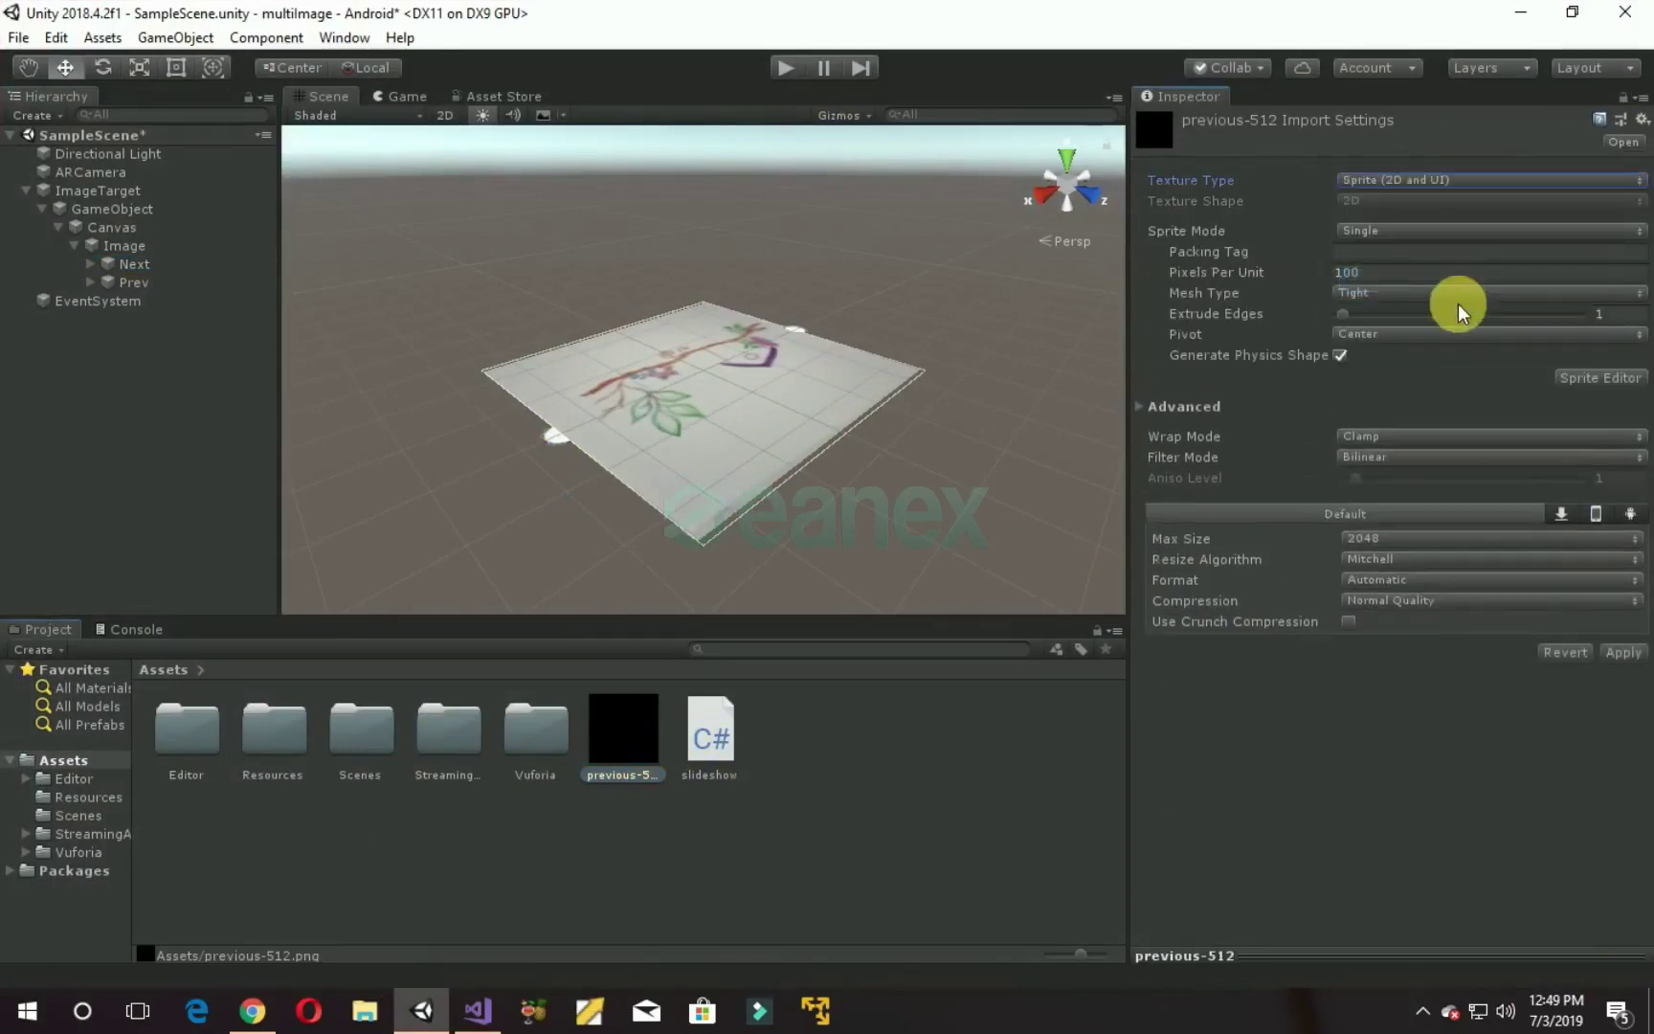
pyautogui.click(1631, 657)
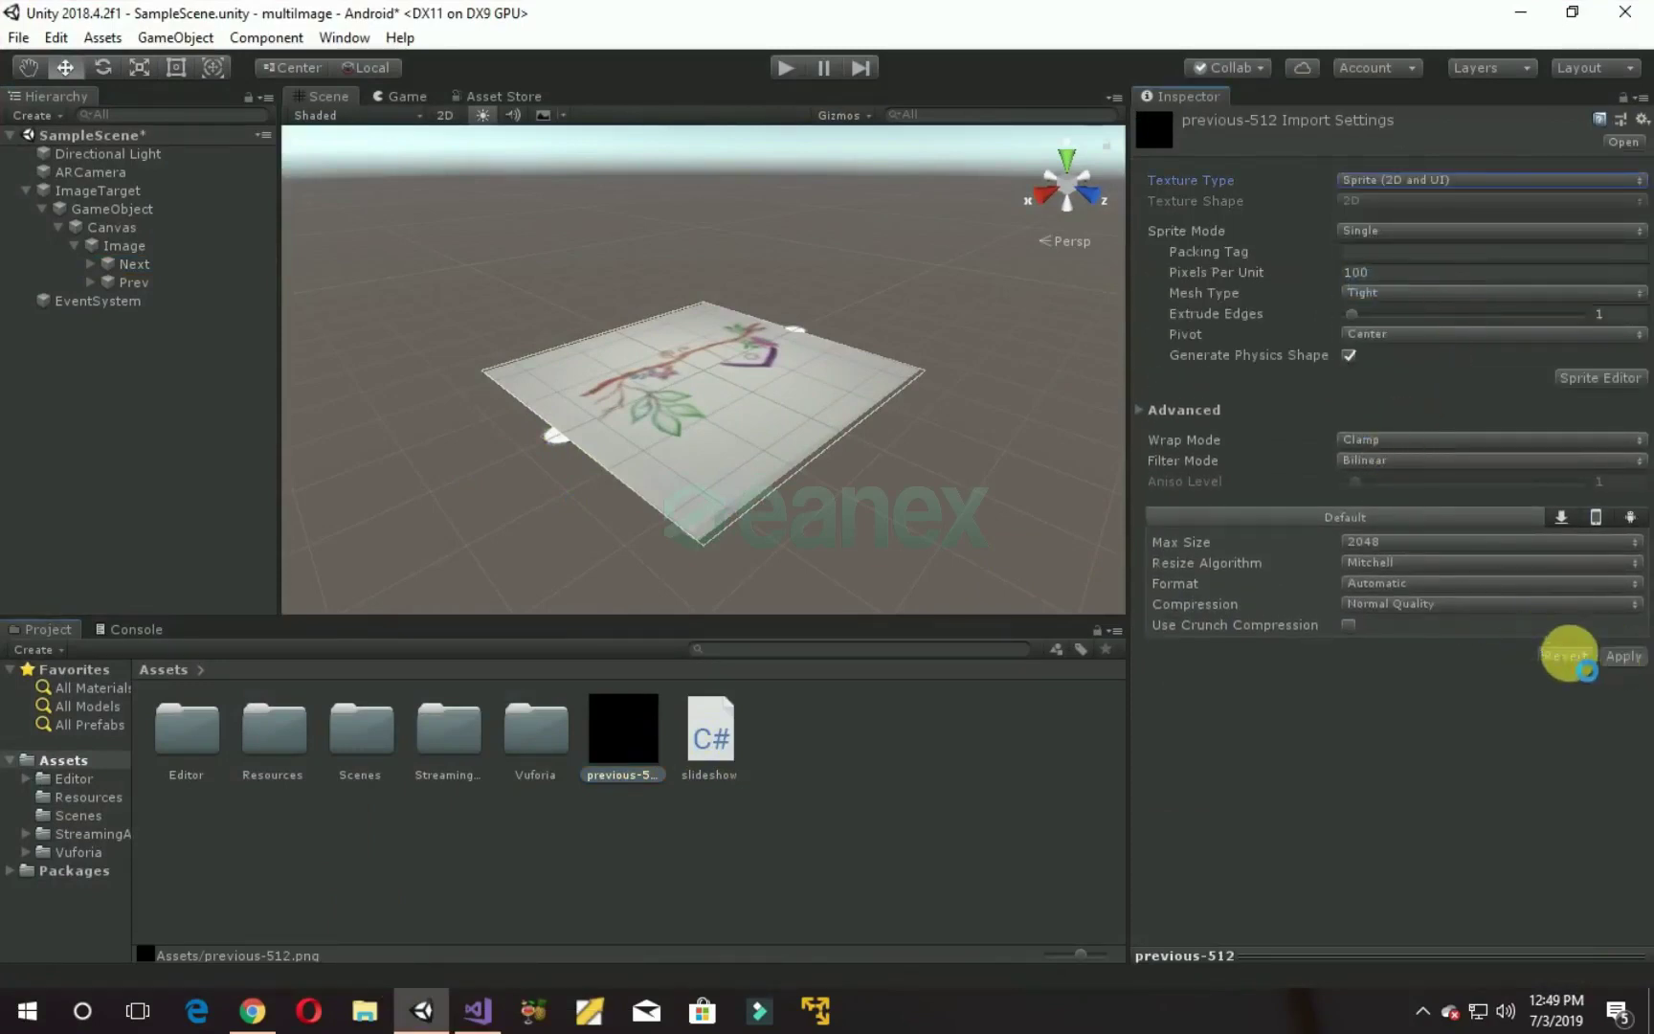
# Step: Give Next and Prev the previous-512 source image with Preserve Aspect ticked
pyautogui.click(122, 260)
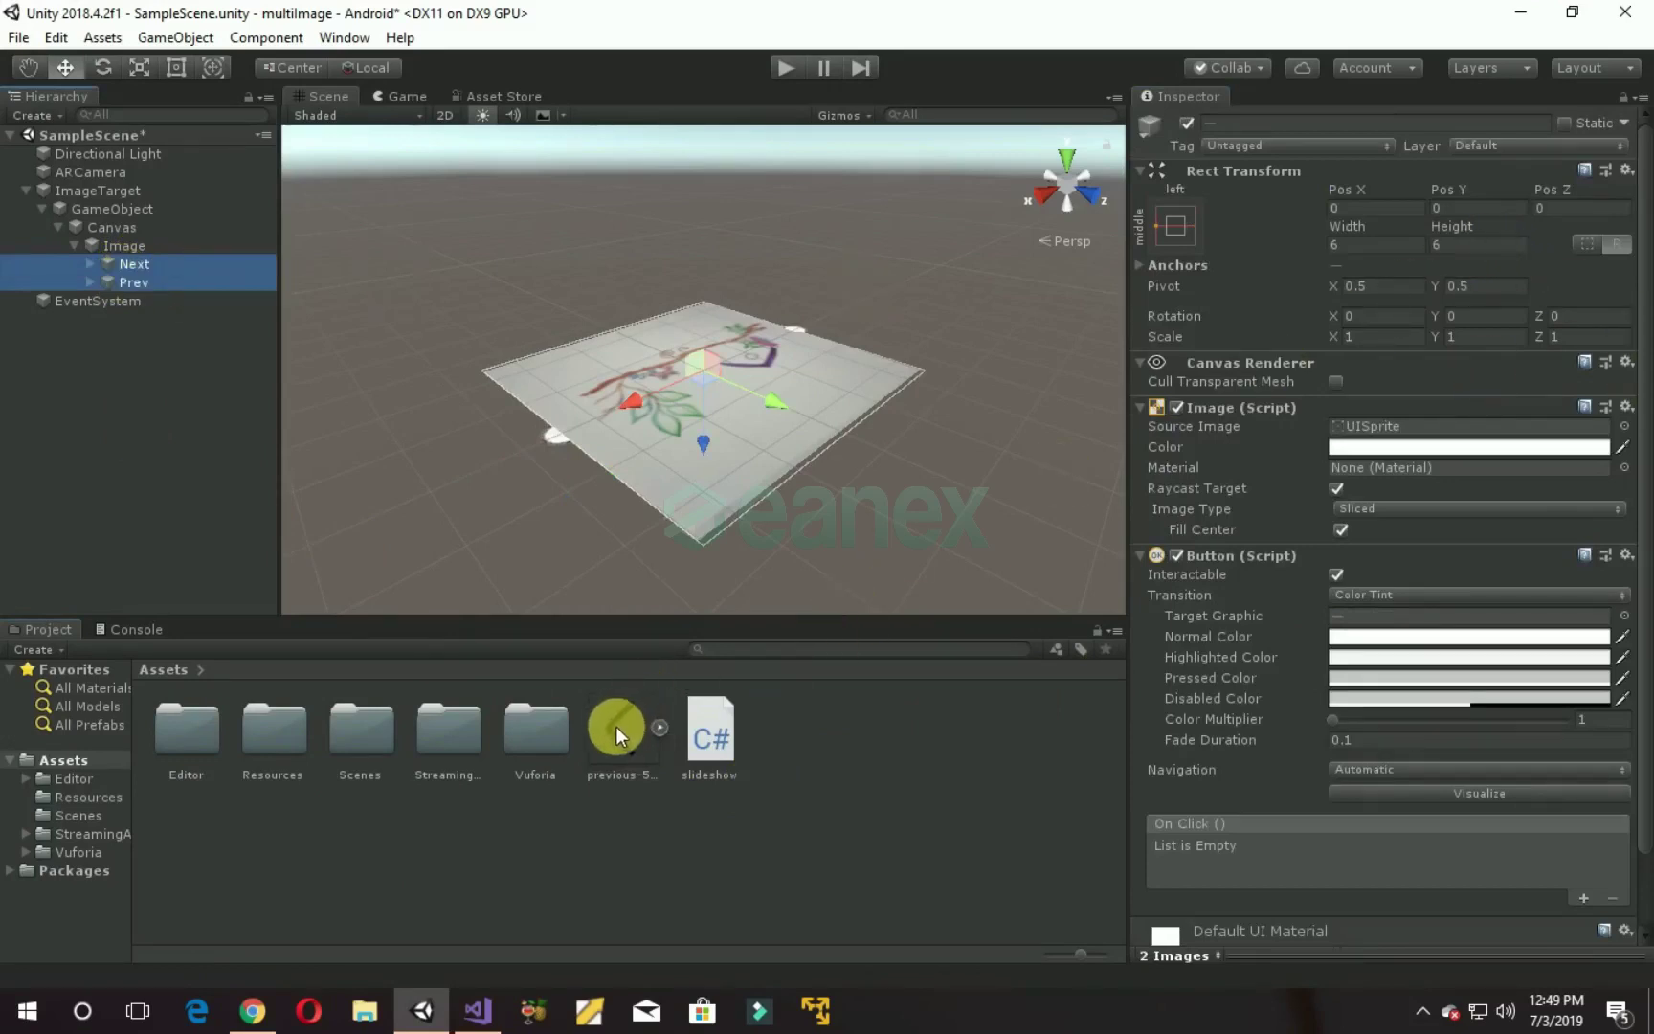
pyautogui.moveTo(615, 724); pyautogui.dragTo(1401, 426)
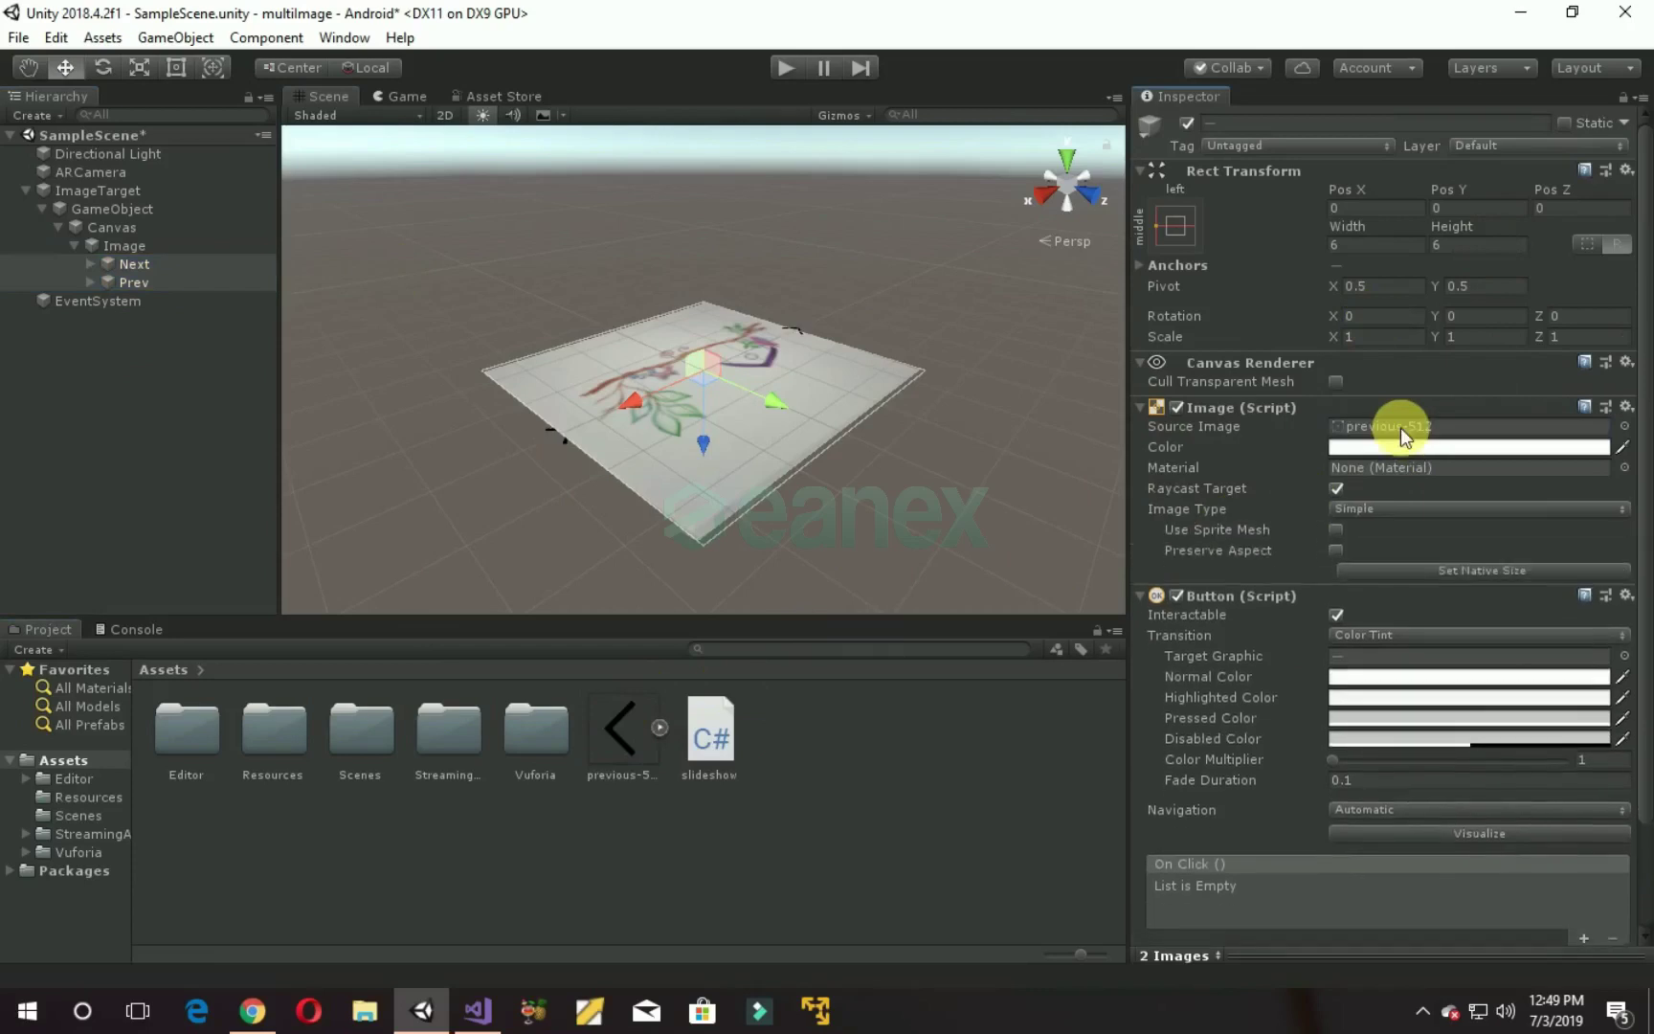
pyautogui.click(1333, 548)
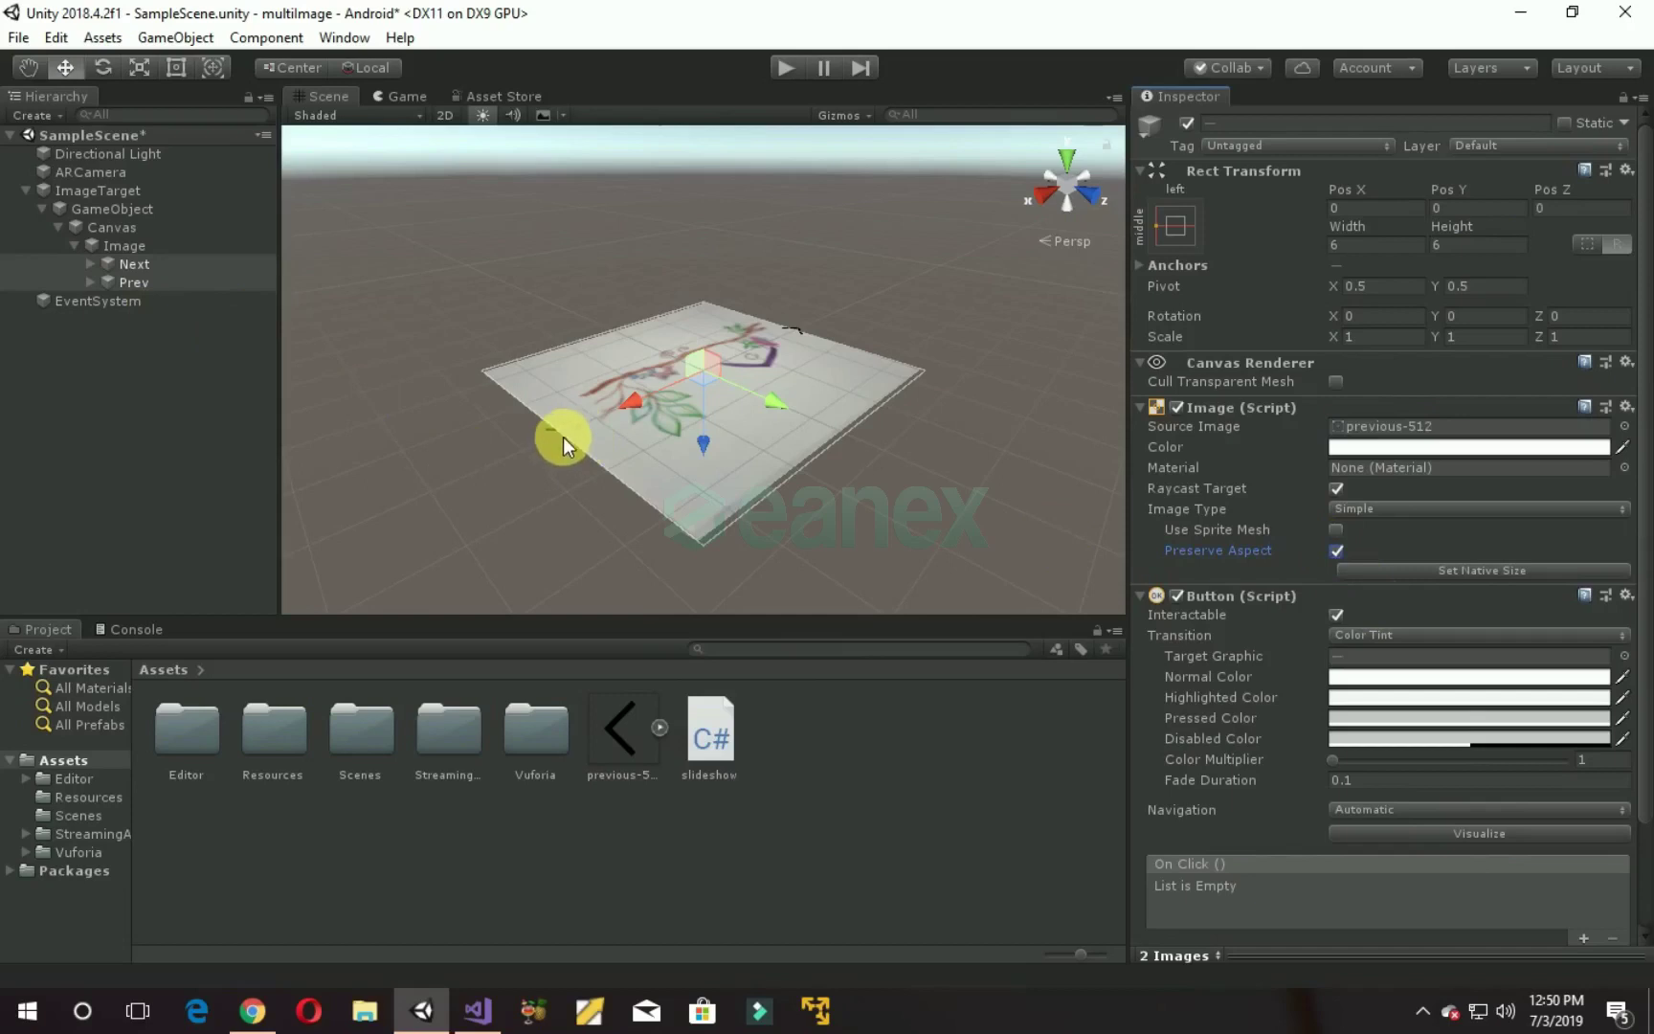
# Step: Set the Next button's Z rotation to 180
pyautogui.click(564, 437)
pyautogui.click(205, 266)
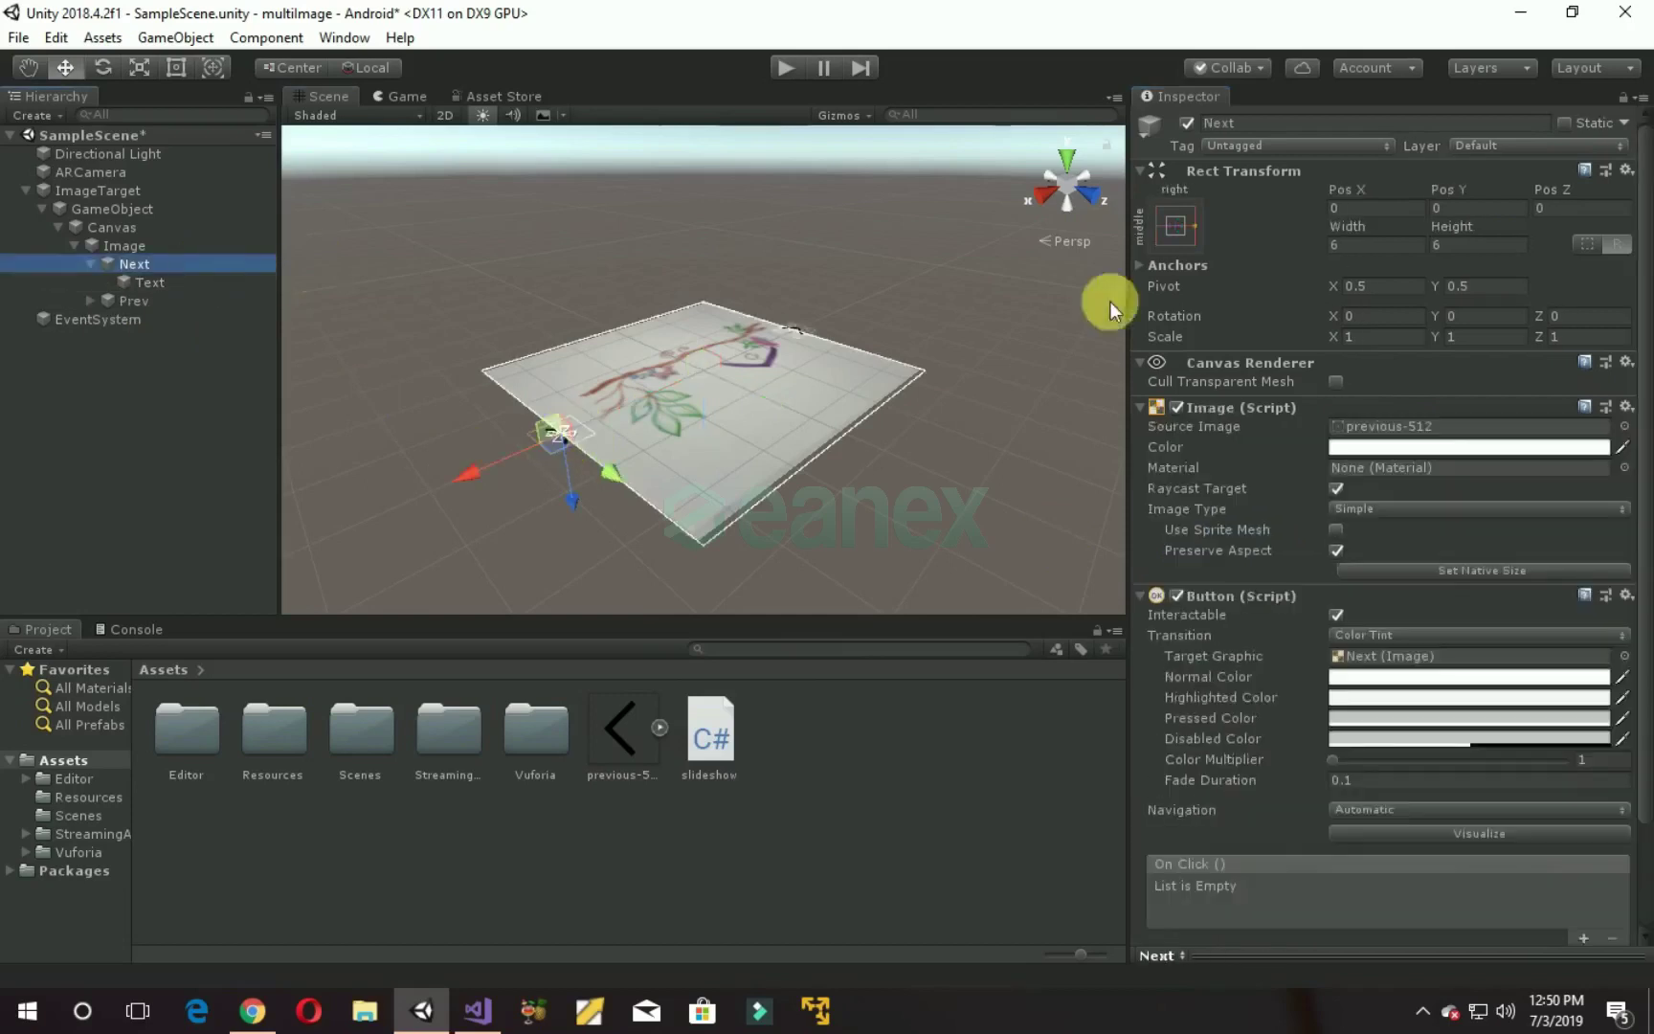
pyautogui.click(1593, 317)
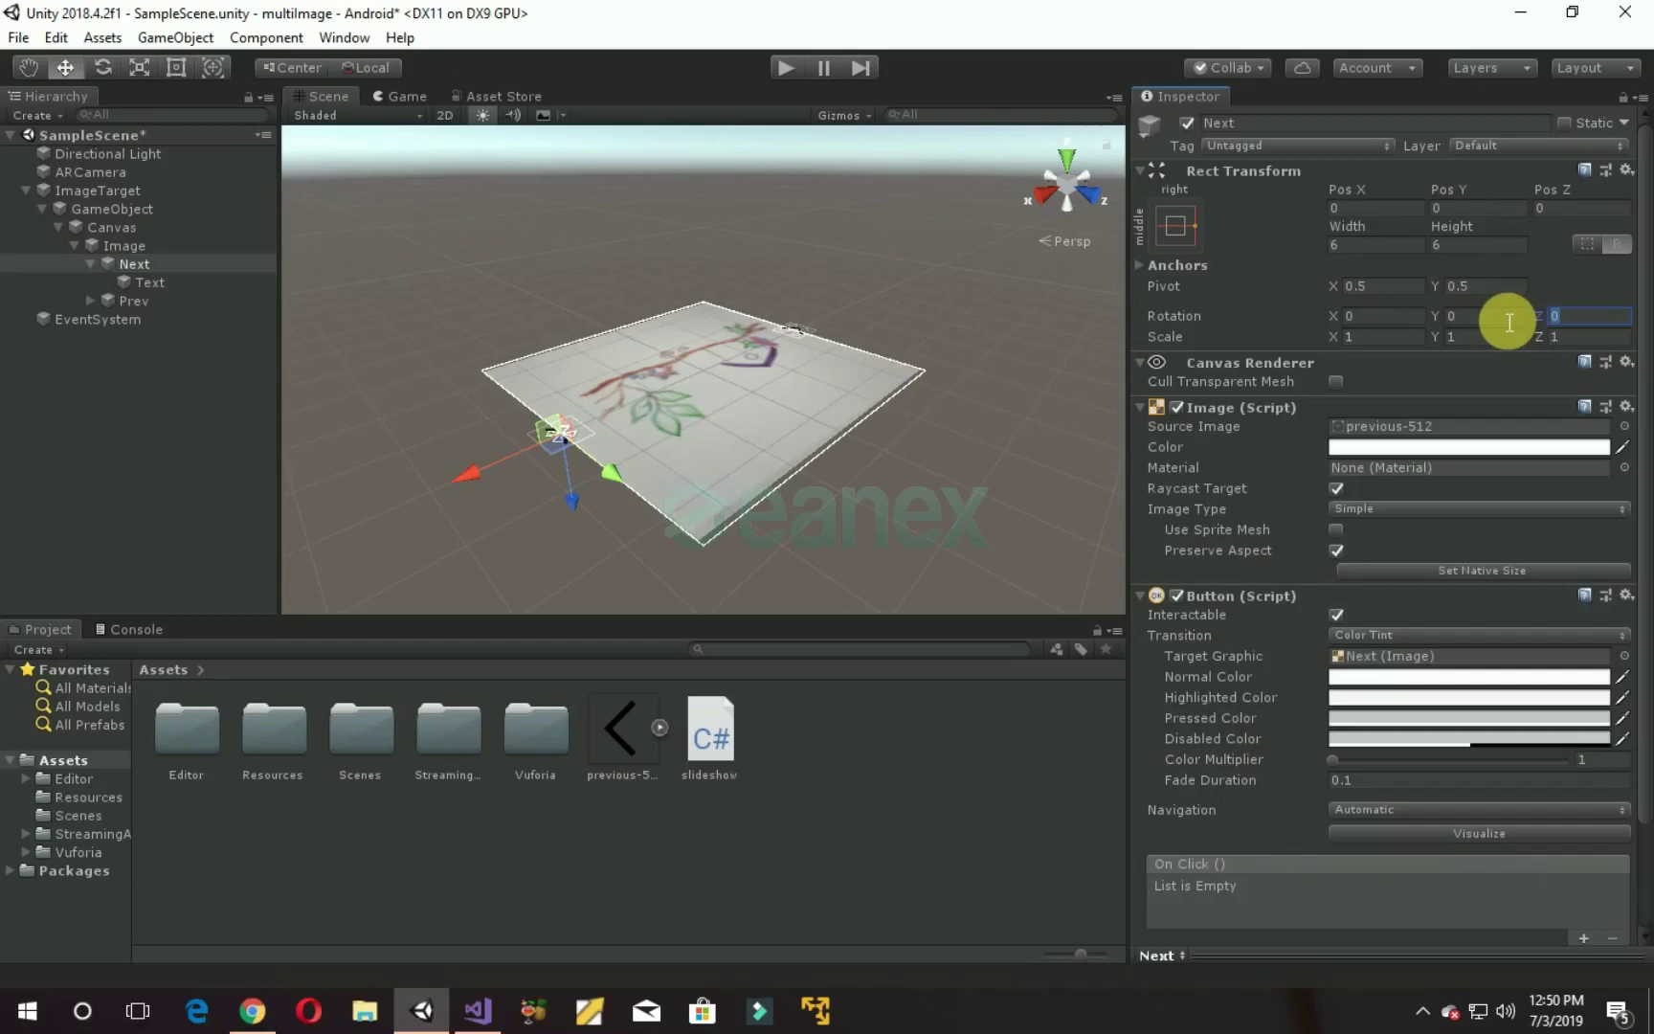
pyautogui.write('180')
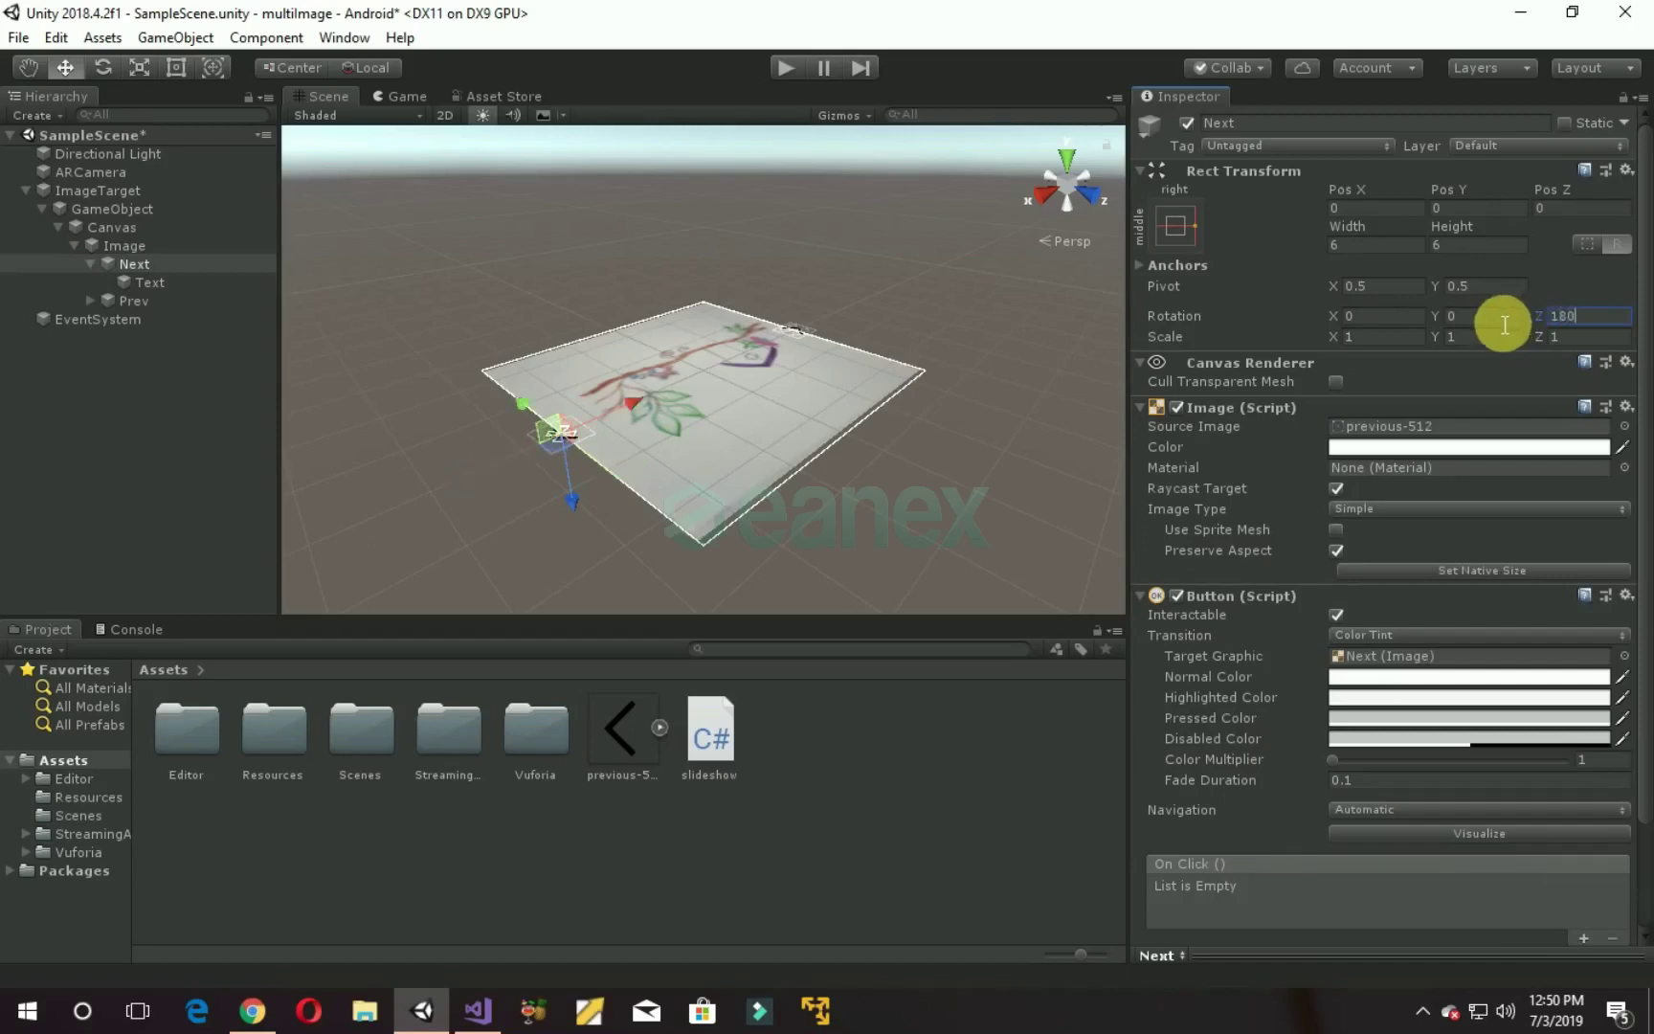
pyautogui.click(1285, 315)
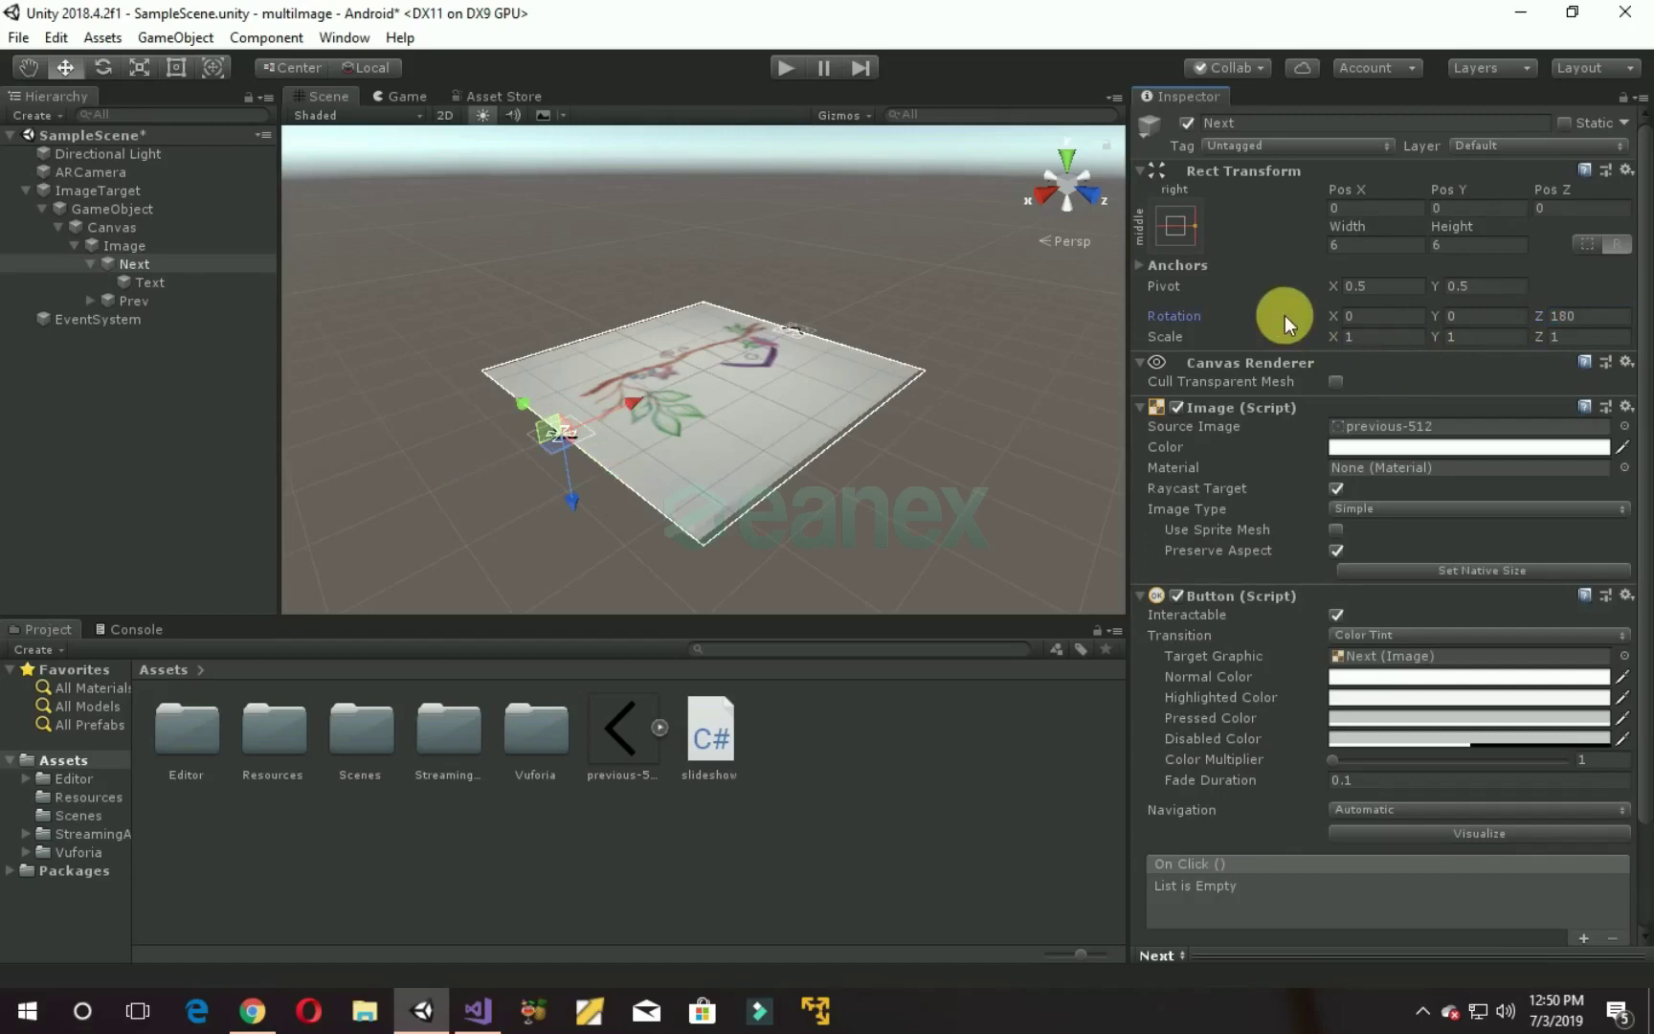
# Step: Delete the Text labels under both the Next and Prev buttons
pyautogui.click(90, 300)
pyautogui.click(150, 286)
pyautogui.press('Delete')
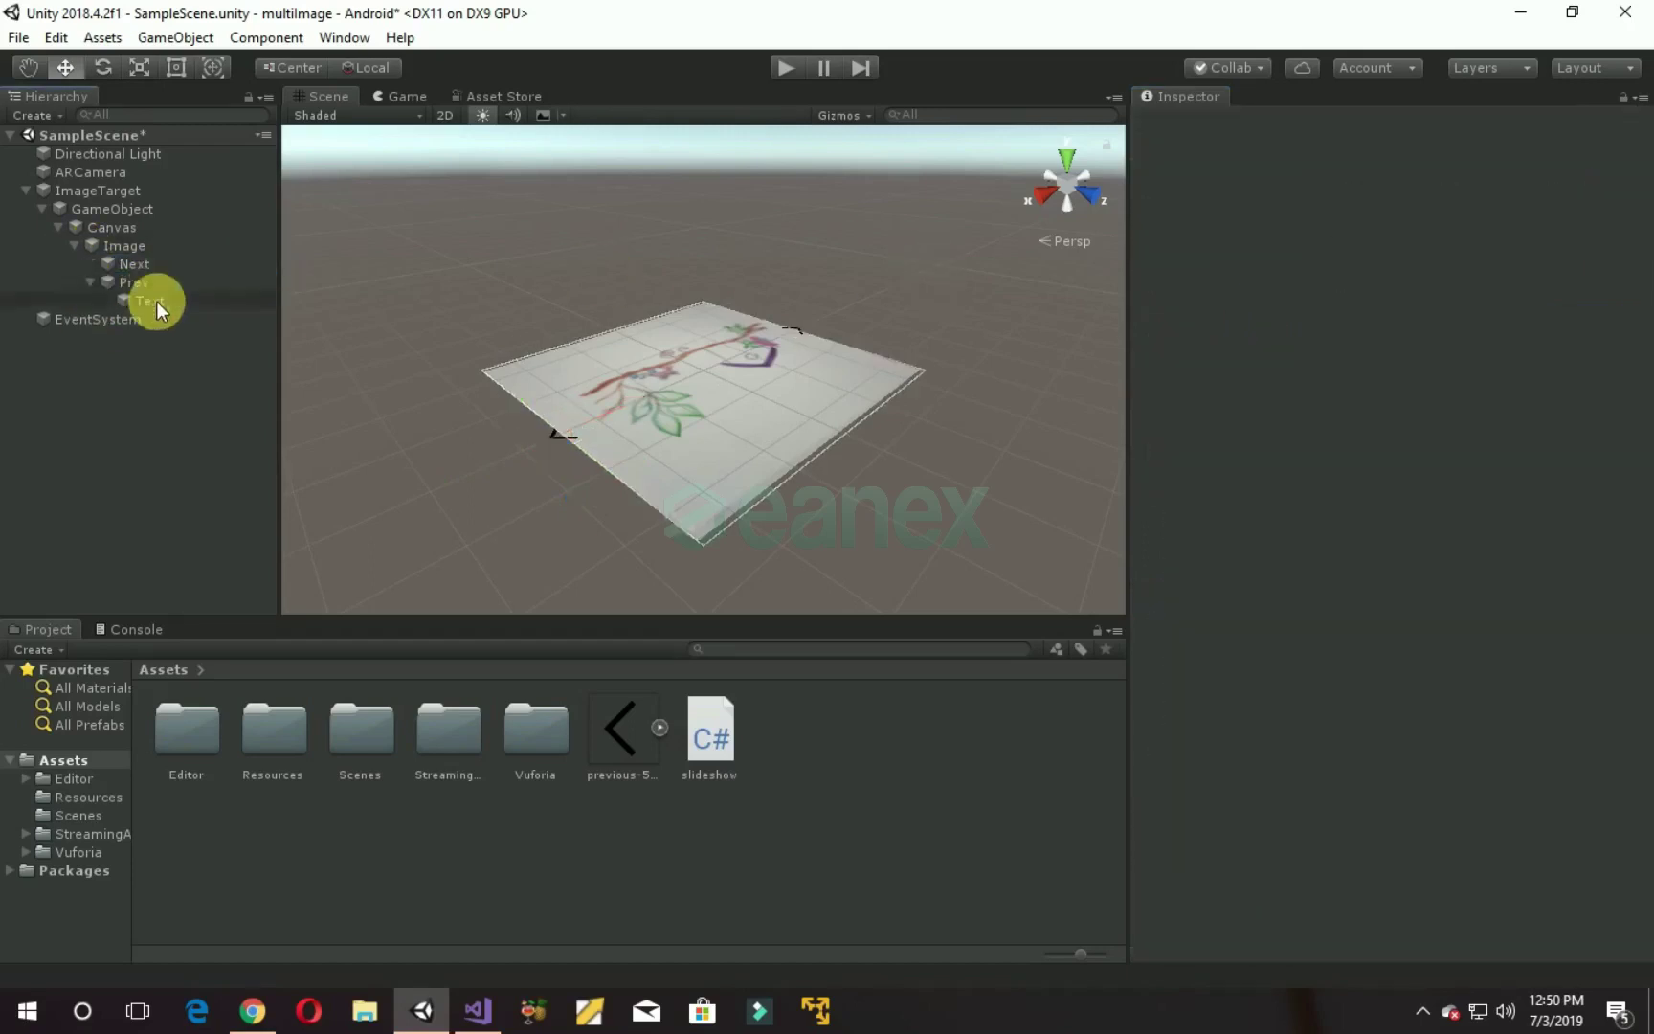
pyautogui.click(128, 301)
pyautogui.press('Delete')
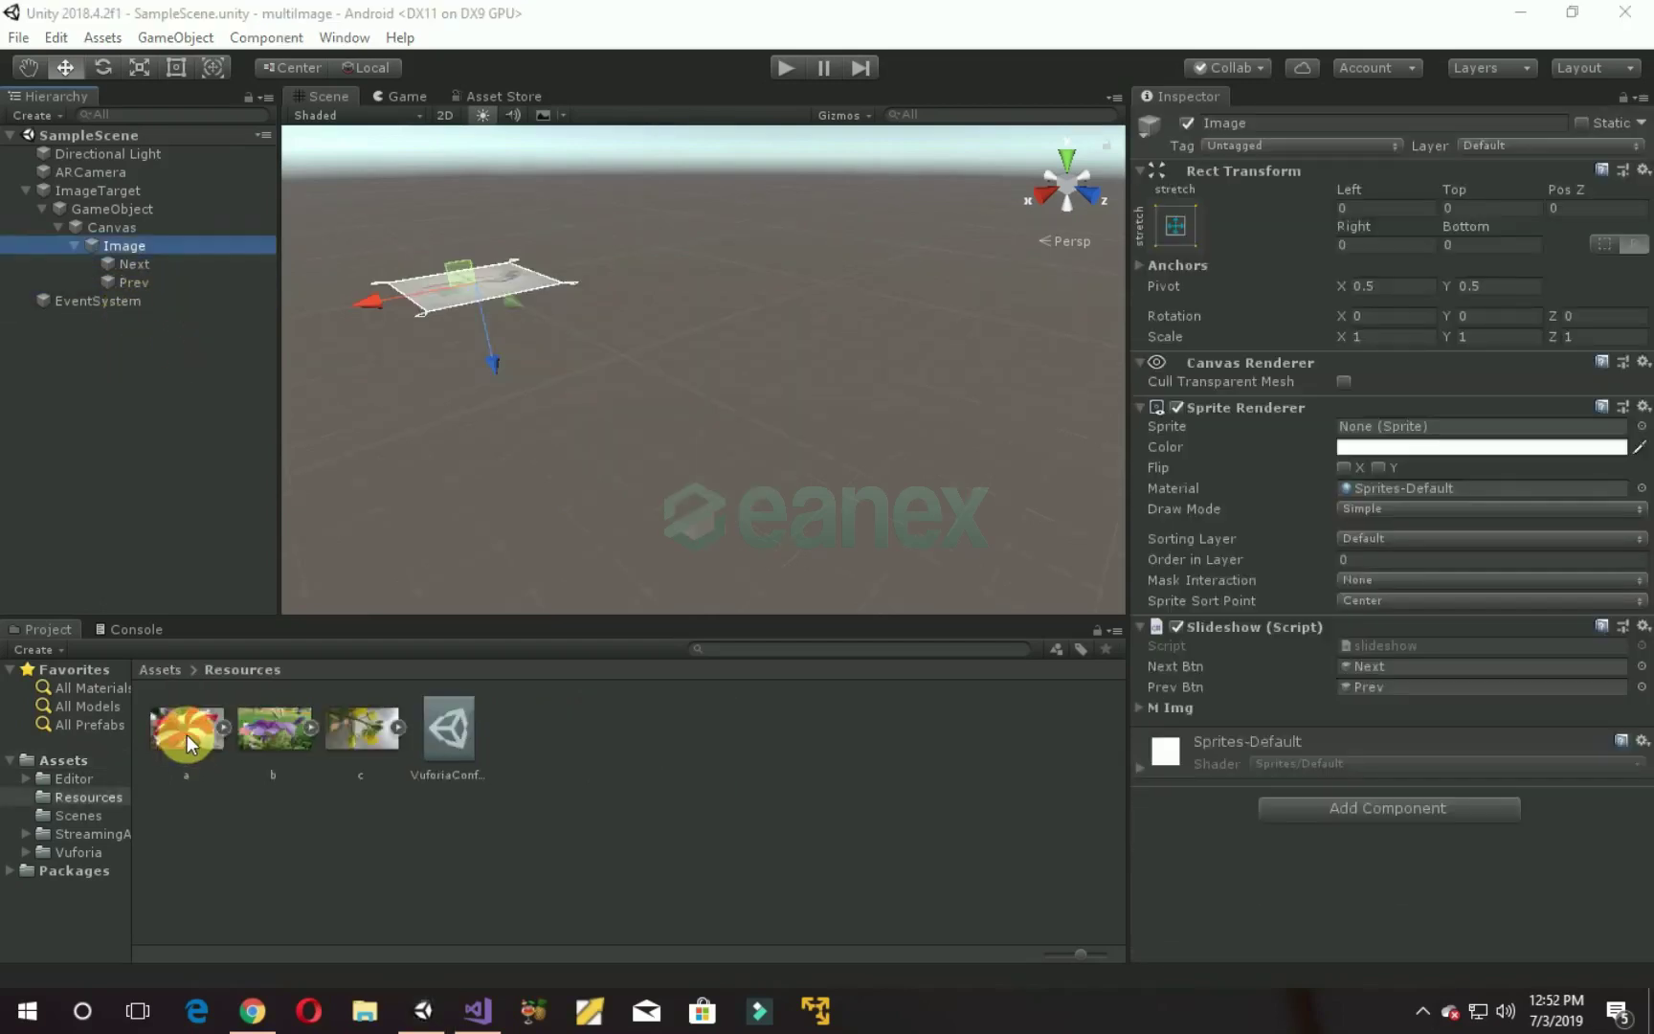
# Step: Set the Image sprite to picture a and scale it to 2 on X and Y
pyautogui.moveTo(187, 734); pyautogui.dragTo(1403, 418)
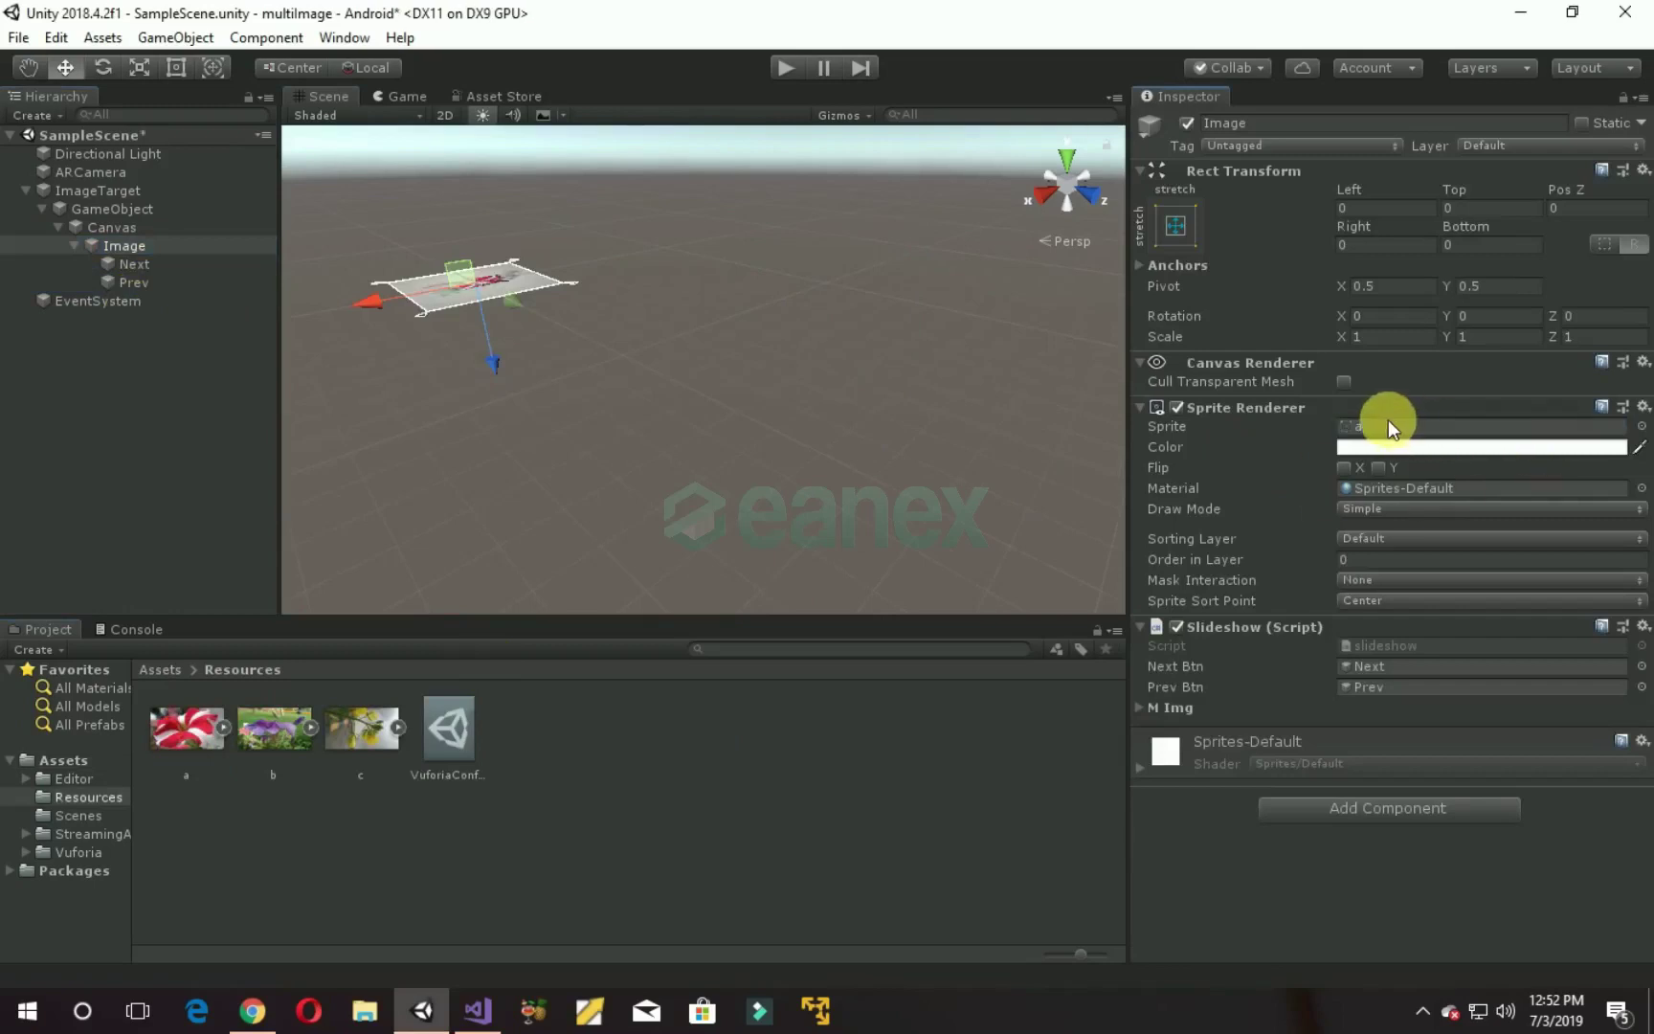
pyautogui.doubleClick(150, 241)
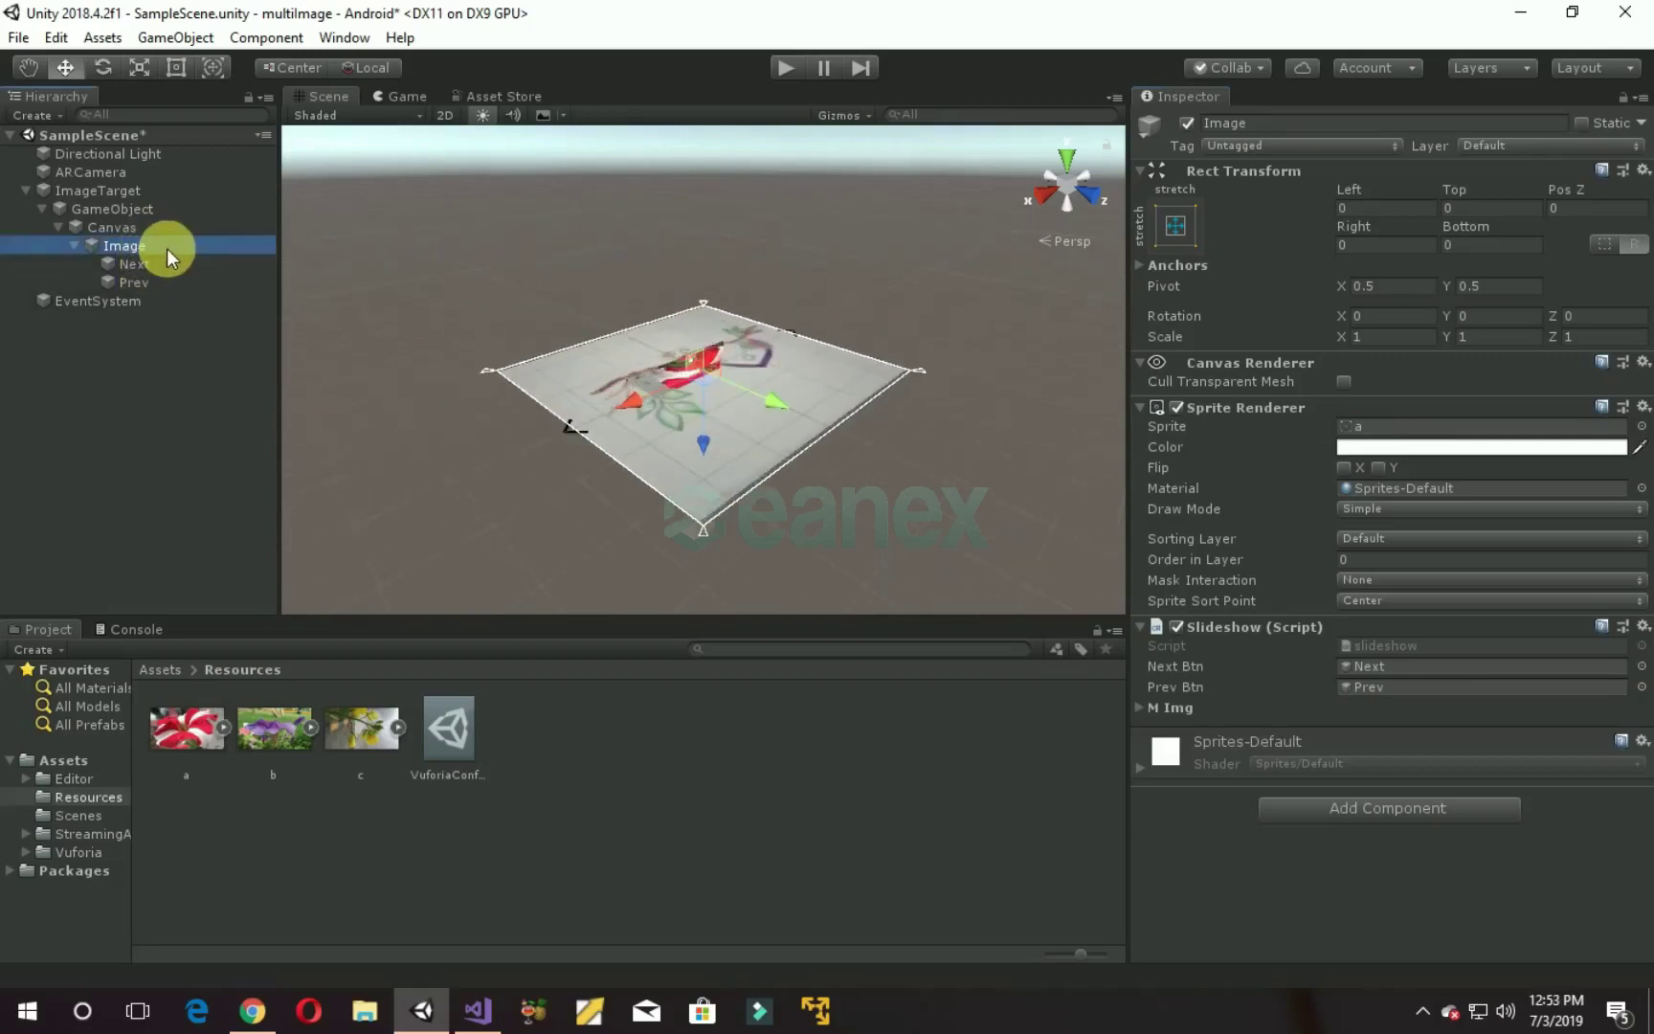
pyautogui.click(1376, 338)
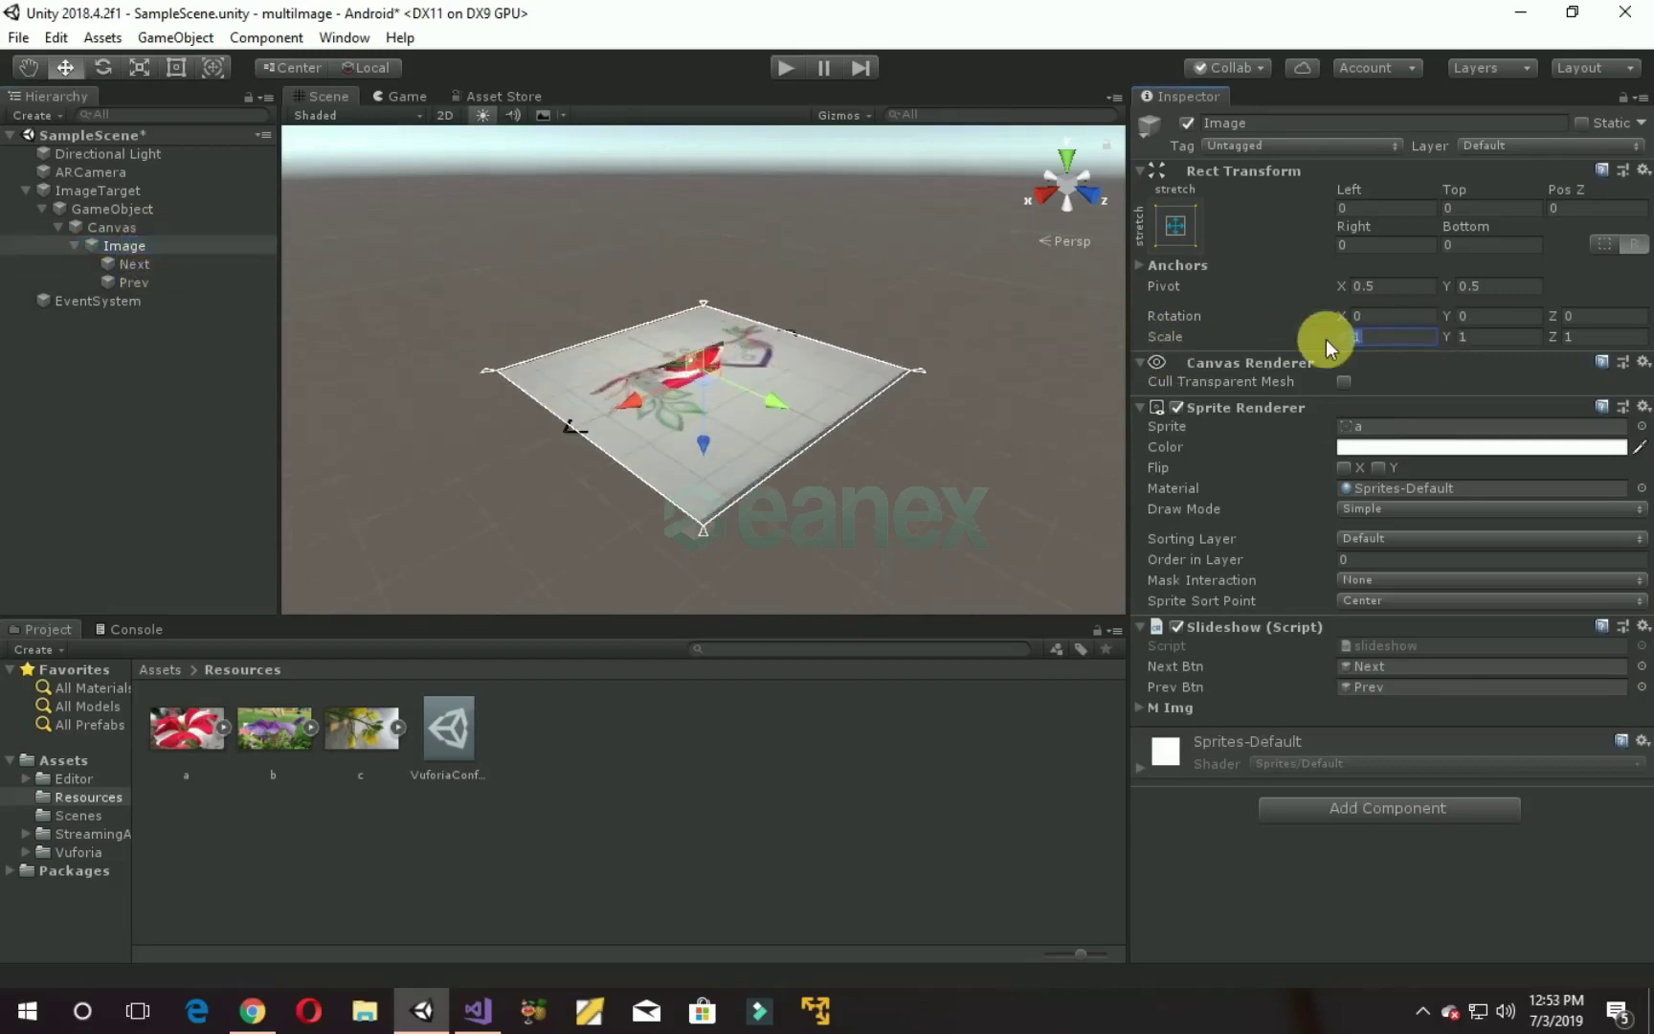
pyautogui.write('2')
pyautogui.click(1454, 336)
pyautogui.write('2')
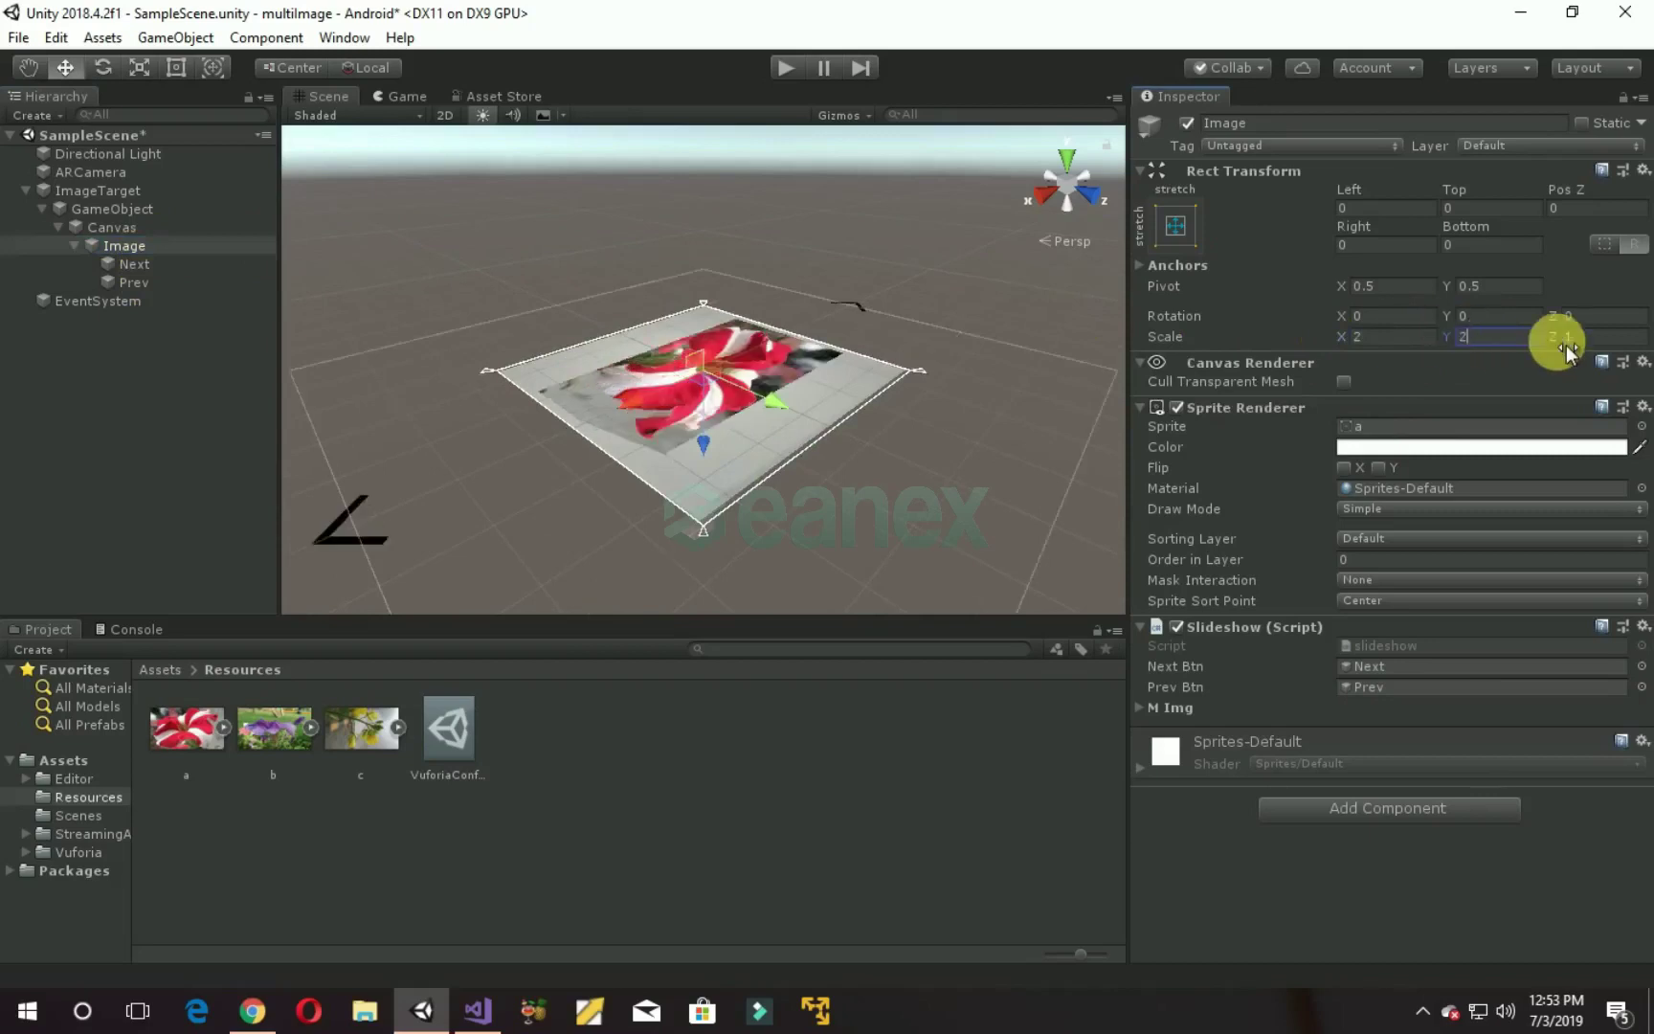
# Step: Drag the Next button along X to about -11.83, beside the image
pyautogui.click(338, 542)
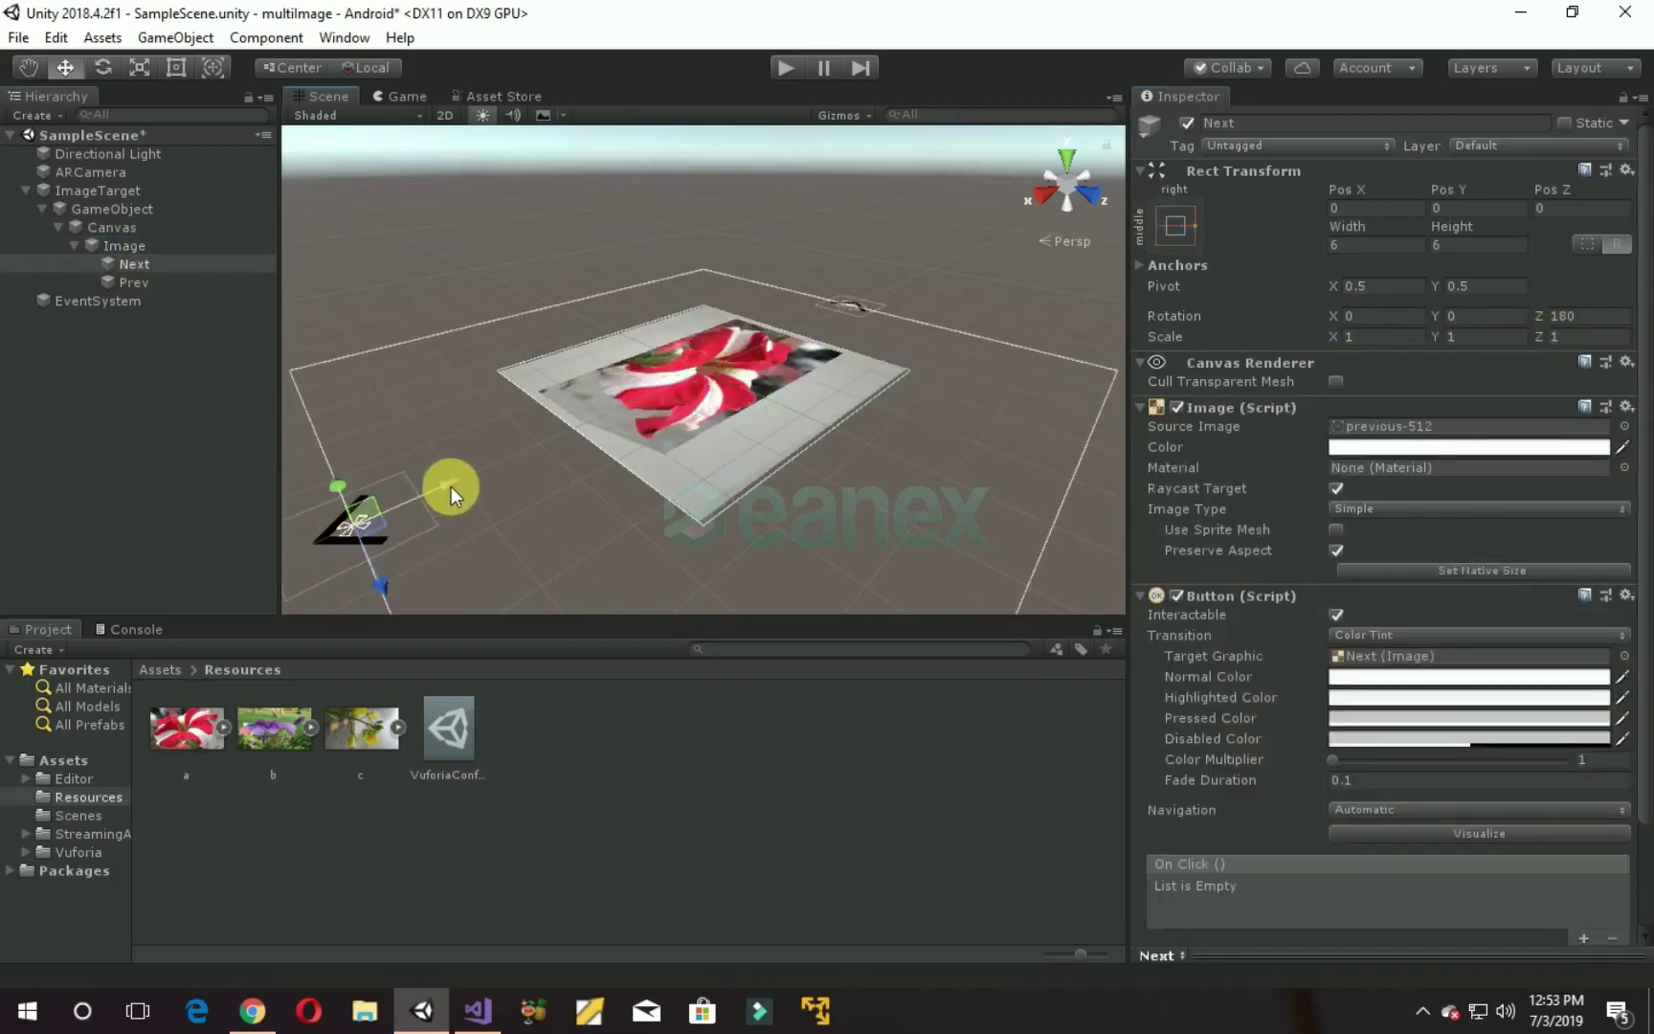
pyautogui.moveTo(451, 485); pyautogui.dragTo(778, 334)
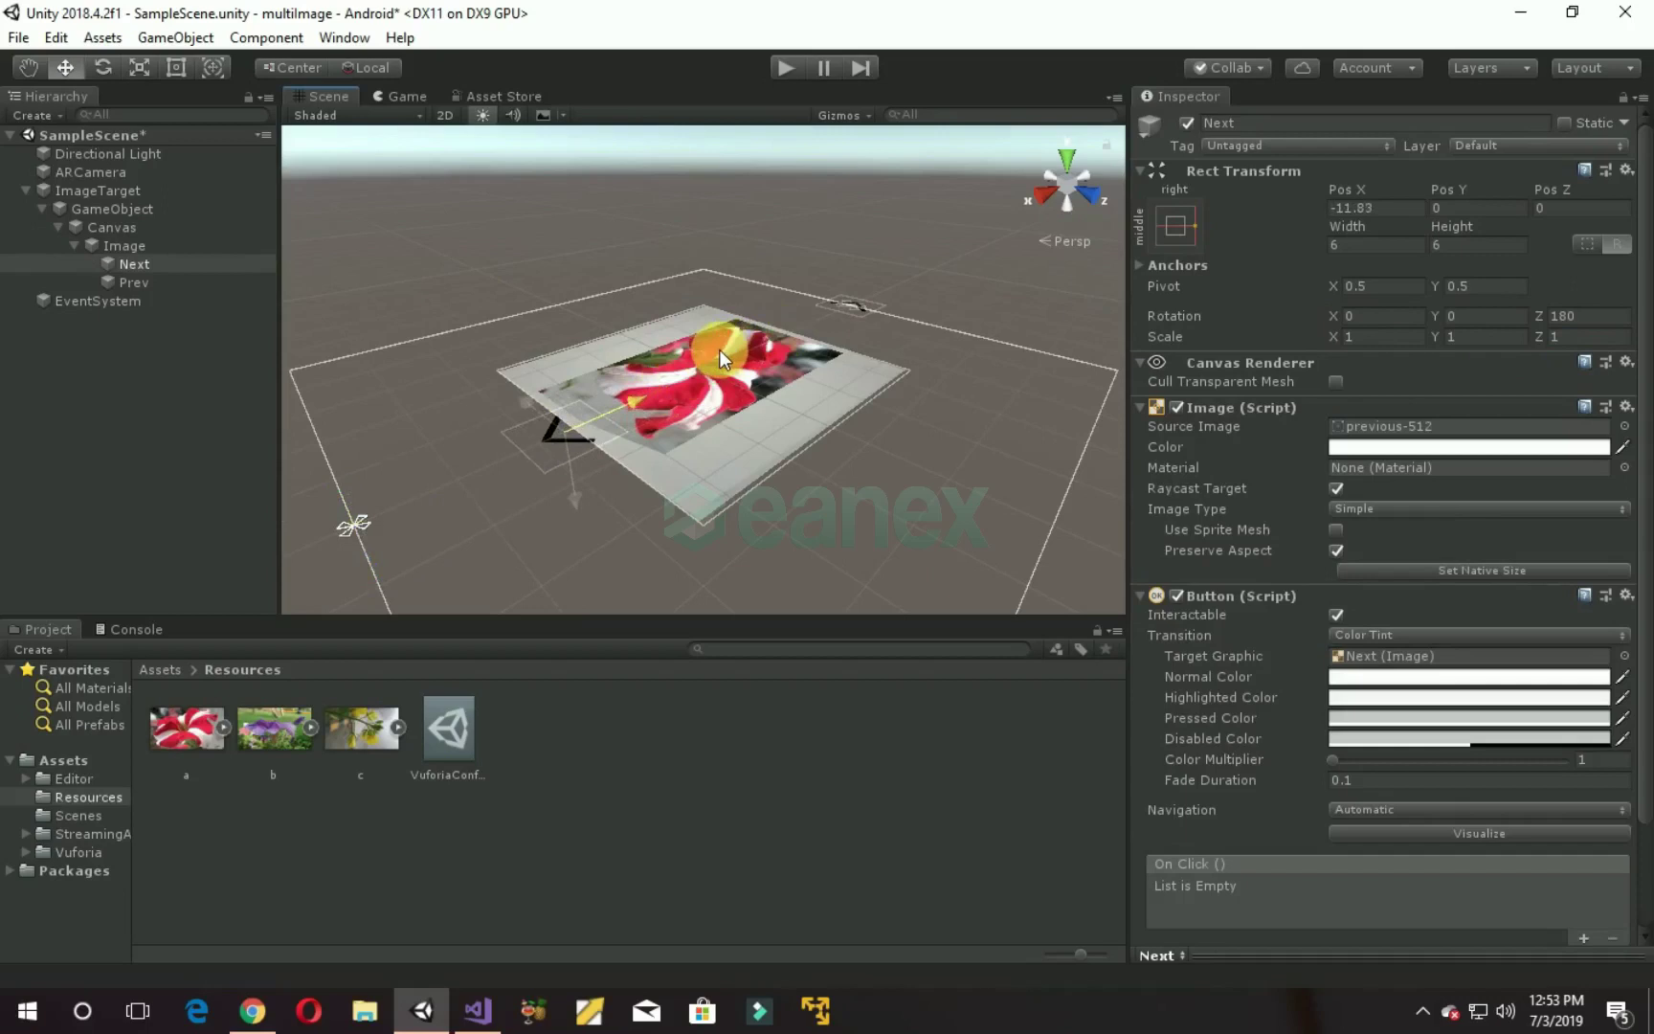
pyautogui.moveTo(778, 334)
pyautogui.mouseDown()
pyautogui.moveTo(718, 349)
pyautogui.moveTo(756, 349)
pyautogui.mouseUp()
pyautogui.click(847, 302)
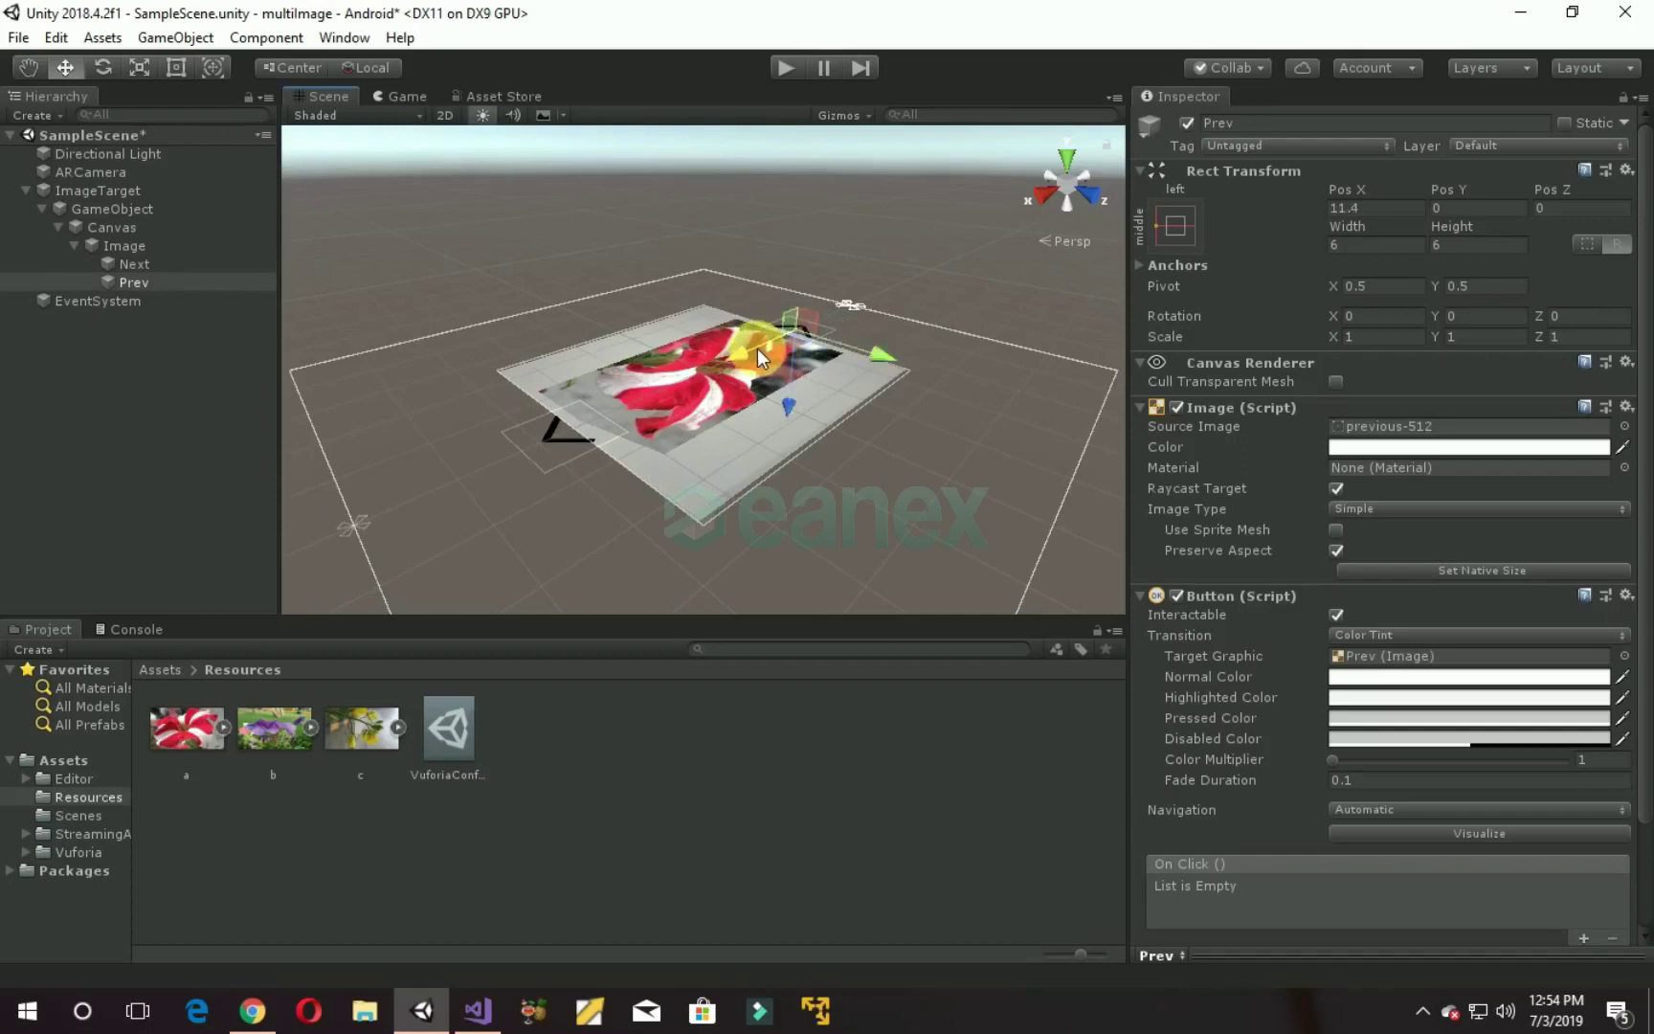
pyautogui.moveTo(927, 350); pyautogui.dragTo(776, 375, button='right')
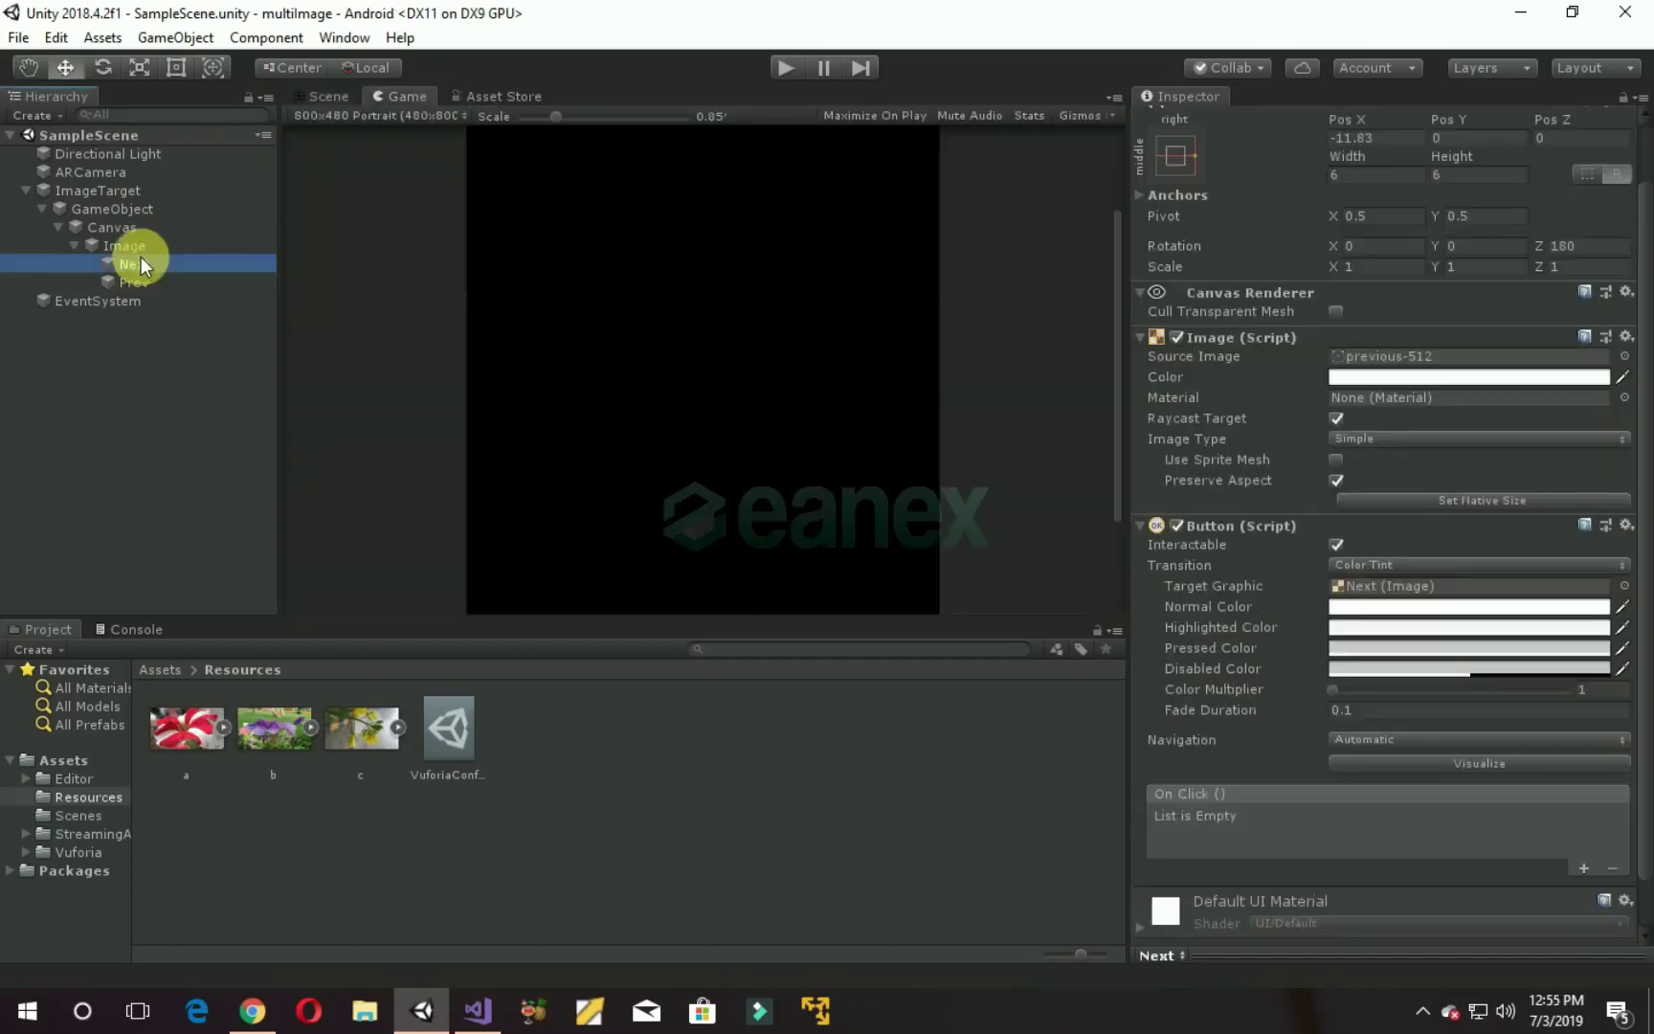
pyautogui.click(138, 263)
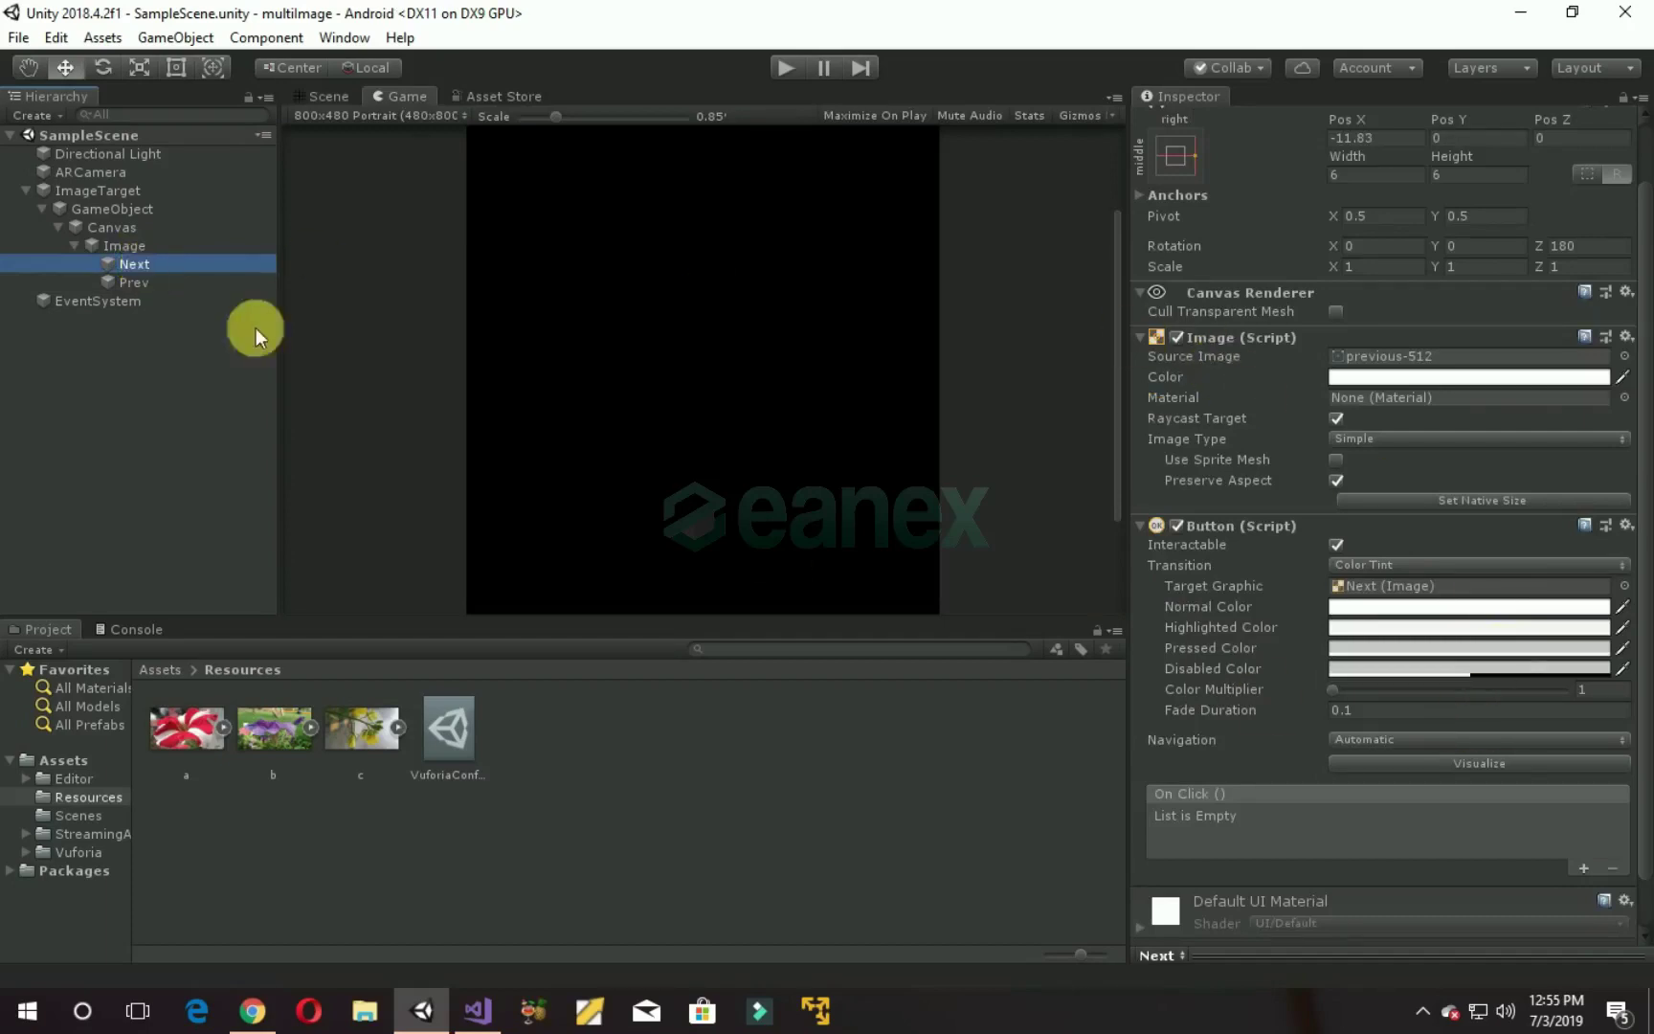
pyautogui.scroll(-2, 1272, 651)
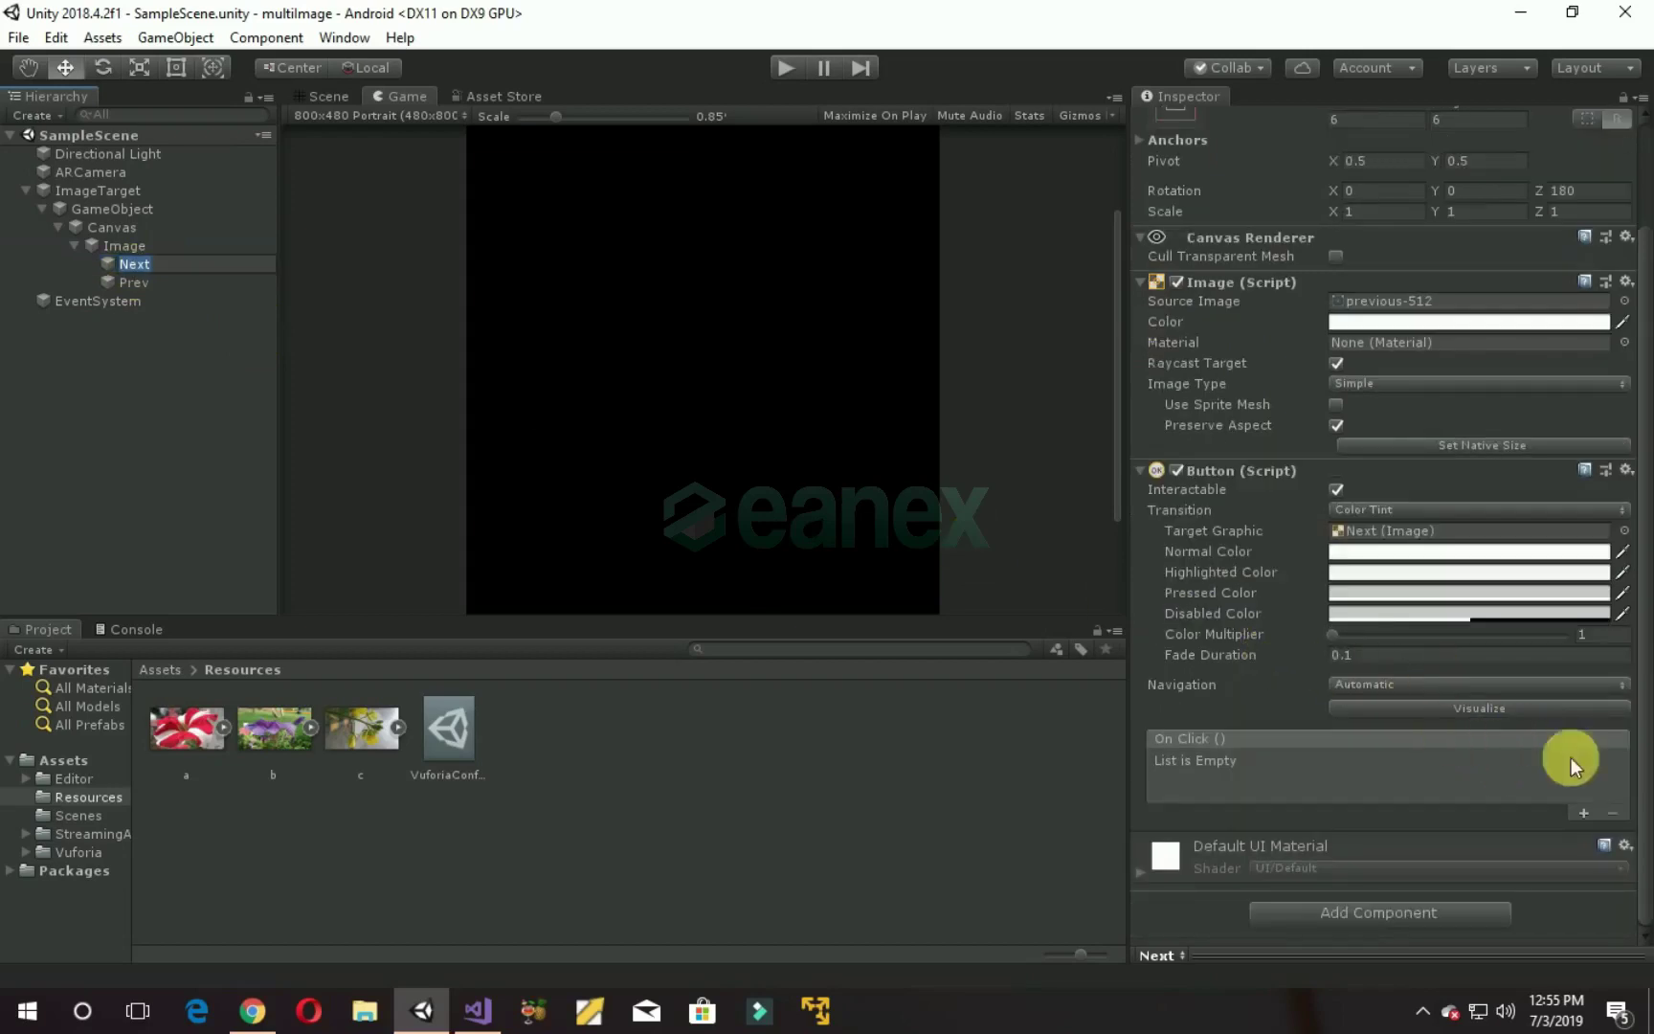
# Step: Add an On Click action to Next that calls slideshow next() on Image
pyautogui.click(1586, 814)
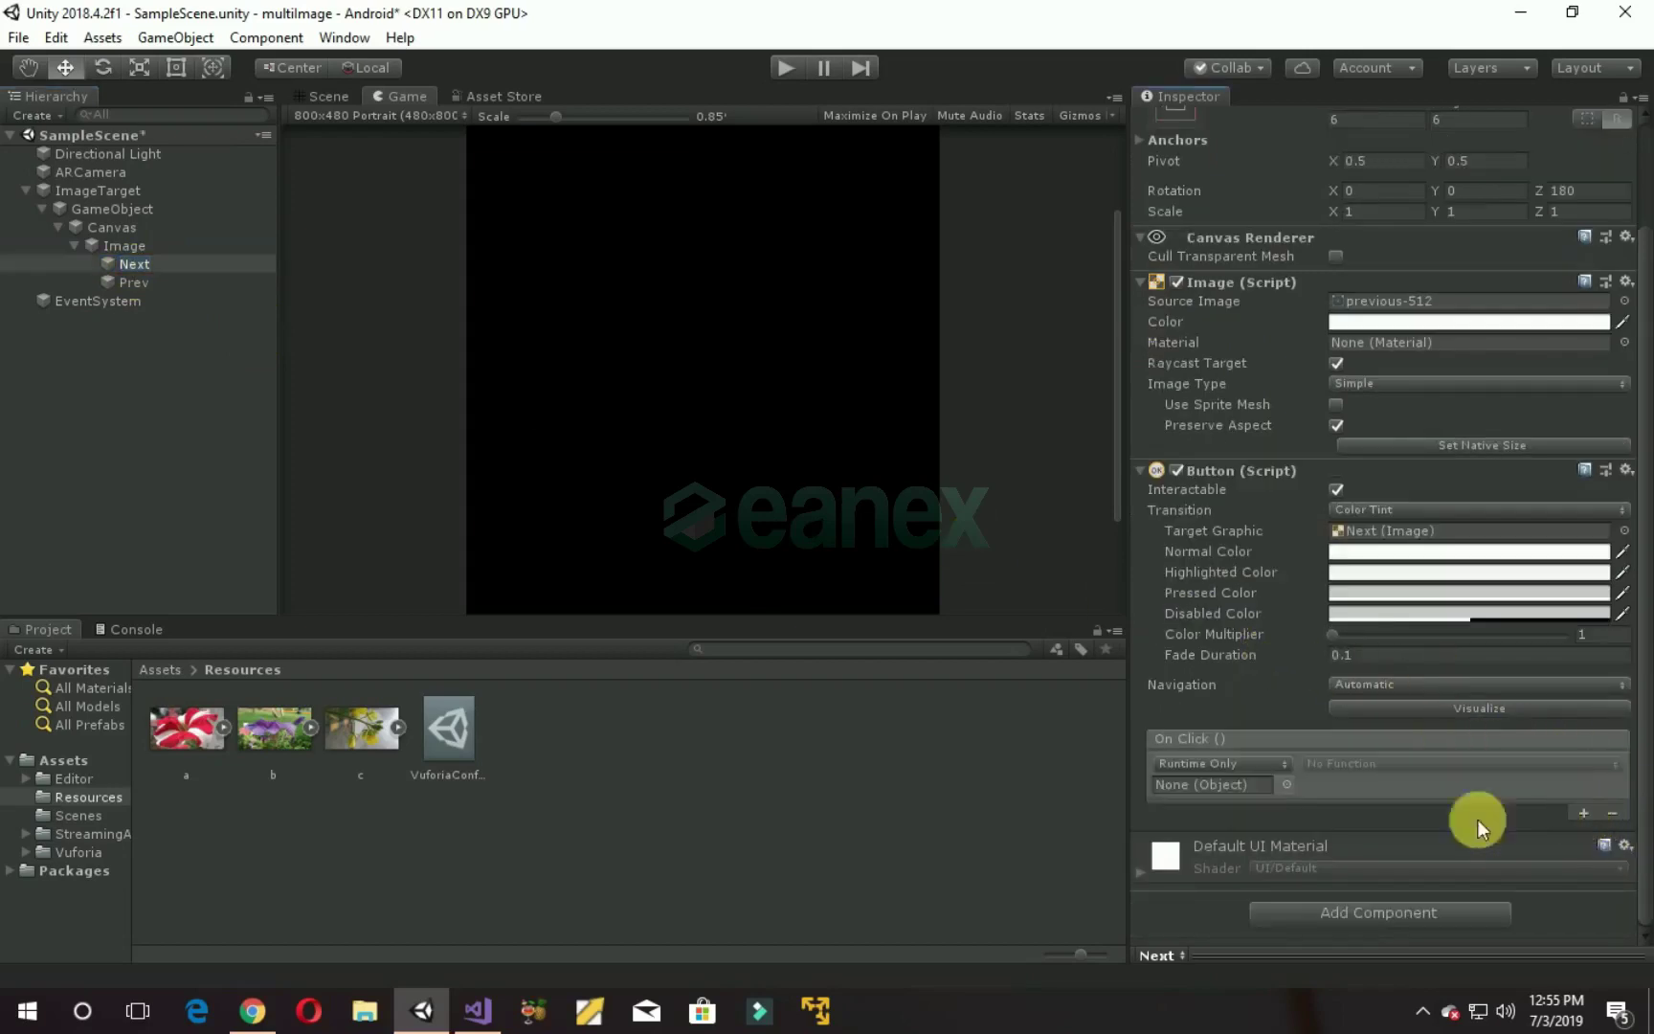
pyautogui.click(131, 246)
pyautogui.moveTo(129, 246); pyautogui.dragTo(1224, 784)
pyautogui.click(1401, 768)
pyautogui.moveTo(1371, 922)
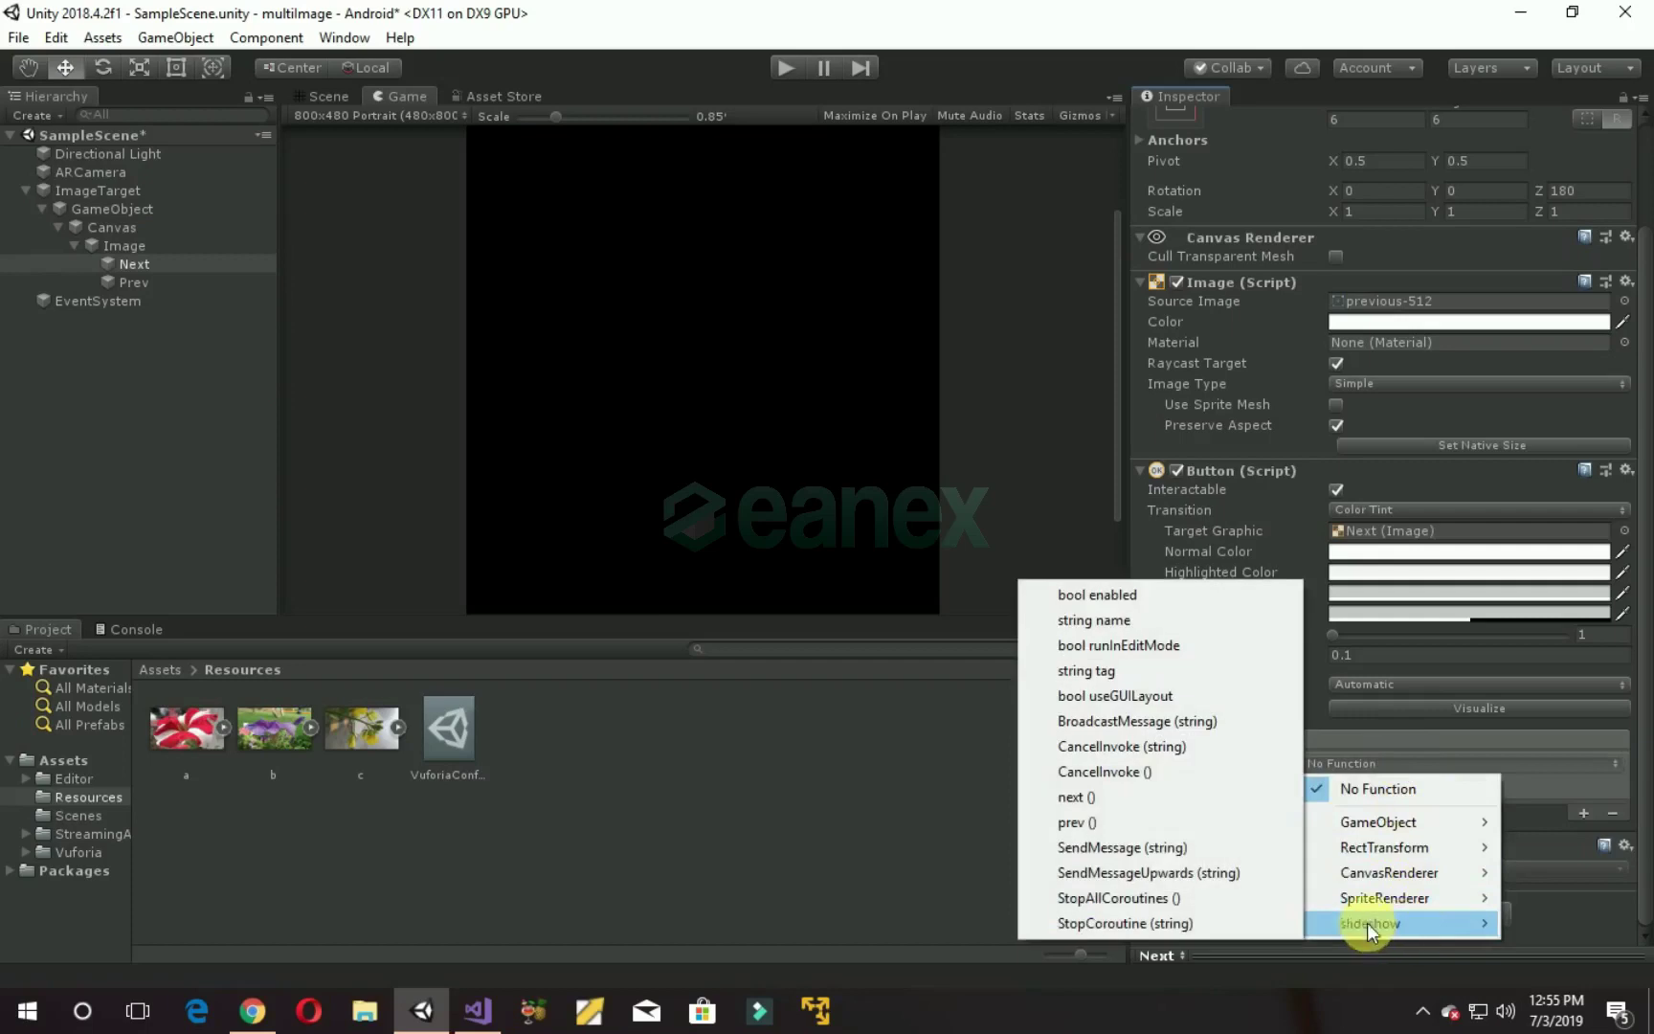
pyautogui.click(1114, 796)
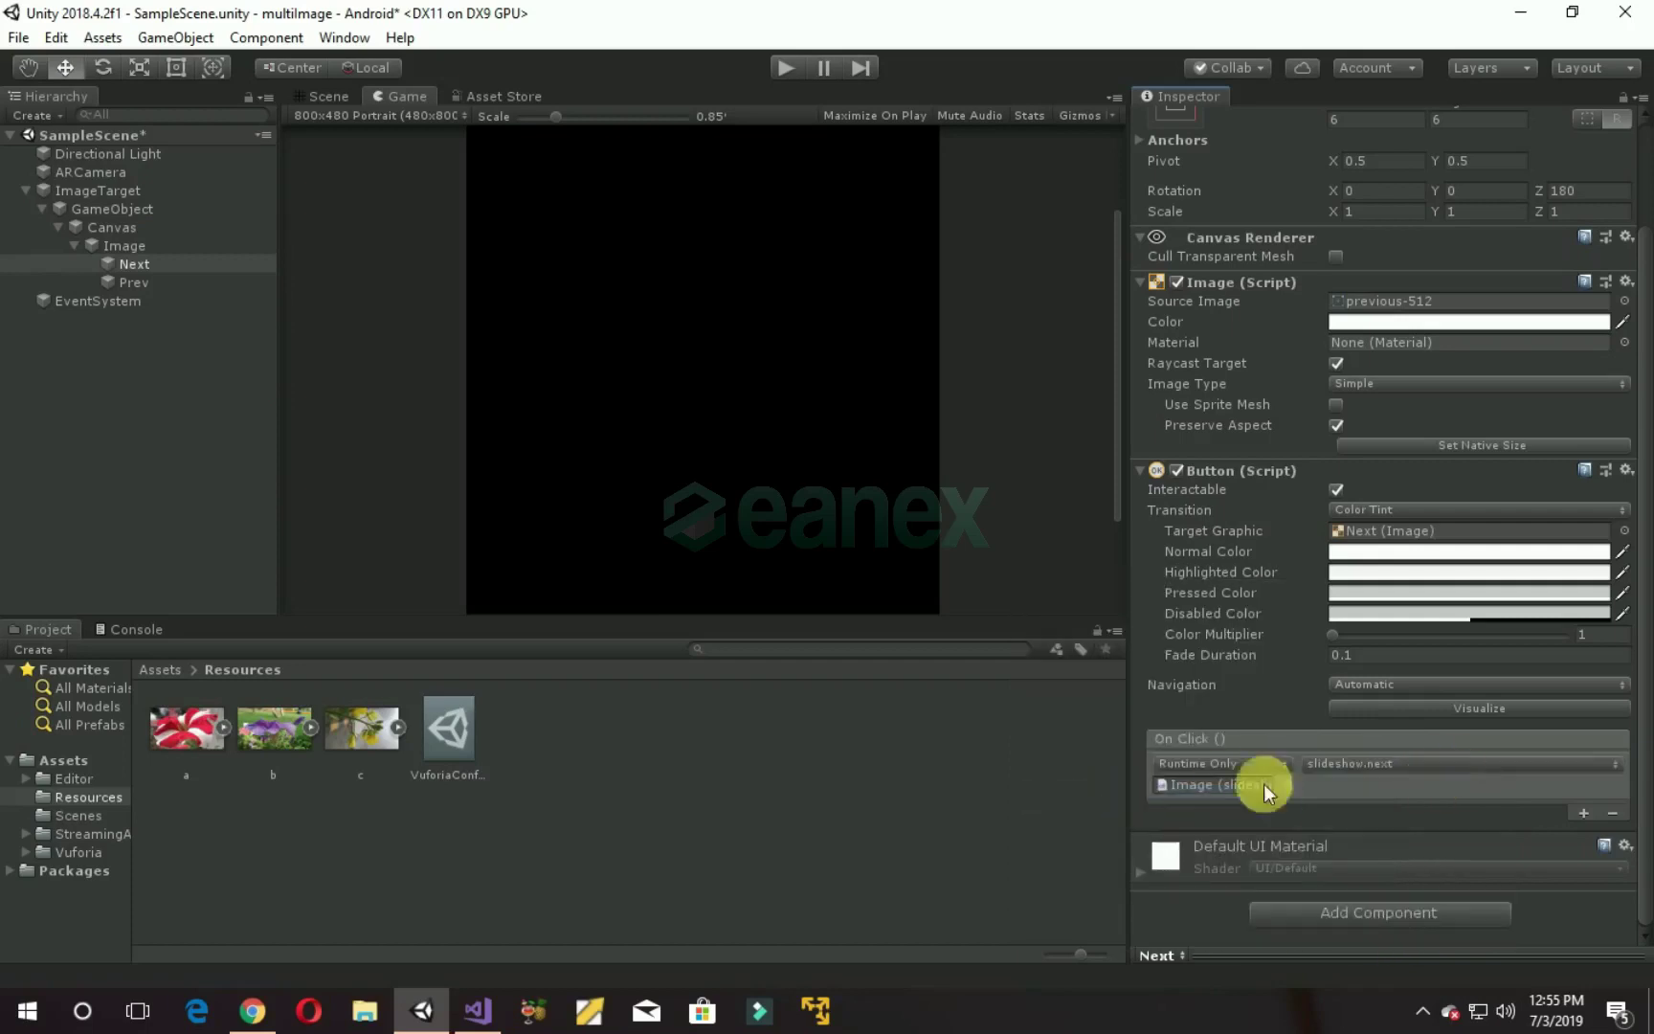
# Step: Add an On Click action to Prev that calls slideshow prev() on Image
pyautogui.click(161, 285)
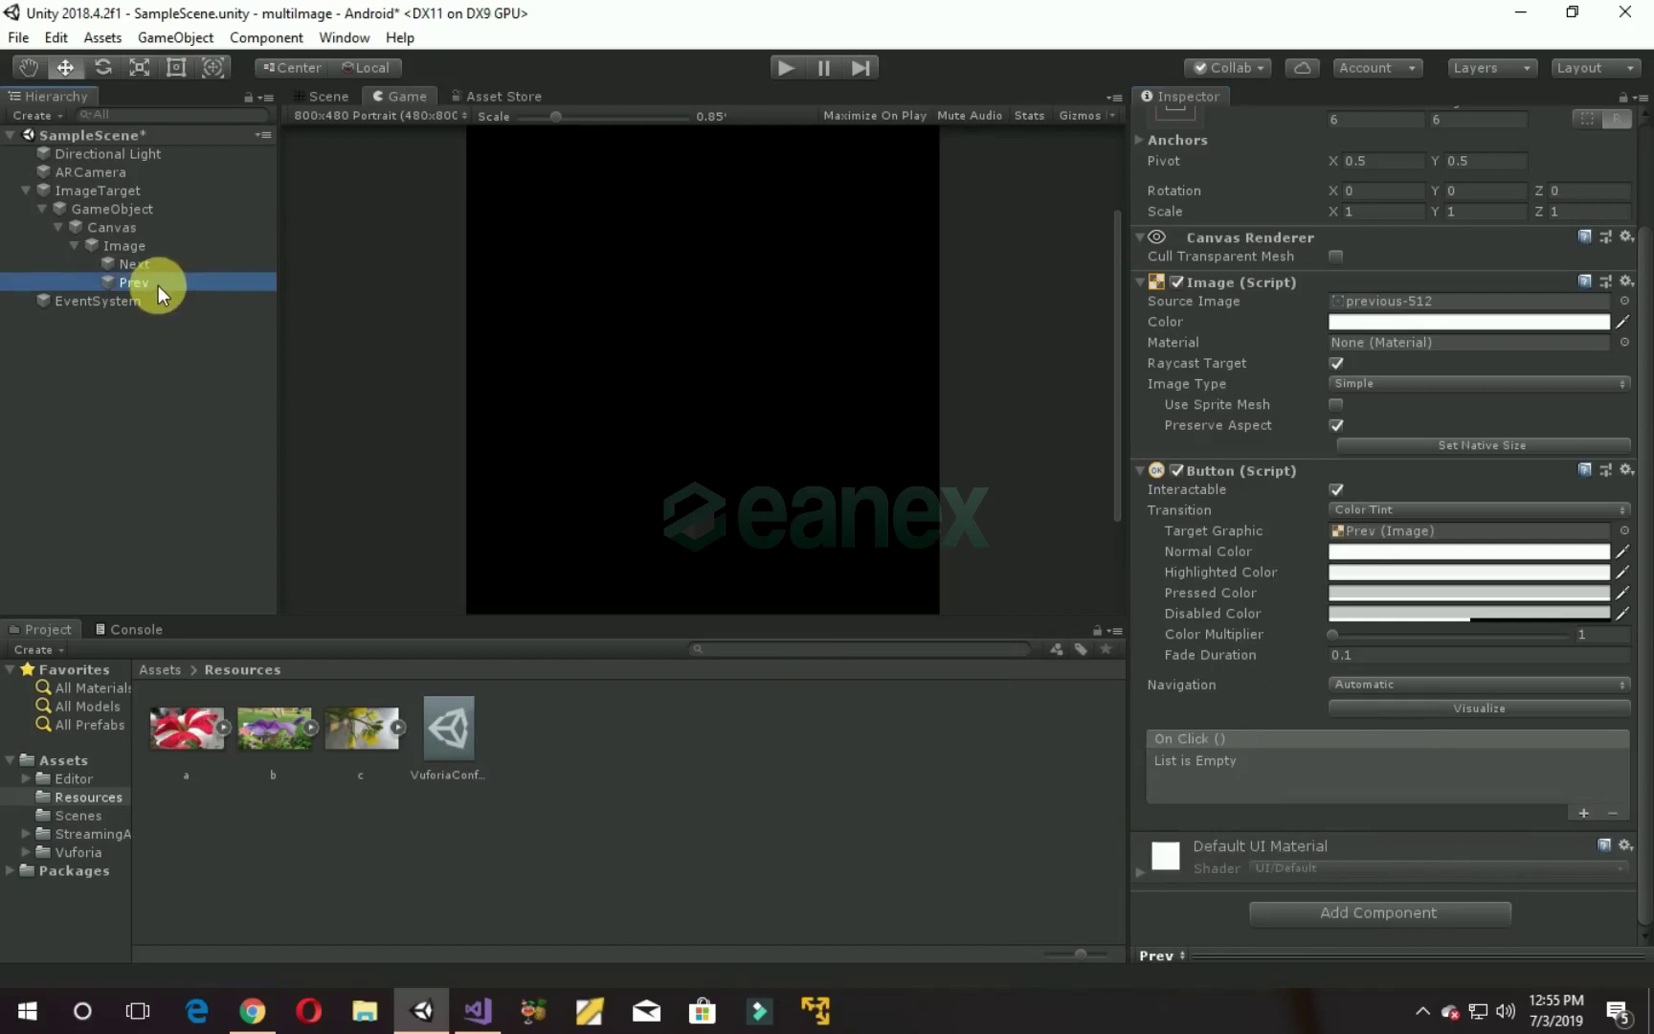
pyautogui.click(1582, 814)
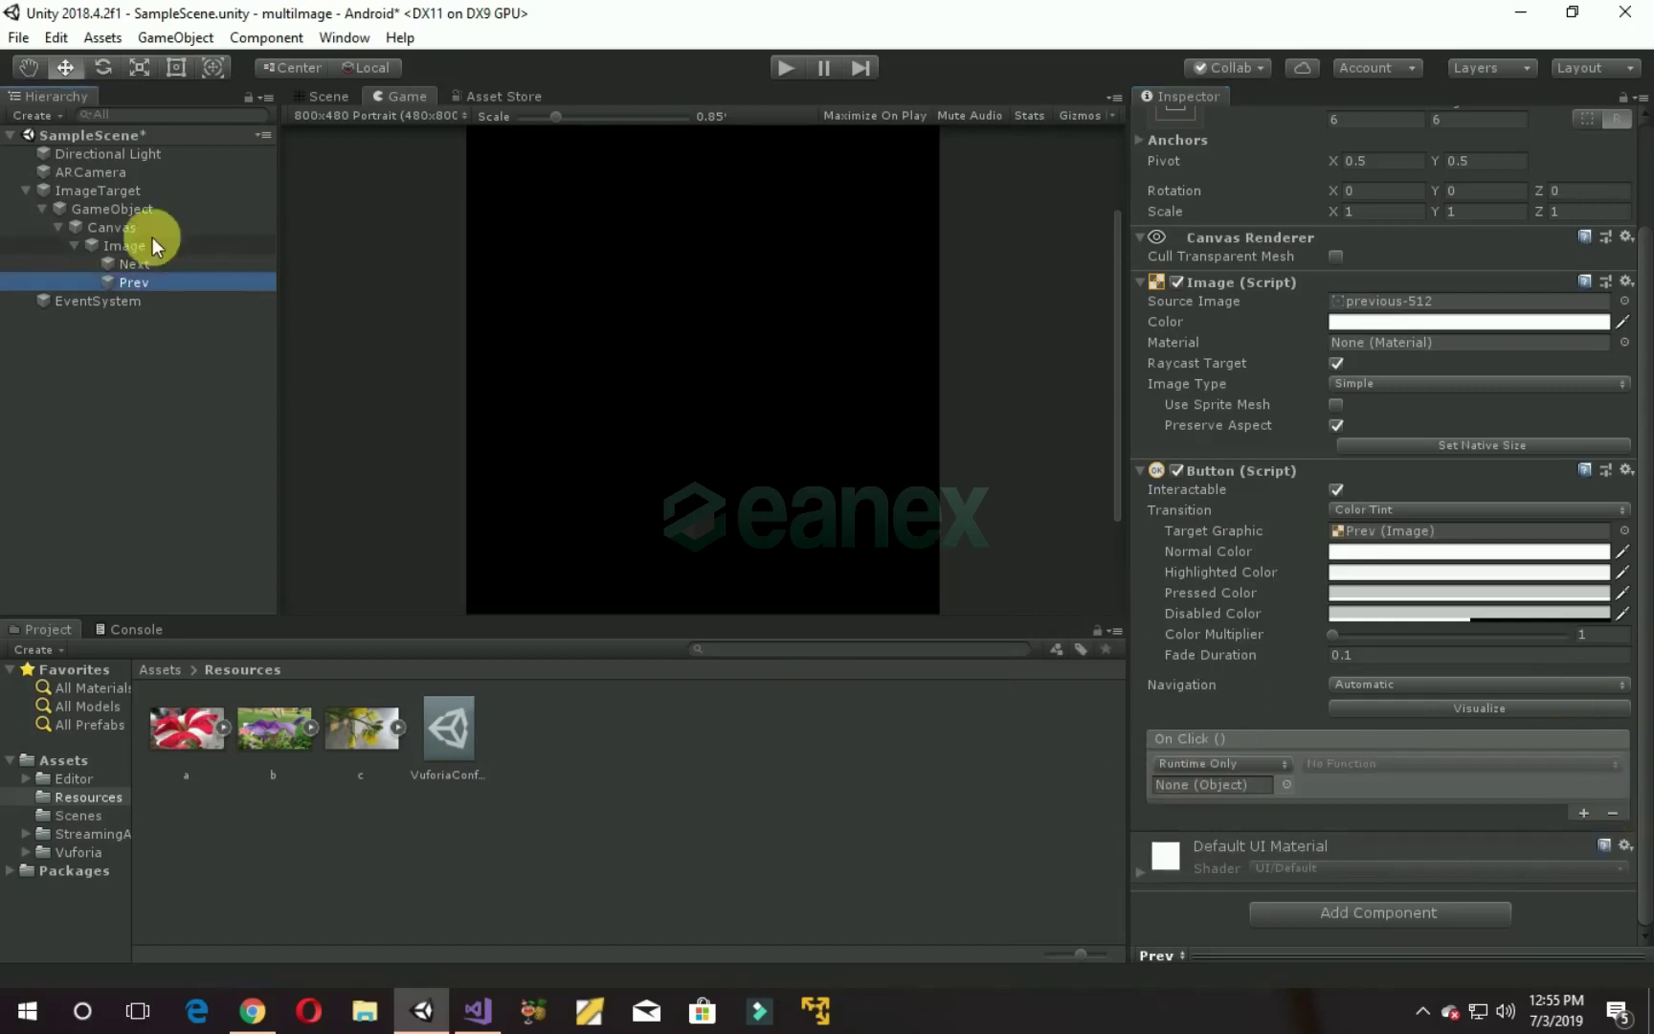
pyautogui.moveTo(152, 246); pyautogui.dragTo(1235, 786)
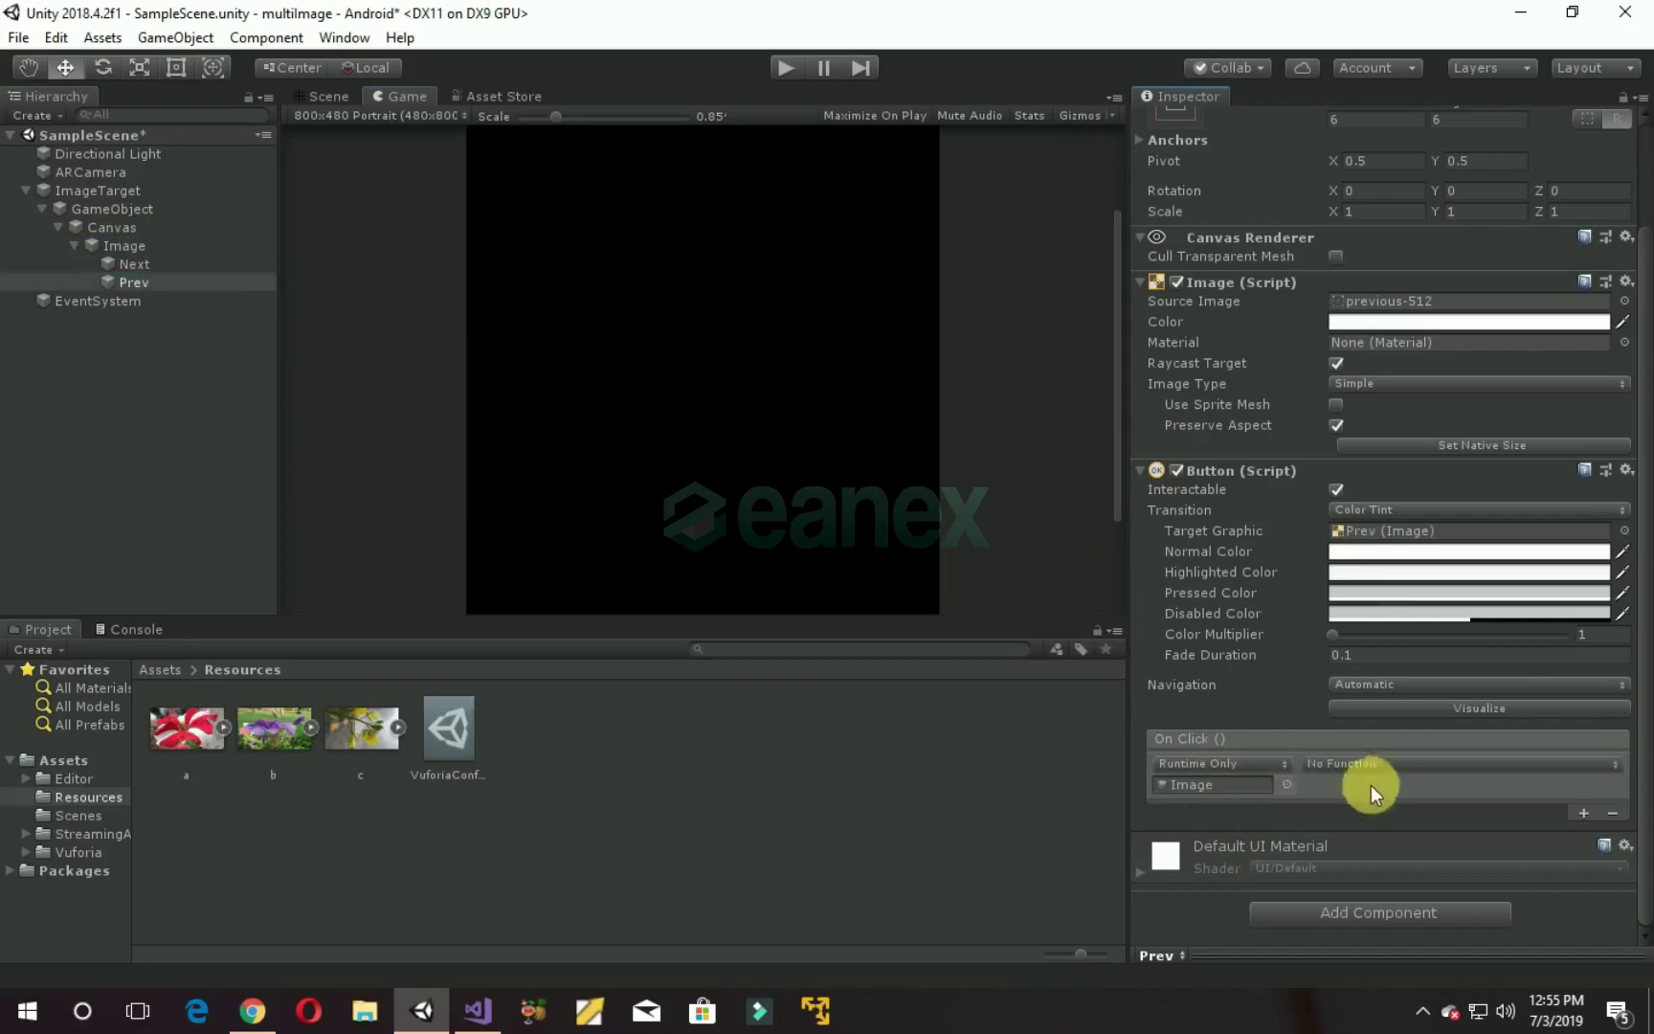
pyautogui.click(1400, 765)
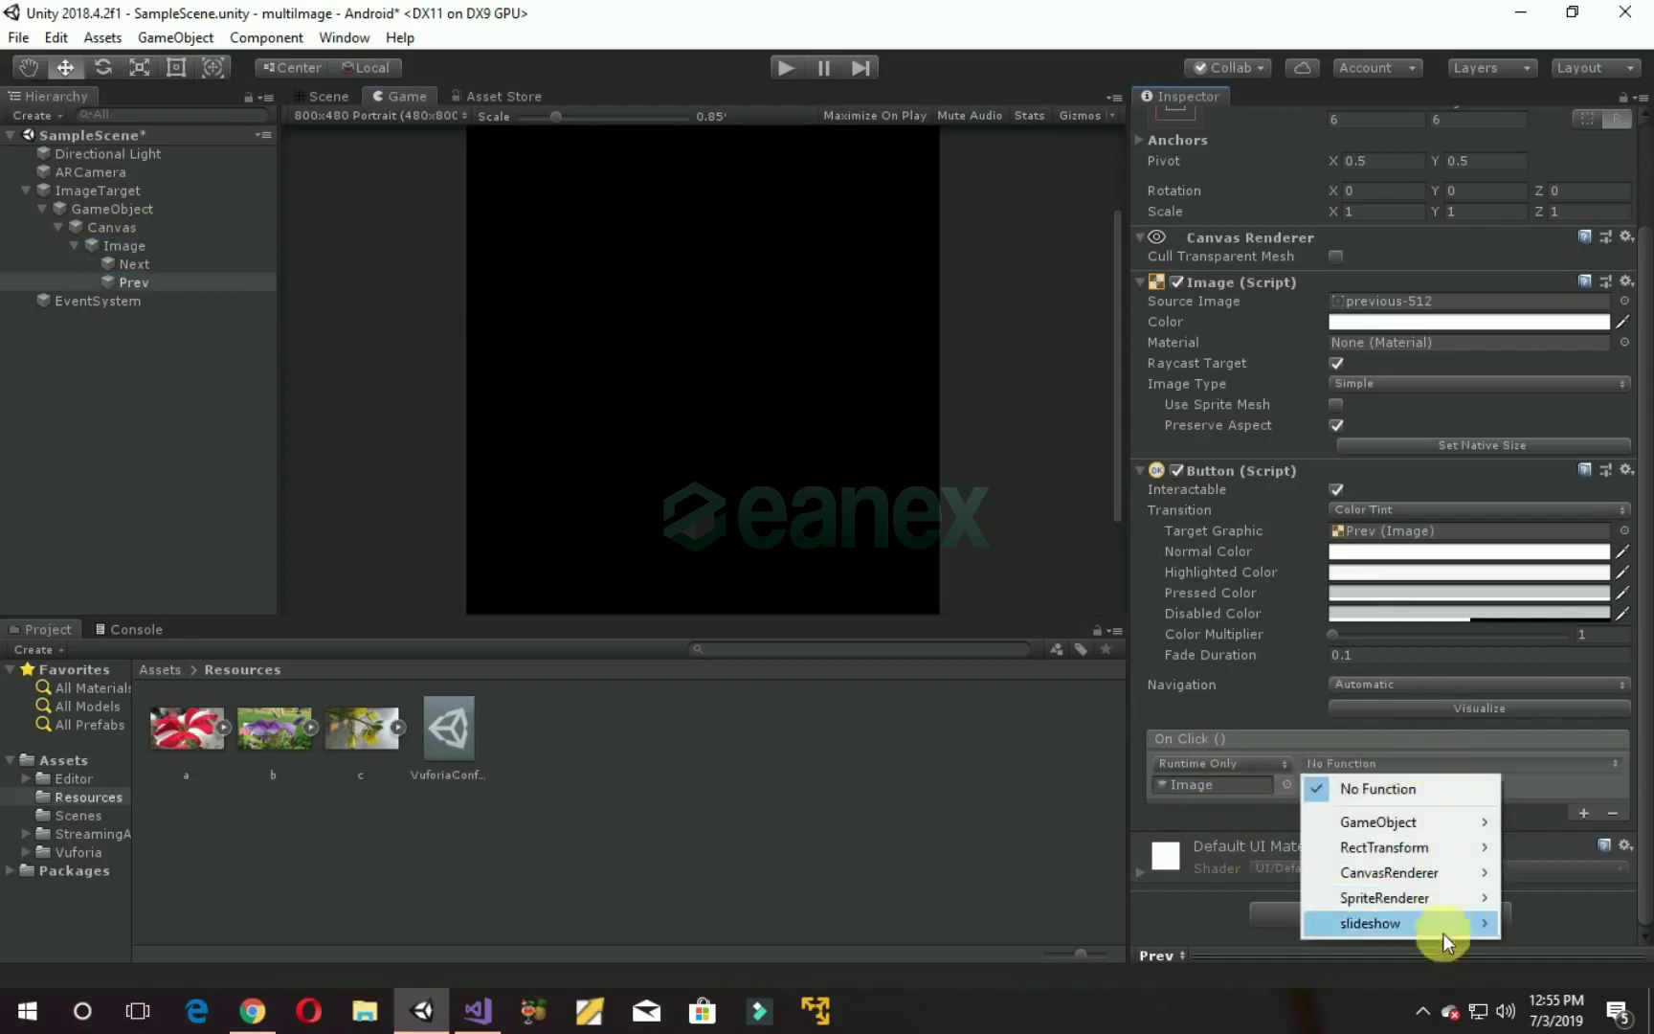
pyautogui.moveTo(1401, 922)
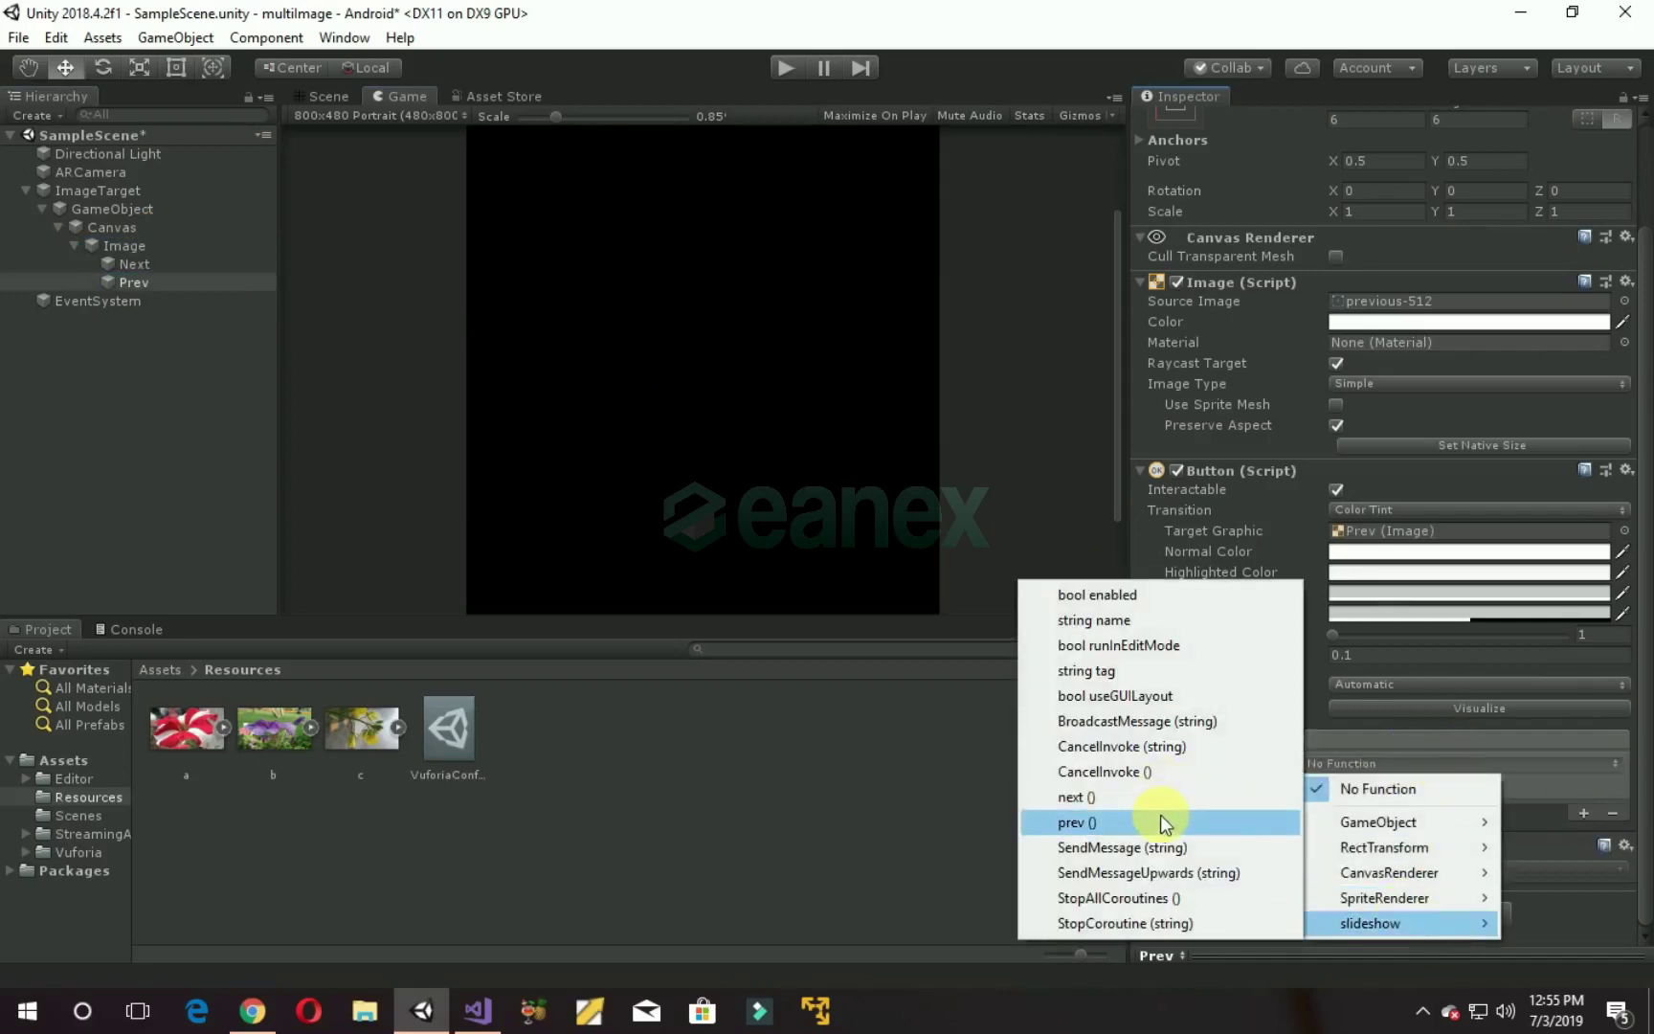
pyautogui.click(1161, 813)
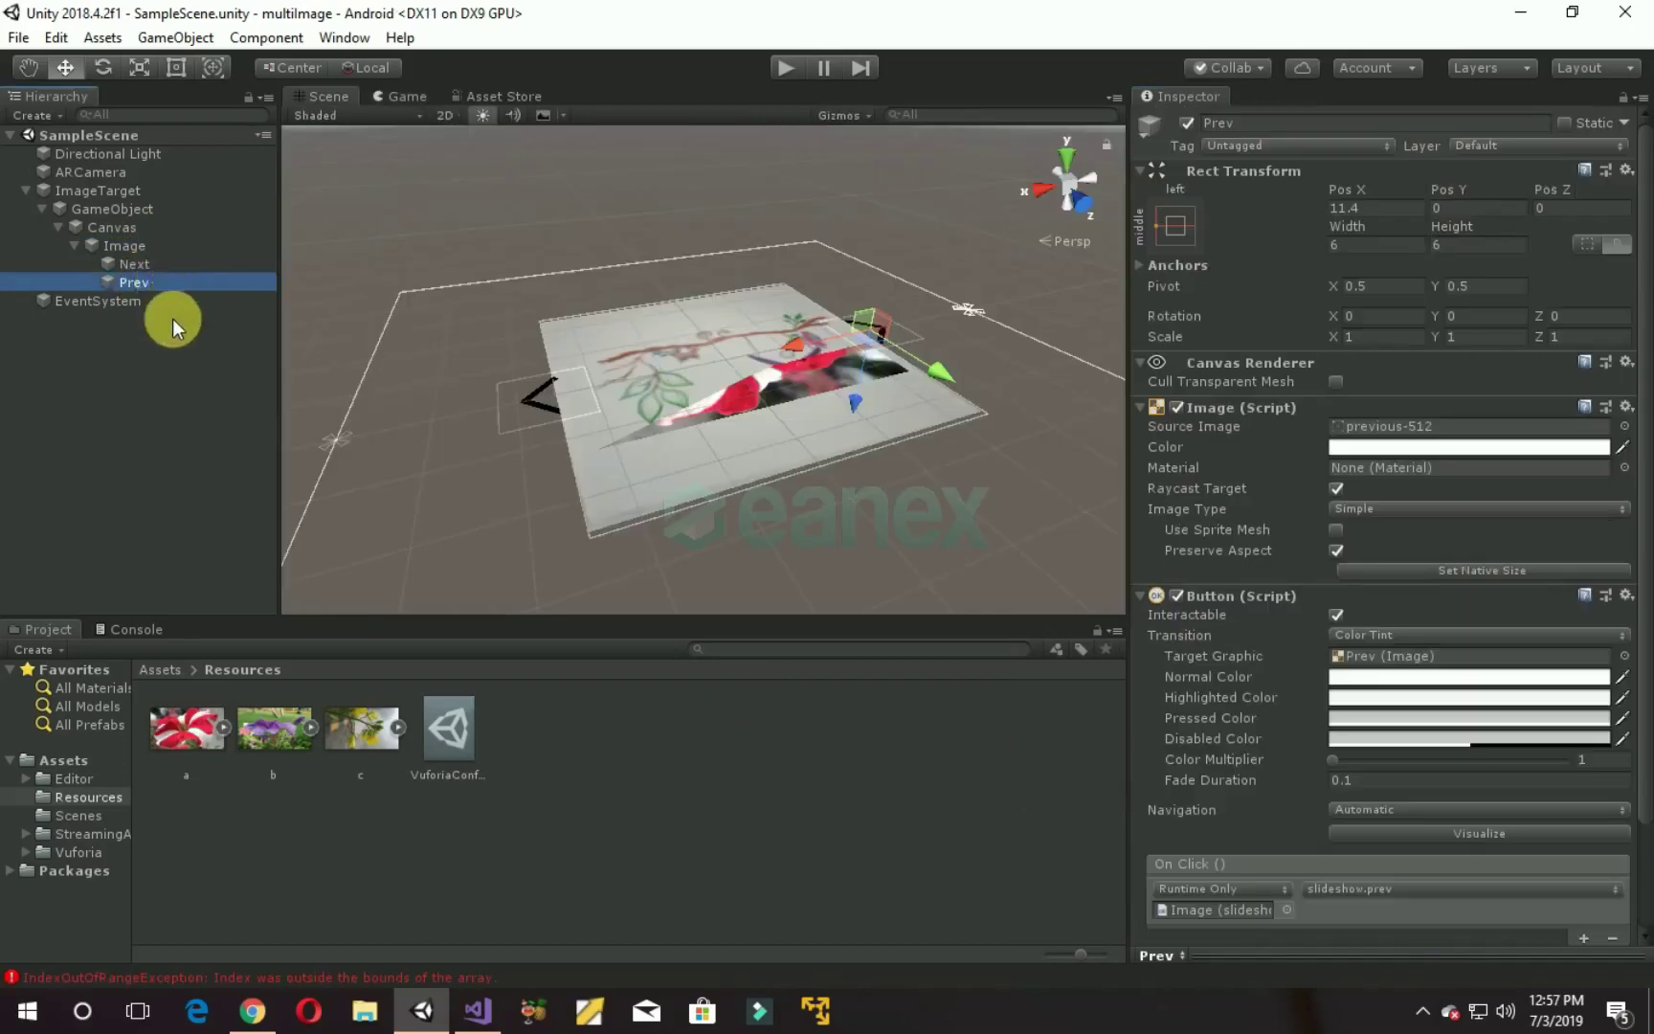
pyautogui.click(1464, 259)
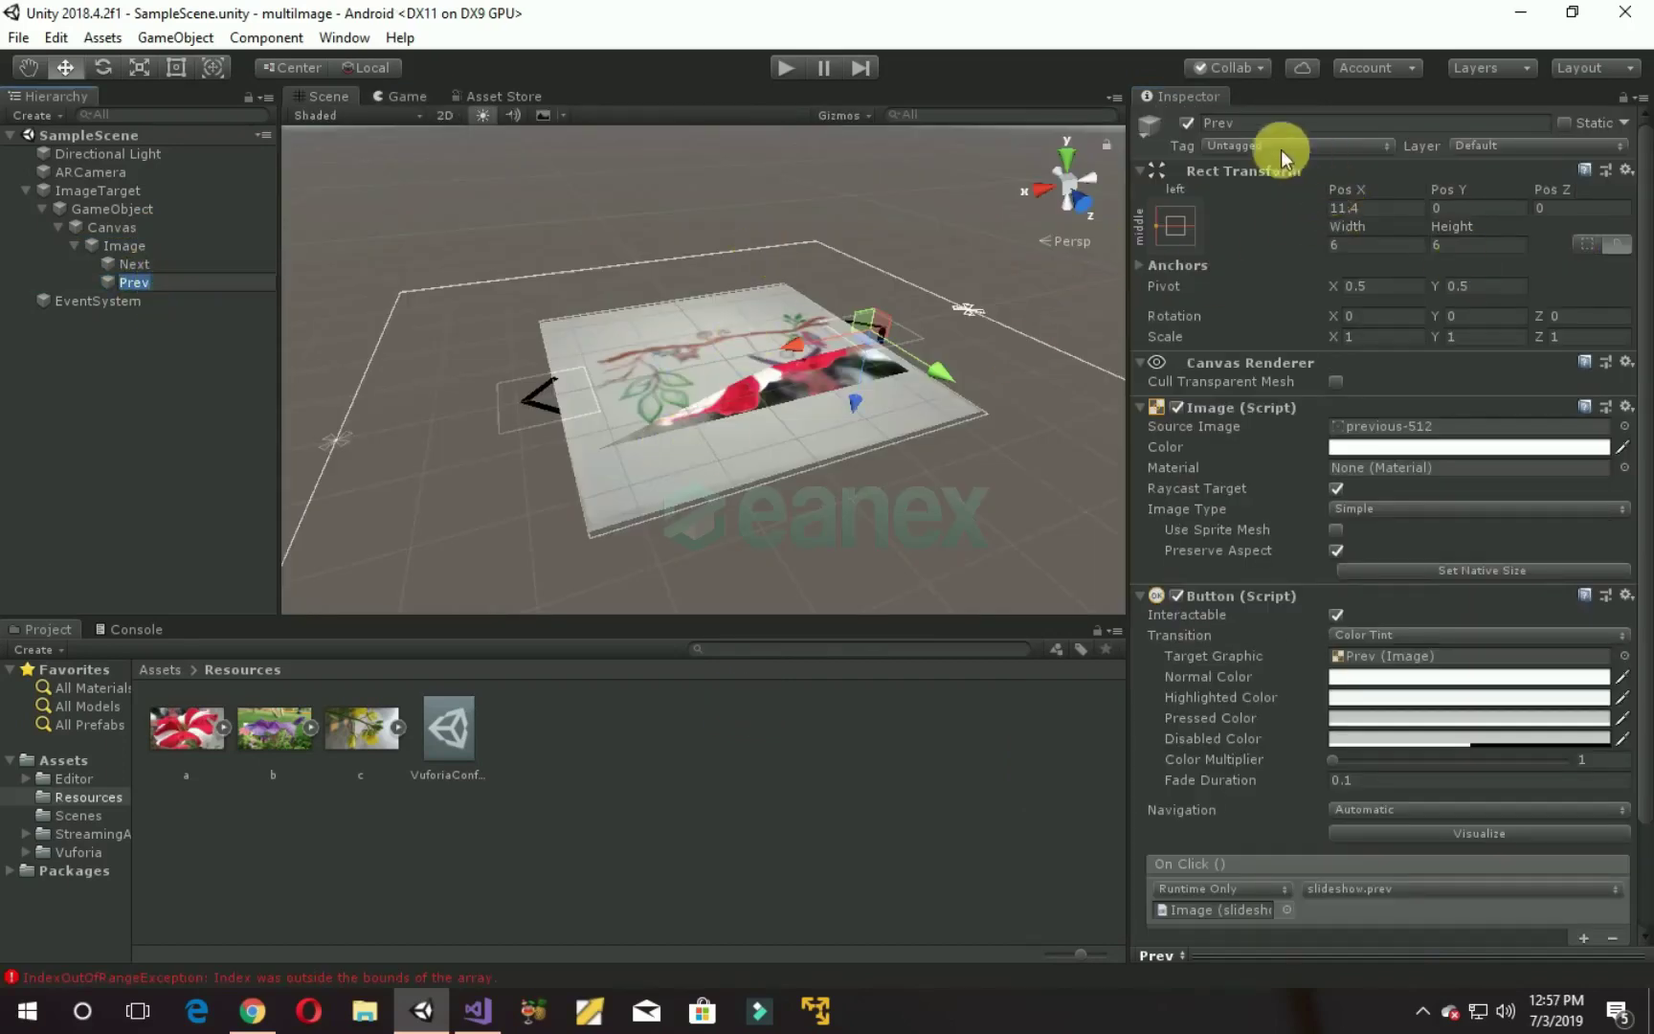
# Step: Include Scenes/SampleScene in the Android build via Build Settings' Add Open Scenes
pyautogui.keyDown('ctrl'); pyautogui.click(178, 281); pyautogui.keyUp('ctrl')
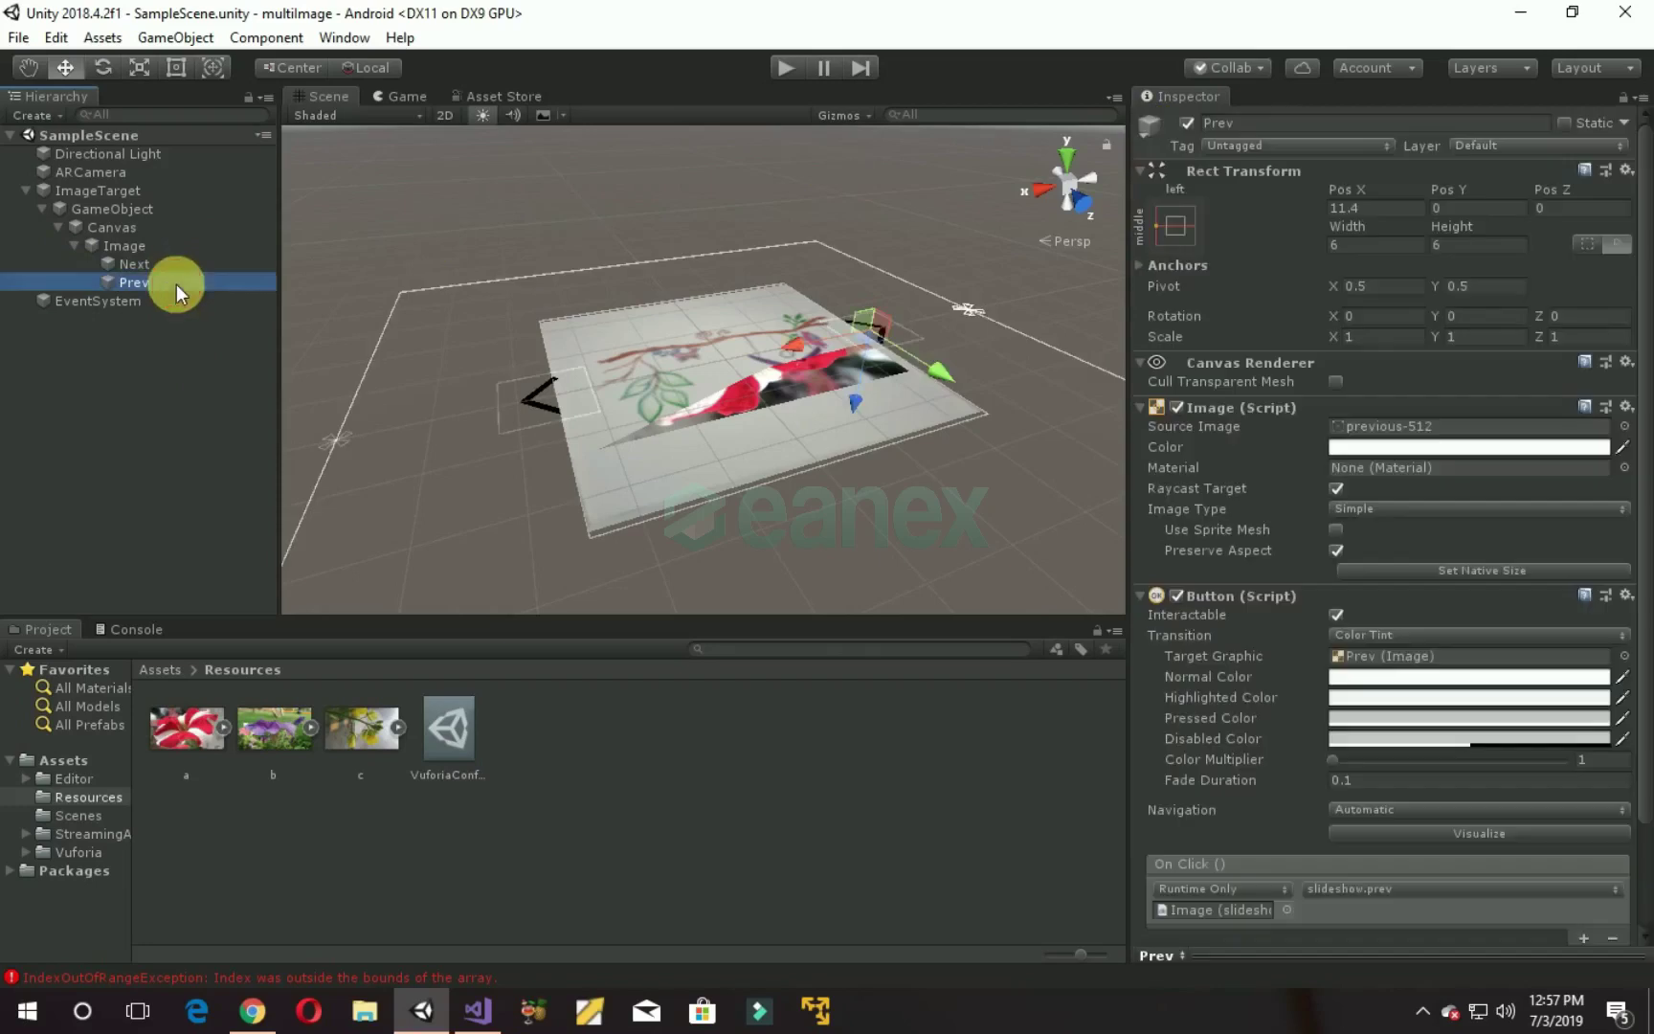
pyautogui.click(17, 38)
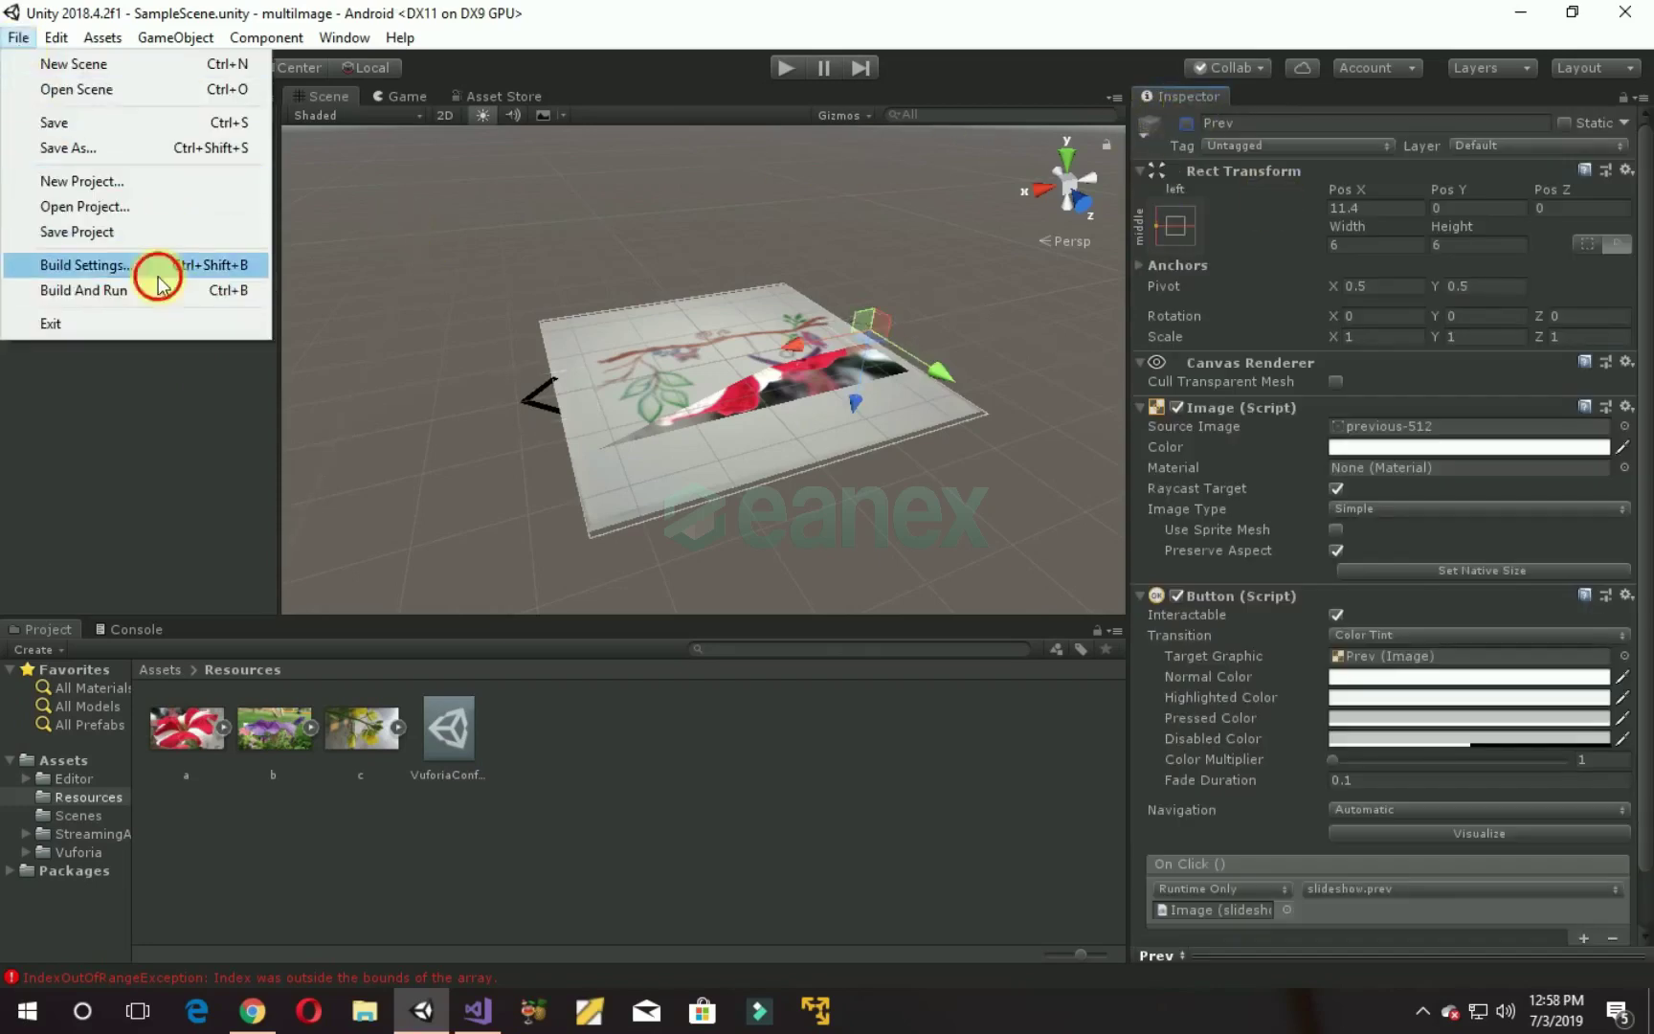
pyautogui.click(158, 266)
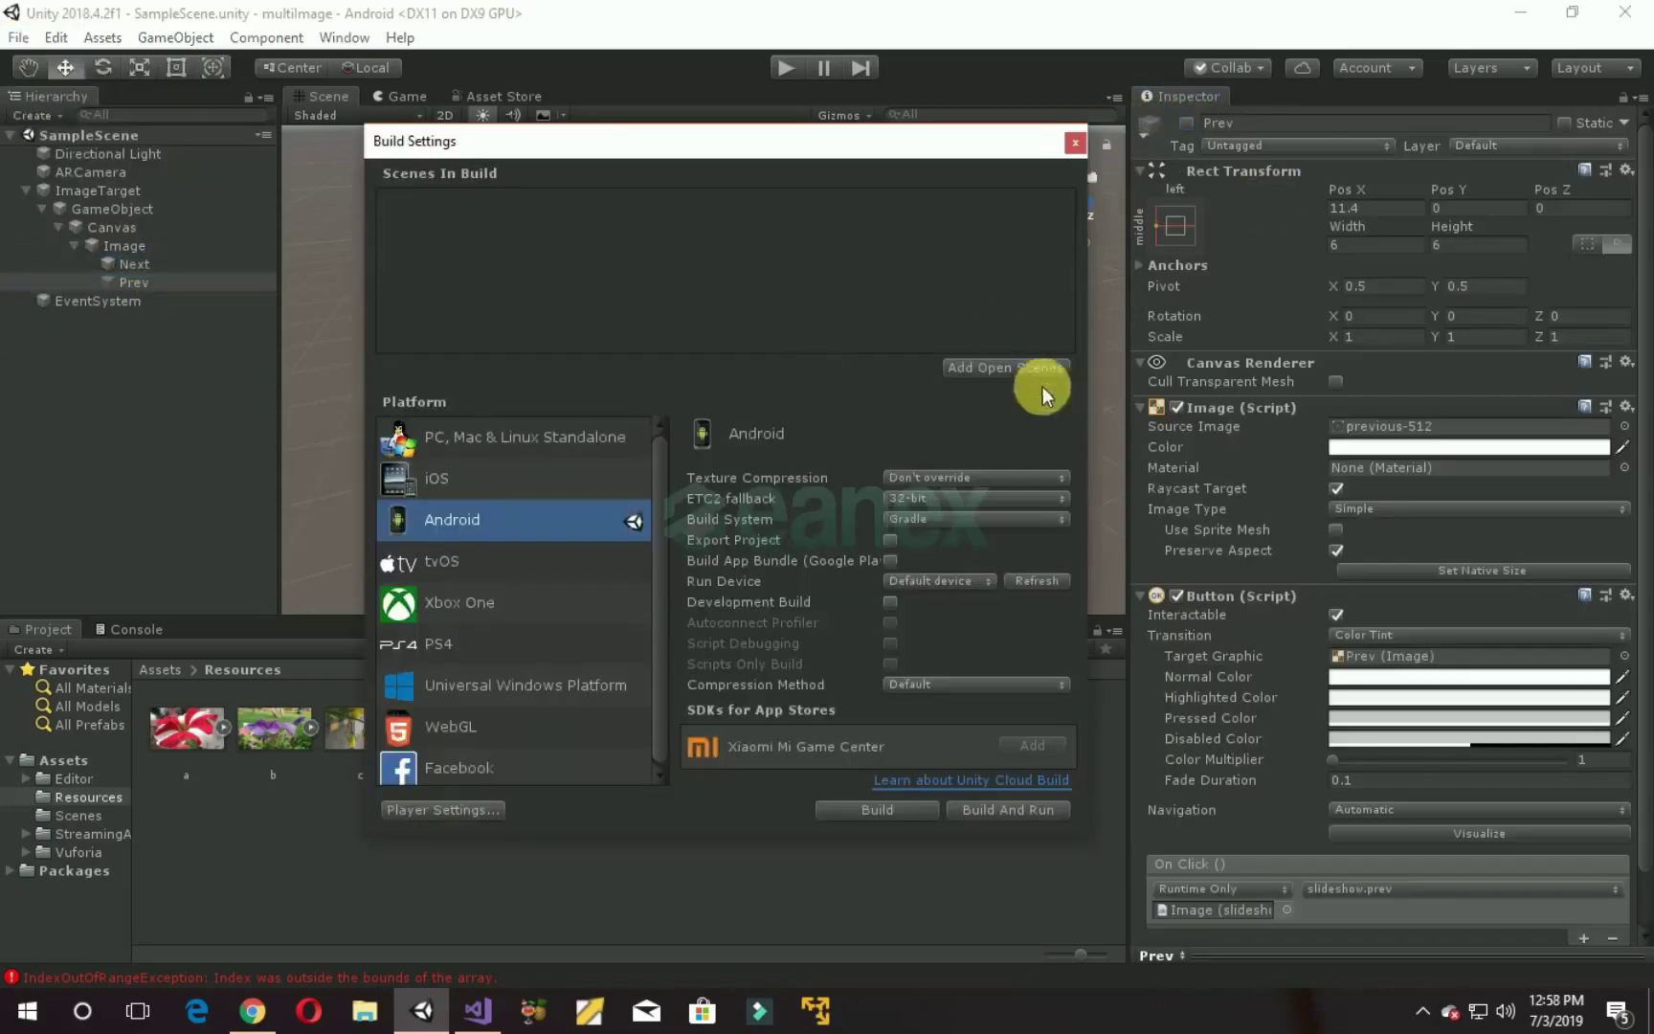
pyautogui.click(991, 363)
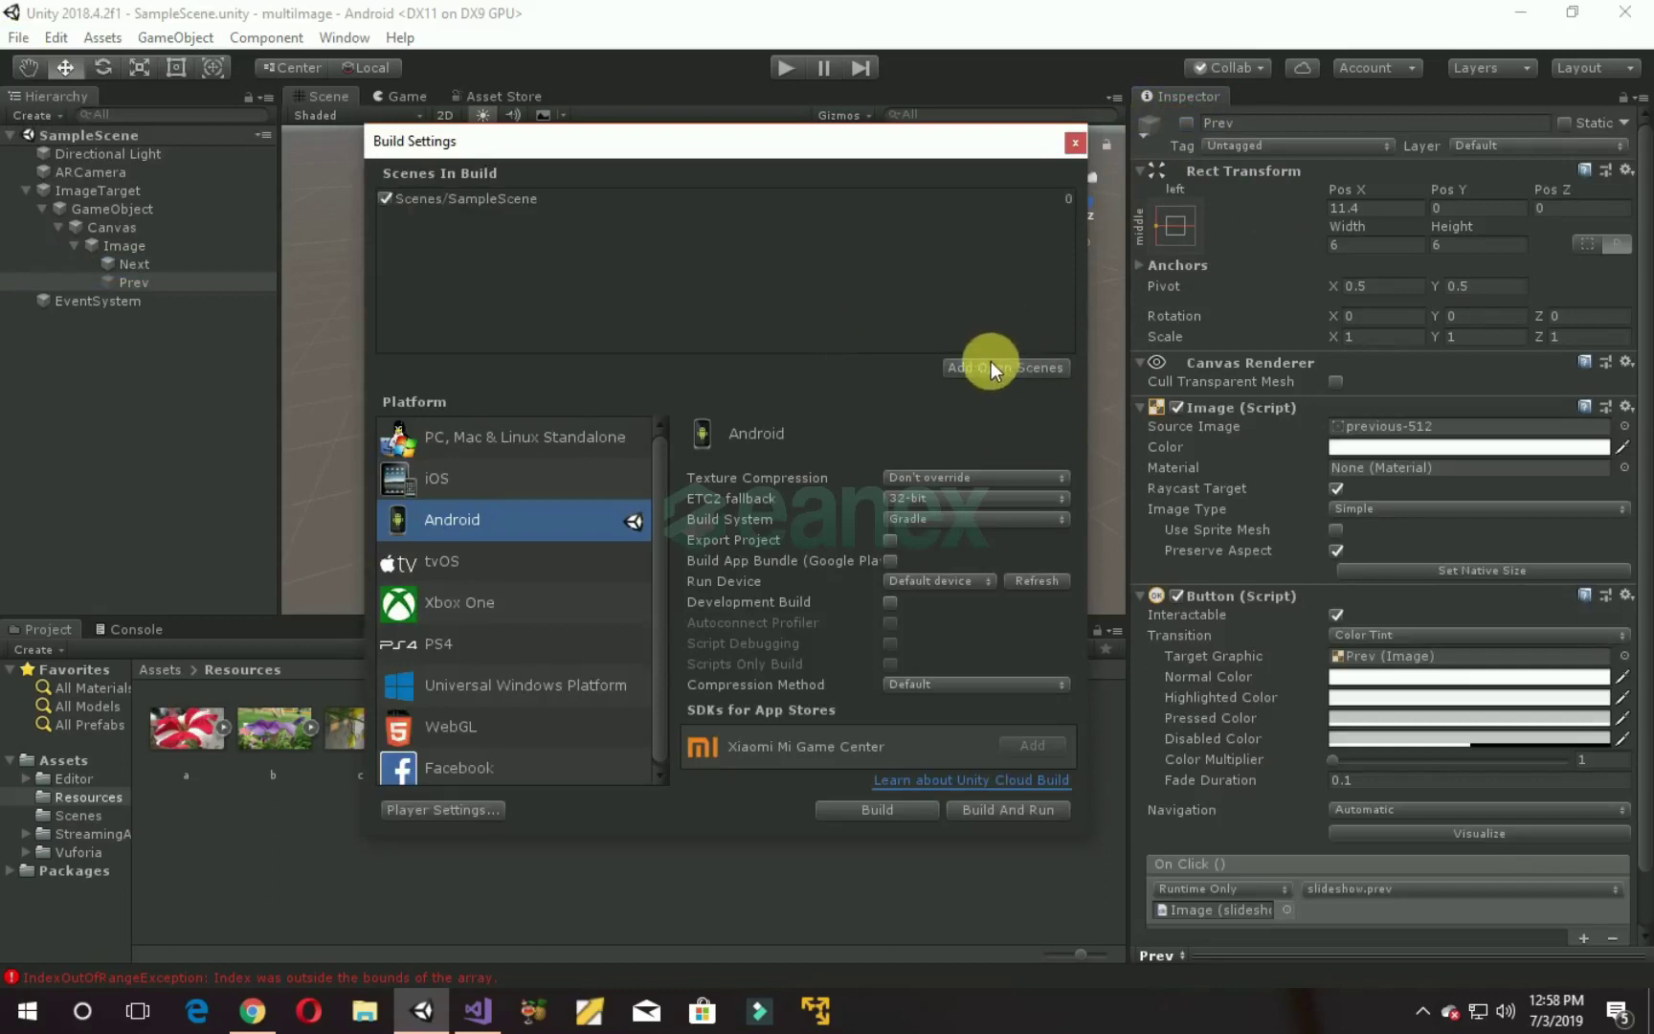
pyautogui.click(445, 809)
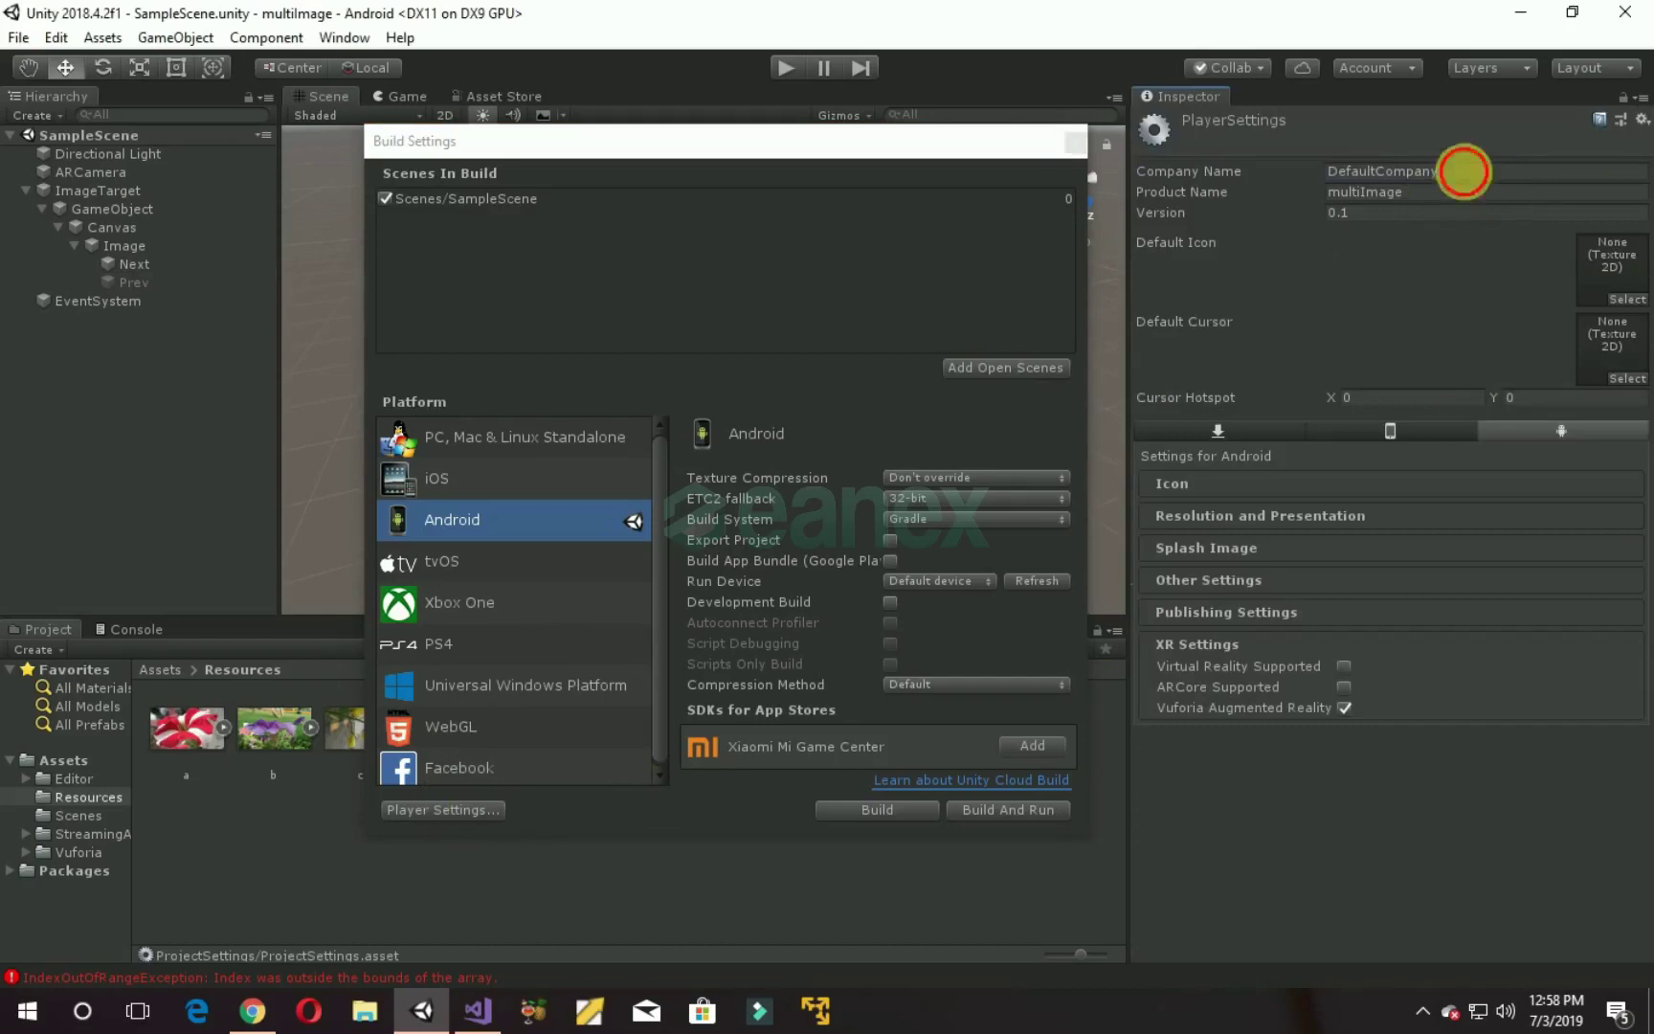
# Step: Change the company name to ZEANEX, leaving product multiImage and version 0.1
pyautogui.click(1465, 171)
pyautogui.press('BackSpace')
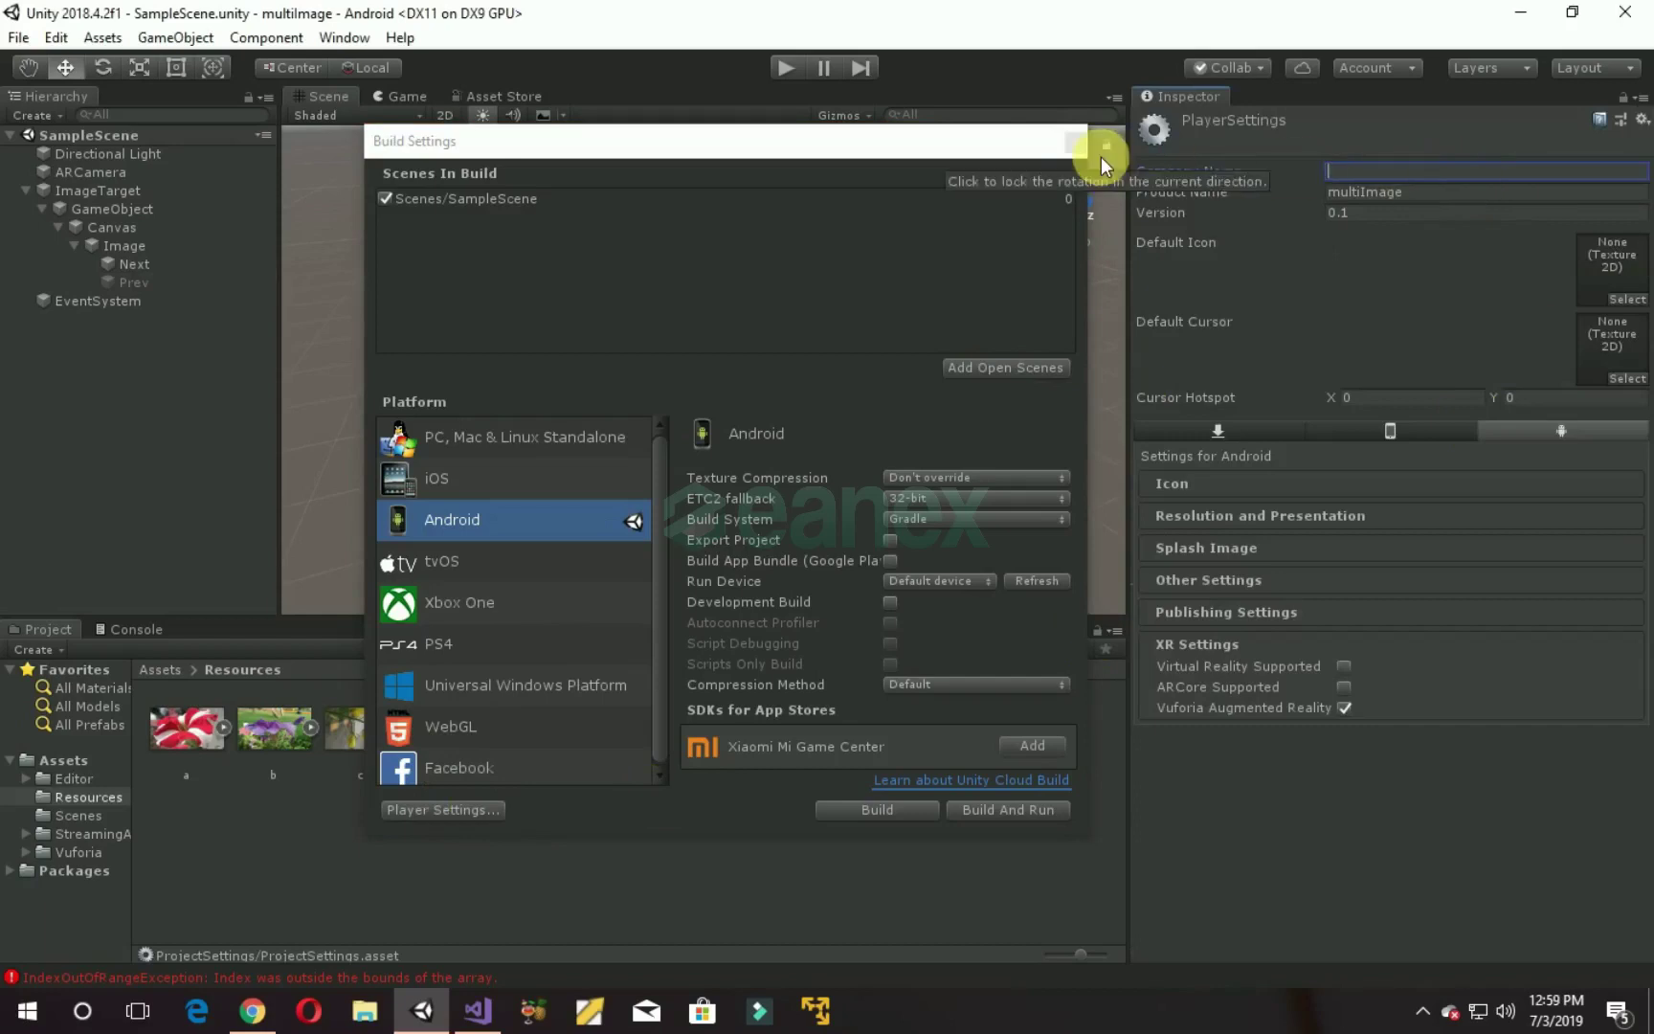
pyautogui.write('ZEANEX')
pyautogui.click(1402, 191)
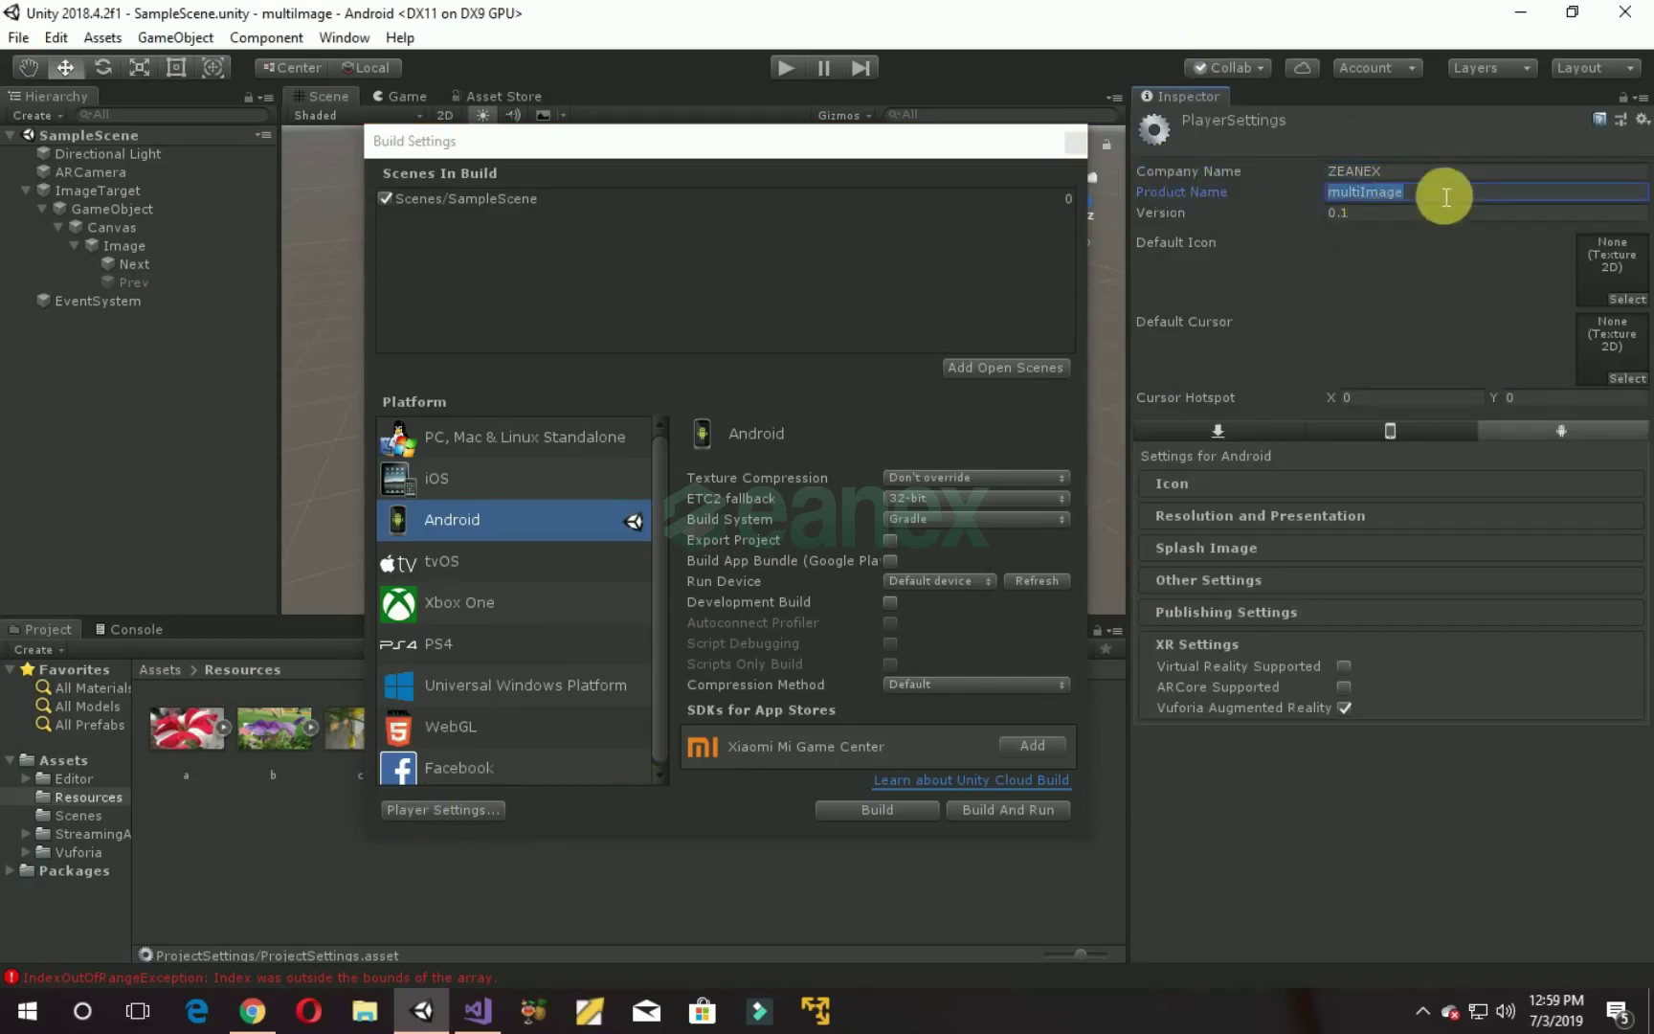
pyautogui.click(1383, 212)
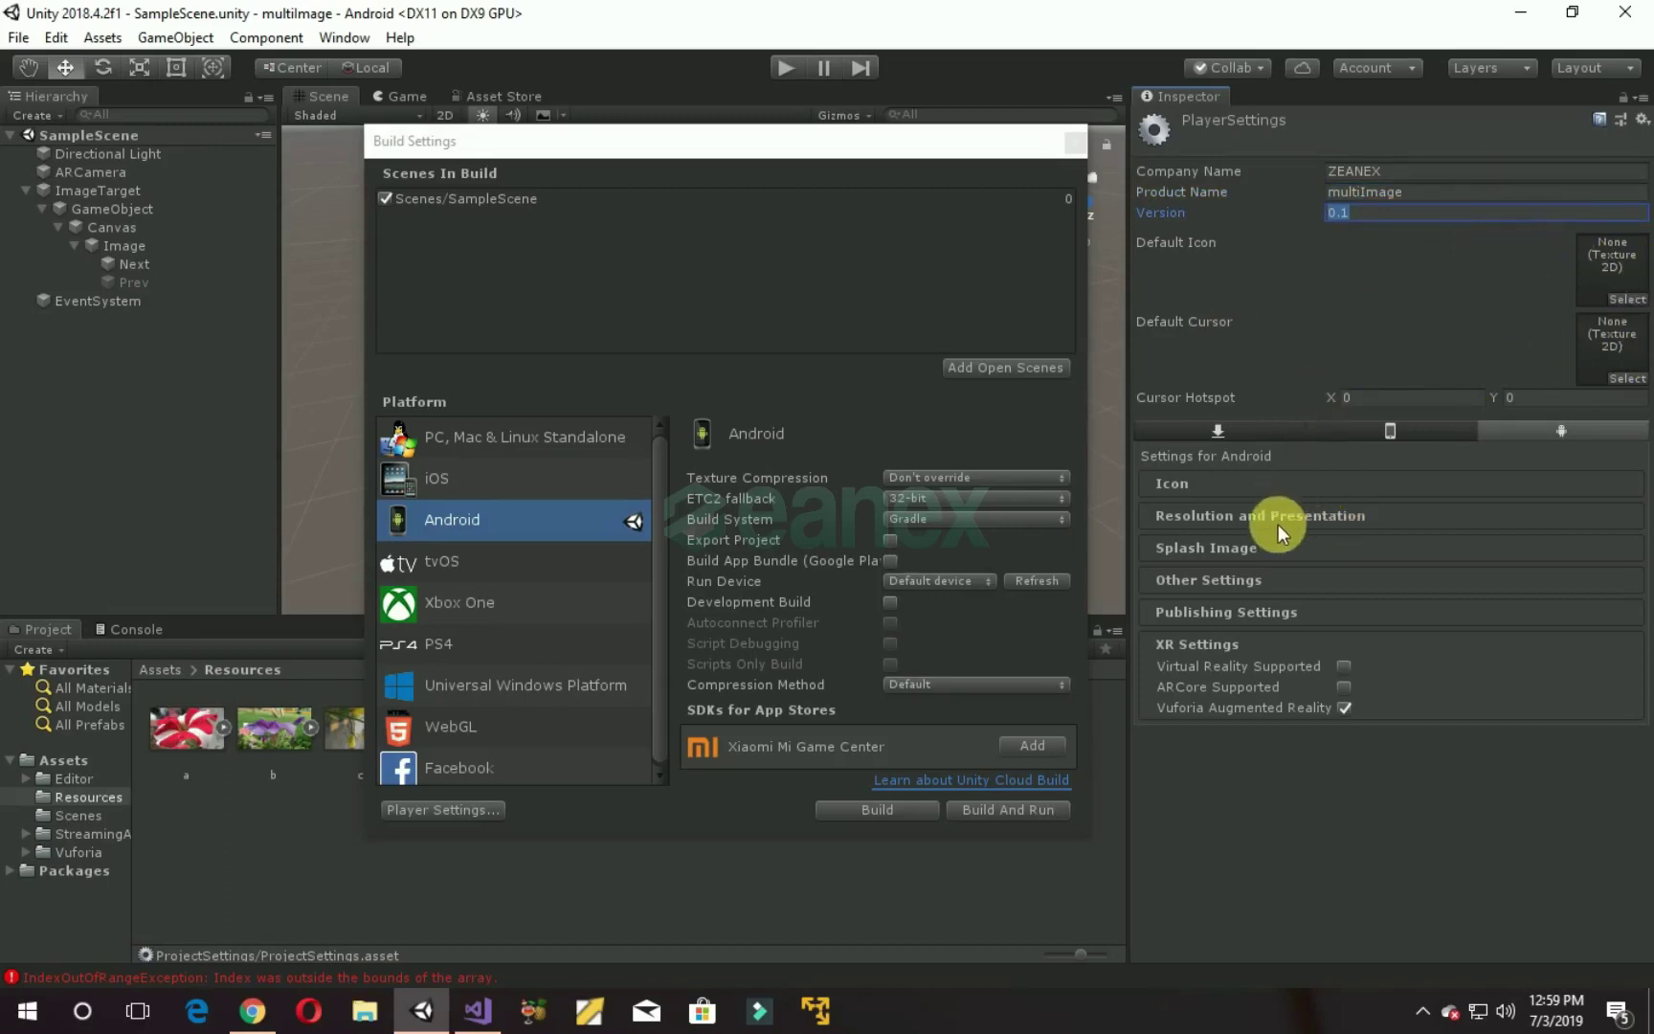
# Step: Set package name com.ZEANEX.MULTIMAGES and turn off x86 and Android TV compatibility
pyautogui.click(1282, 581)
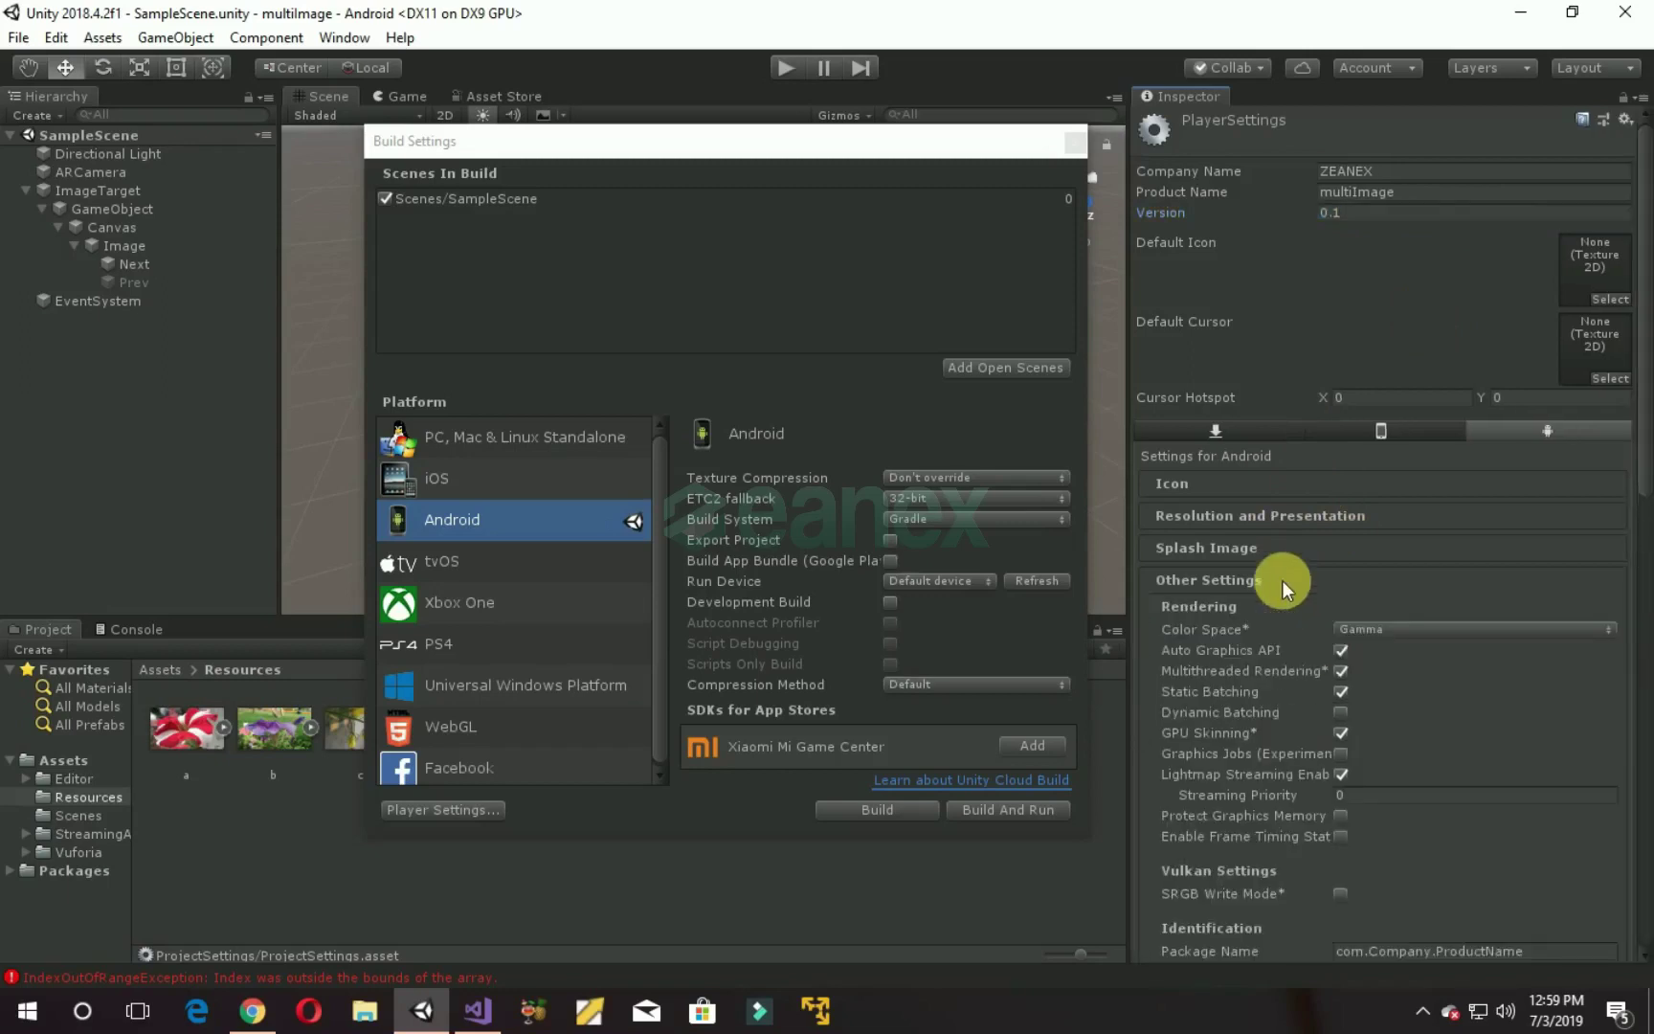
pyautogui.scroll(-5, 1532, 608)
pyautogui.scroll(-2, 1538, 607)
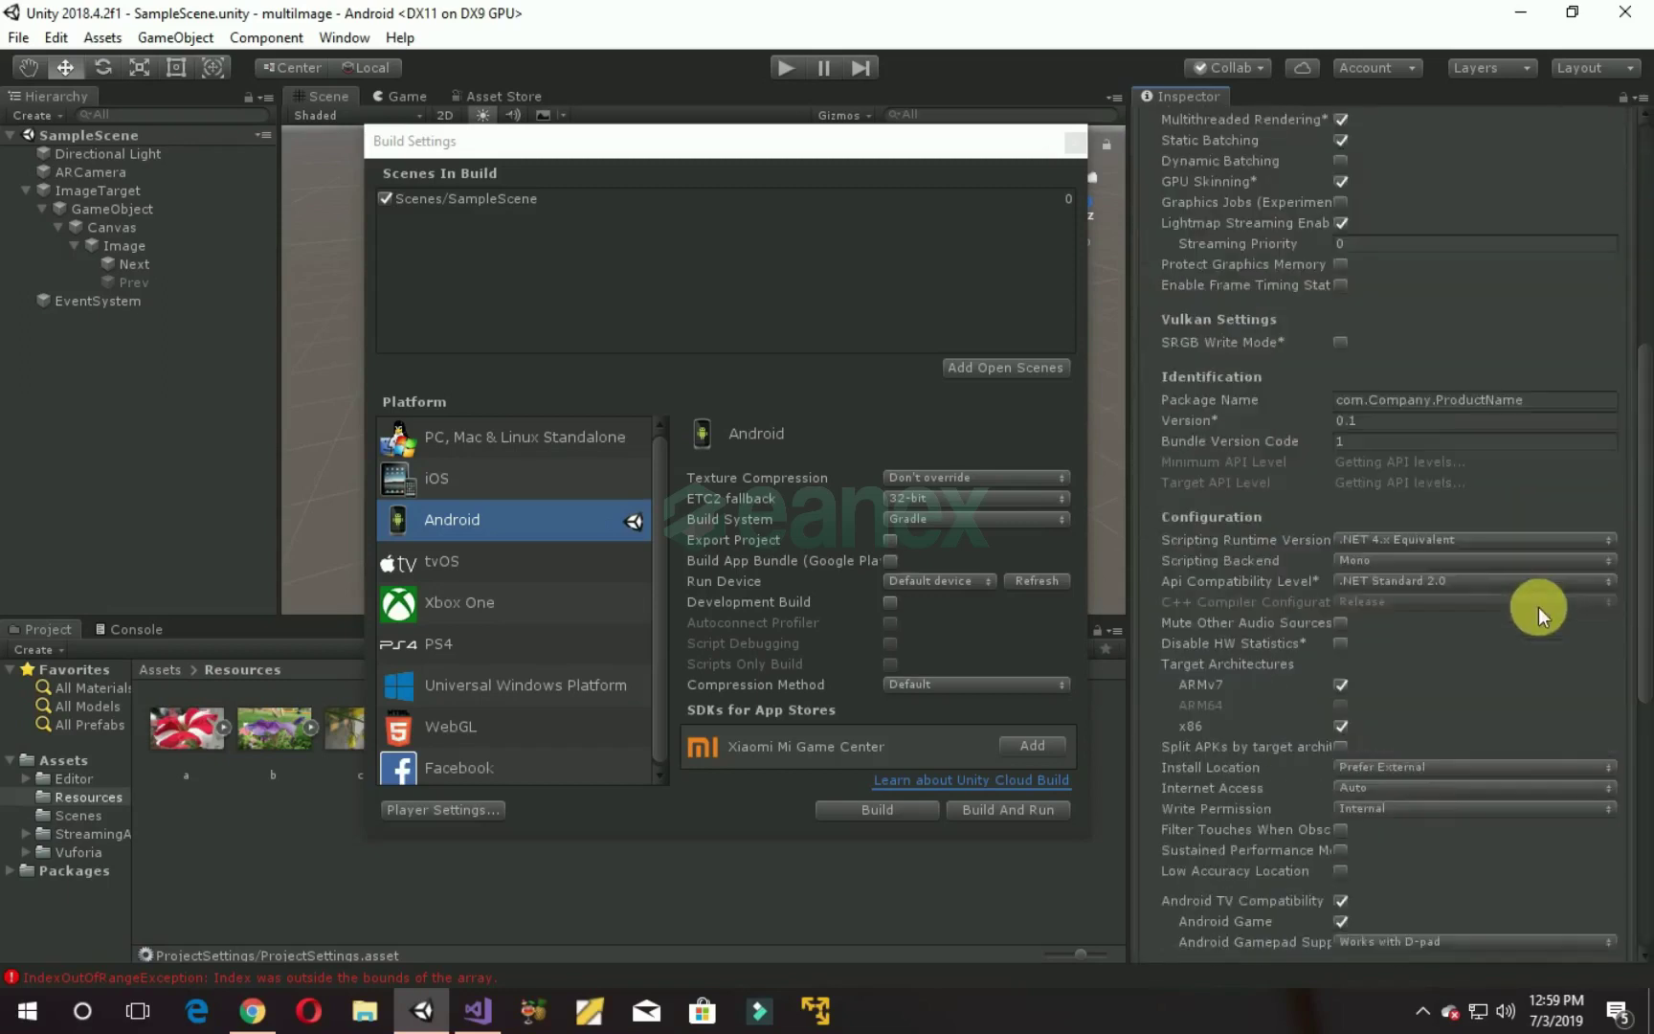
pyautogui.scroll(-1, 1538, 607)
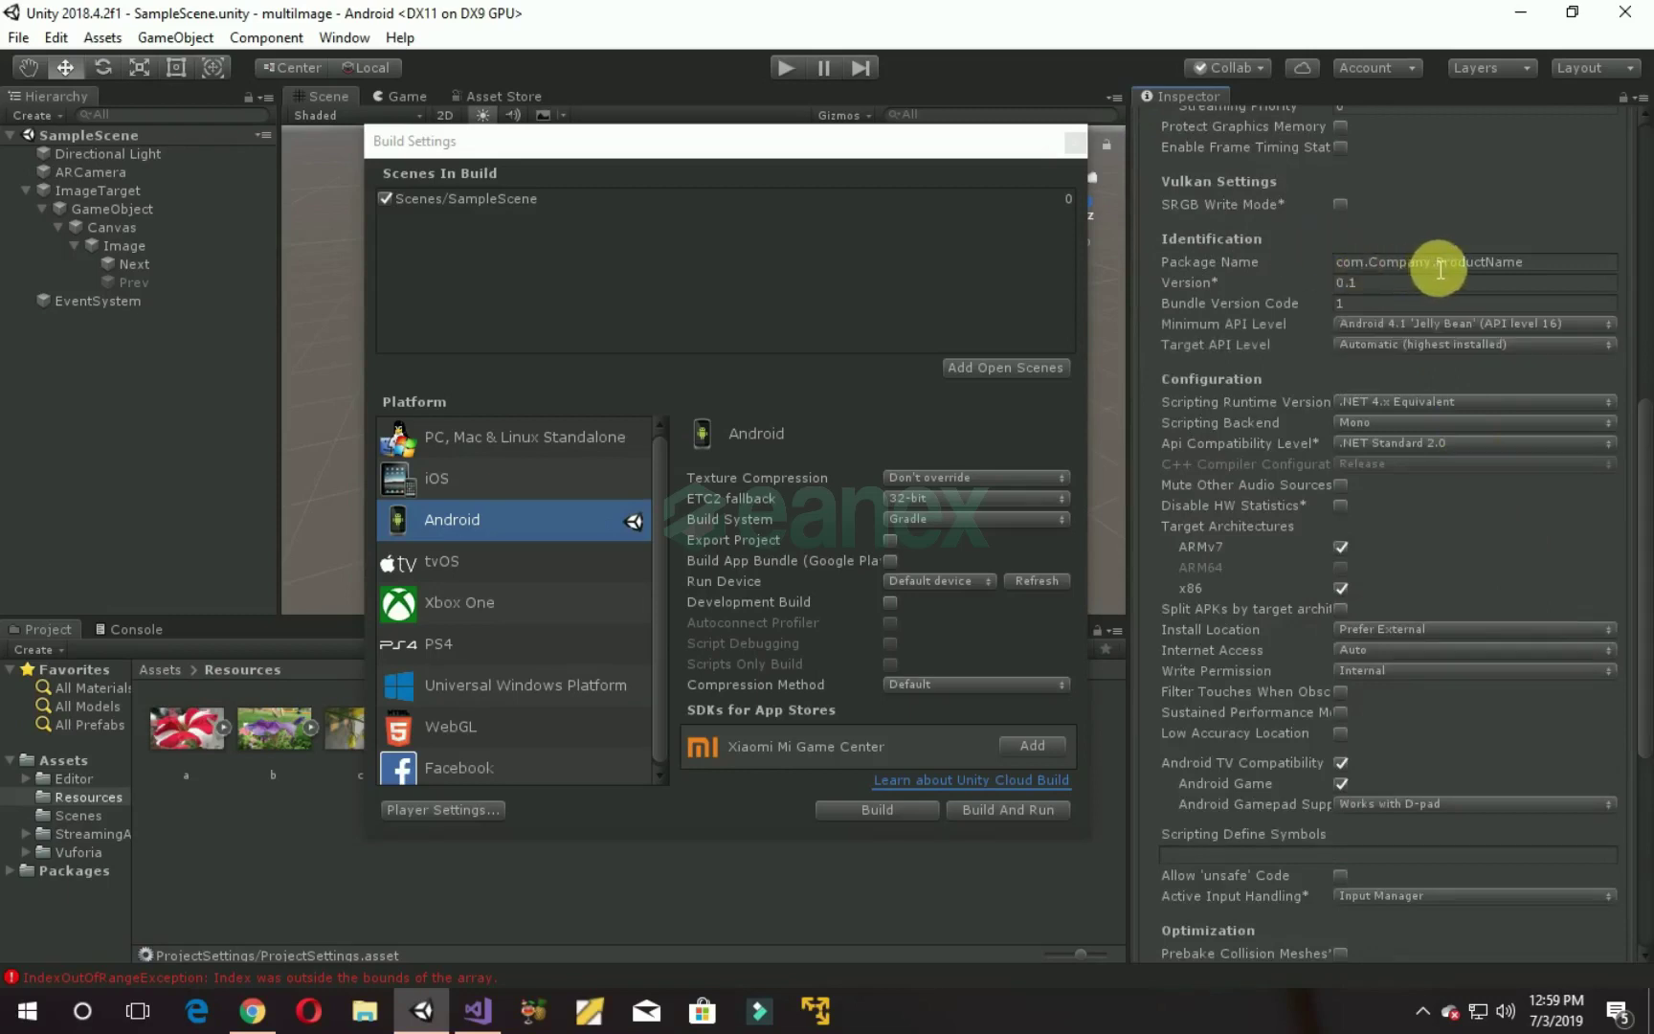
pyautogui.doubleClick(1377, 265)
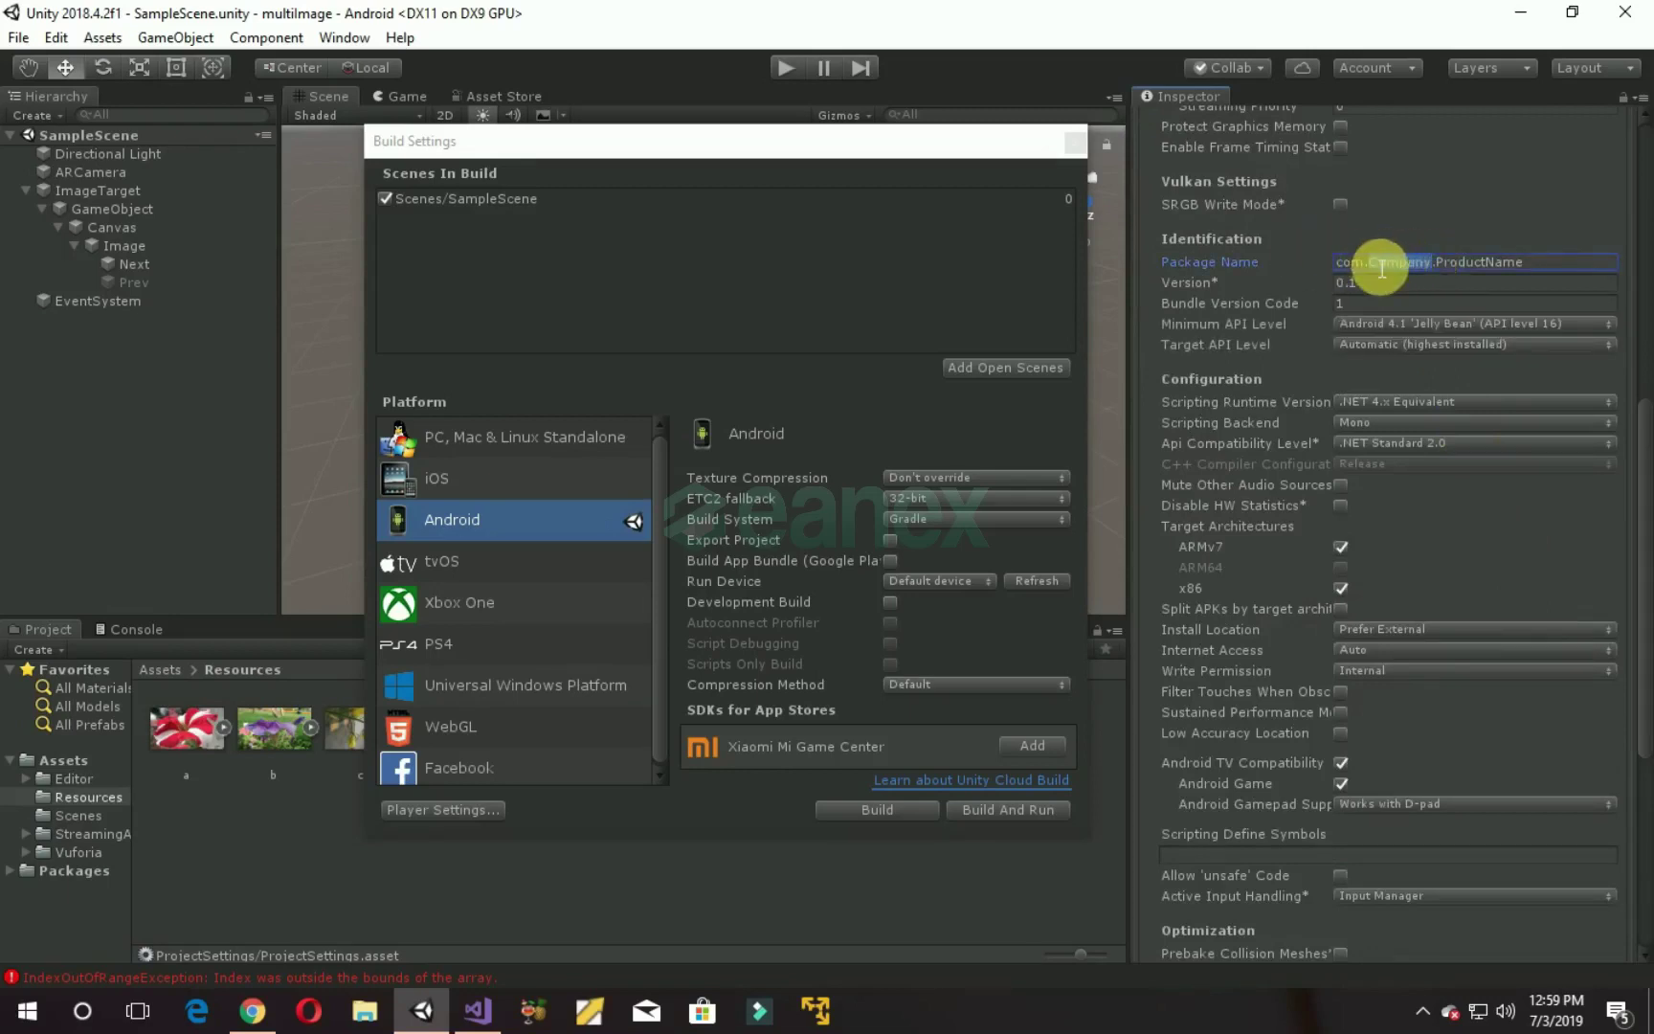
pyautogui.write('ZEANEX')
pyautogui.doubleClick(1431, 264)
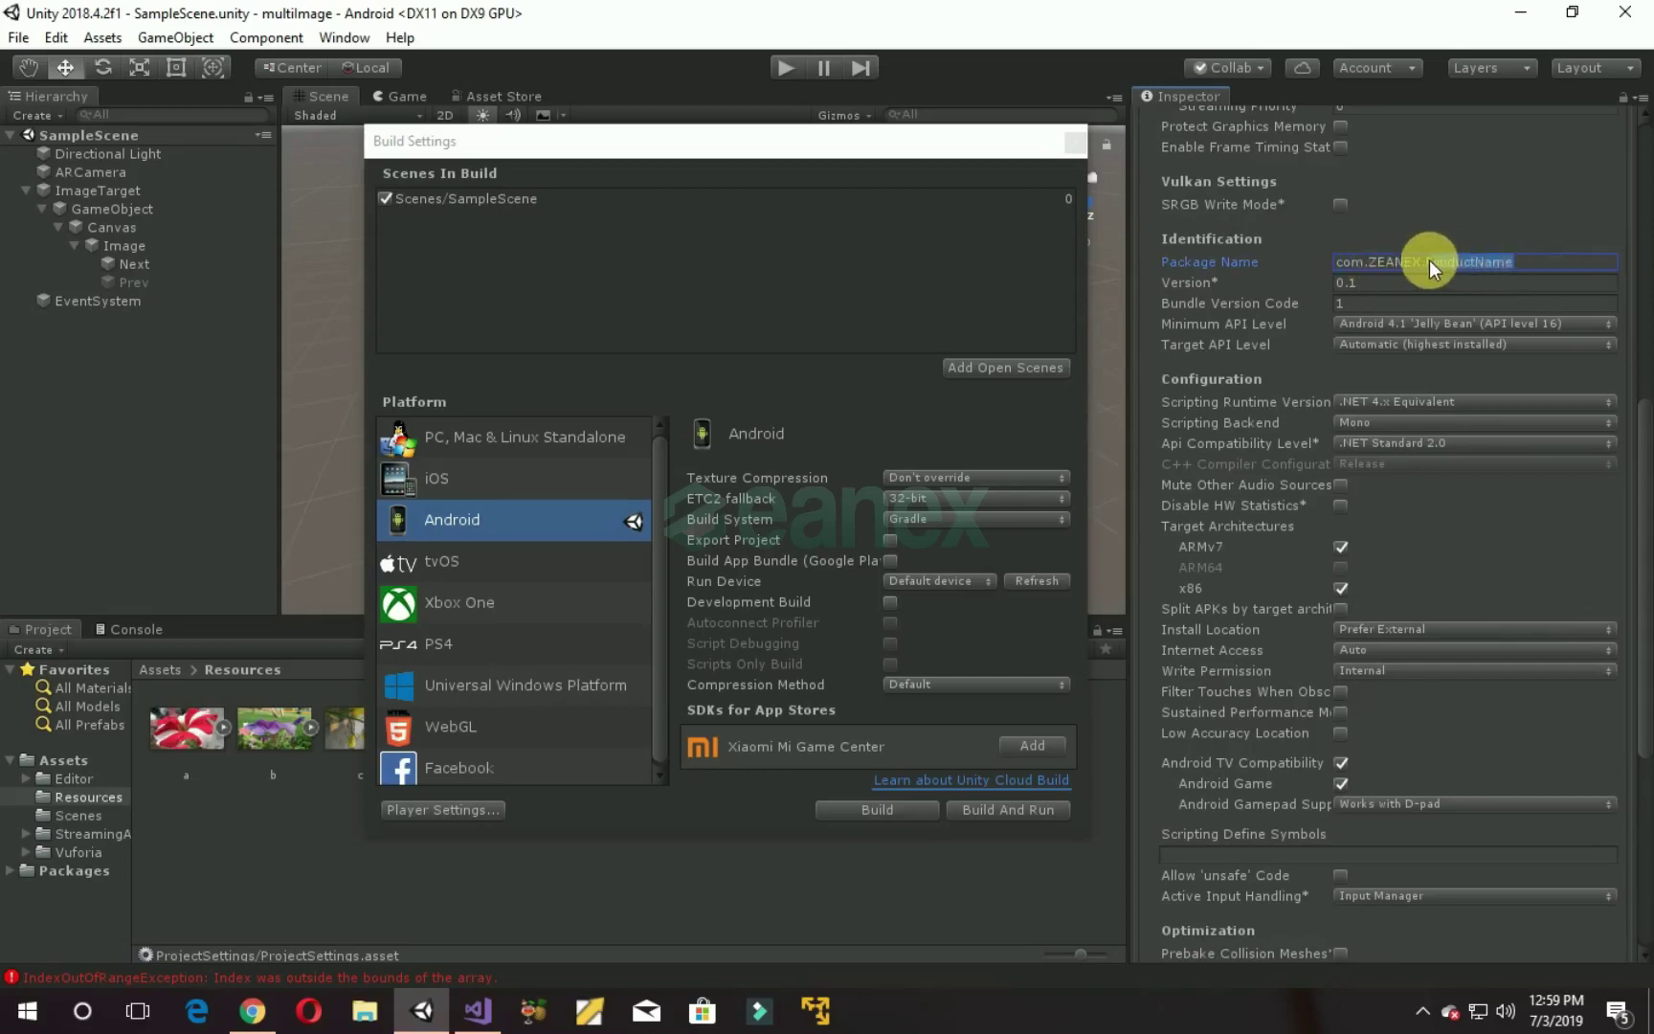
pyautogui.write('MU')
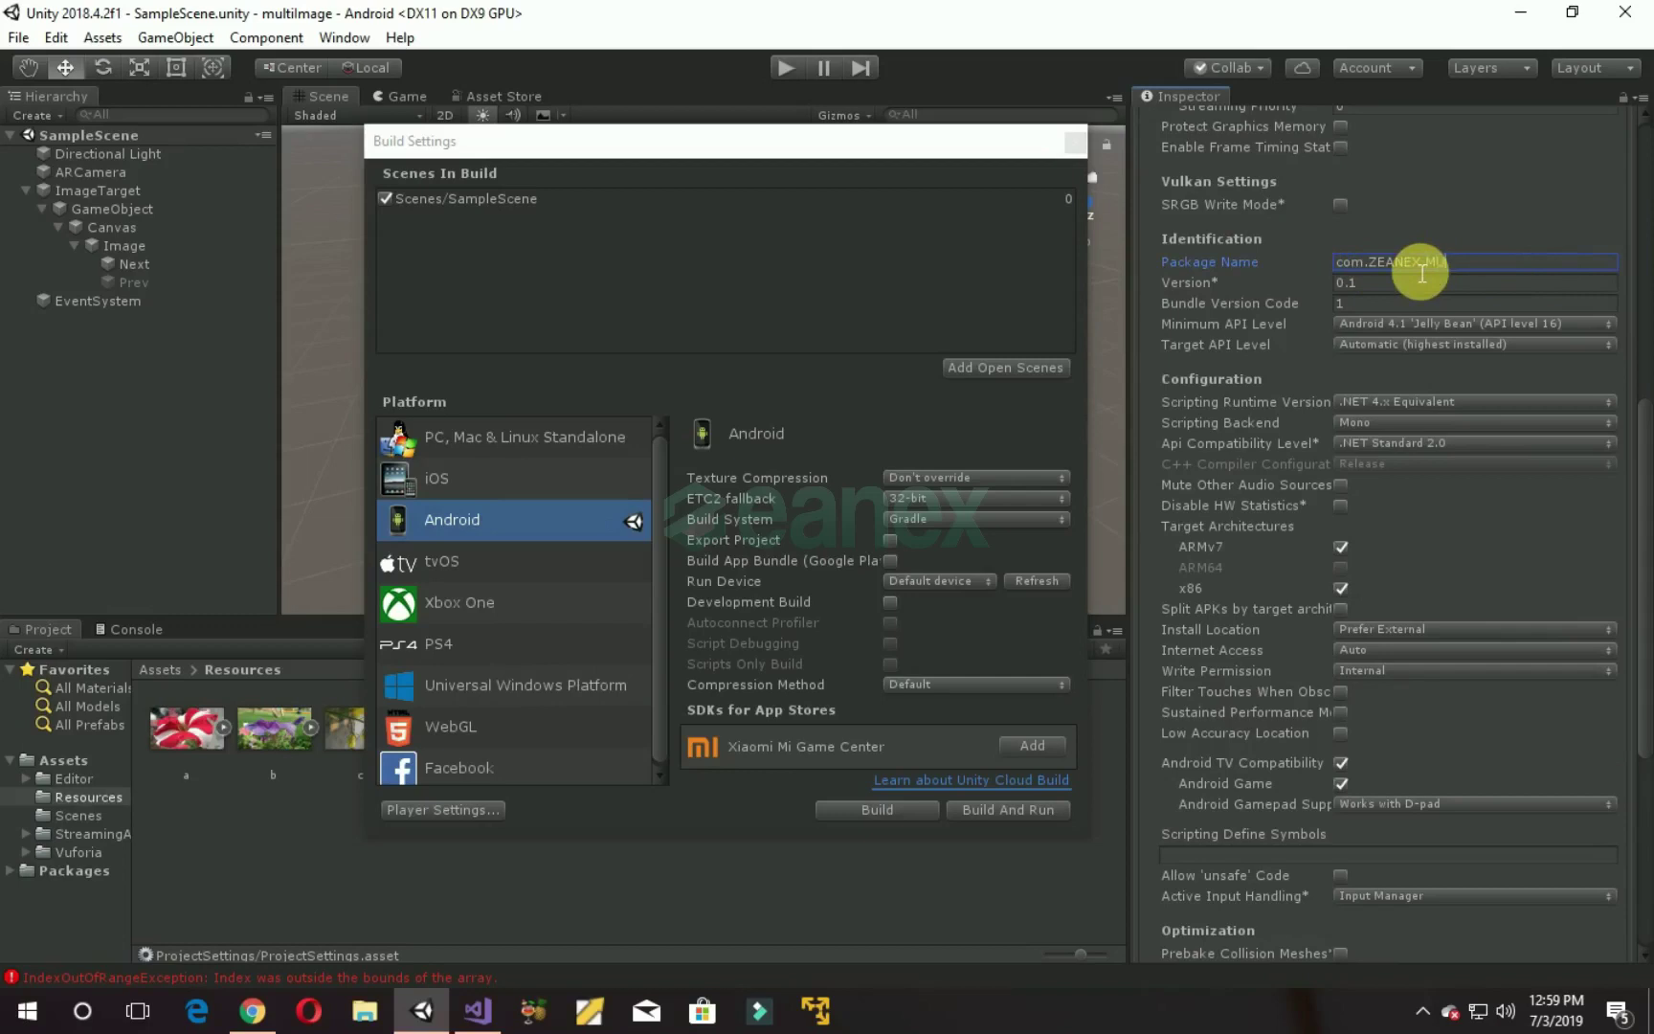
pyautogui.write('LTIiM')
pyautogui.write('AGES')
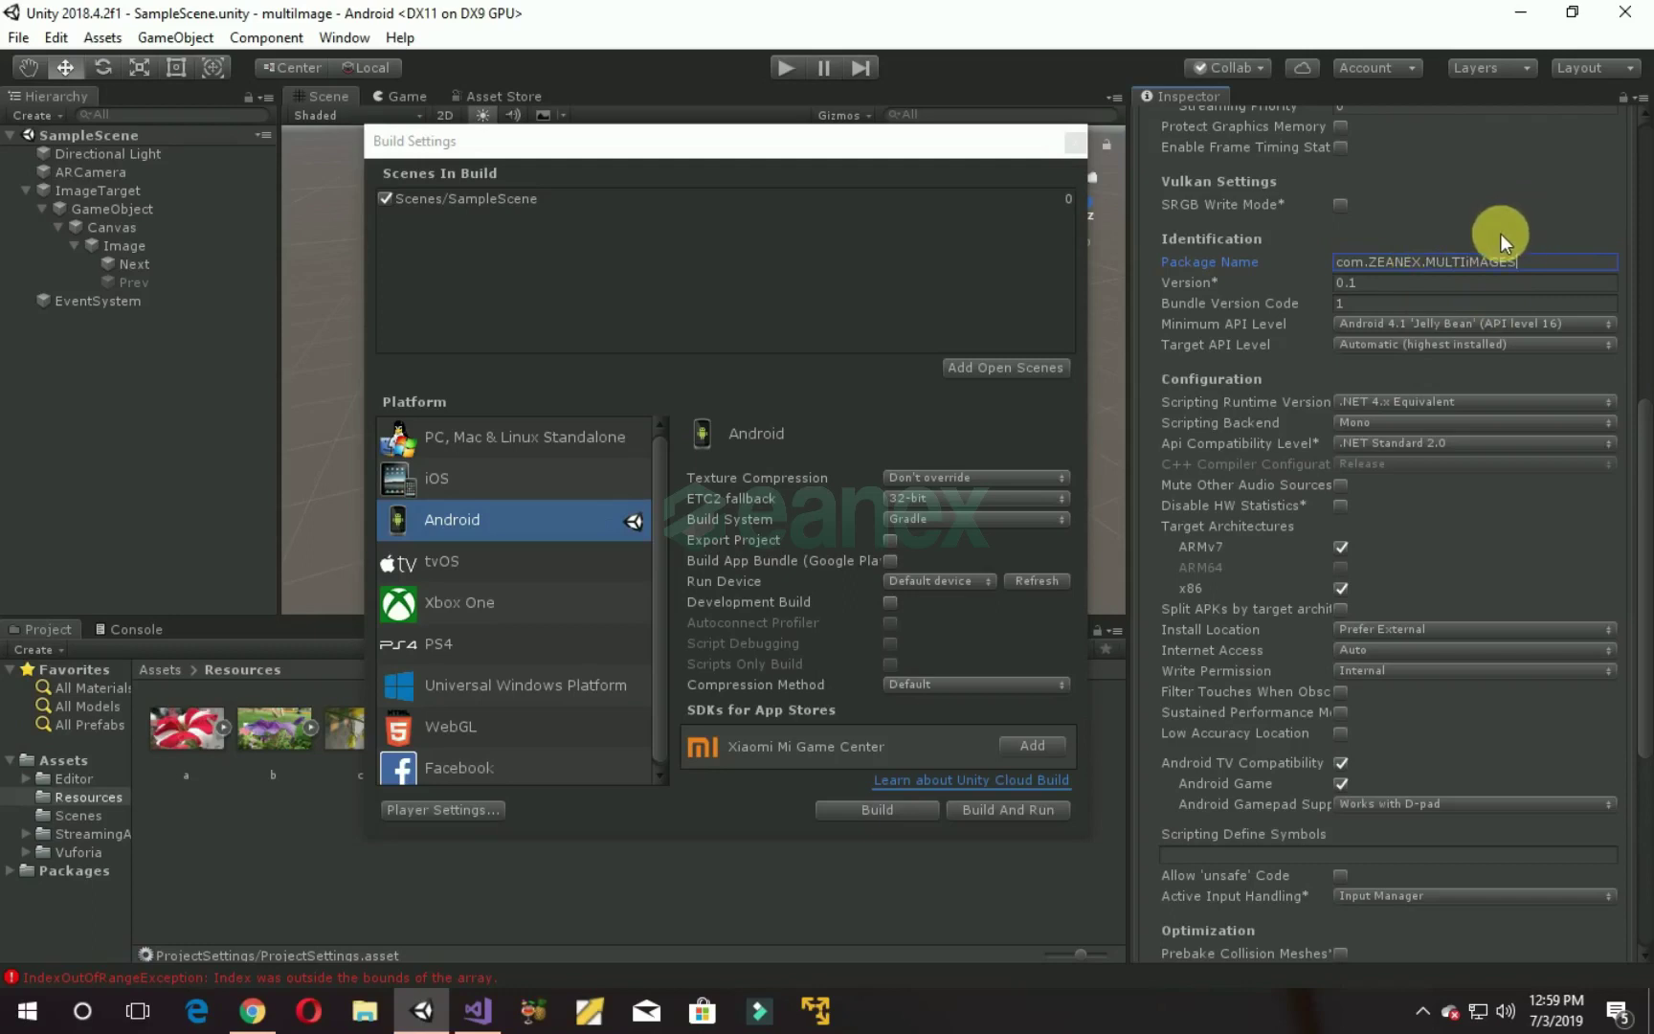
pyautogui.click(1340, 587)
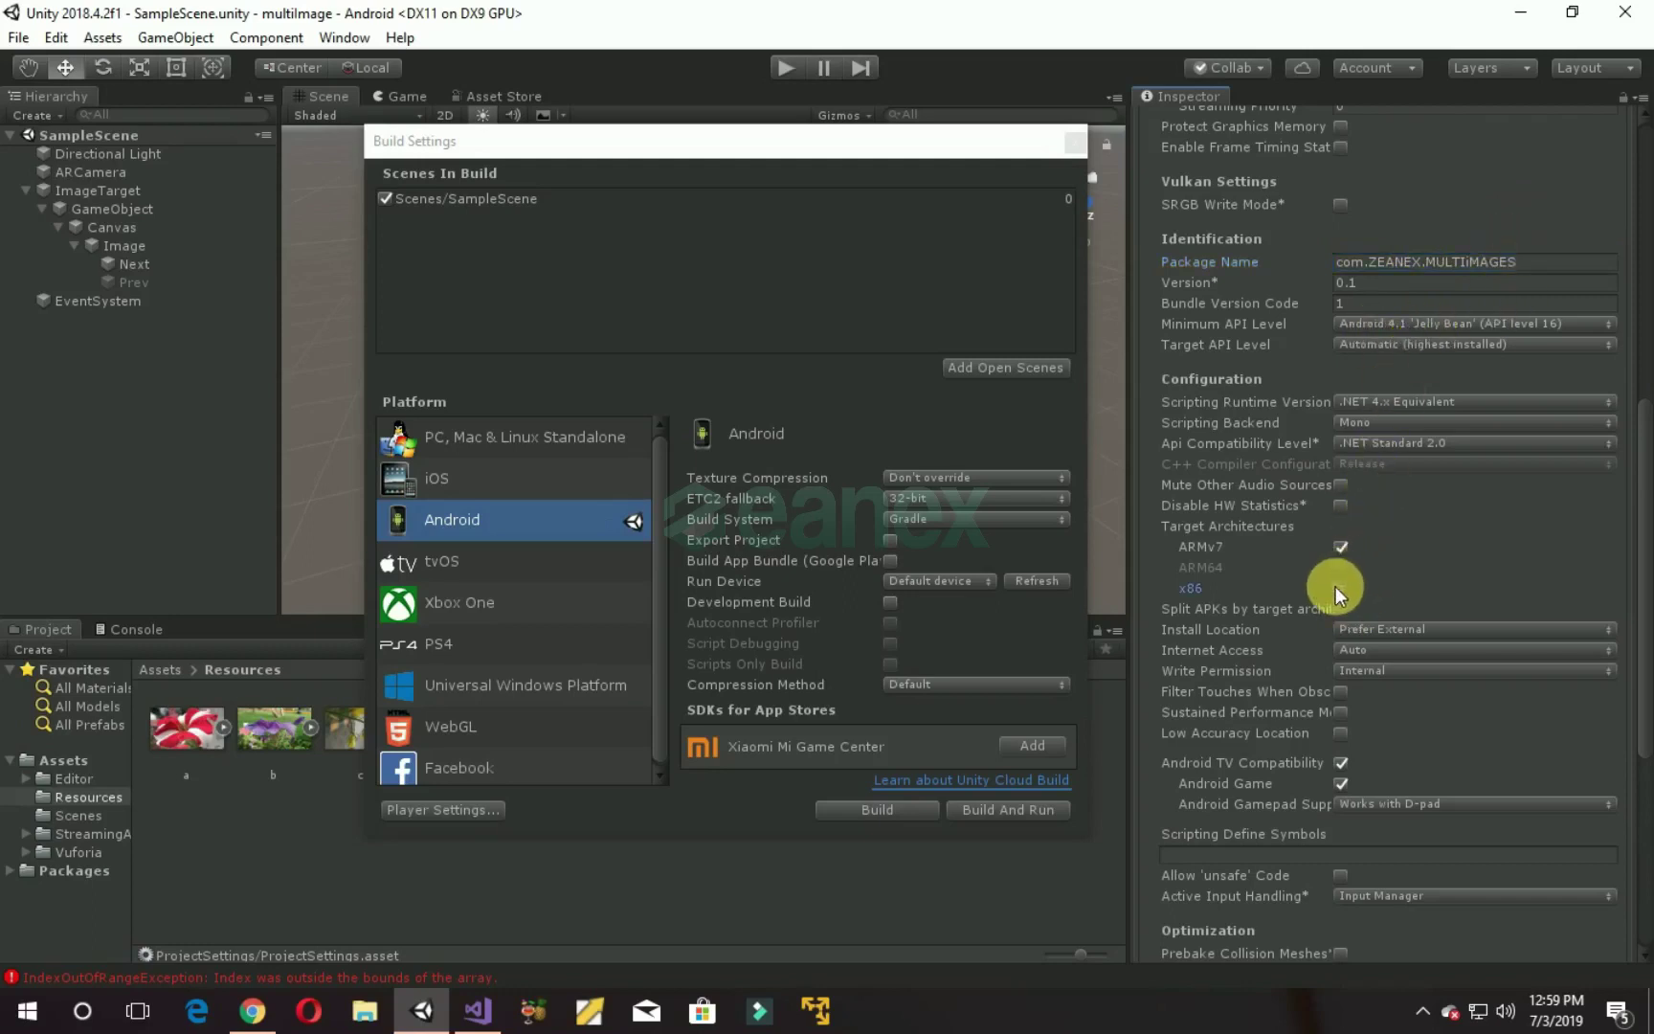
pyautogui.click(1341, 761)
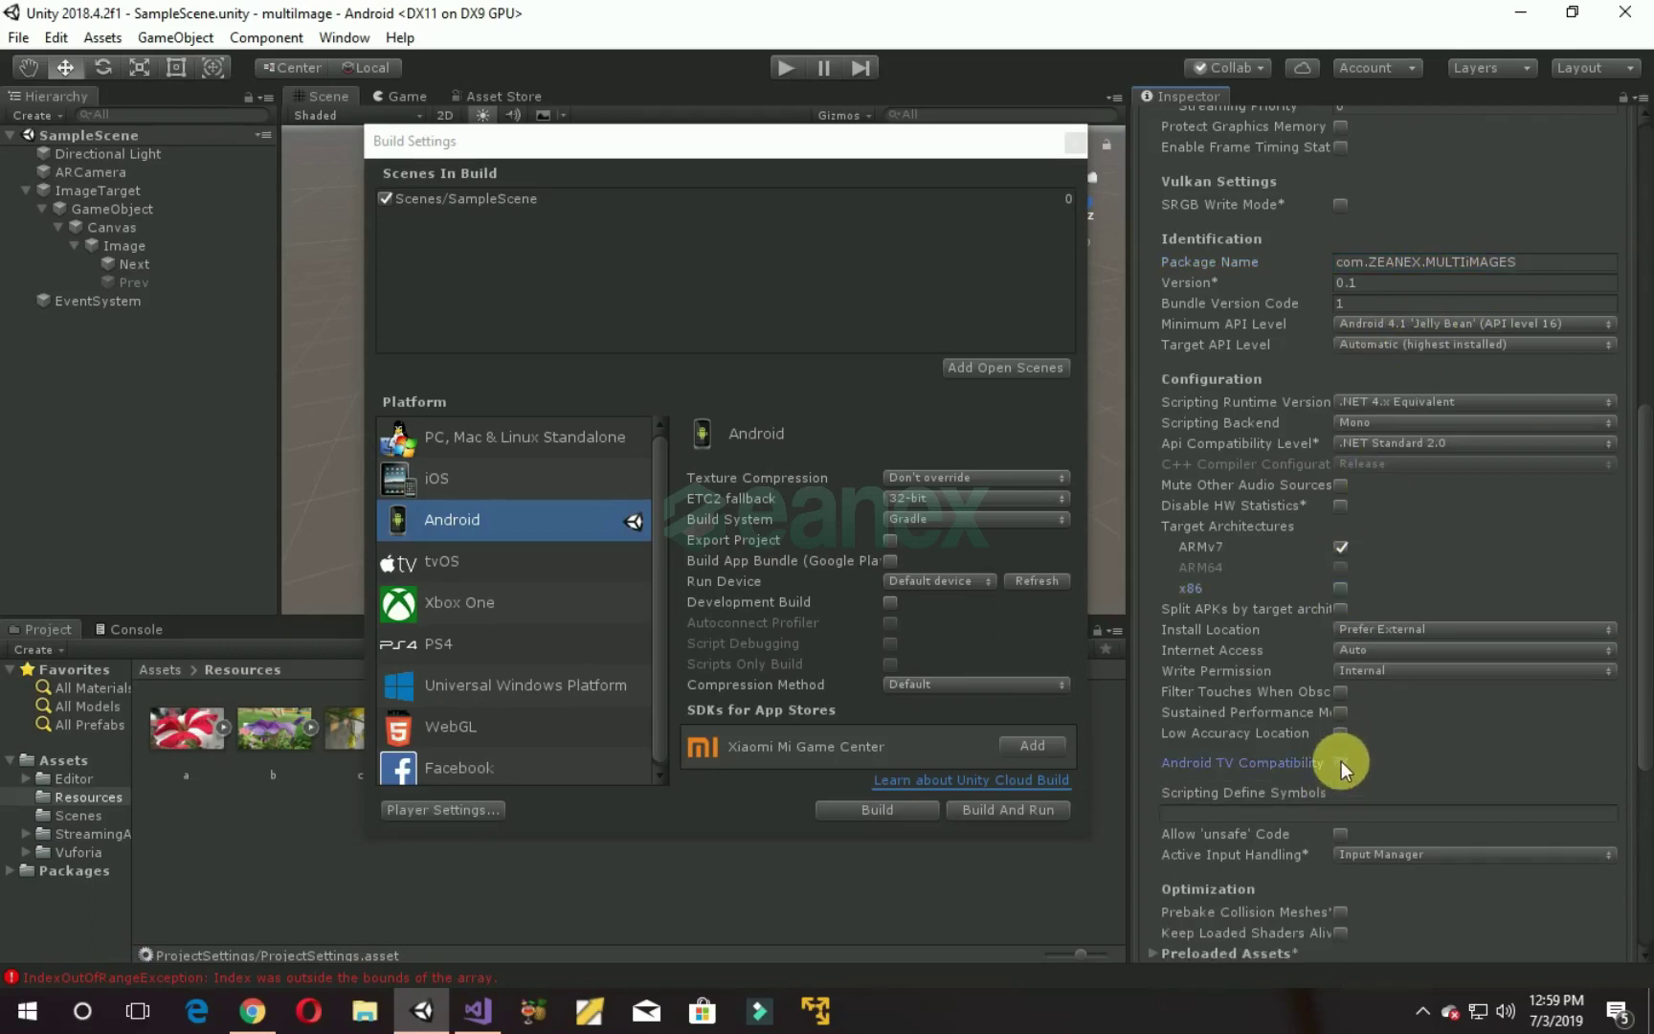
pyautogui.scroll(-5, 1412, 783)
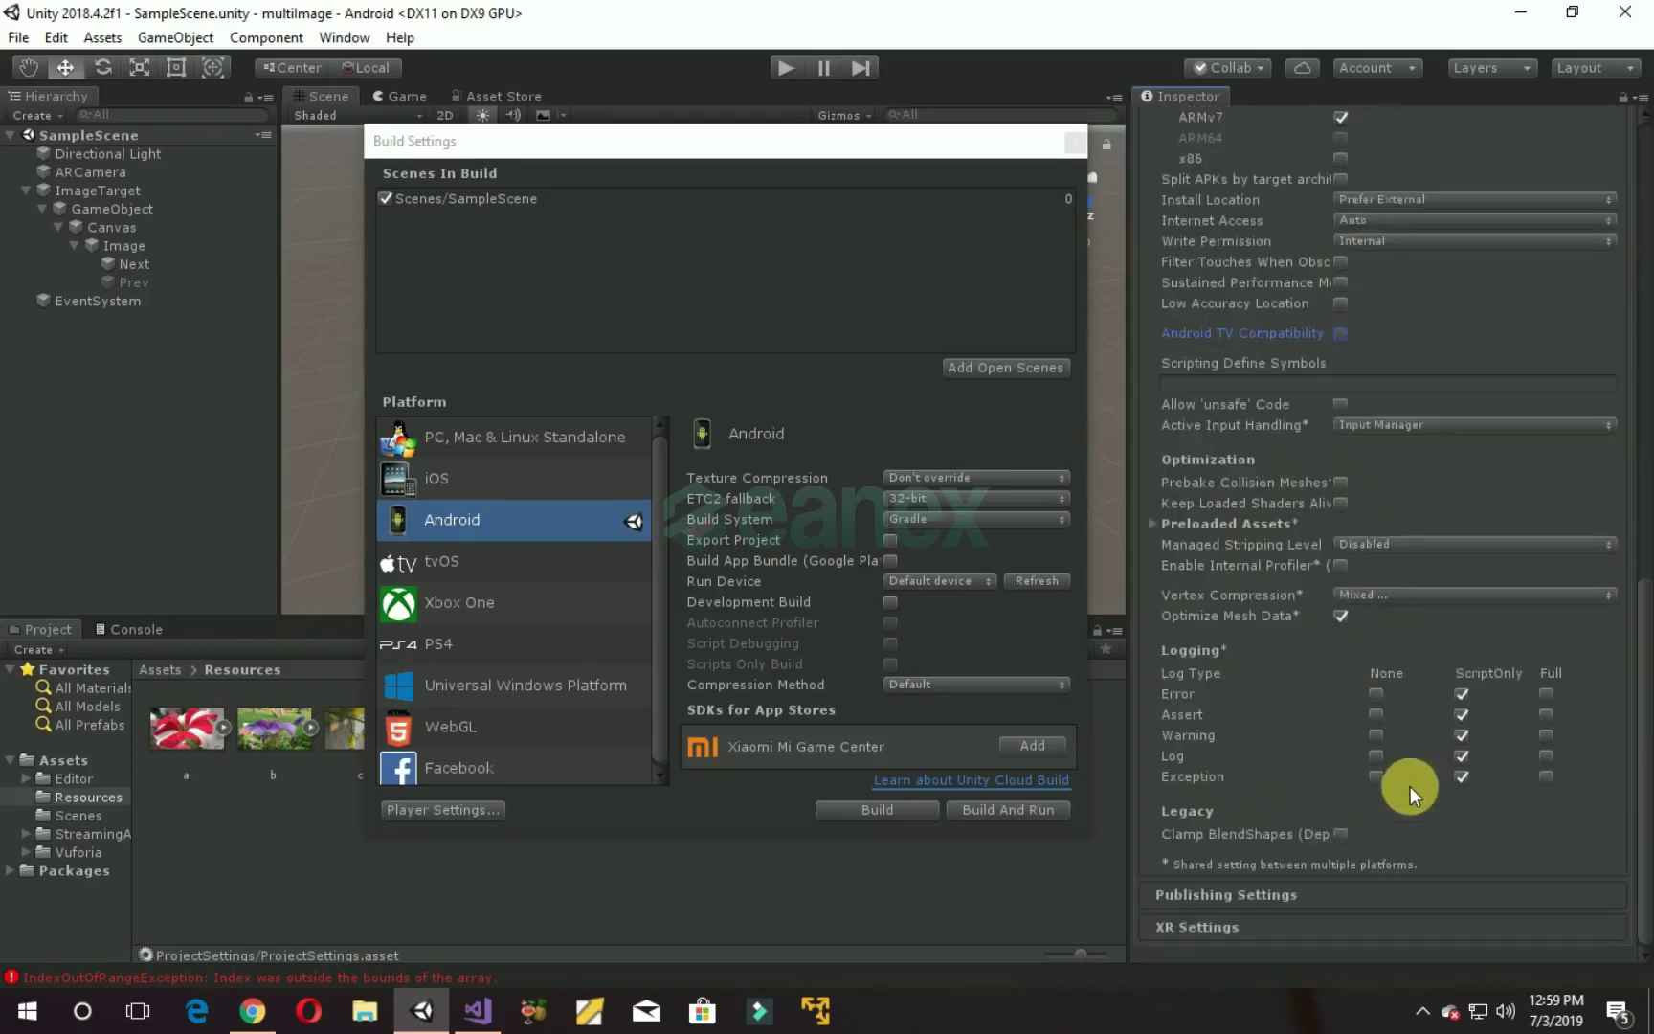
# Step: Set the Managed Stripping Level to High and reveal XR Settings
pyautogui.click(1382, 536)
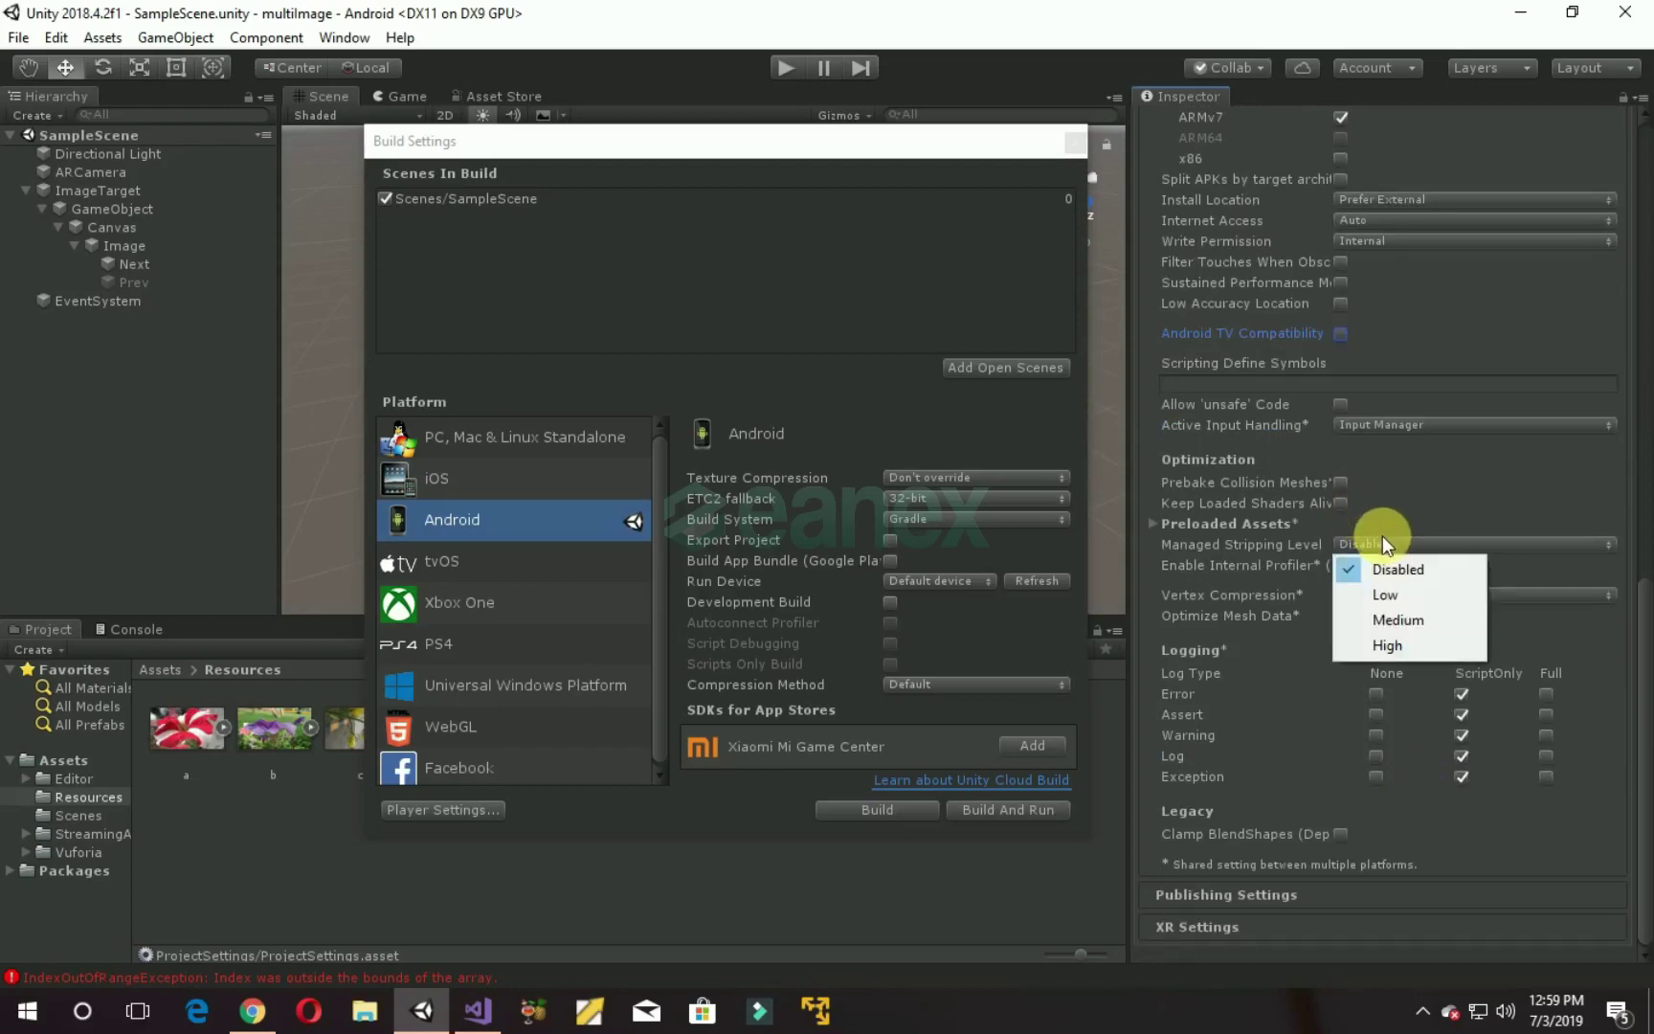
pyautogui.click(1428, 565)
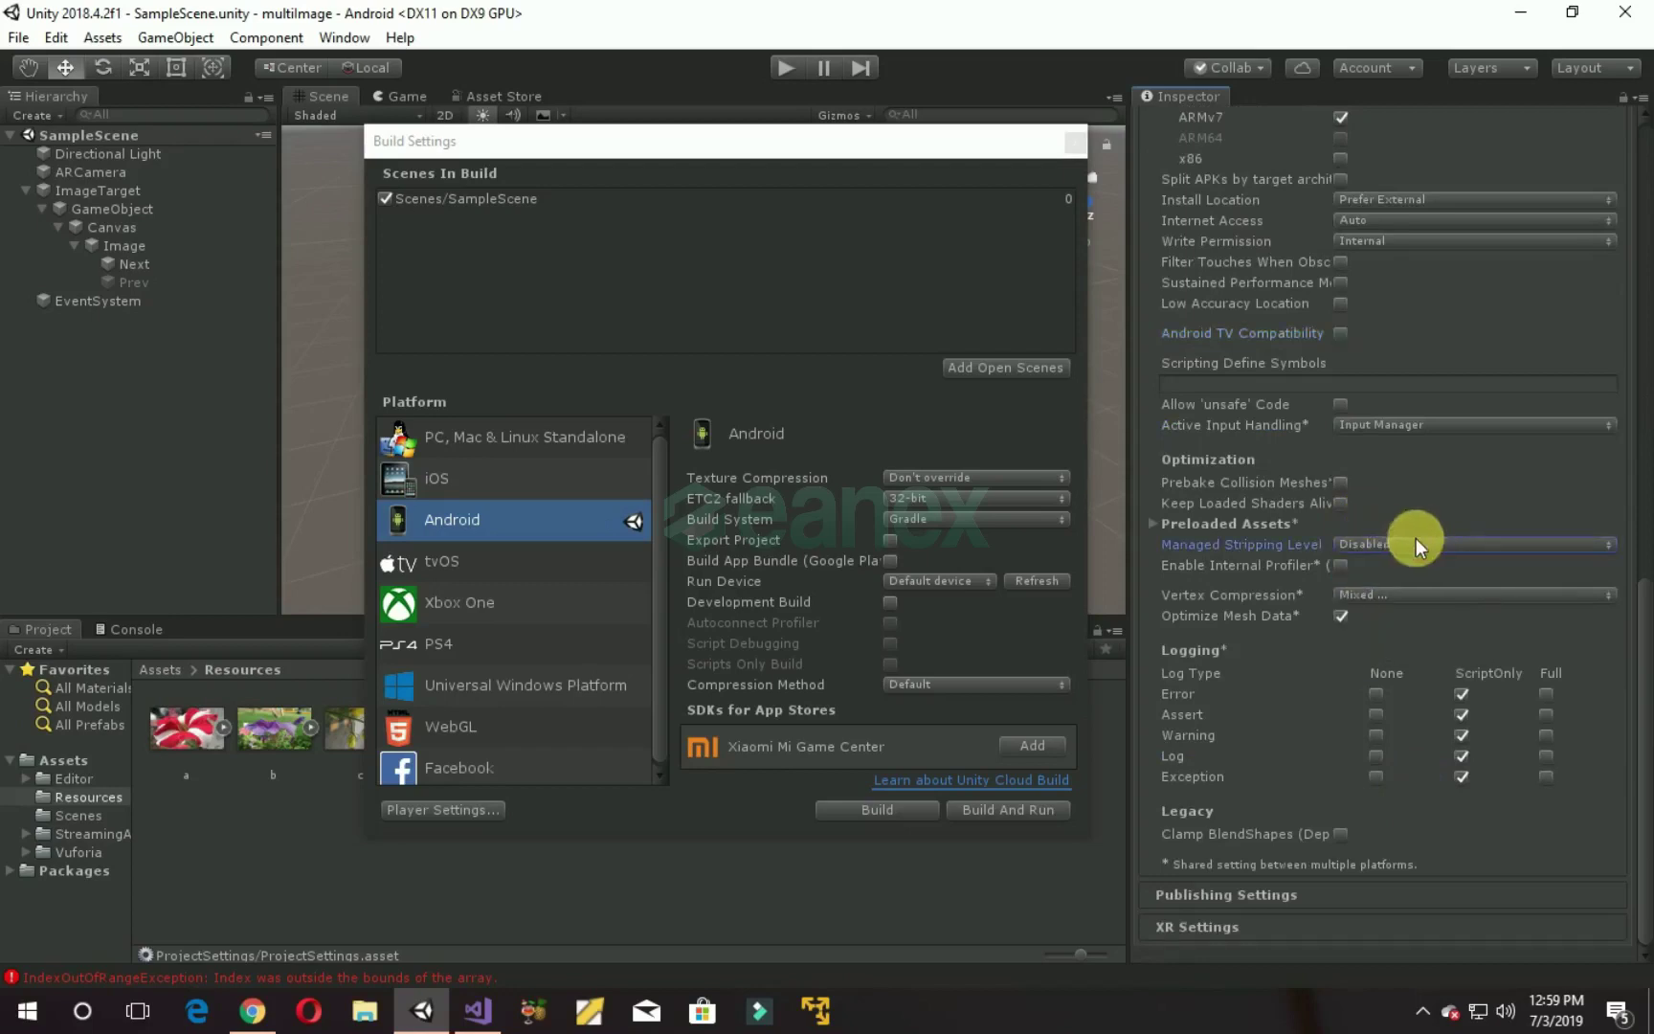
pyautogui.click(1378, 535)
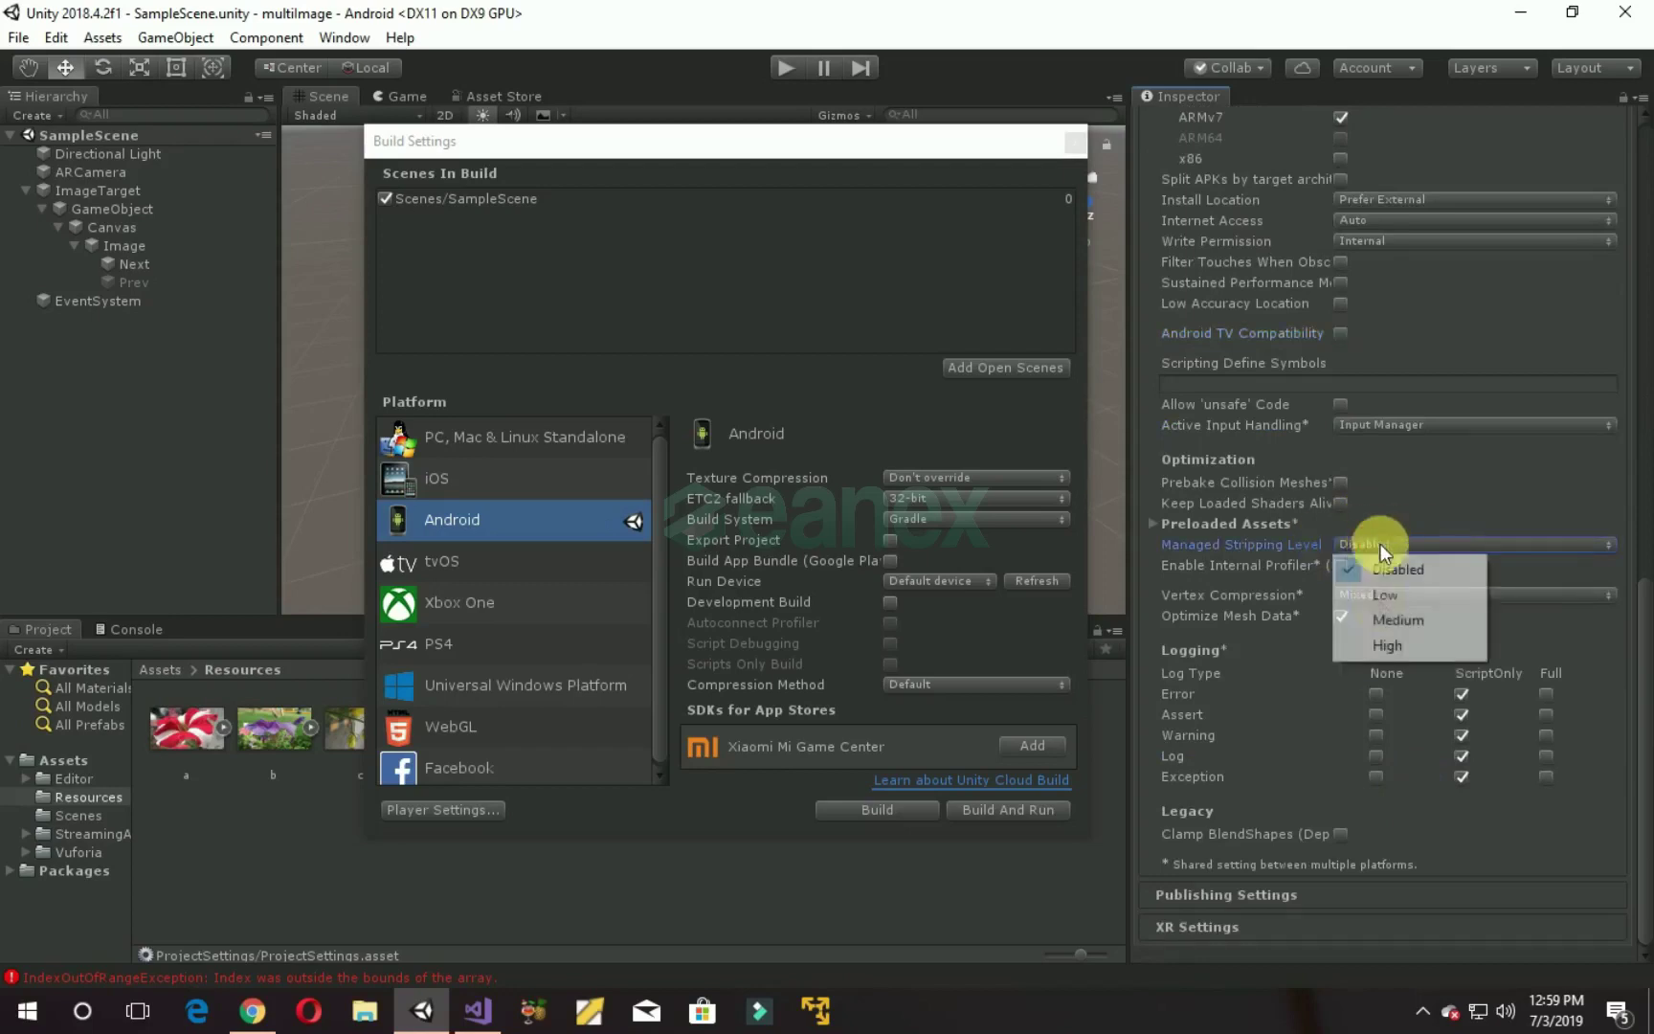
pyautogui.click(1407, 647)
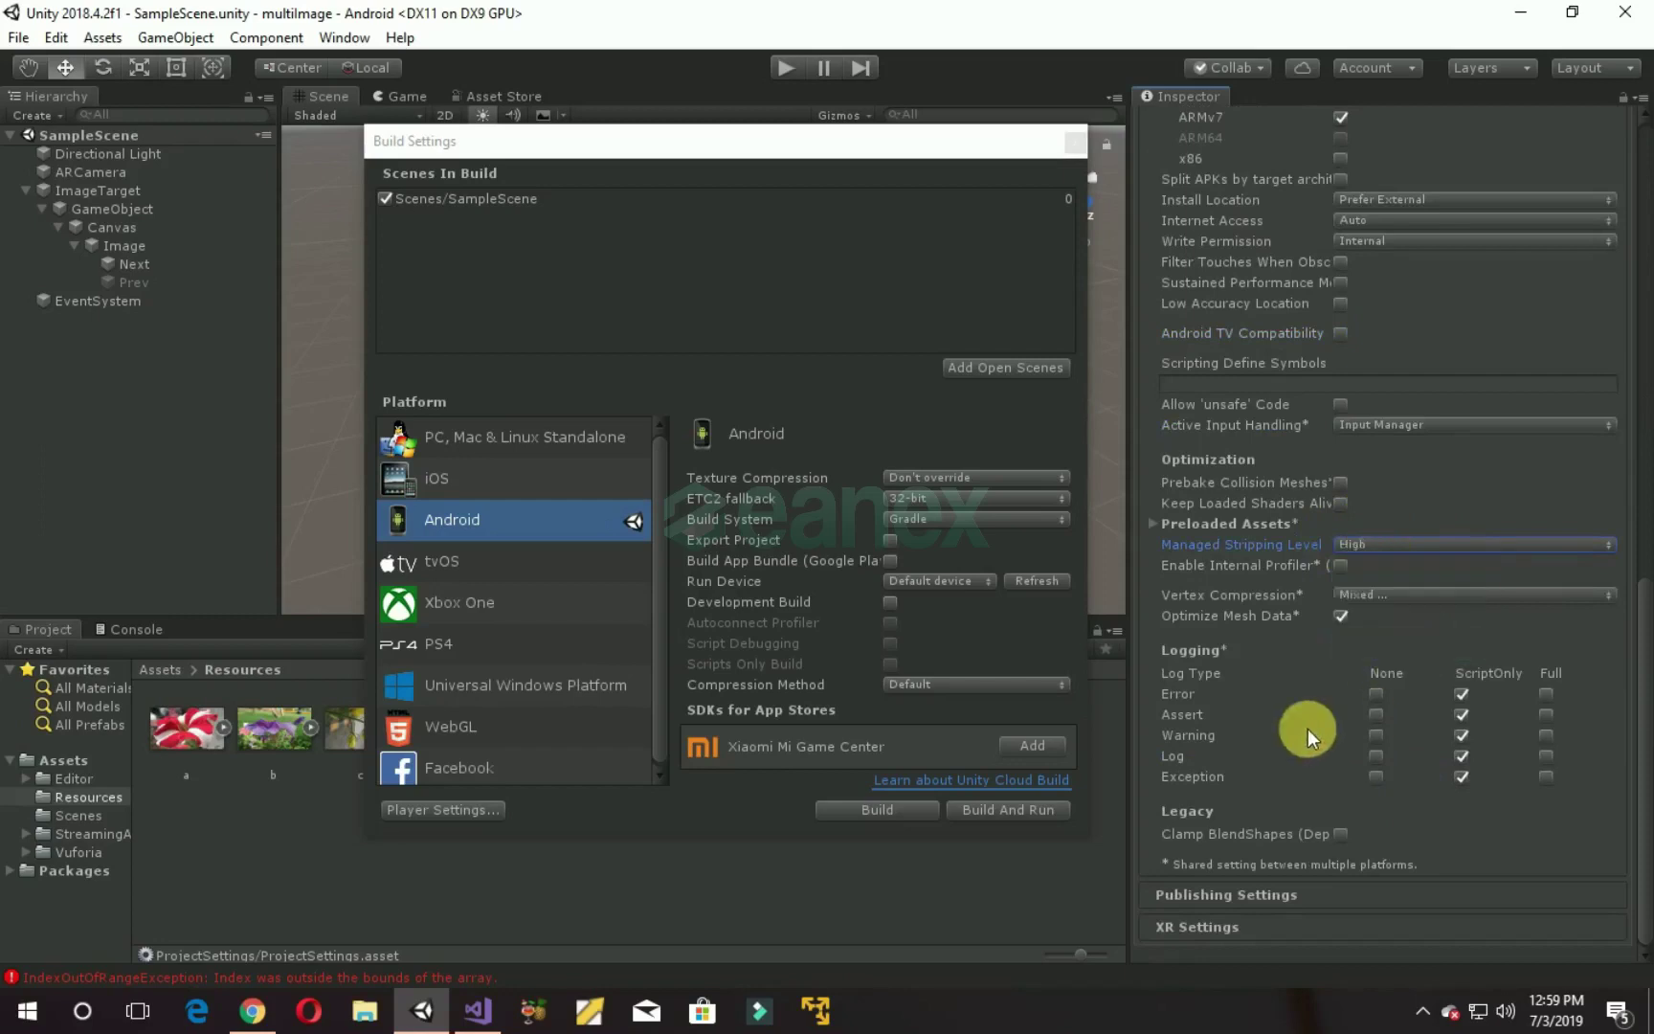
pyautogui.click(1239, 923)
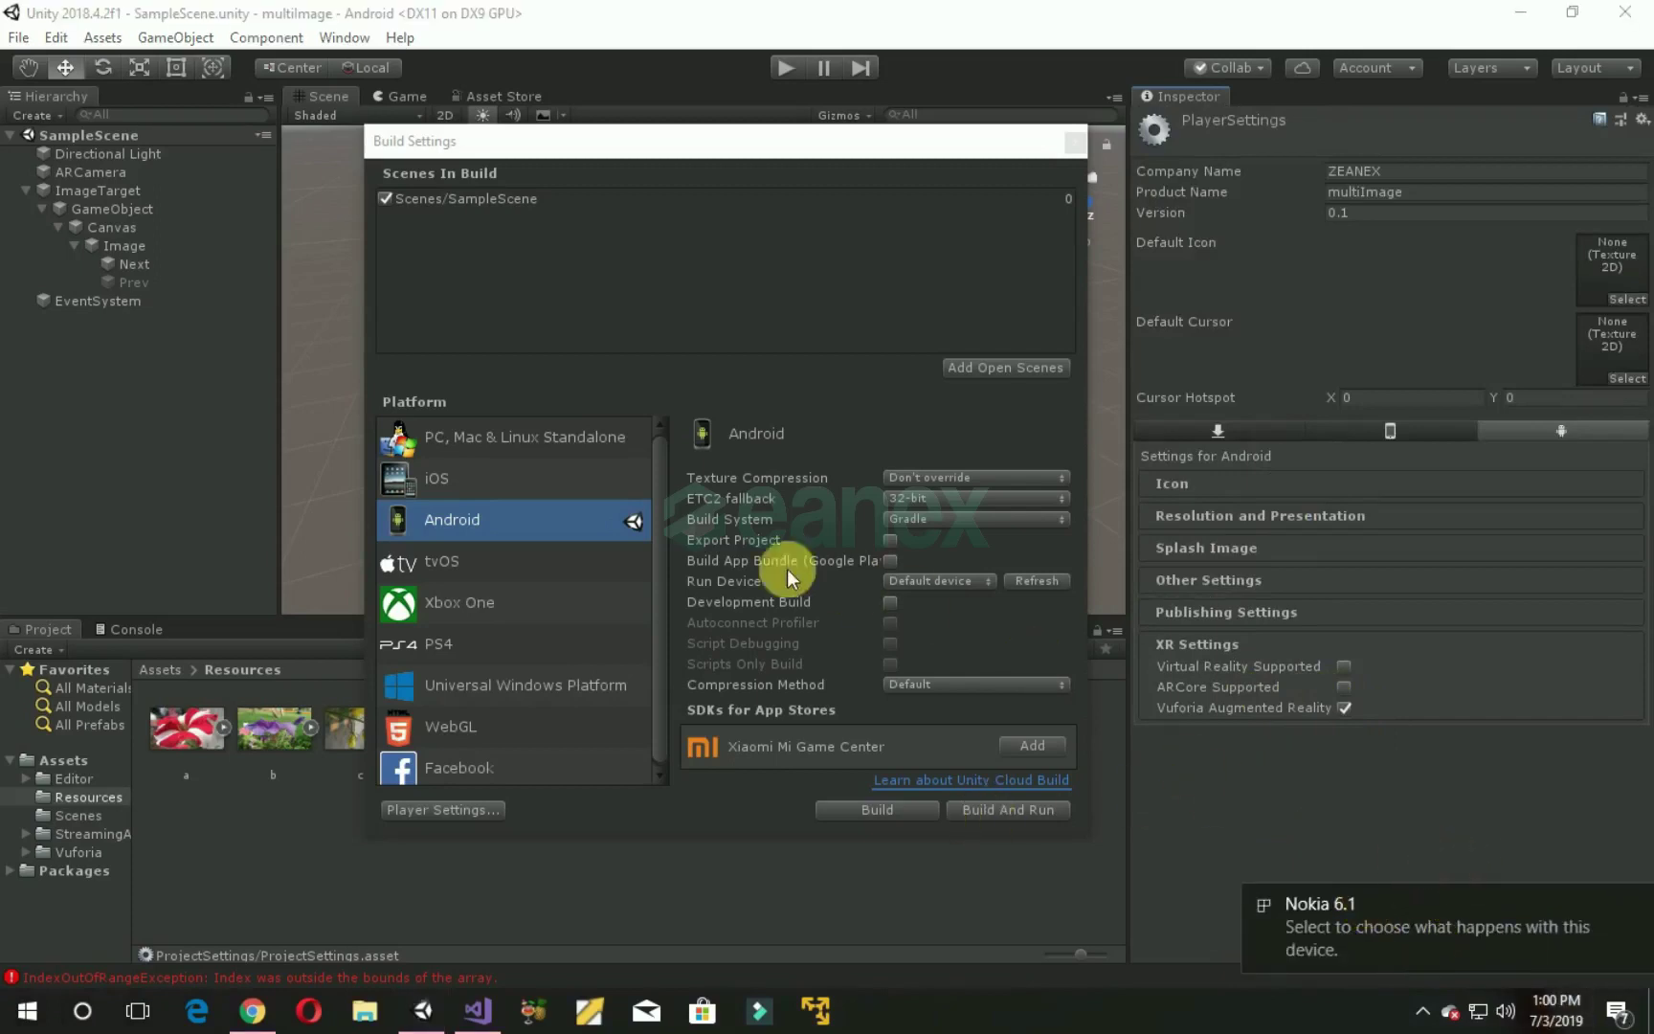
# Step: Build the Android APK as MULTIMAGES in the multiImage project folder
pyautogui.click(1024, 810)
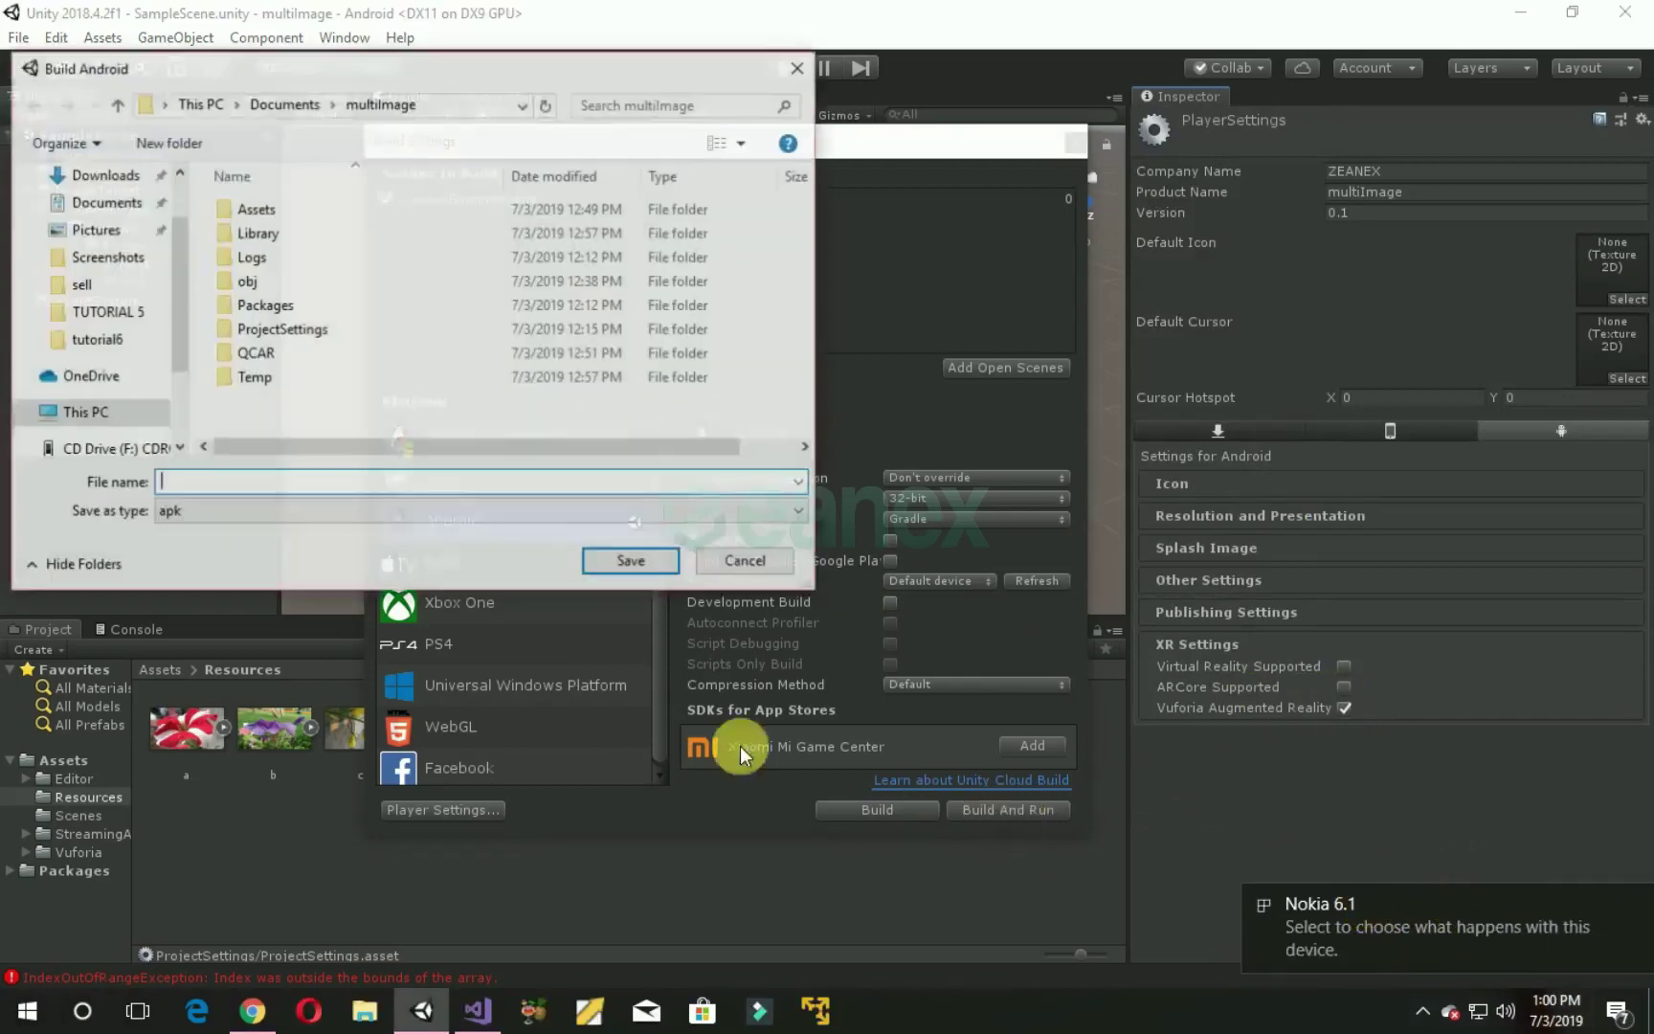
pyautogui.write('MU')
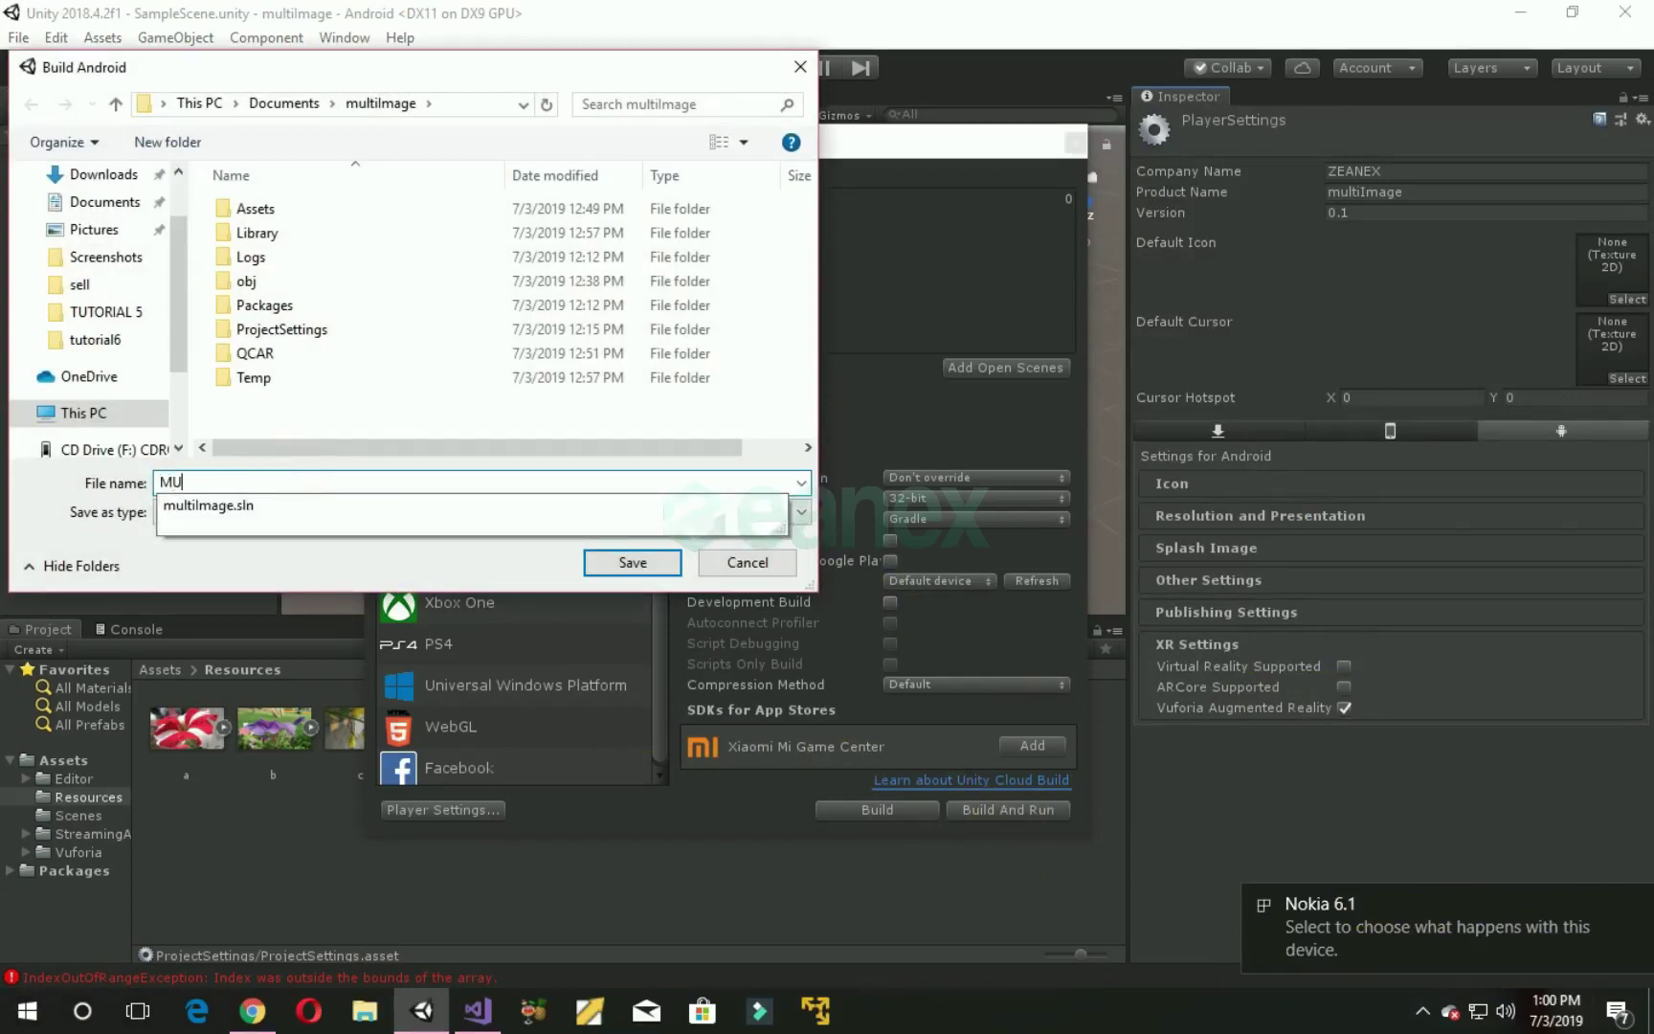
pyautogui.write('LYTI')
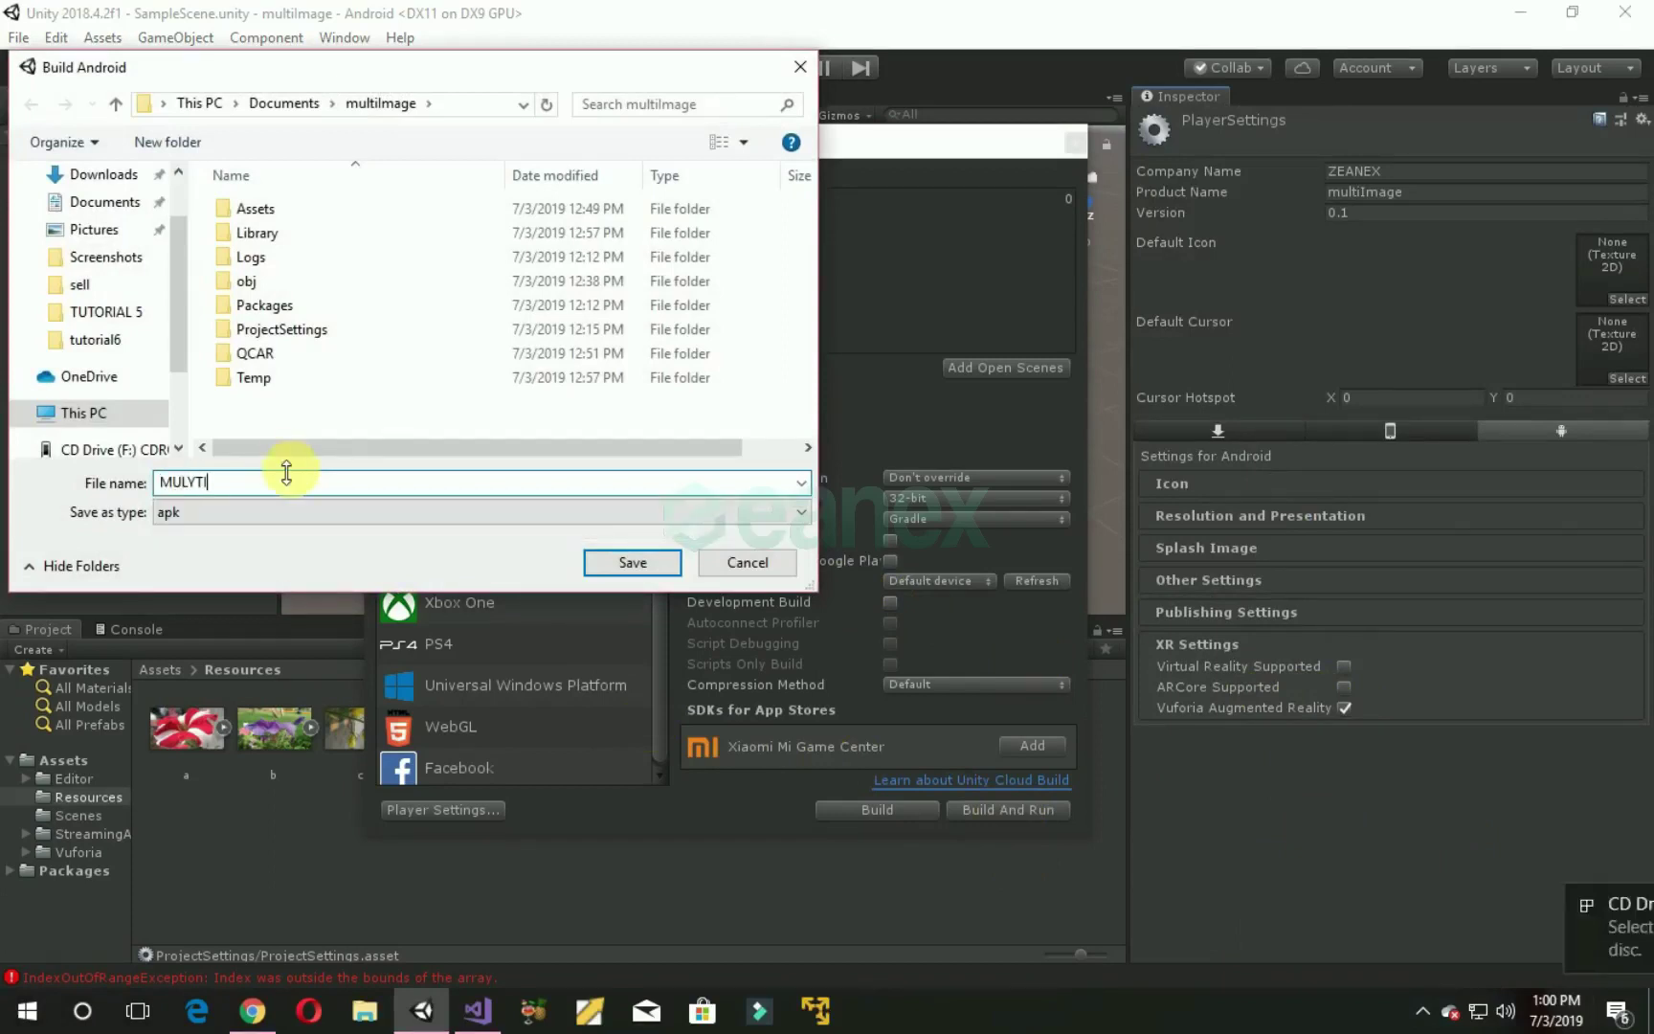
pyautogui.press('BackSpace')
pyautogui.press('BackSpace')
pyautogui.press('BackSpace')
pyautogui.write('TI')
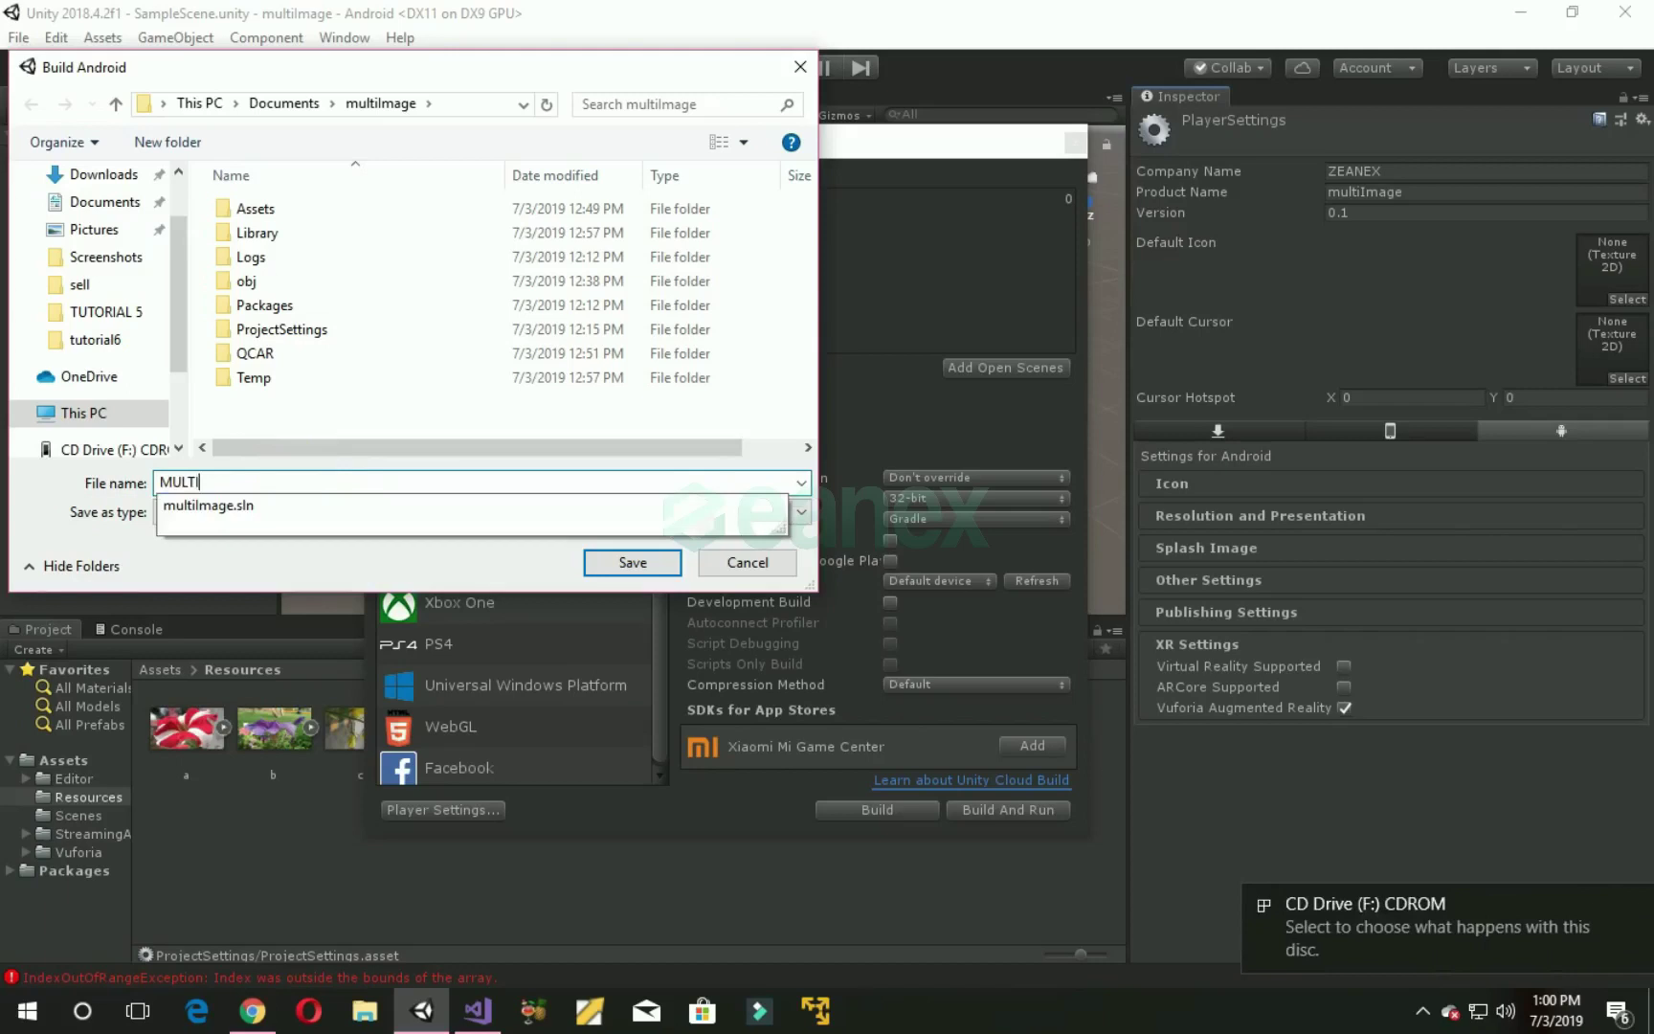
pyautogui.write('MAGES')
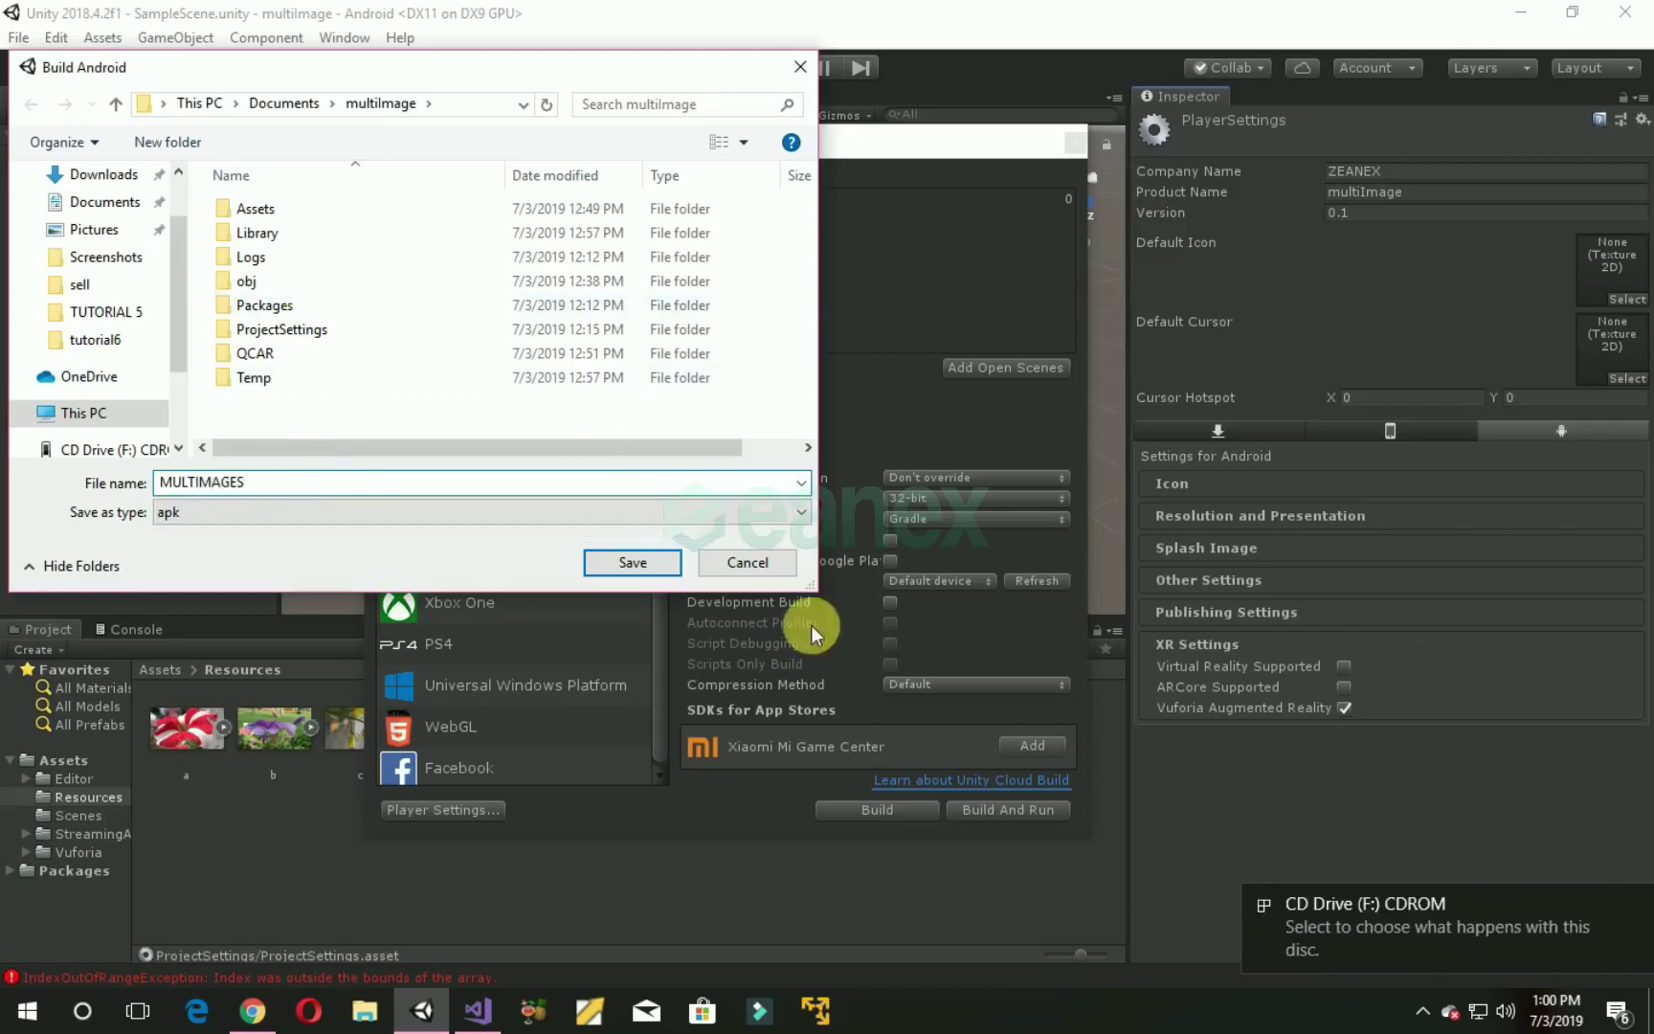
pyautogui.click(633, 561)
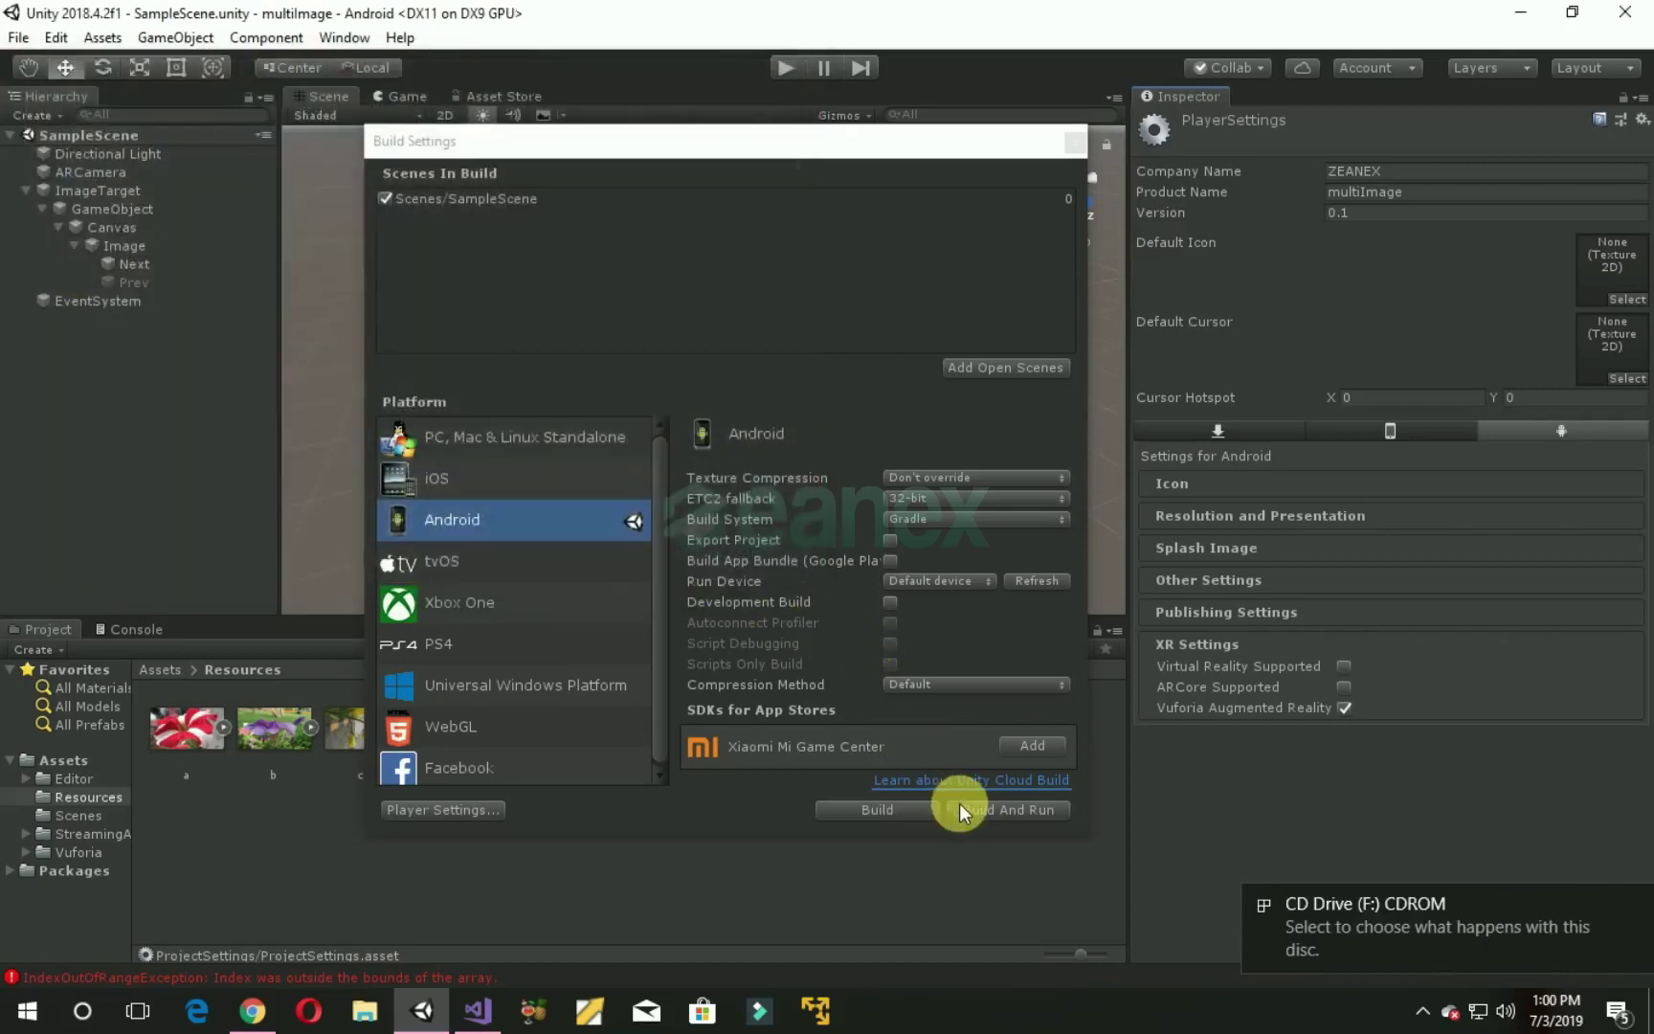